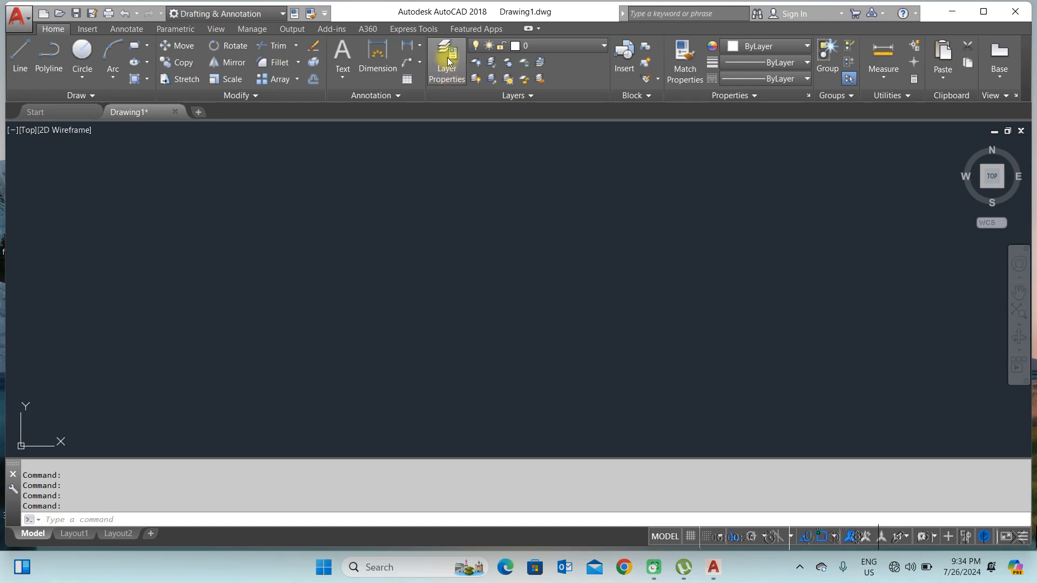
Step: Open the layer properties manager and review the WALL layer's color, linetype and lineweight settings
left_click(447, 60)
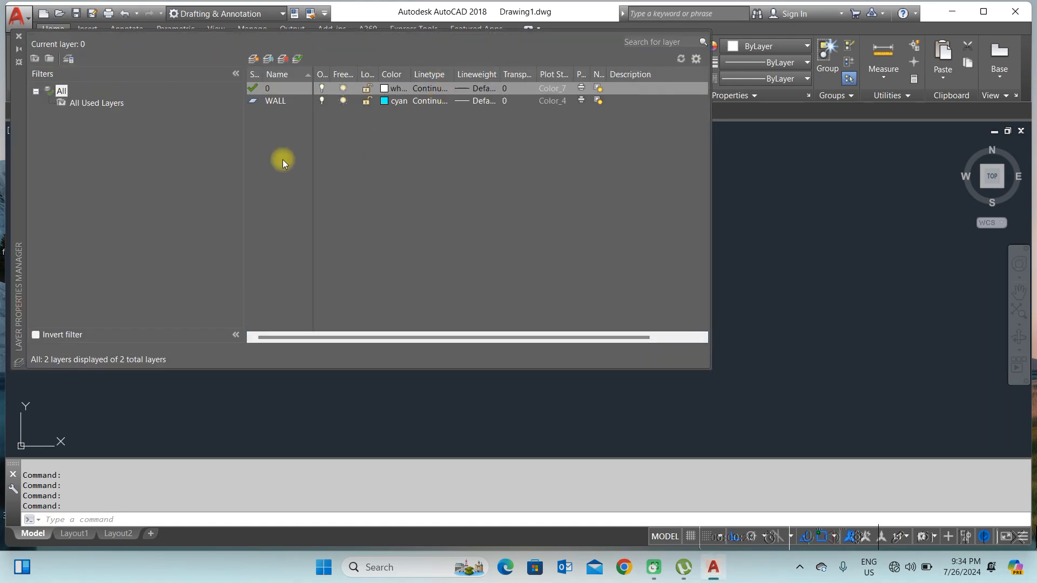
left_click(274, 102)
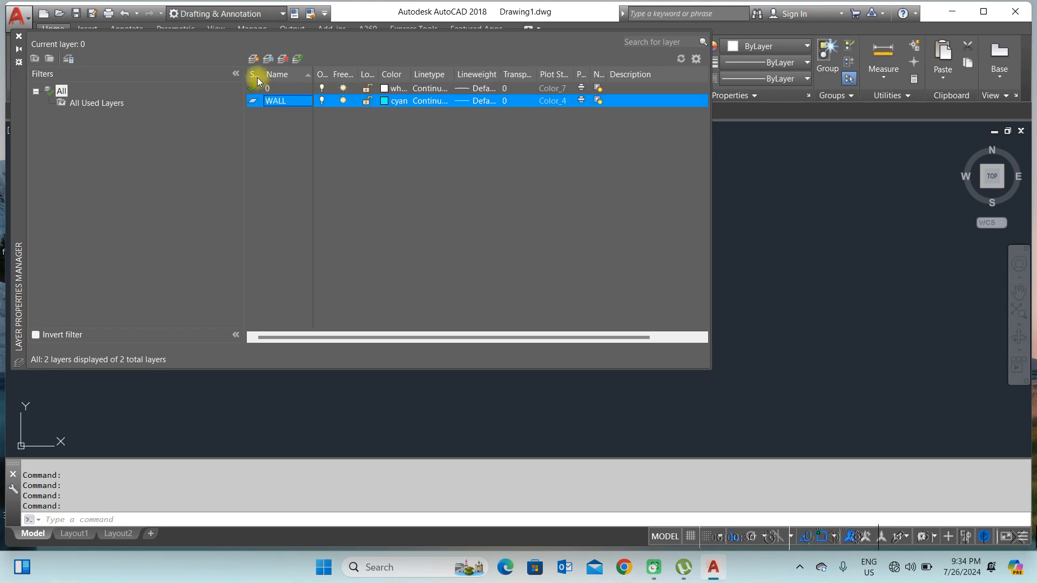
left_click(384, 103)
left_click(507, 150)
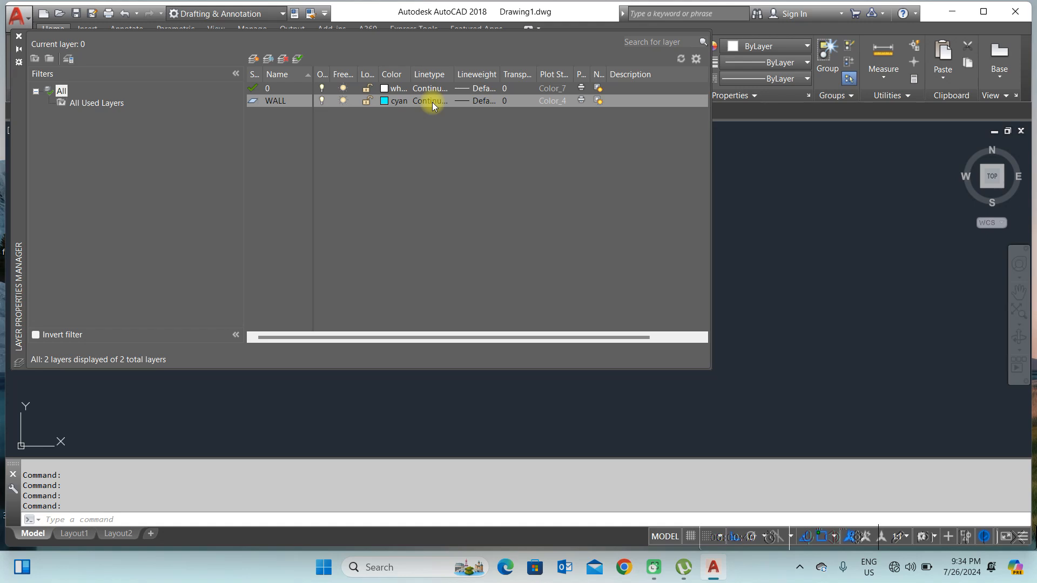
left_click(432, 102)
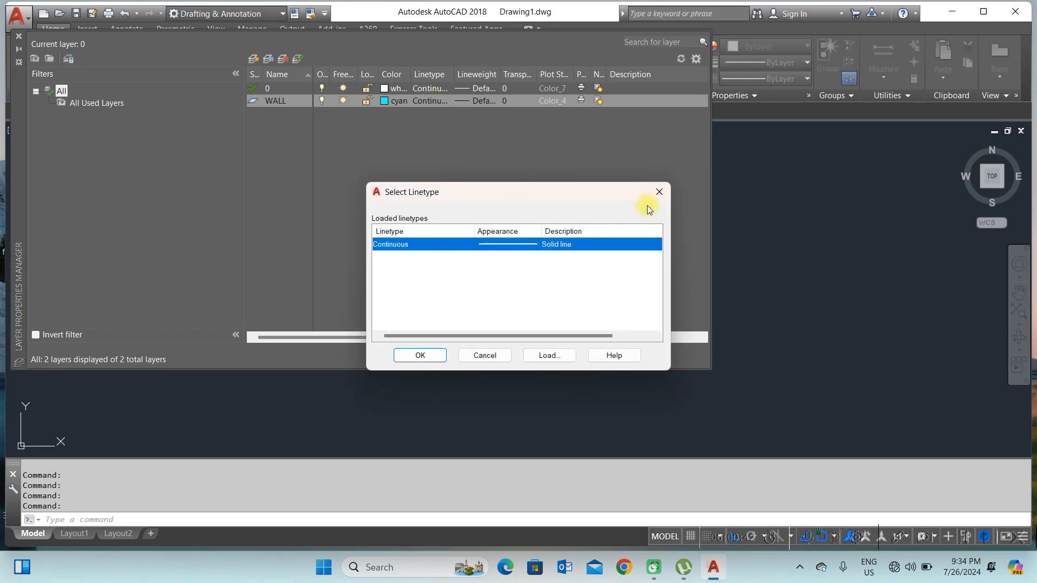
left_click(661, 193)
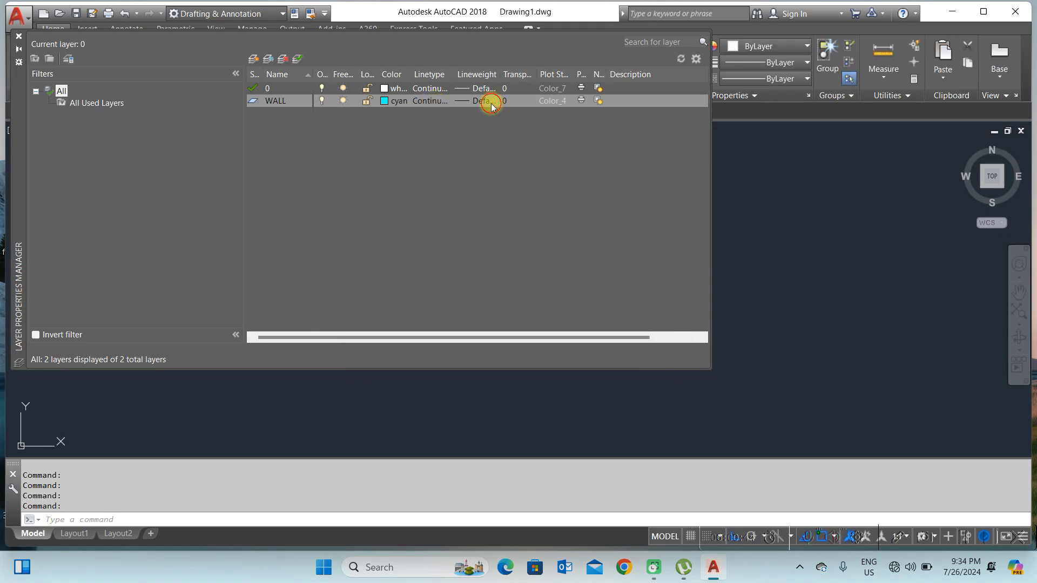
left_click(493, 102)
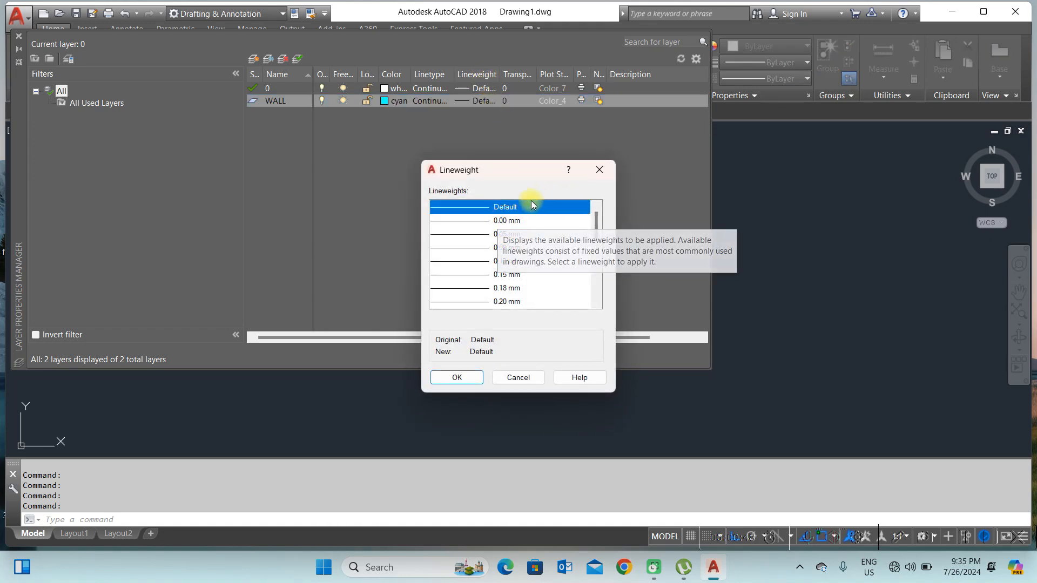
left_click(600, 172)
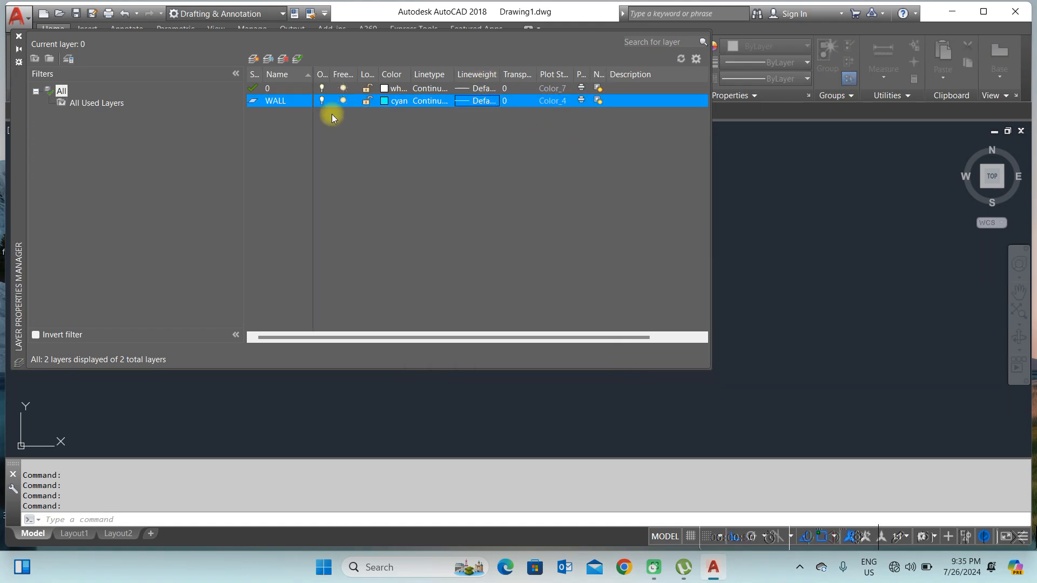
Step: Create a new layer named WINDOWS and set its color to index color 20
left_click(253, 58)
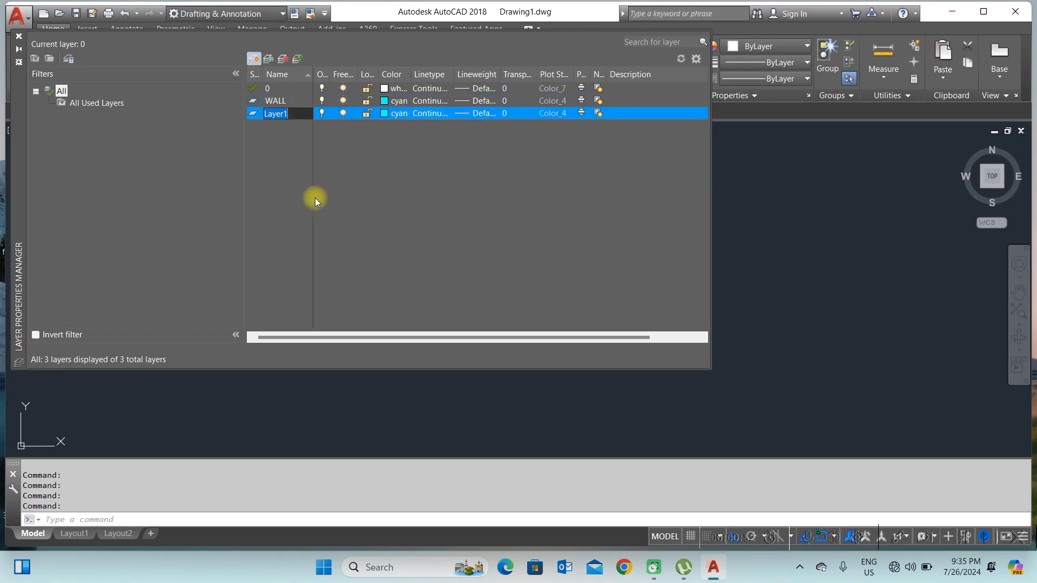
type("WI")
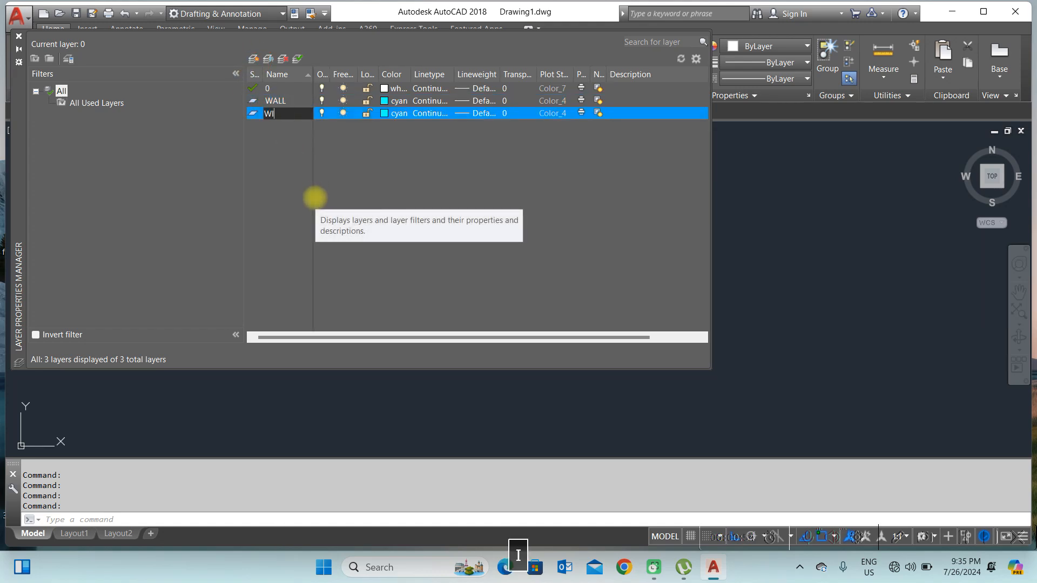
type("NDOWS")
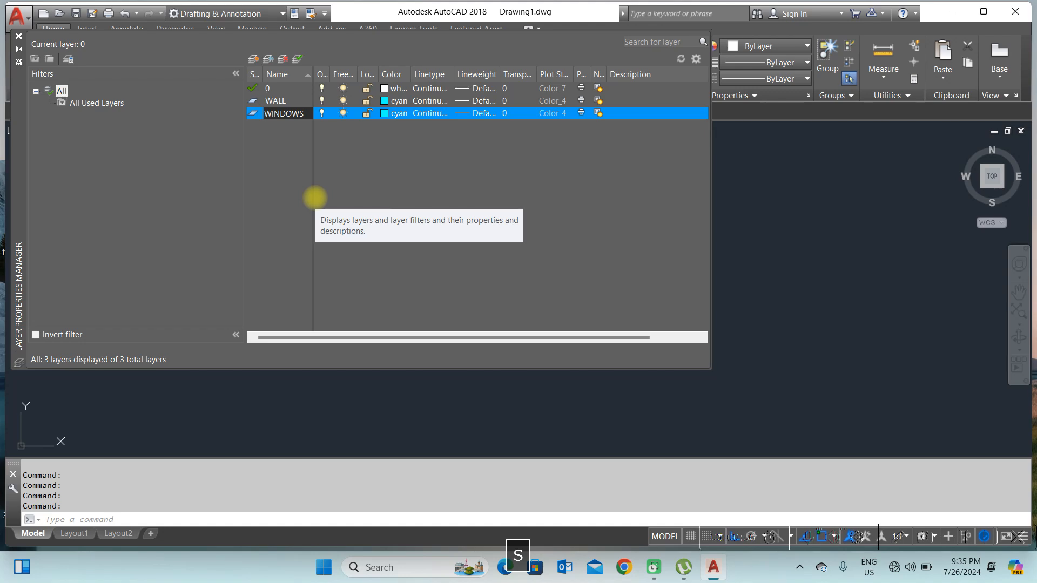
left_click(385, 113)
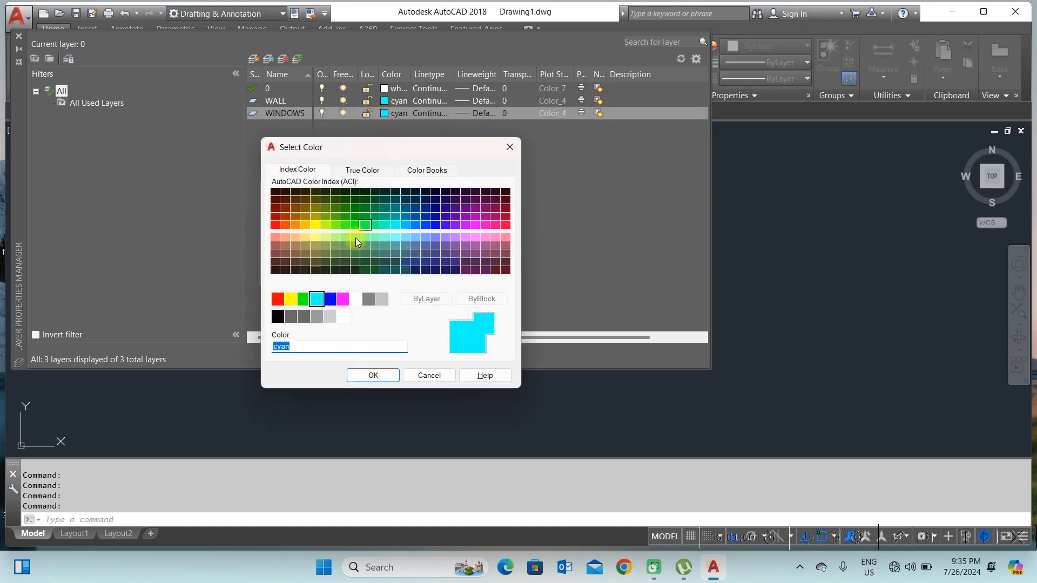
left_click(283, 224)
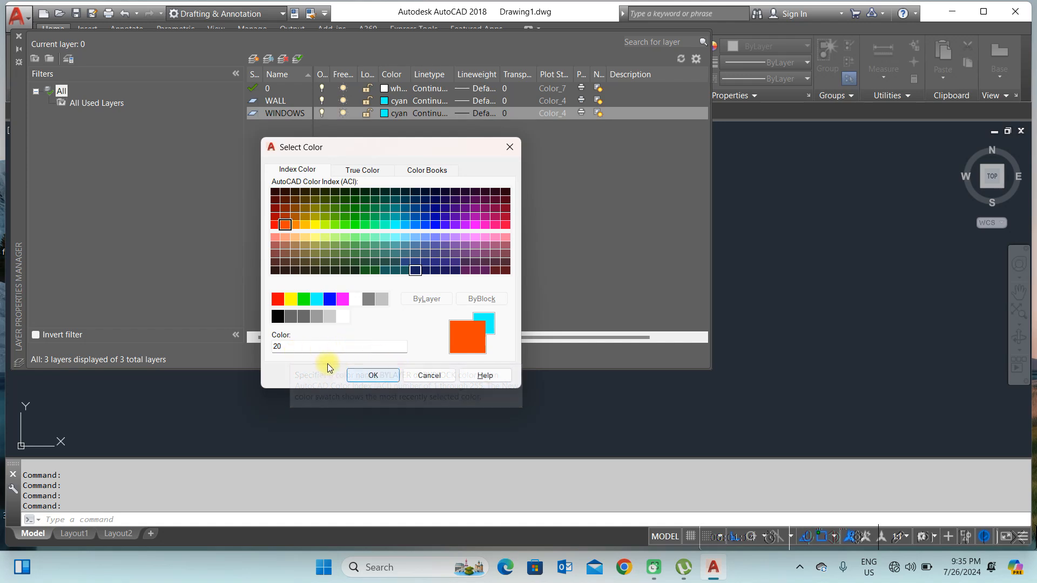
left_click(377, 375)
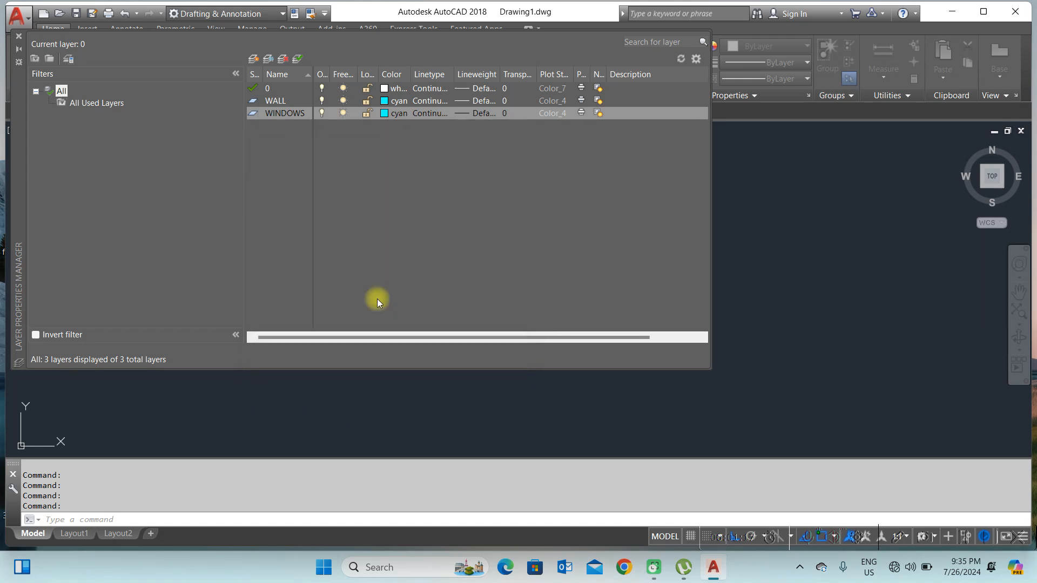
left_click(474, 115)
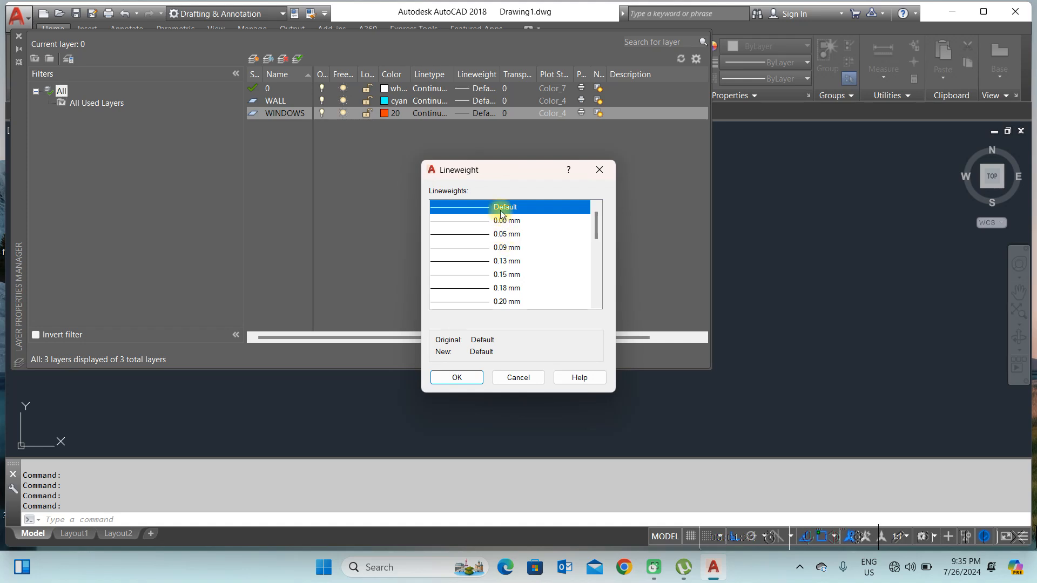
left_click(598, 172)
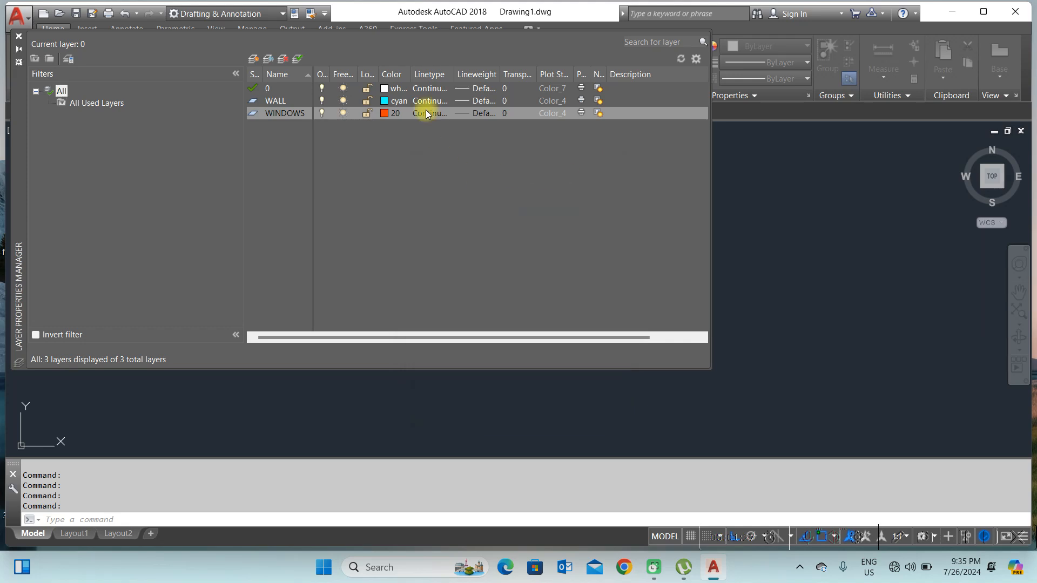
Step: Create a new layer named DOOR and set its color to index color 30
left_click(260, 58)
type("DOOR")
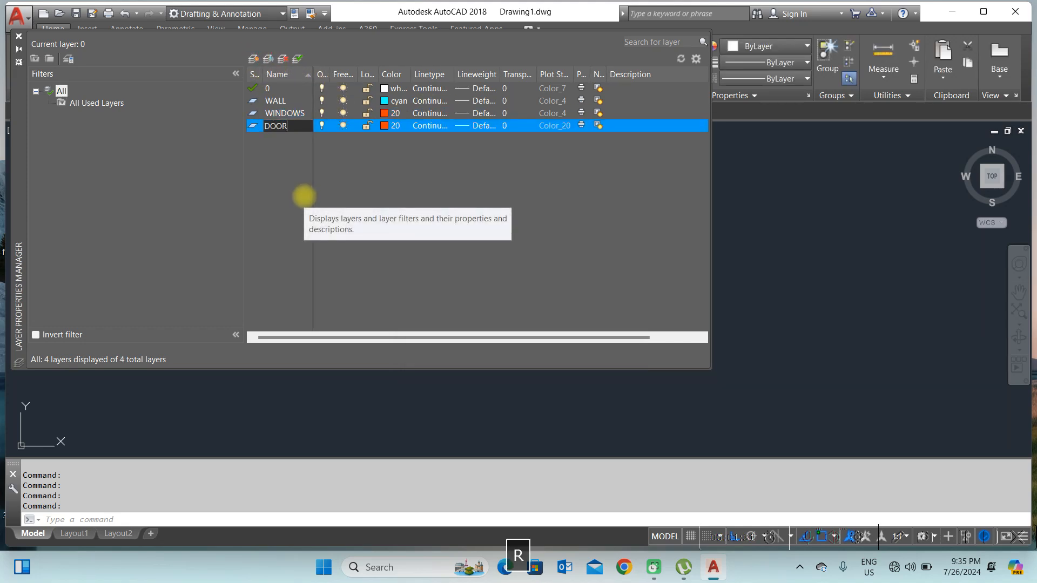
left_click(384, 127)
left_click(385, 126)
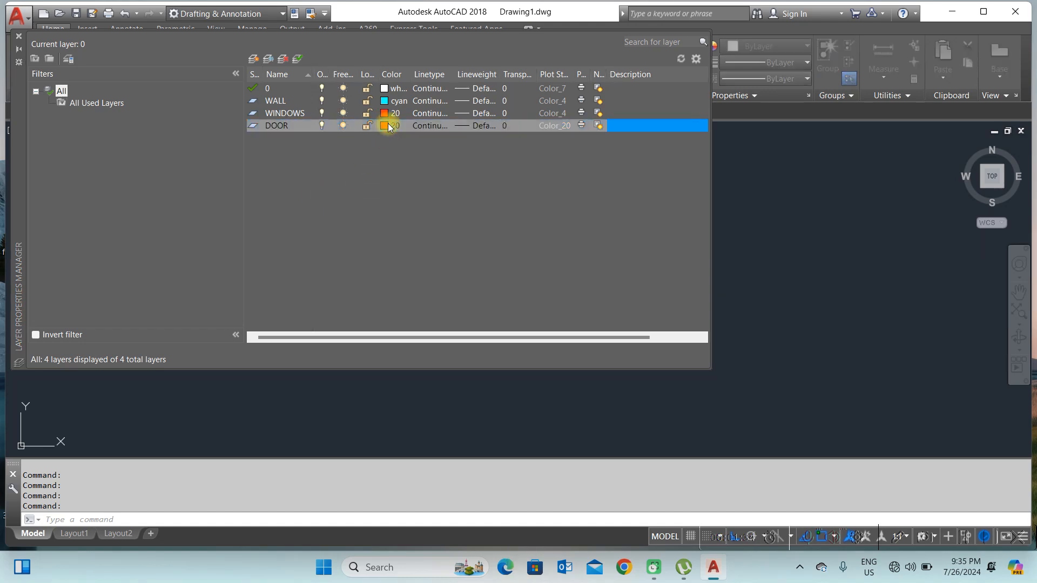
left_click(297, 226)
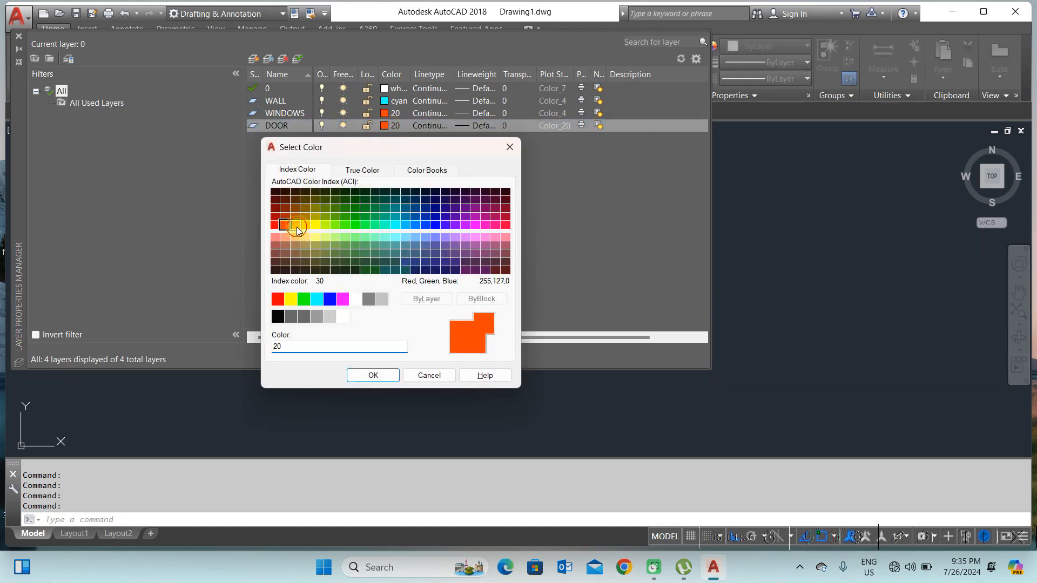
left_click(388, 377)
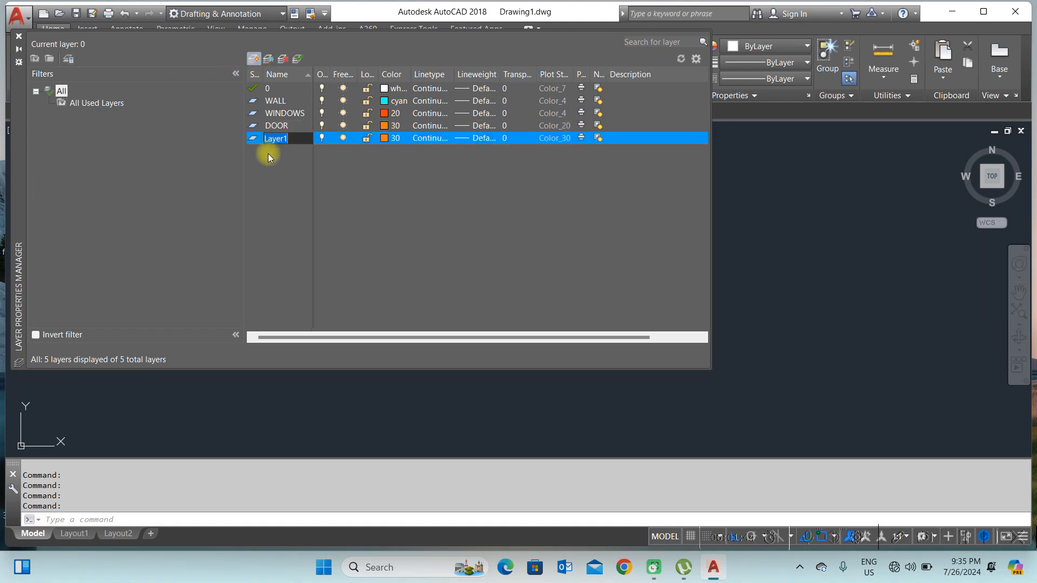
Step: Create a new layer named DIMENSION and set its color to red
type("DIMENSION")
left_click(389, 139)
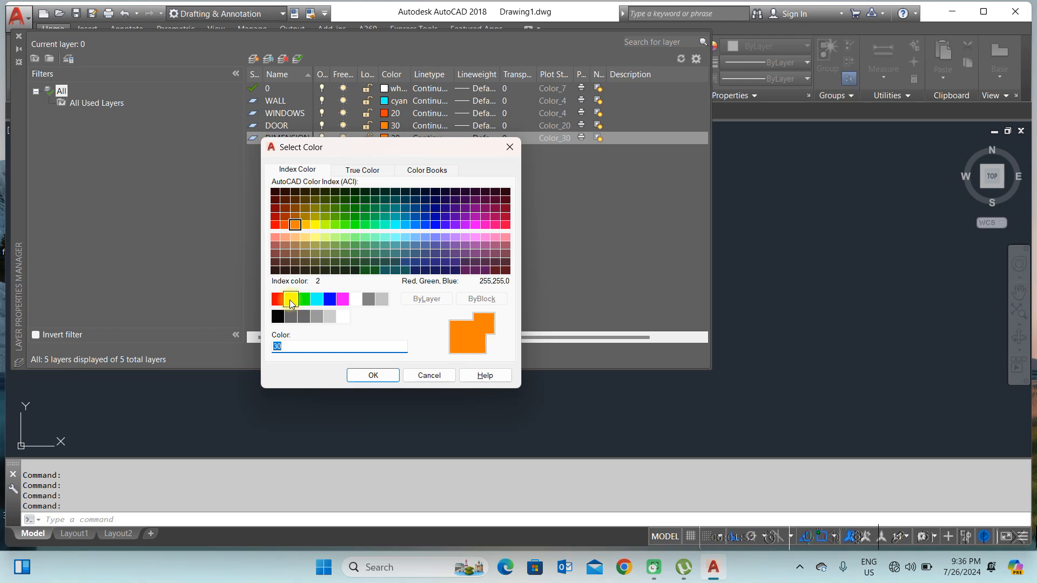
left_click(277, 299)
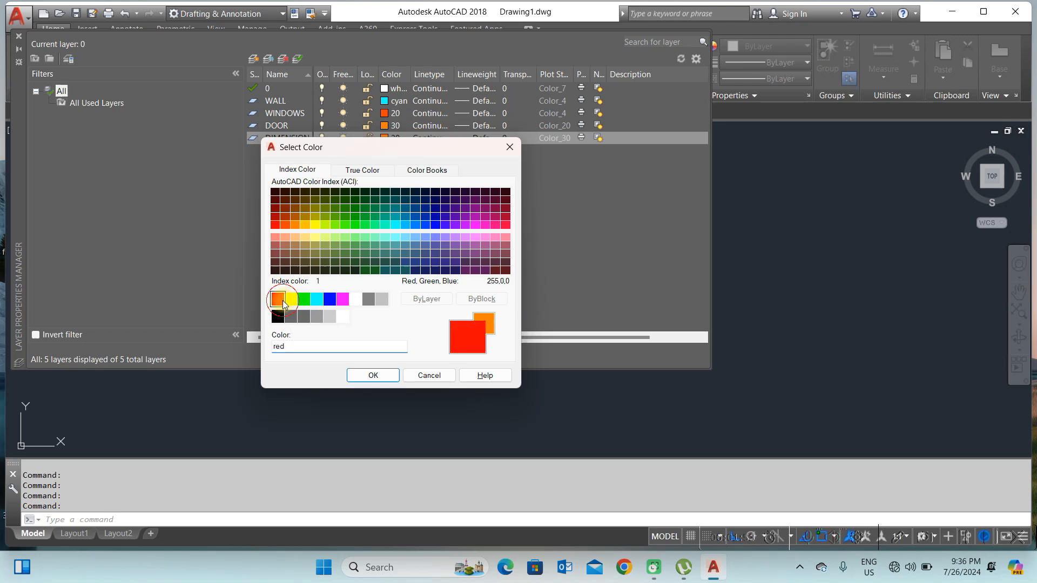
left_click(372, 378)
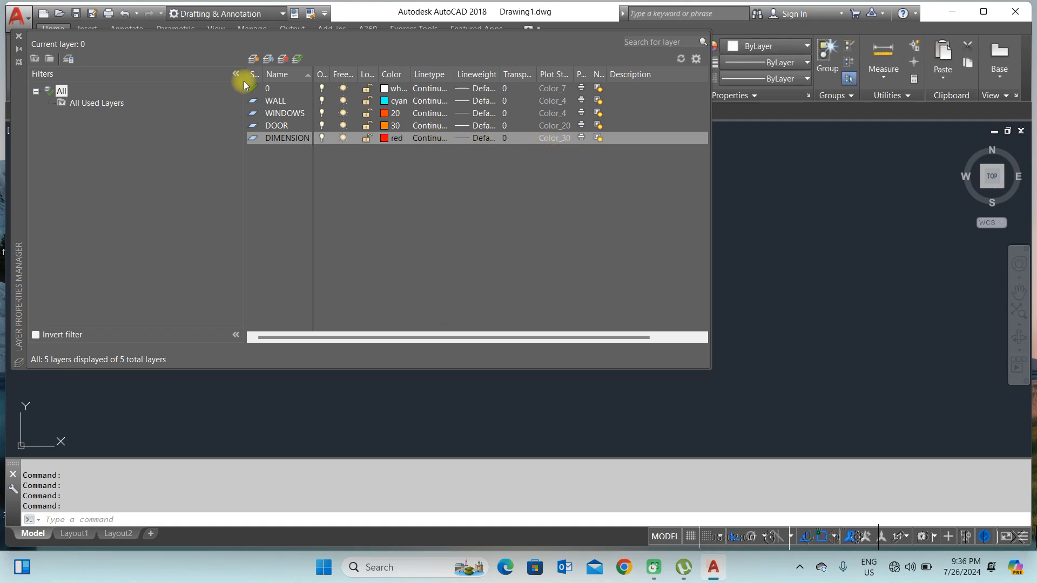
Step: Create a new layer named TEXT and set its color to yellow
left_click(254, 59)
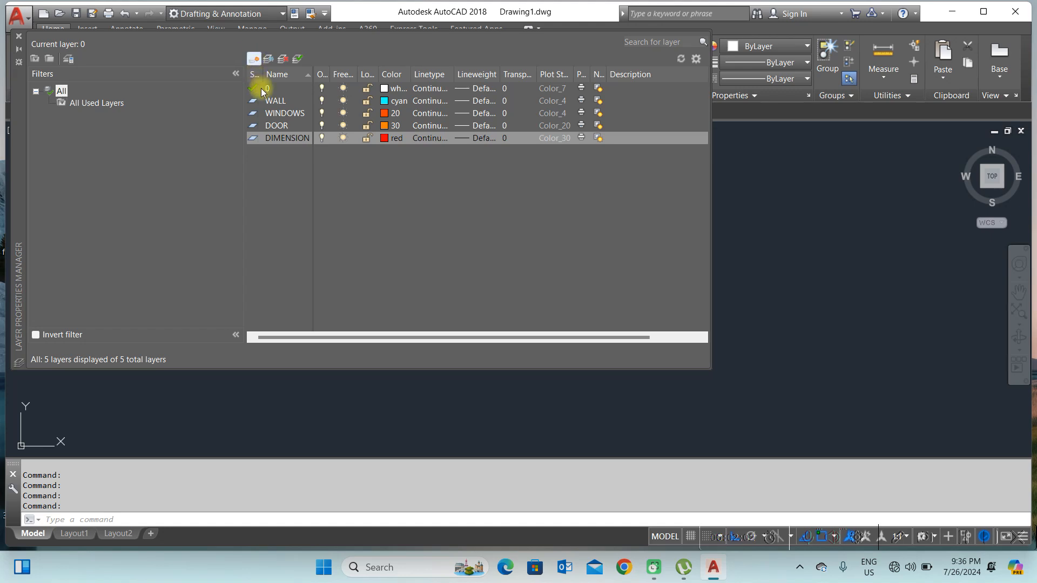
type("TEXT")
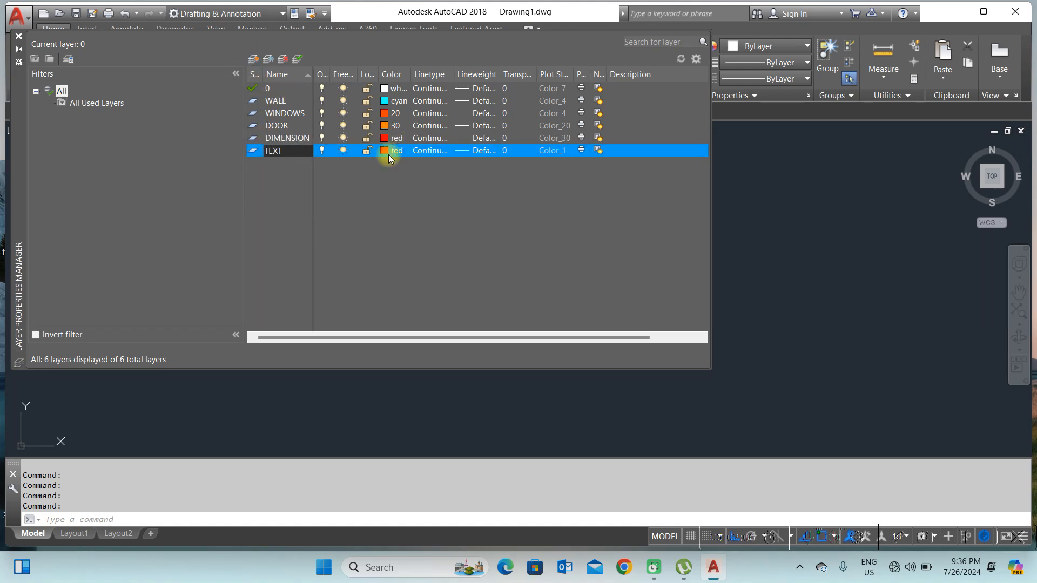
key("Return")
left_click(386, 152)
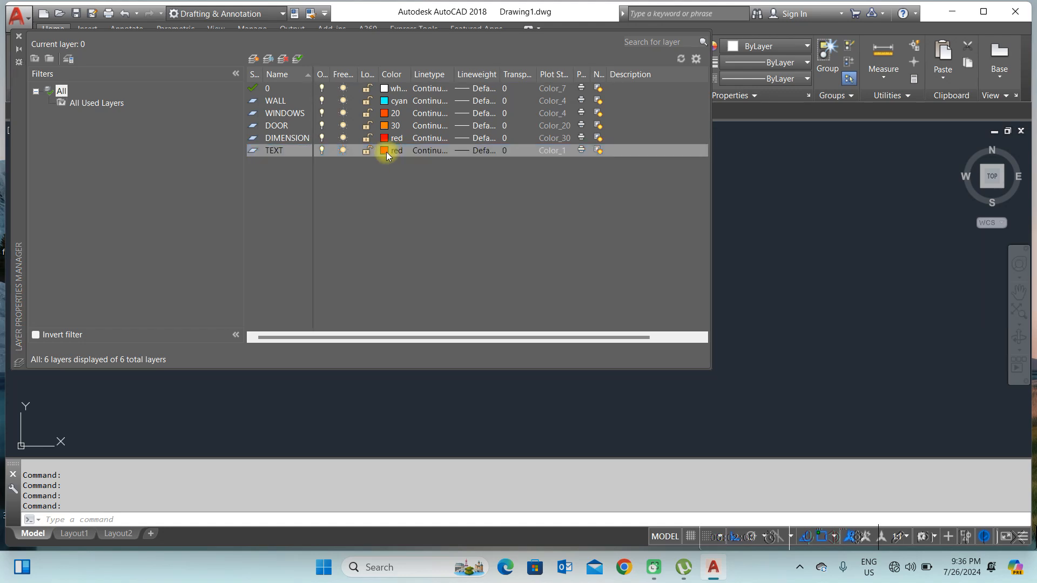
left_click(290, 300)
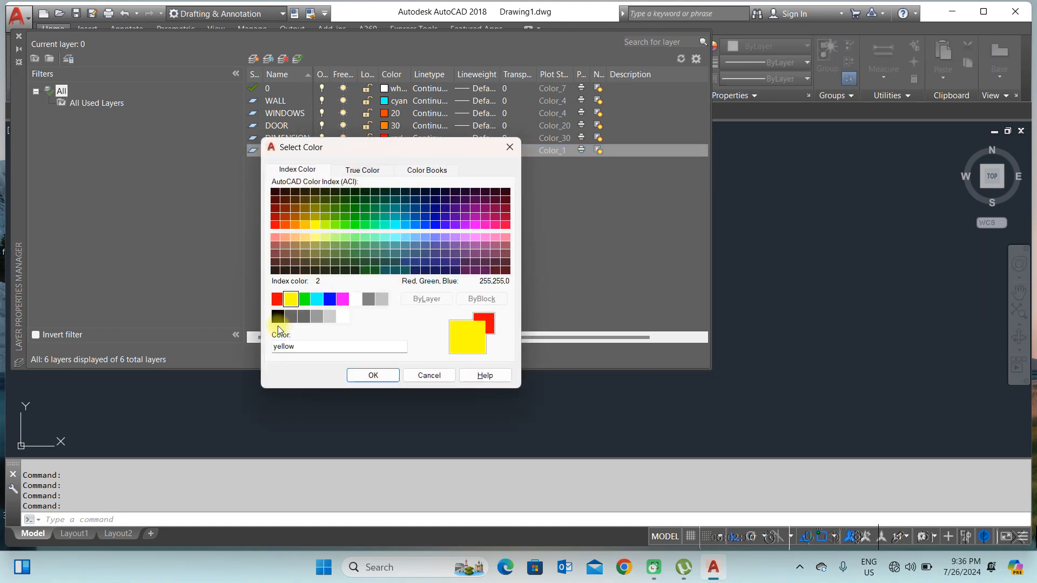
left_click(380, 375)
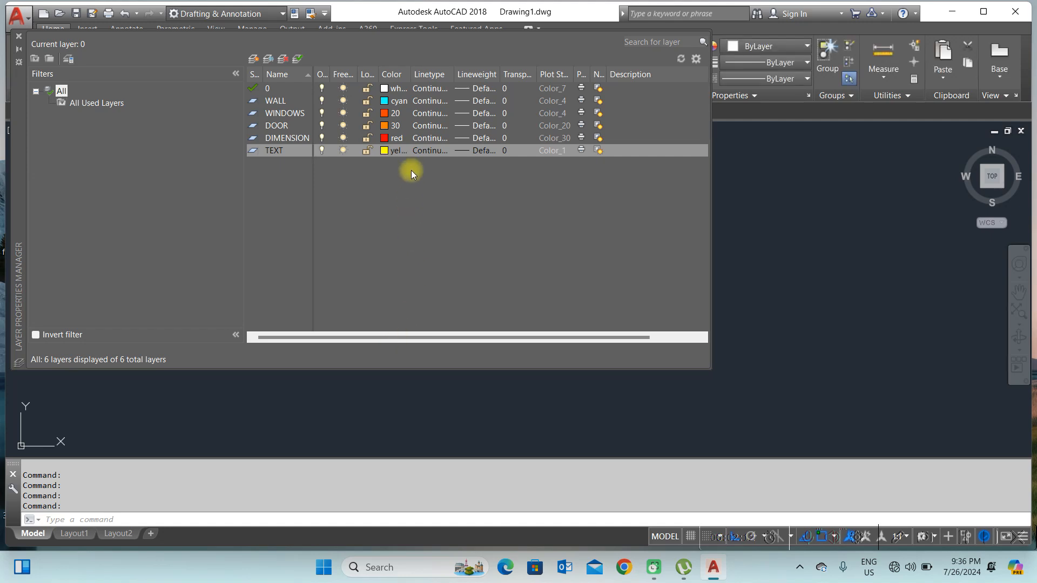
Step: Set the DIMENSION layer's lineweight to 0.05 mm
left_click(447, 139)
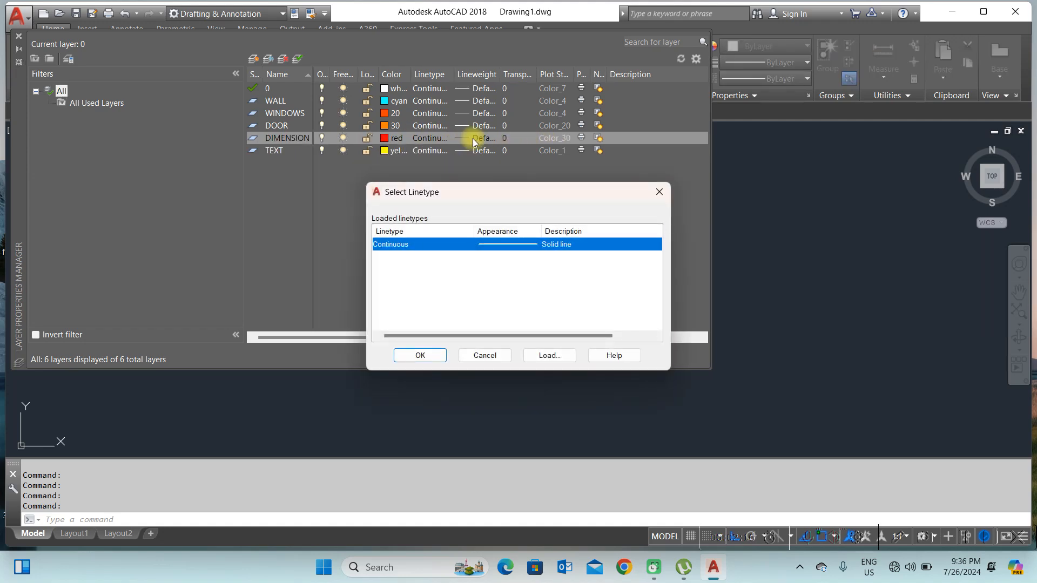
left_click(659, 192)
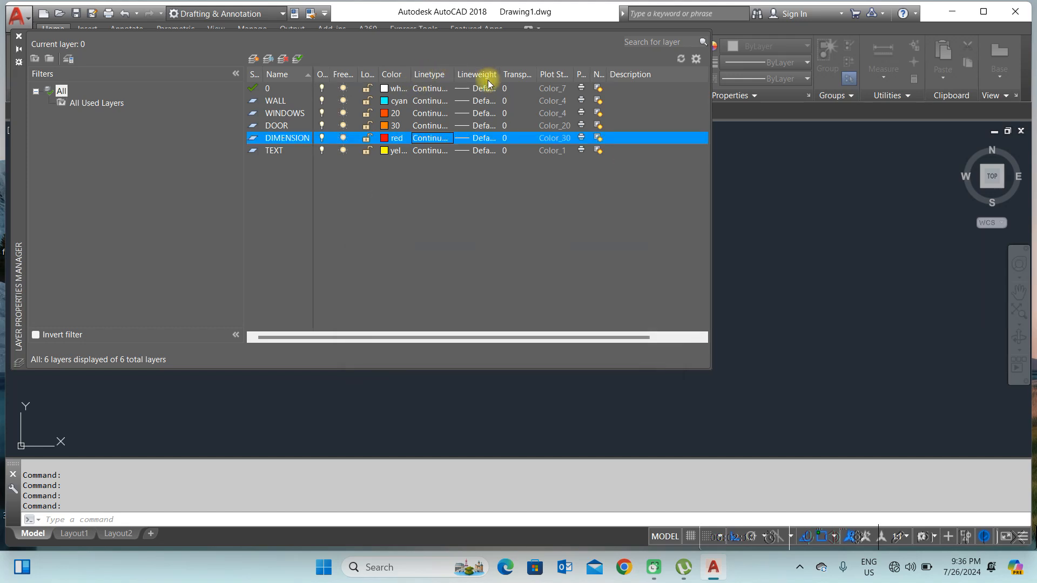
left_click(478, 142)
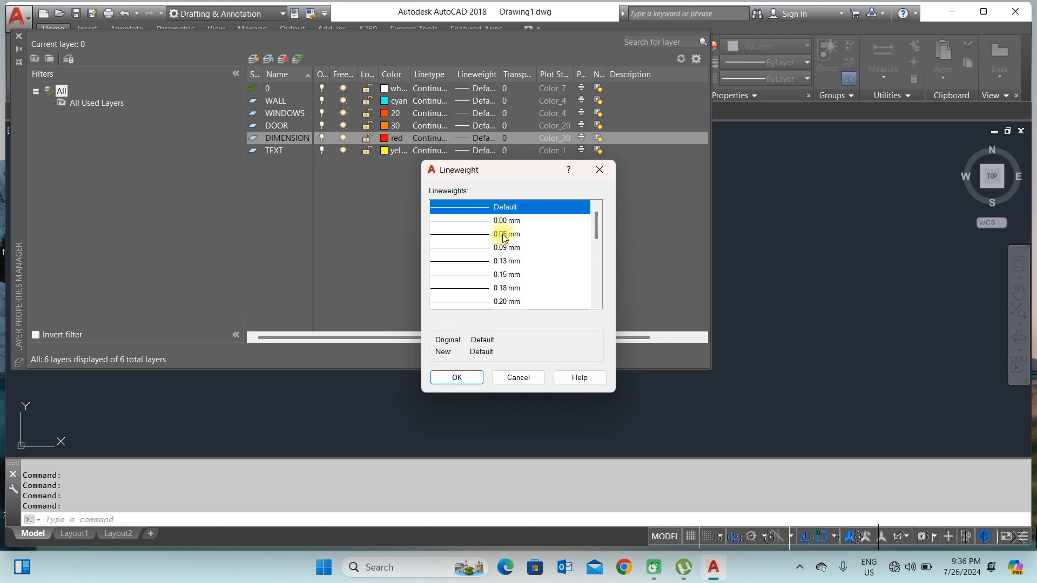
left_click(502, 235)
left_click(457, 377)
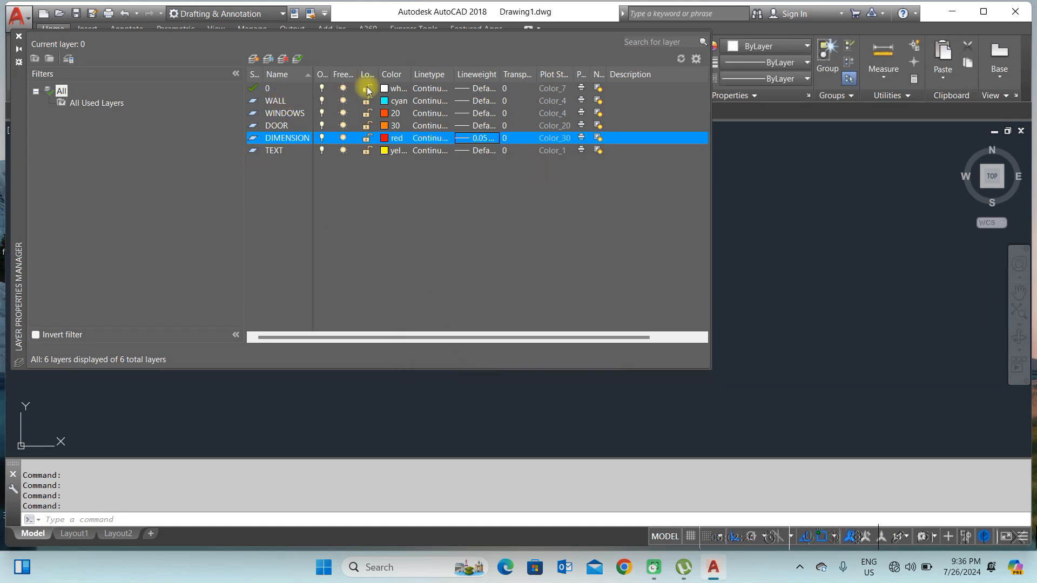
Step: Close the layer properties manager and make WALL the current layer
left_click(19, 36)
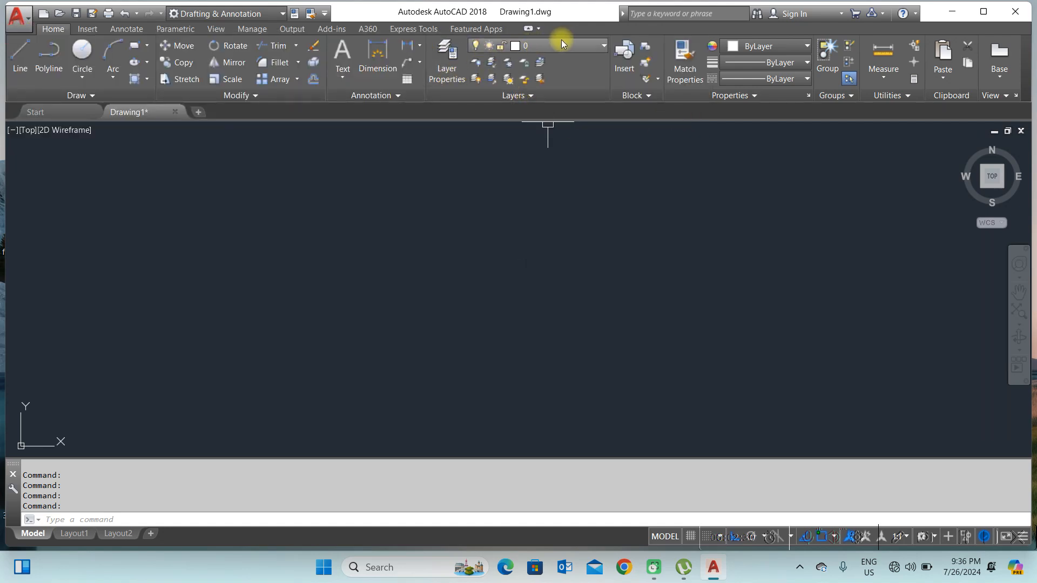
left_click(535, 46)
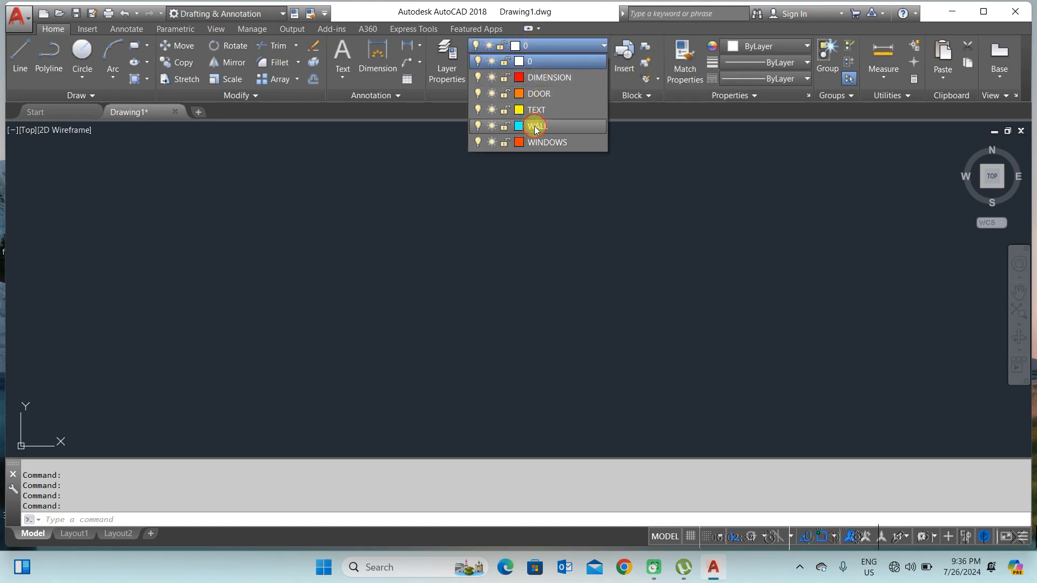
left_click(536, 126)
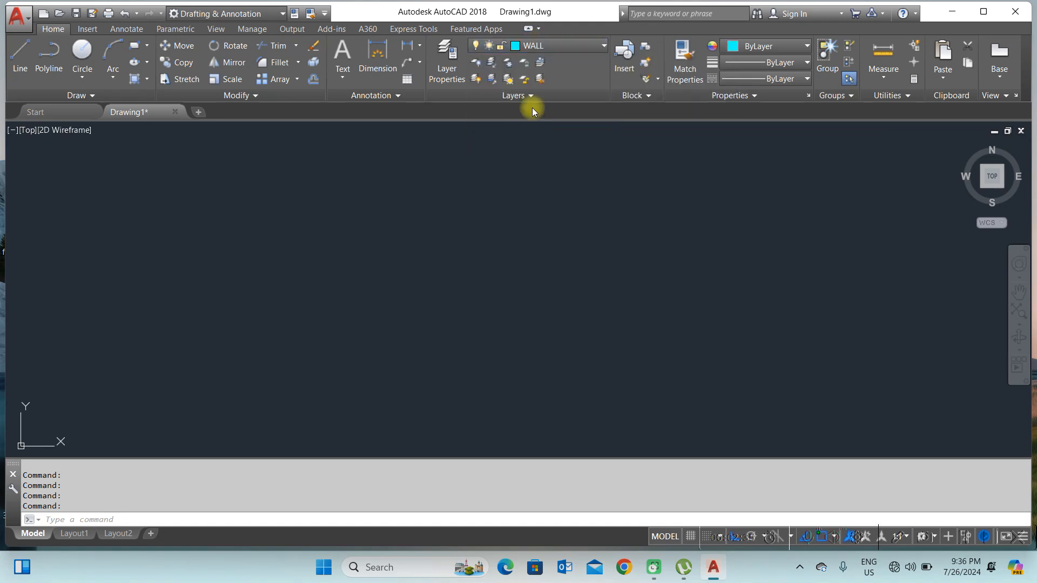
Step: Draw a vertical wall line 20000 units long upward with the Line tool
left_click(18, 51)
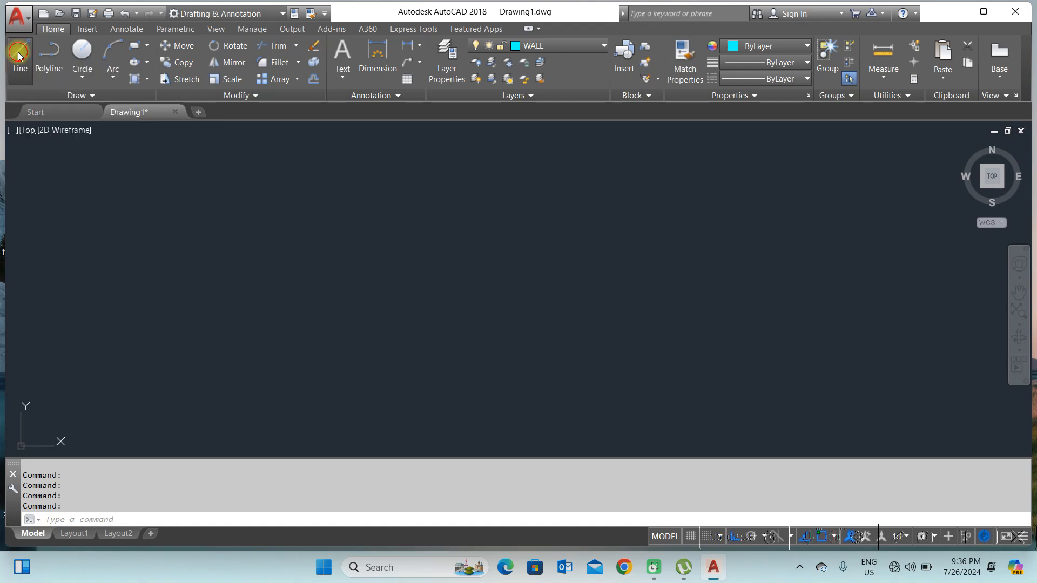
left_click(320, 403)
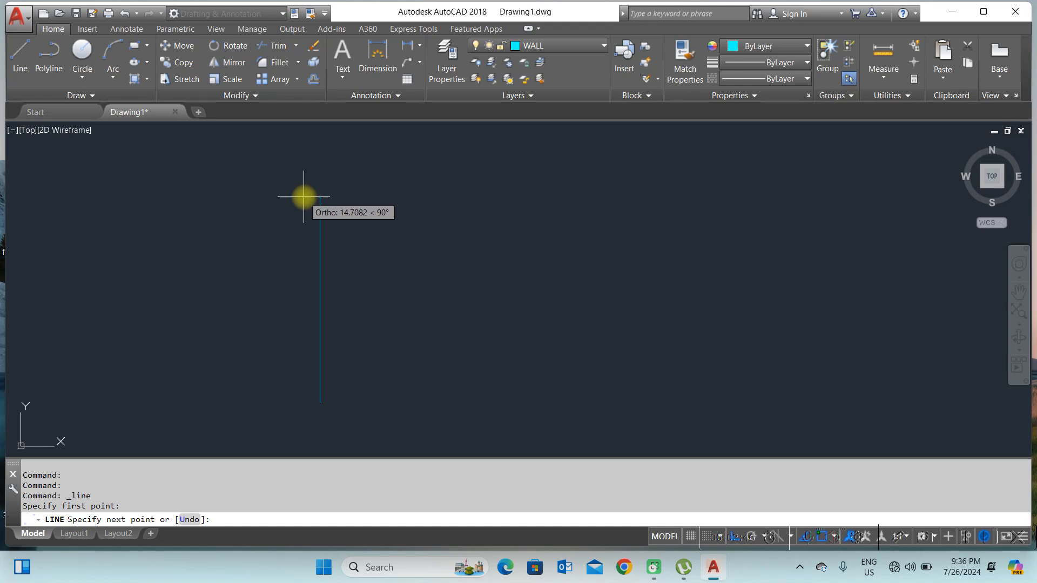
type("200")
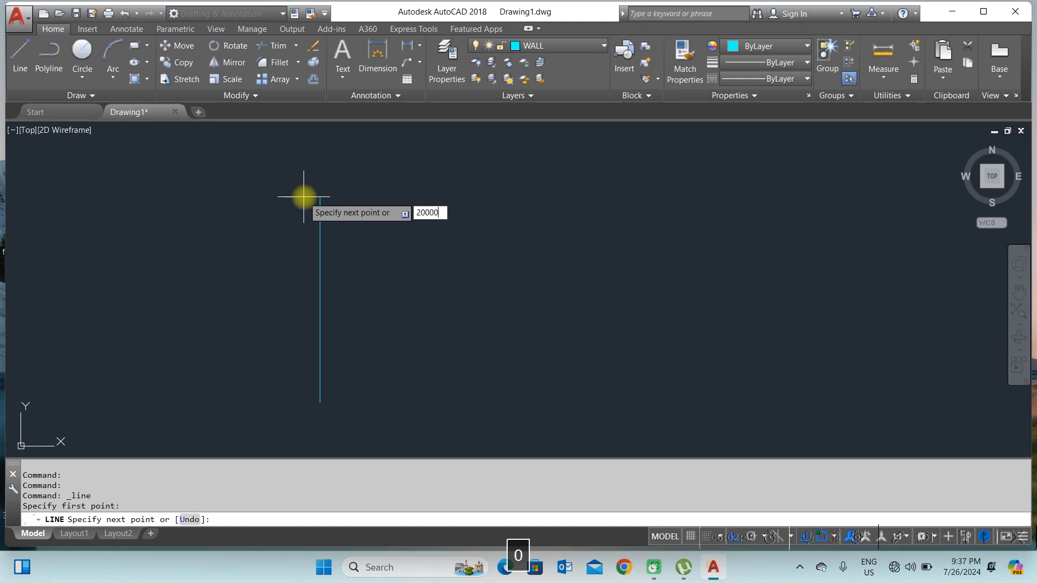
type("00")
key("Return")
key("Return")
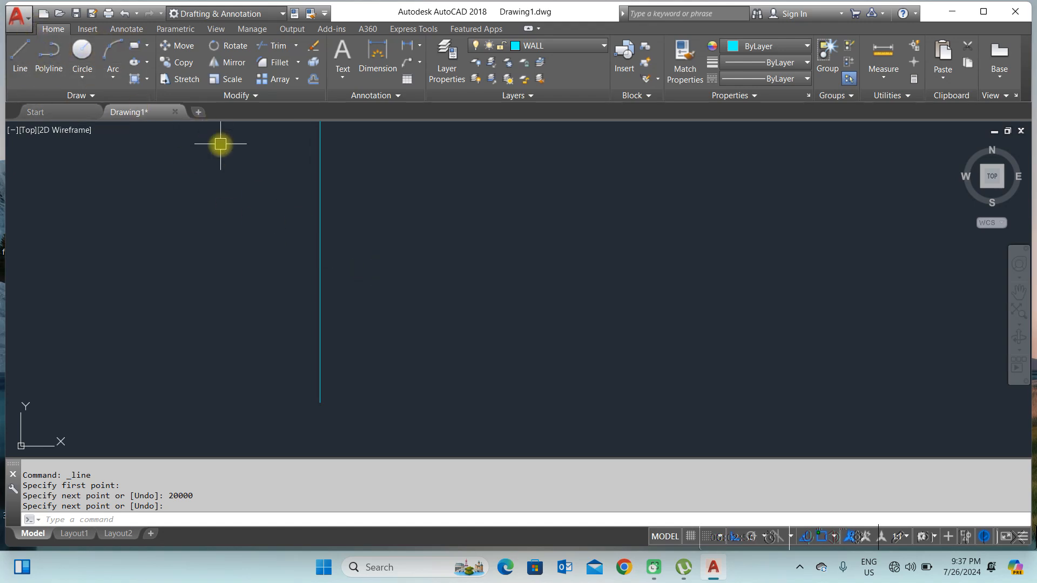
Step: Draw a horizontal wall line 25000 units long to the right from the same starting corner
type("L")
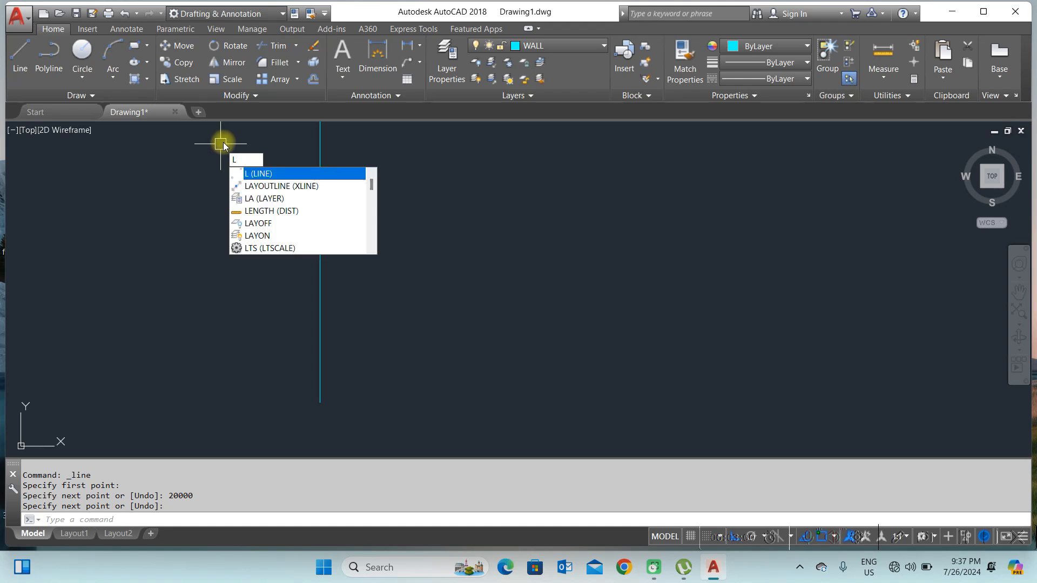
key("Return")
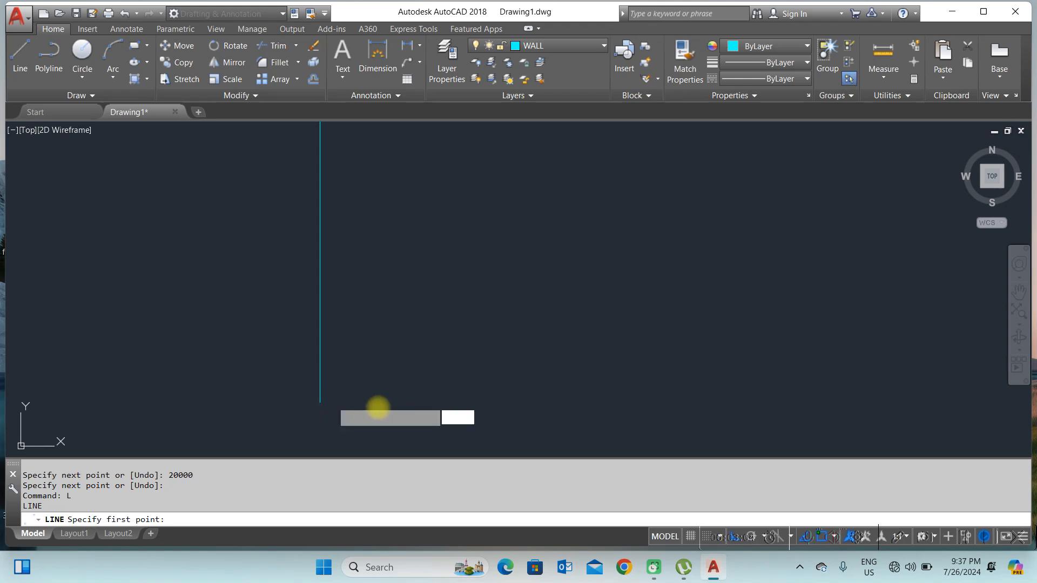
left_click(320, 402)
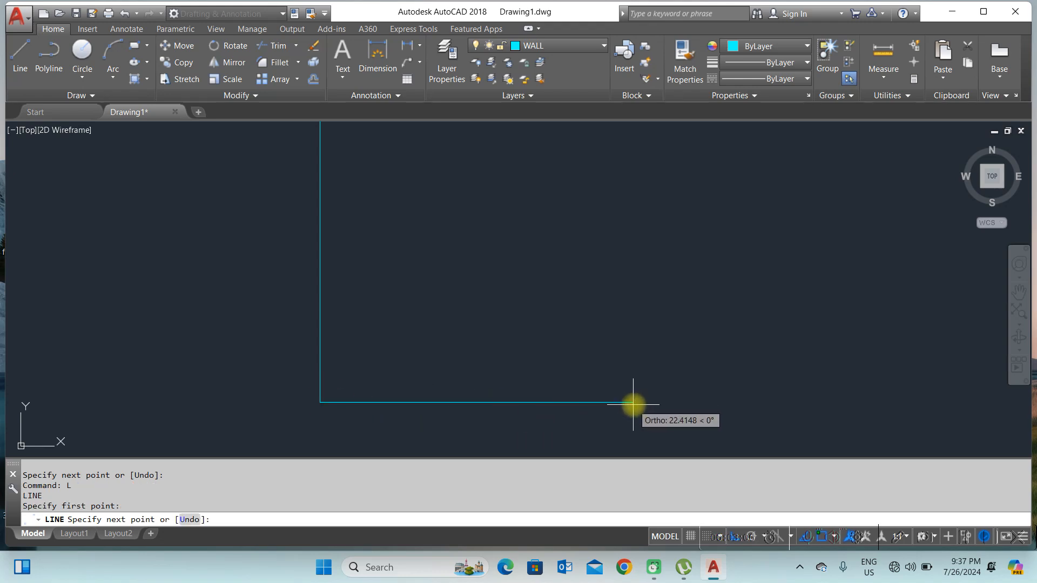
type("2500")
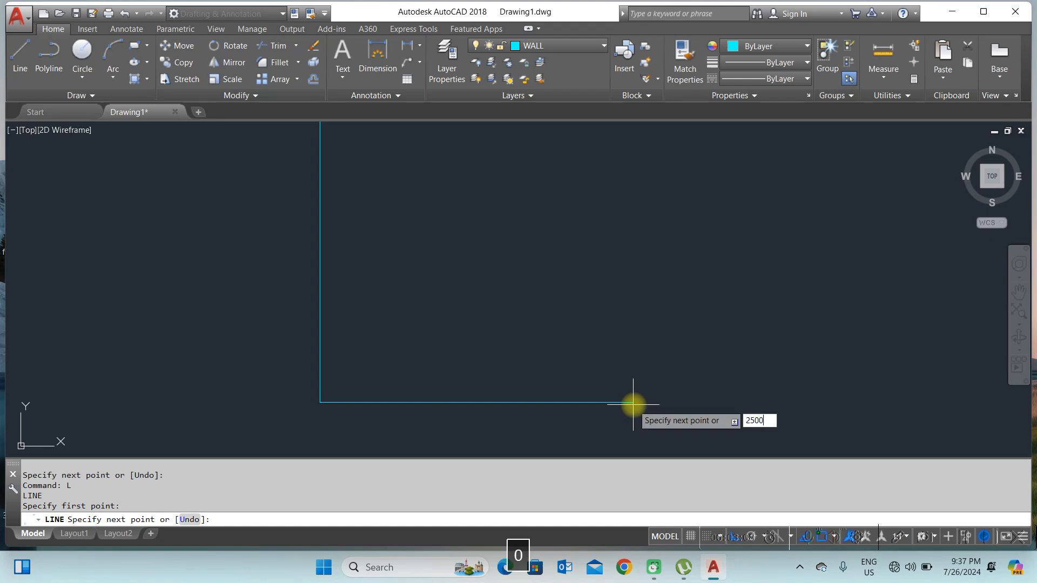
key("Return")
key("Return")
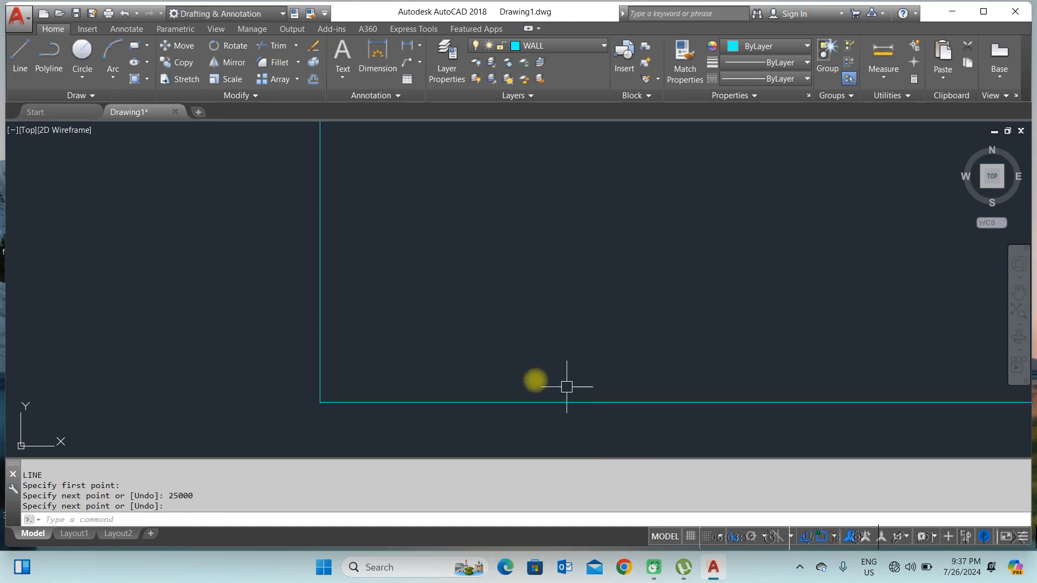
Step: Offset the vertical wall line 200 units to the right to give the wall its thickness
scroll(431, 381, "down", 3)
scroll(421, 383, "up", 1)
scroll(400, 345, "up", 1)
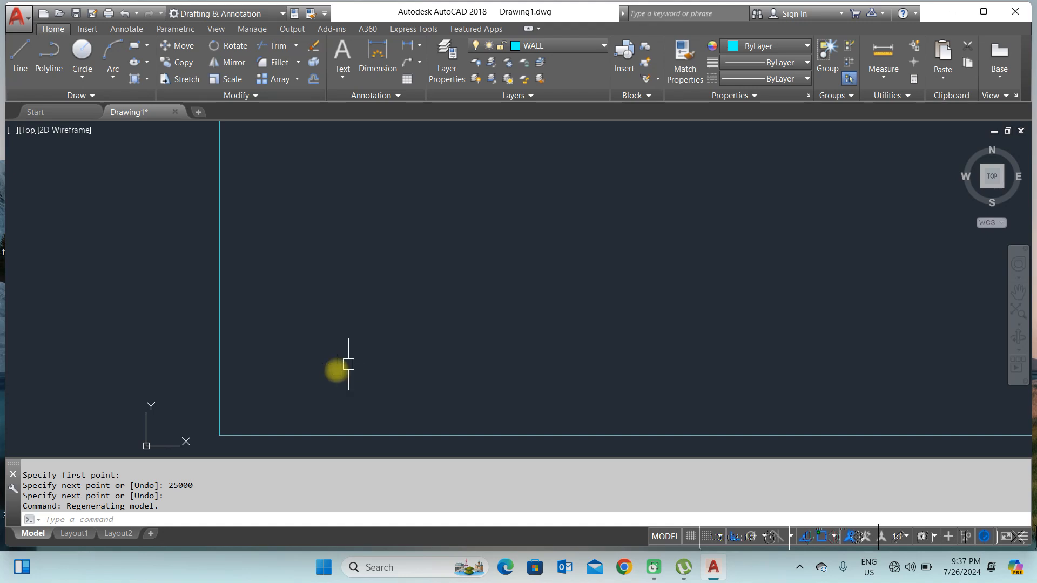
scroll(282, 339, "down", 4)
scroll(313, 241, "down", 2)
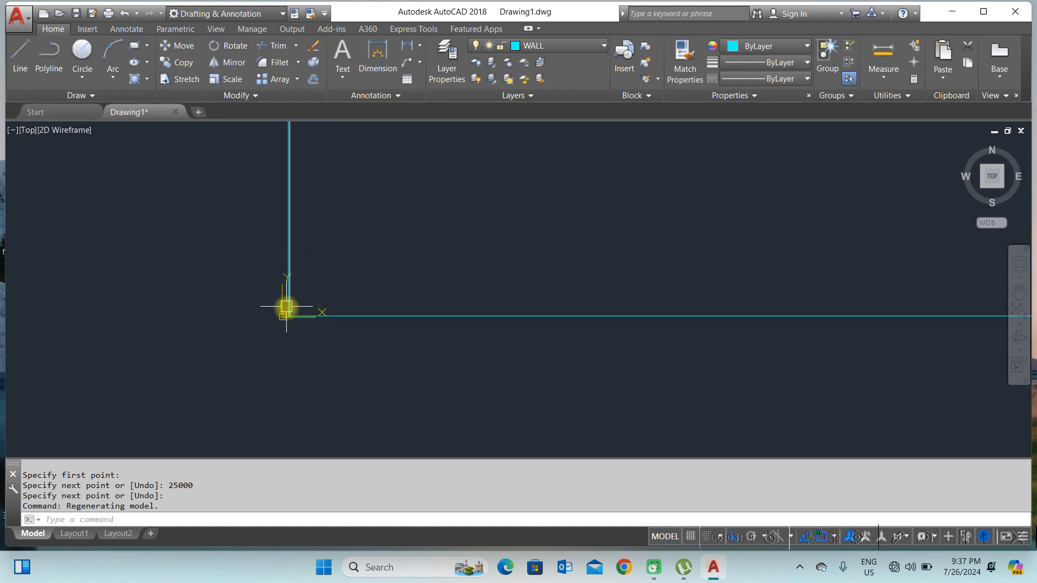
scroll(297, 205, "up", 3)
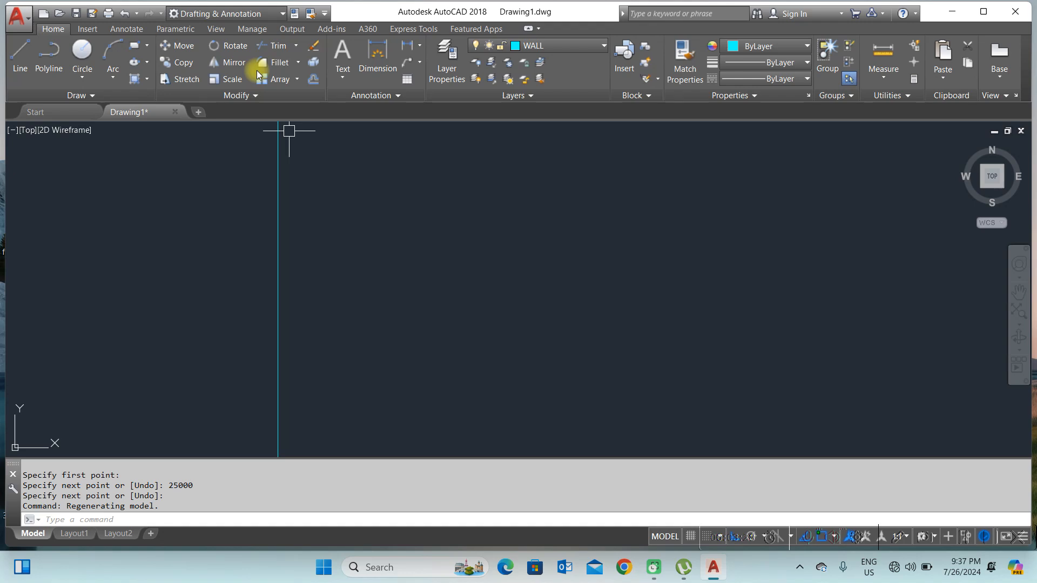
left_click(313, 80)
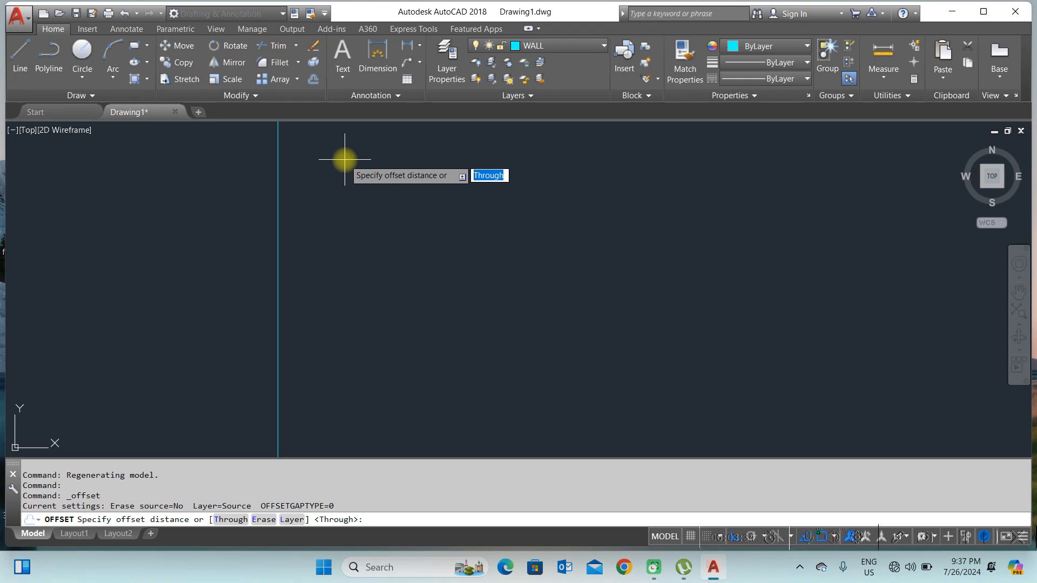
key("Return")
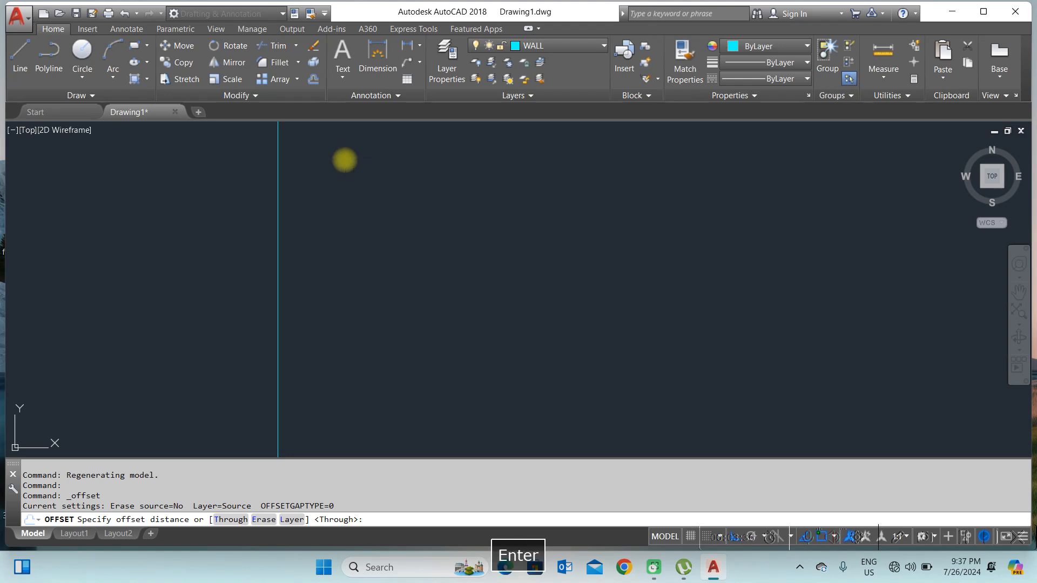
scroll(351, 230, "down", 3)
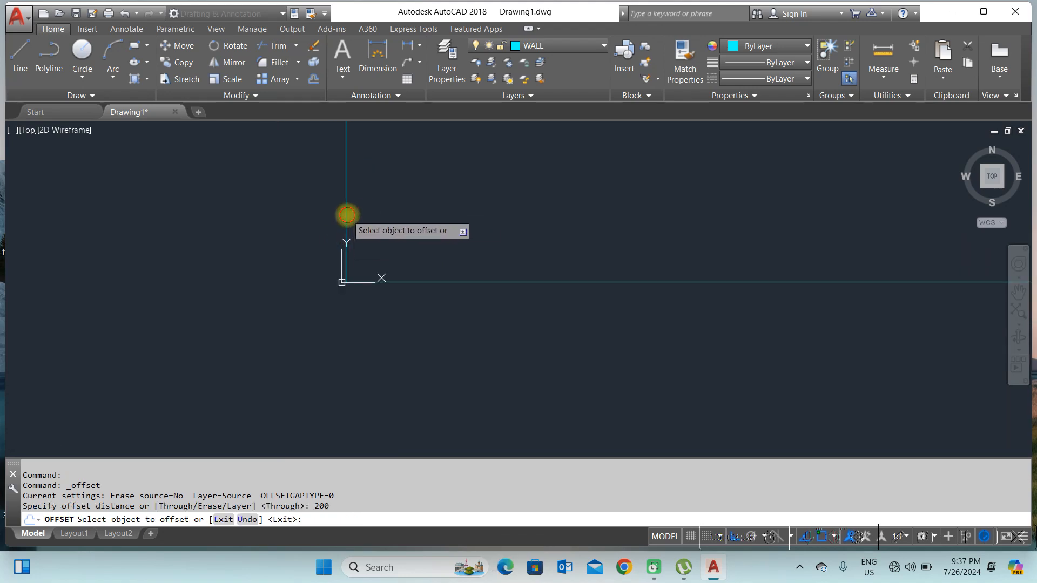
left_click(345, 221)
left_click(426, 211)
right_click(516, 218)
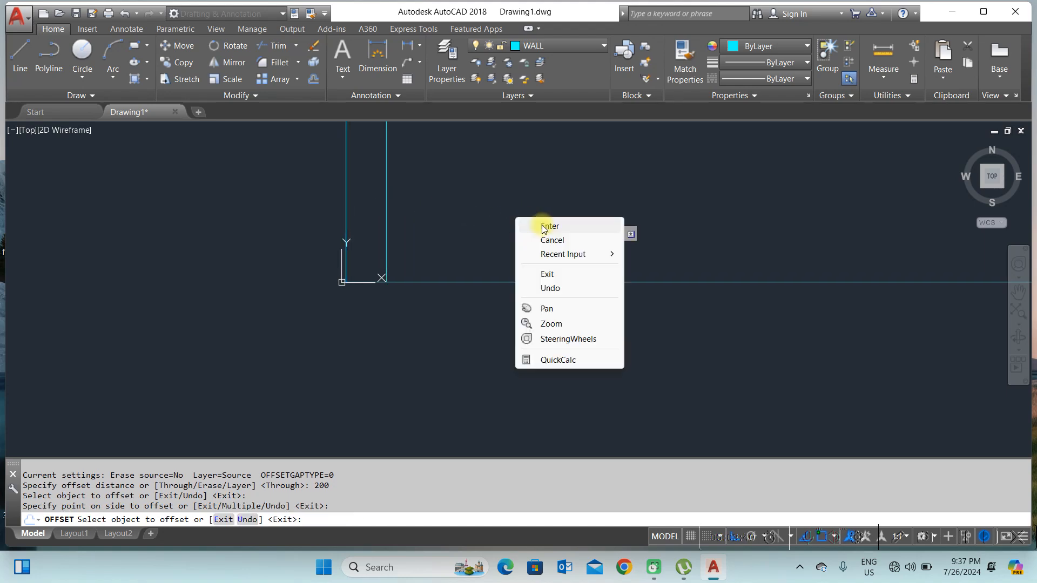
left_click(549, 226)
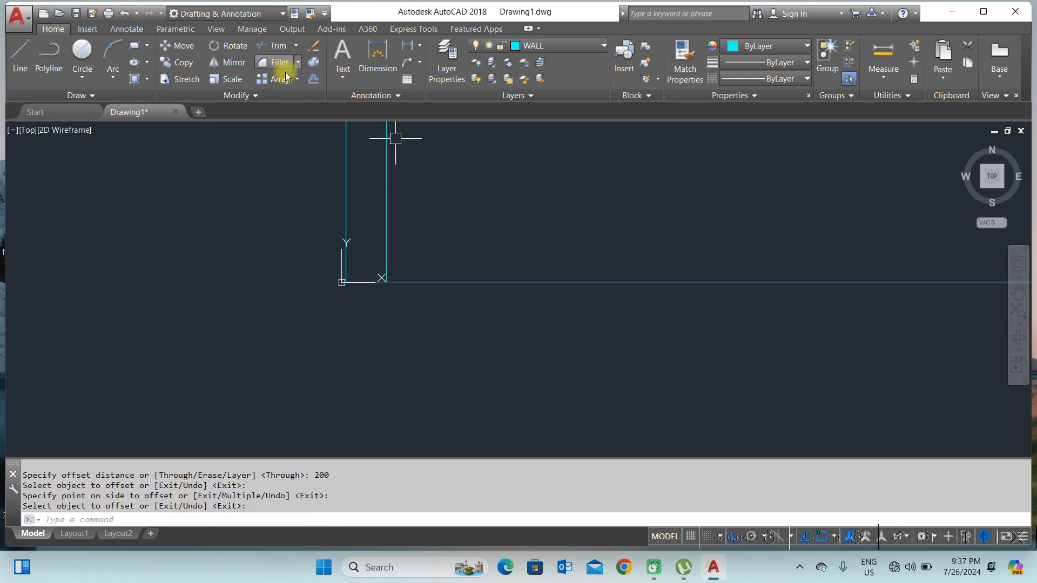
Step: Offset the horizontal wall line 200 units upward to give the bottom wall its thickness
left_click(311, 80)
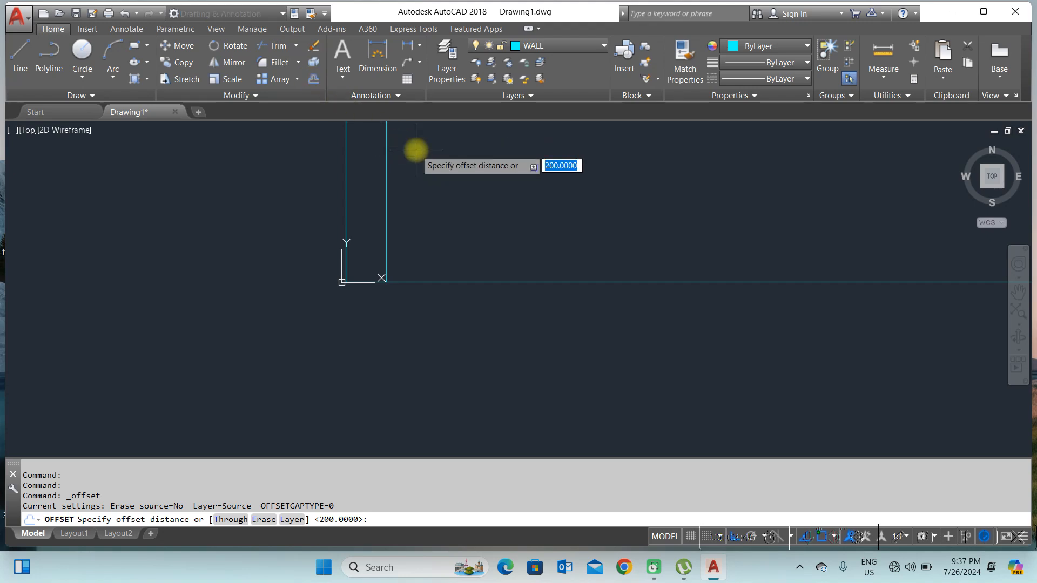
key("Return")
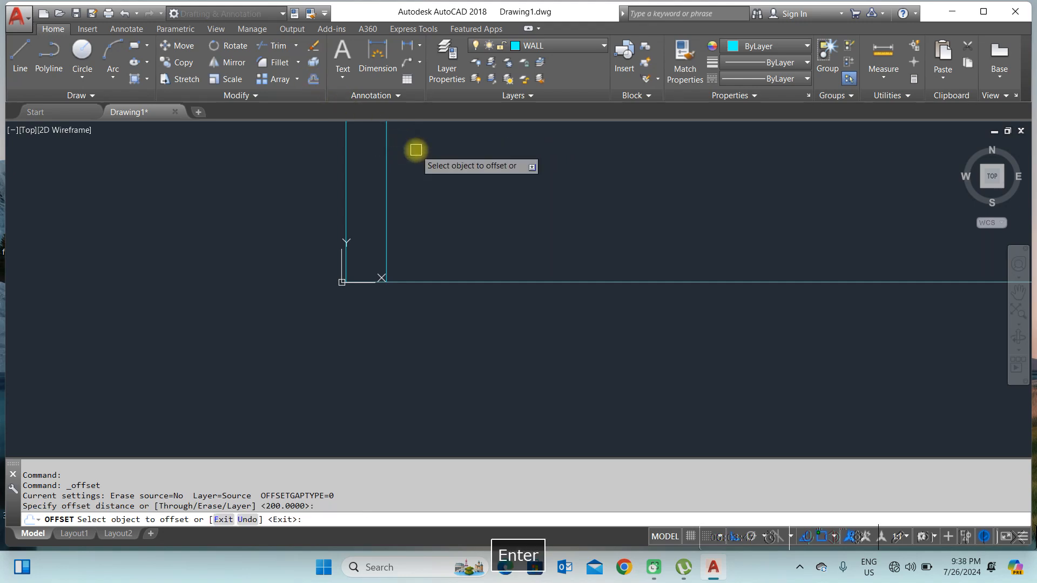
left_click(468, 278)
scroll(470, 281, "down", 6)
left_click(494, 248)
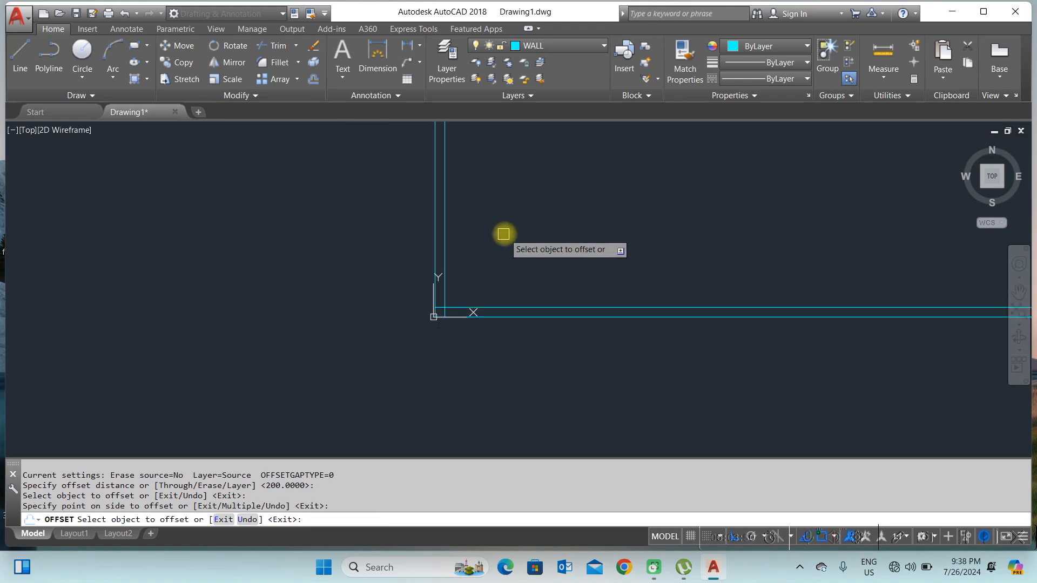
right_click(515, 238)
left_click(531, 243)
scroll(429, 307, "down", 6)
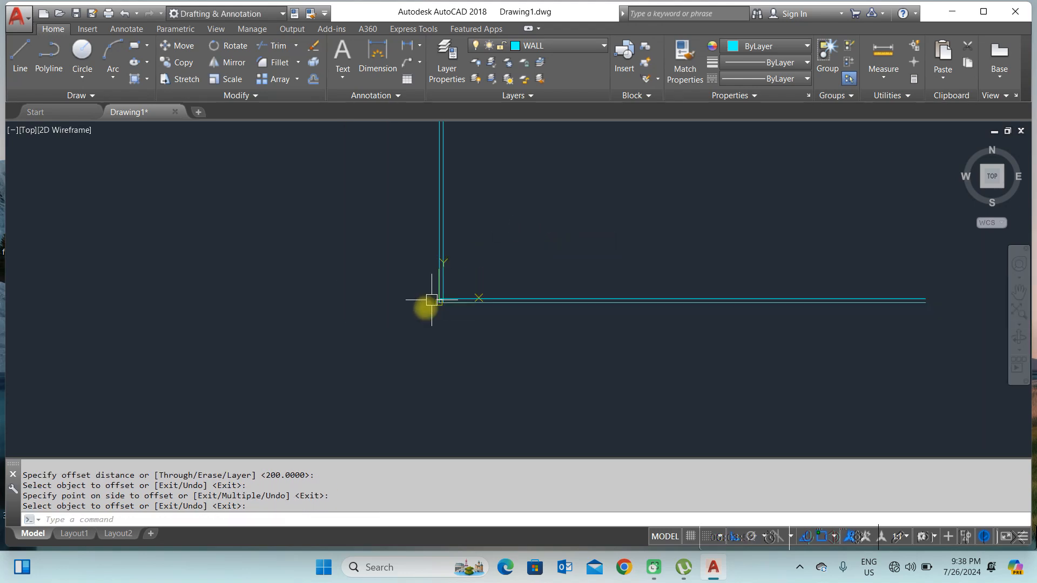
scroll(484, 296, "up", 2)
scroll(405, 306, "up", 6)
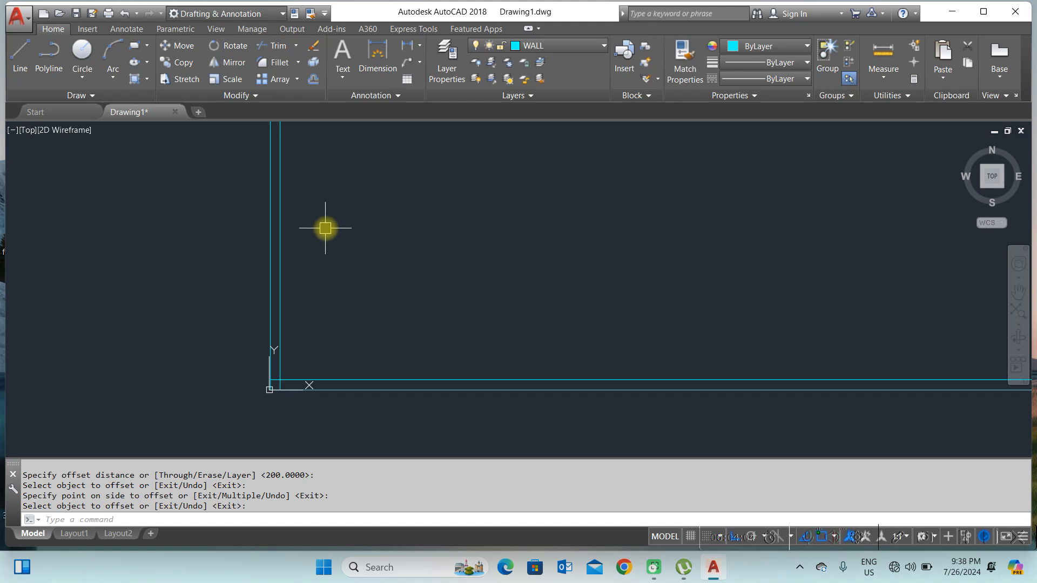
Step: Offset the inner vertical wall line 3300 units to the right to place an interior wall
type("O")
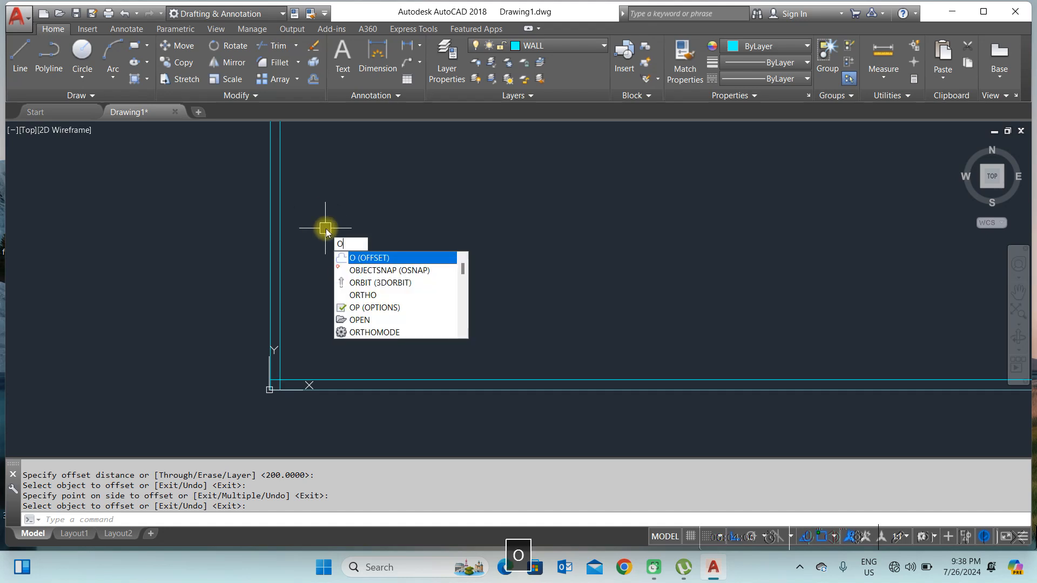
key("Return")
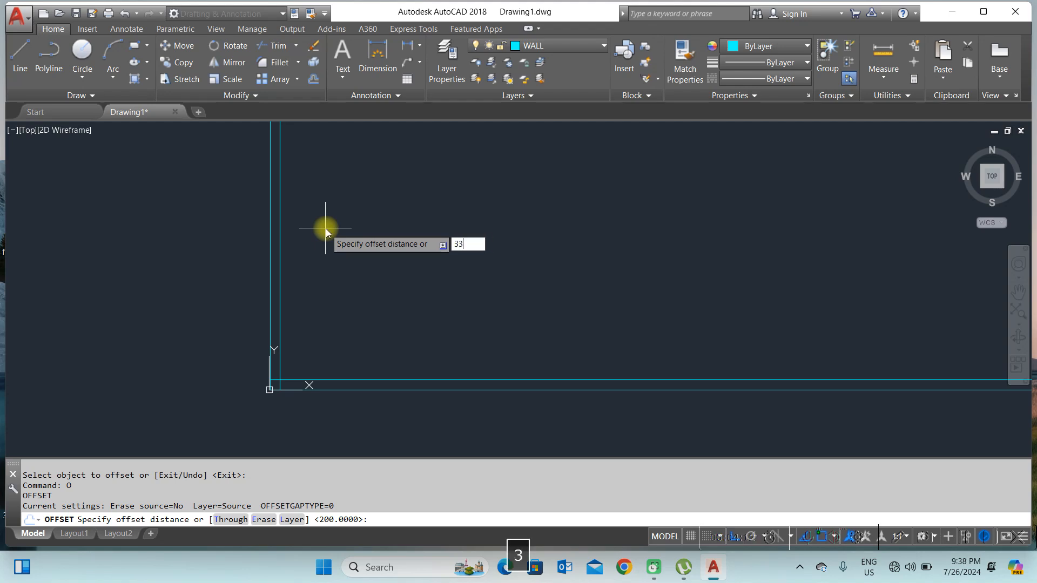
key("Return")
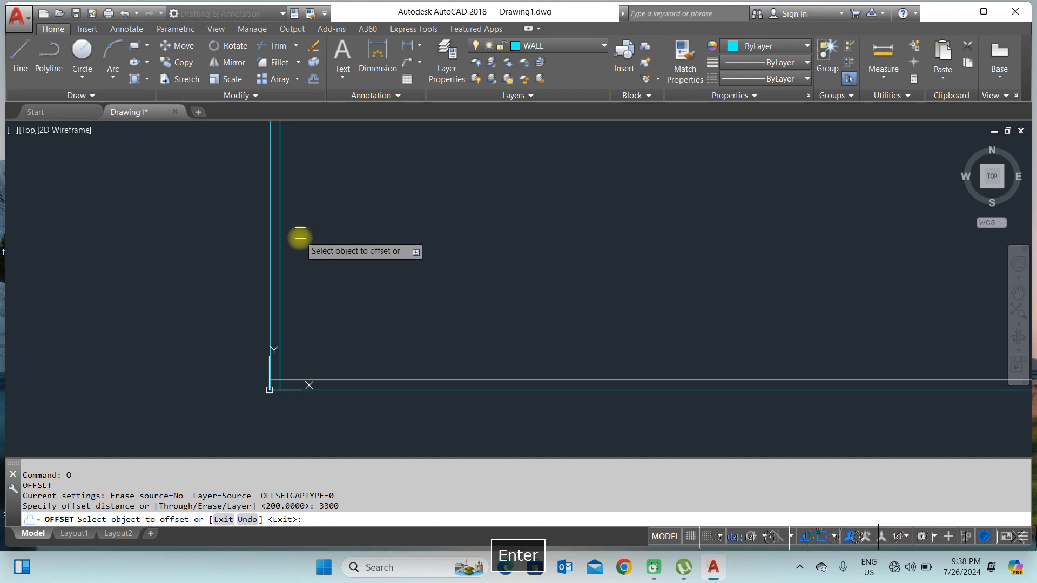
left_click(283, 254)
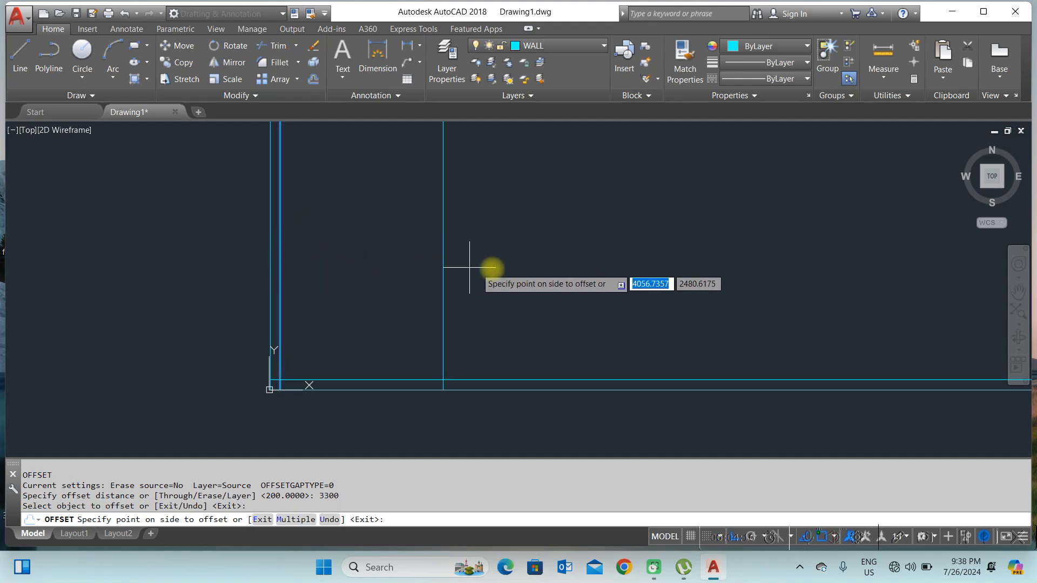
left_click(570, 279)
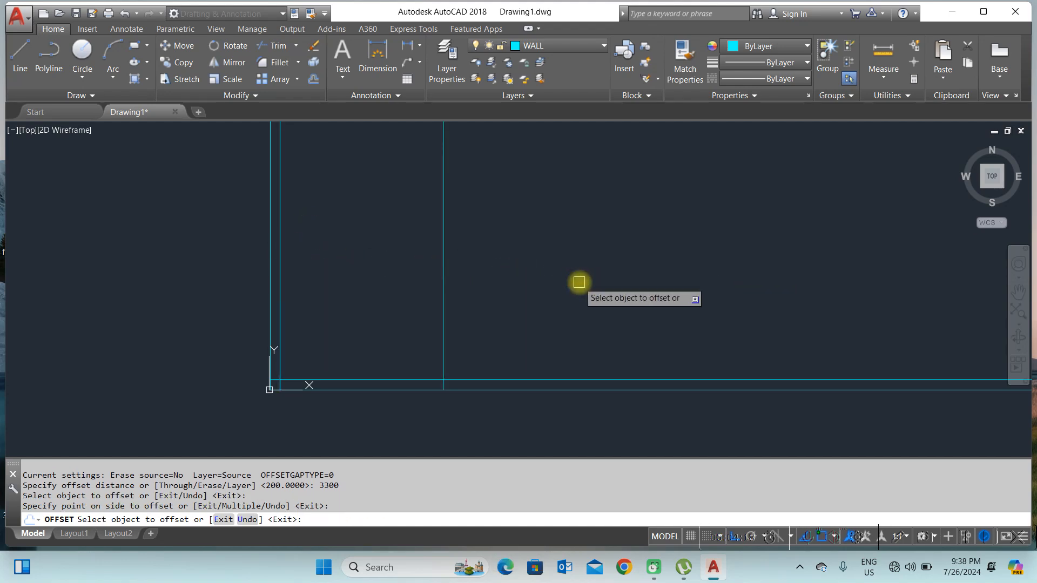
key("Return")
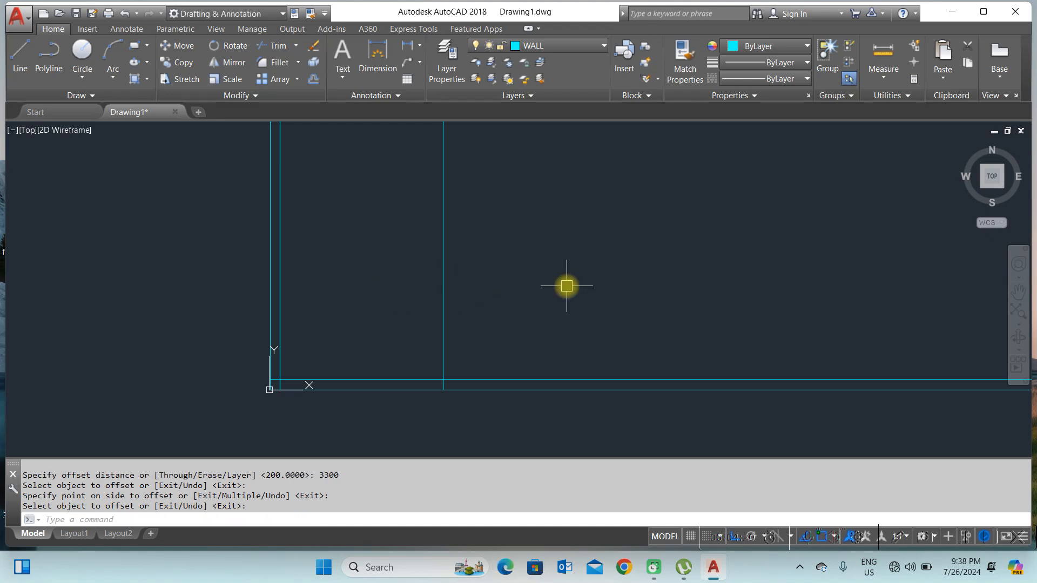
Step: Offset the new interior wall line 200 units to the right to give it thickness
type("200")
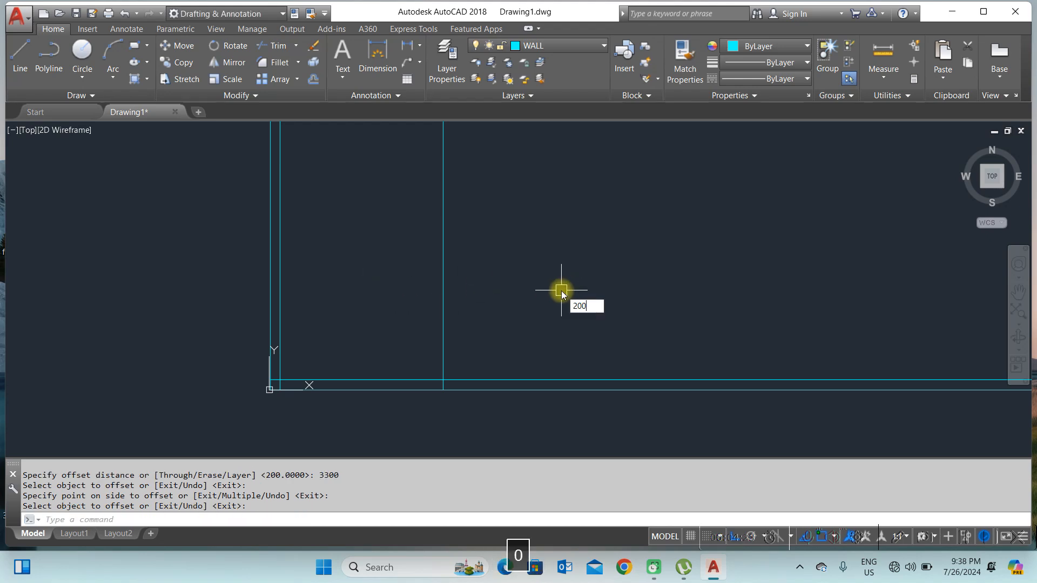
key("Return")
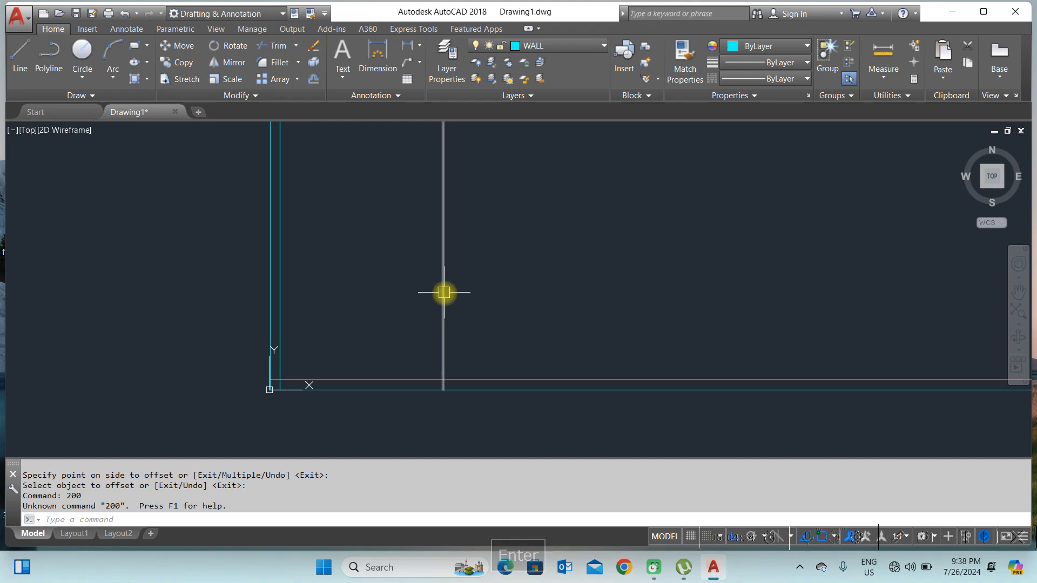
type("O")
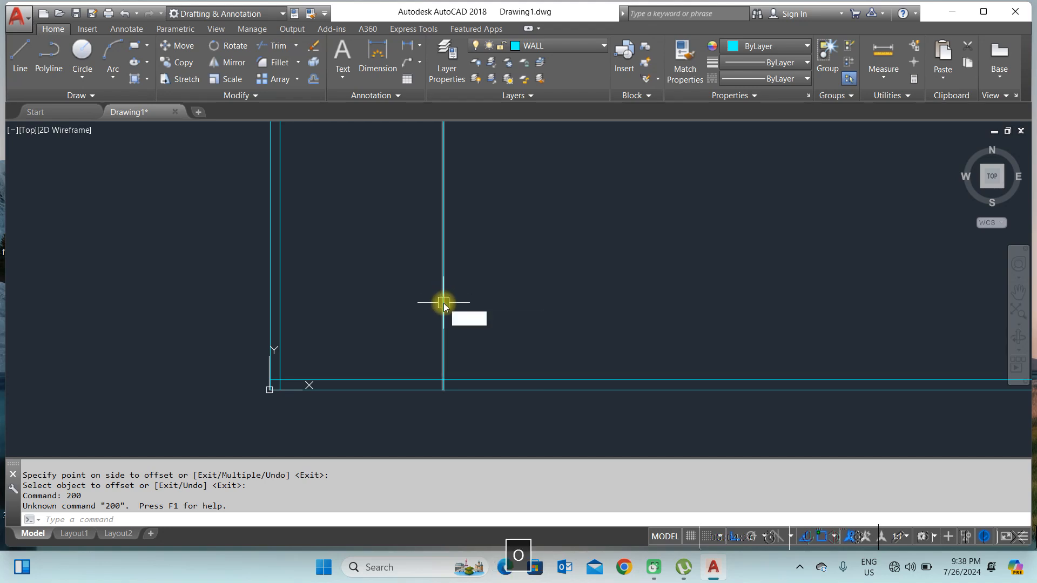
key("space")
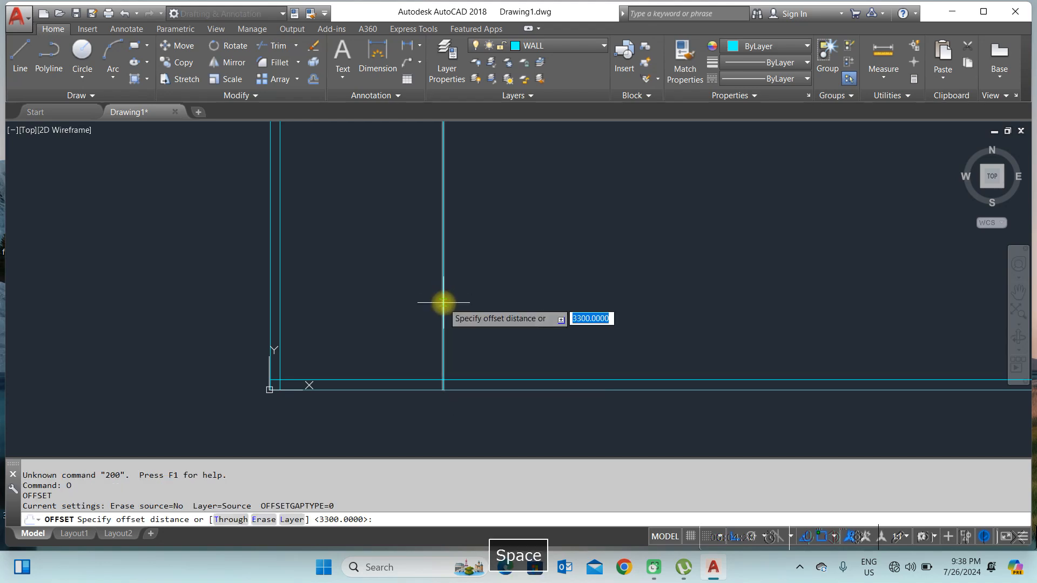
type("200")
key("Return")
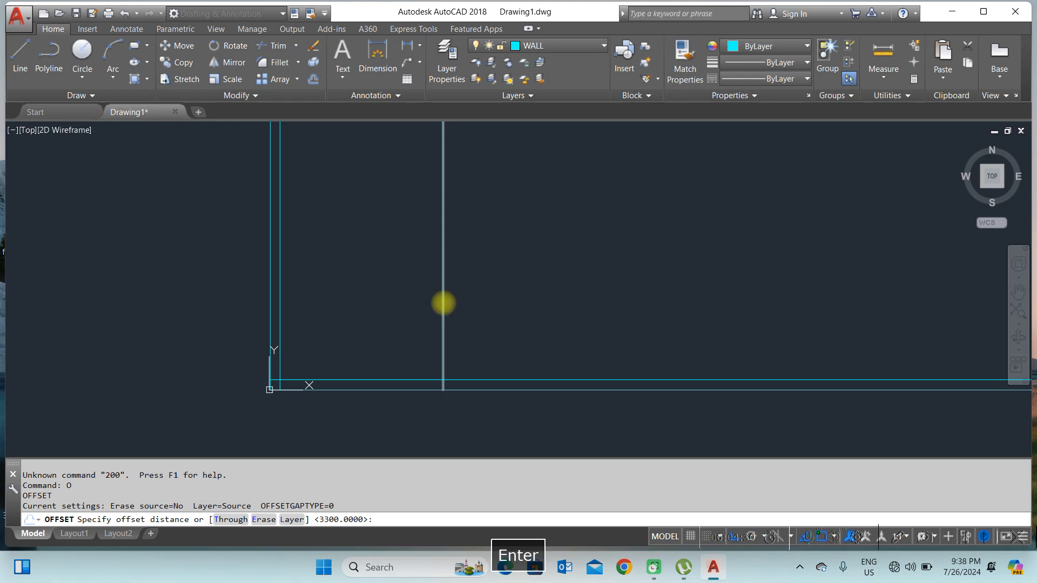
left_click(443, 272)
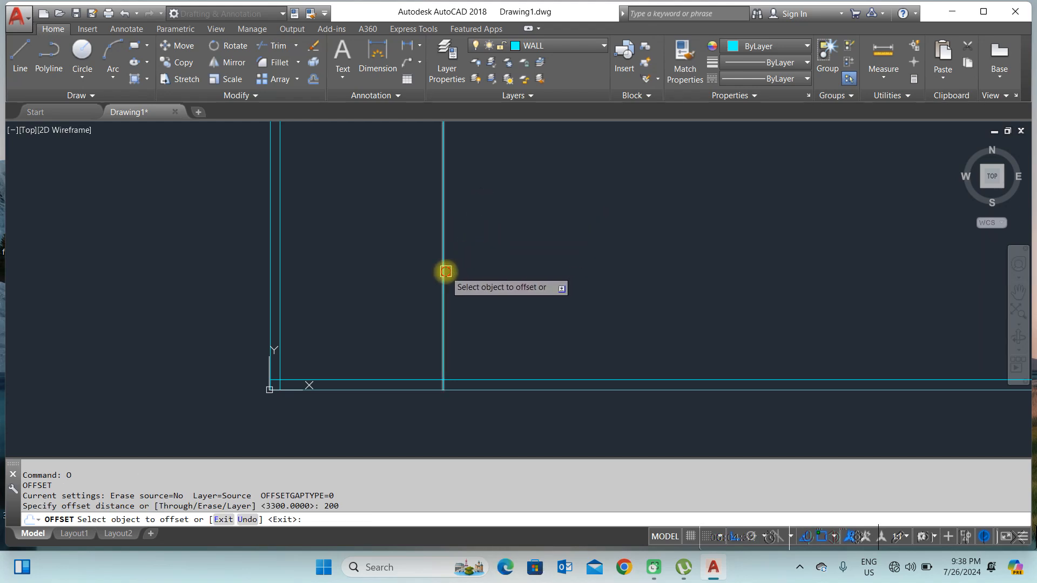
left_click(599, 267)
key("Return")
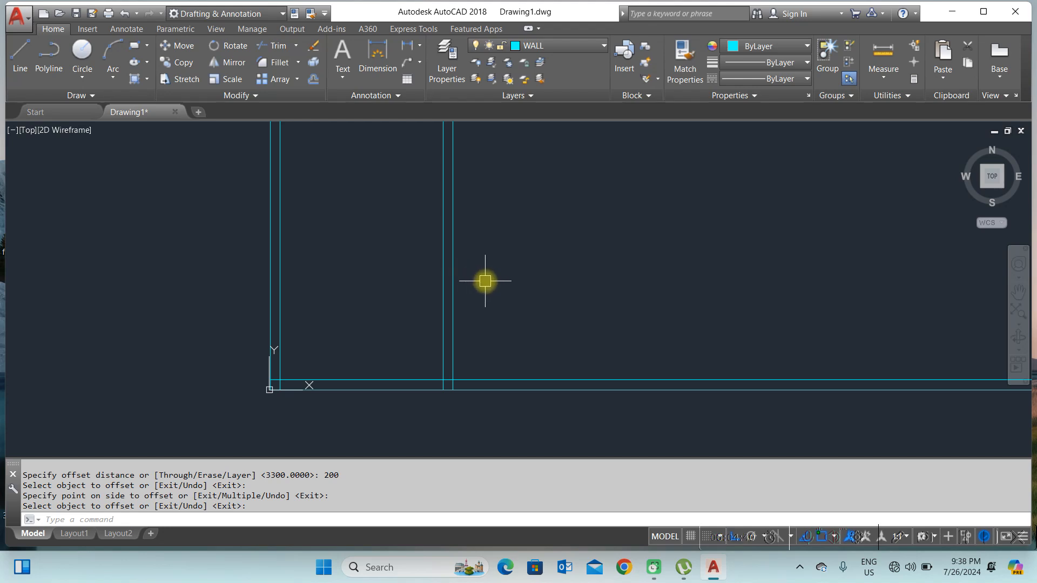
Step: Offset the second interior wall line 3000 units to the right to place another interior wall
type("O")
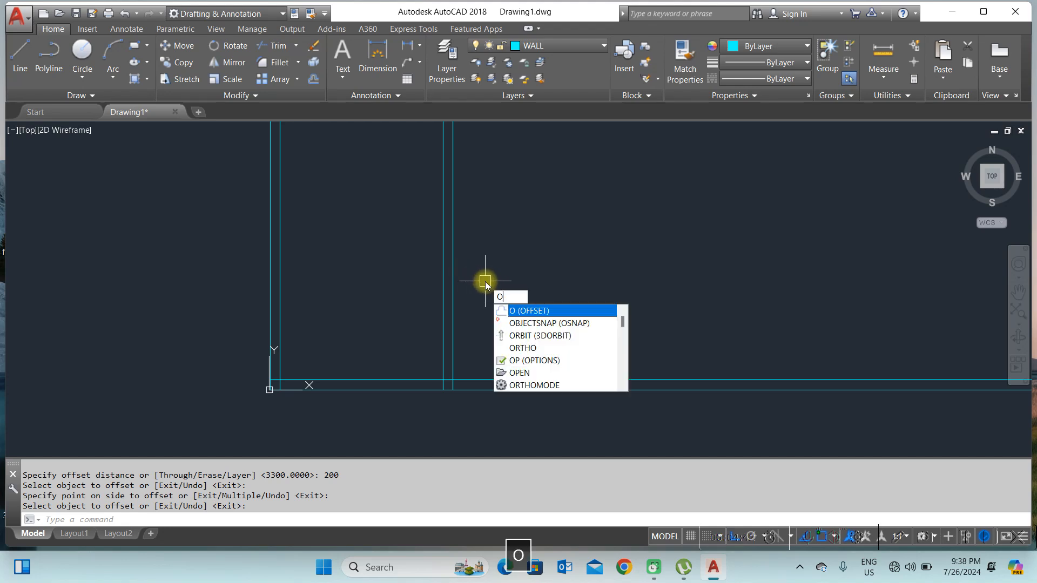
key("Return")
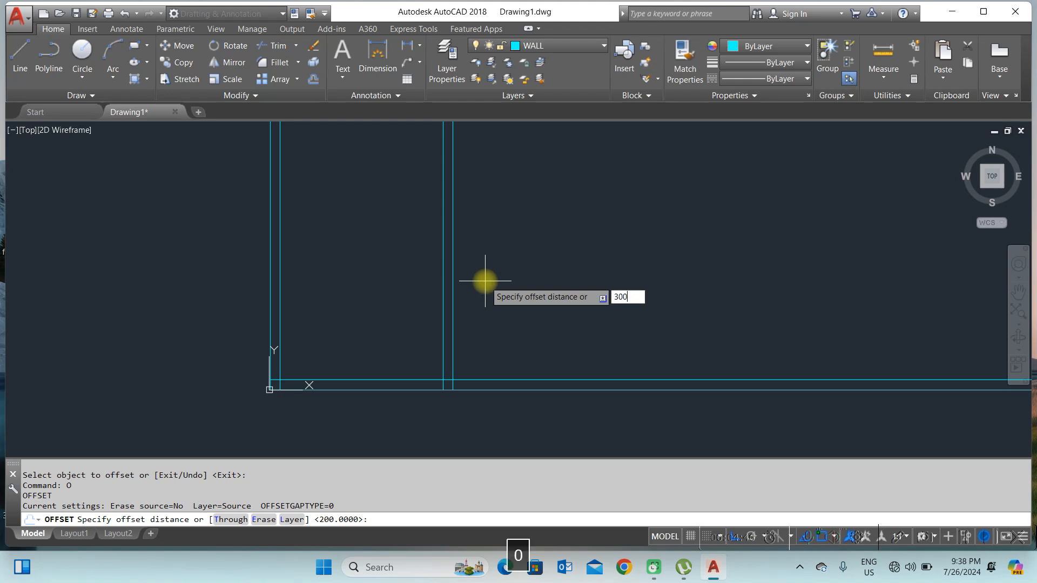
key("Return")
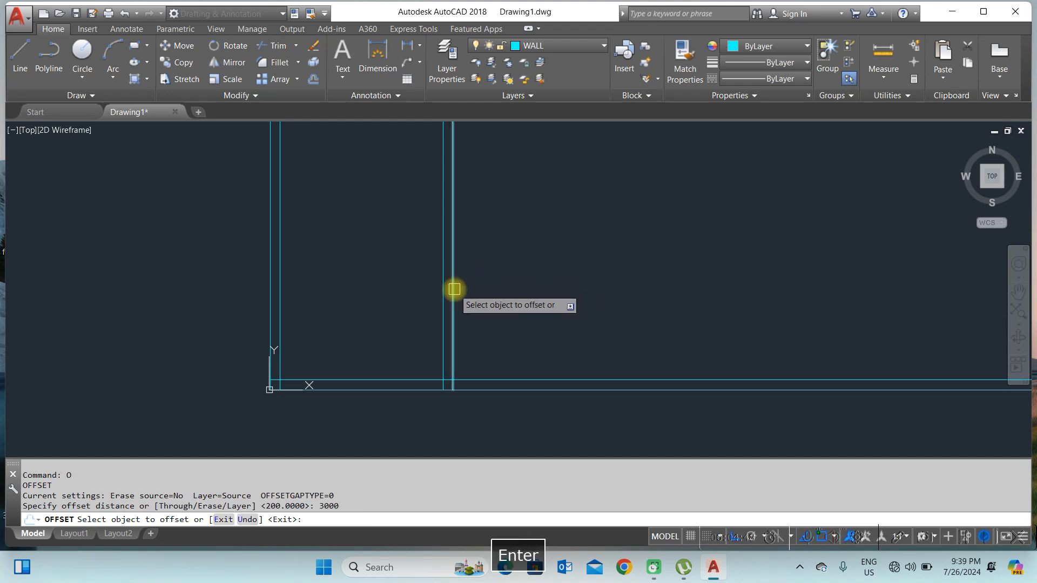
left_click(453, 288)
left_click(670, 287)
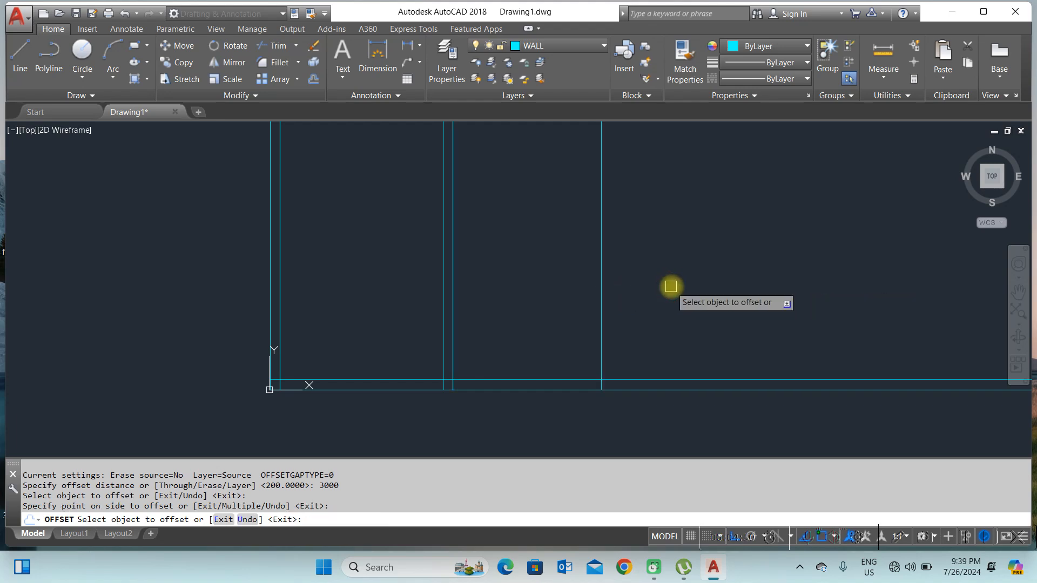
key("Return")
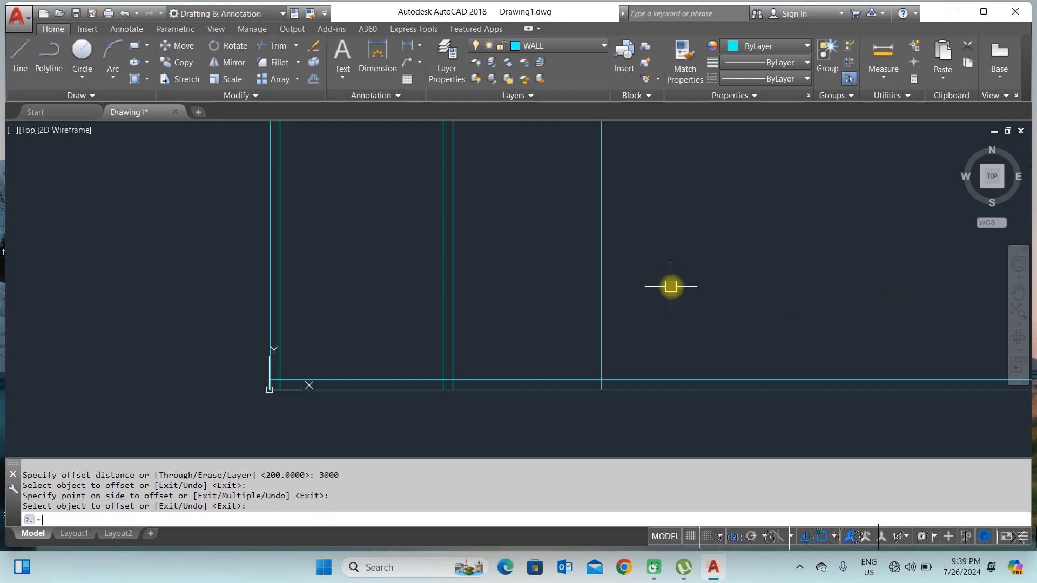
Step: Offset the new interior wall line 200 units to the right to give it thickness
type("O")
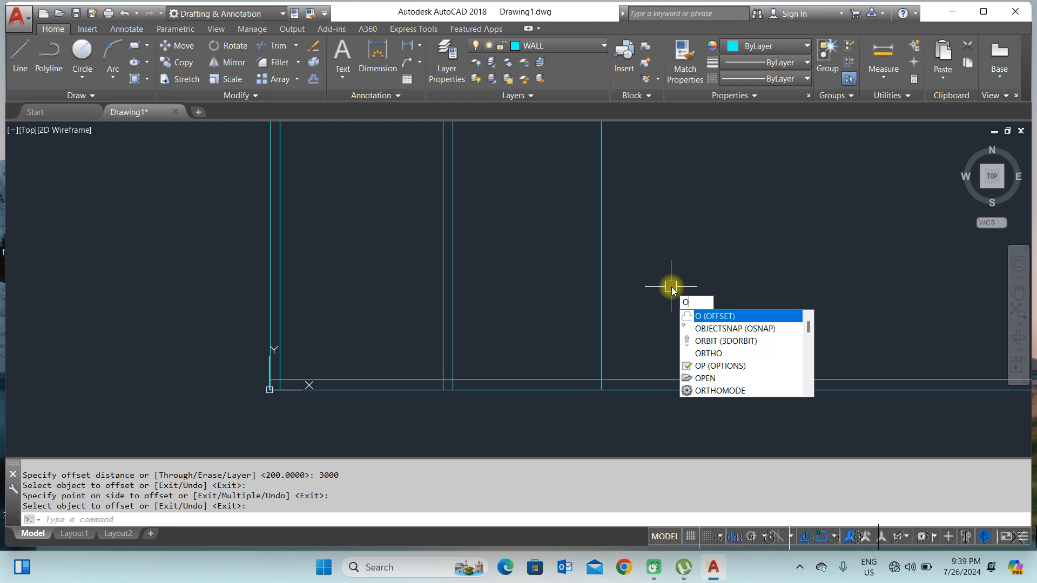
key("Return")
type("200")
key("Return")
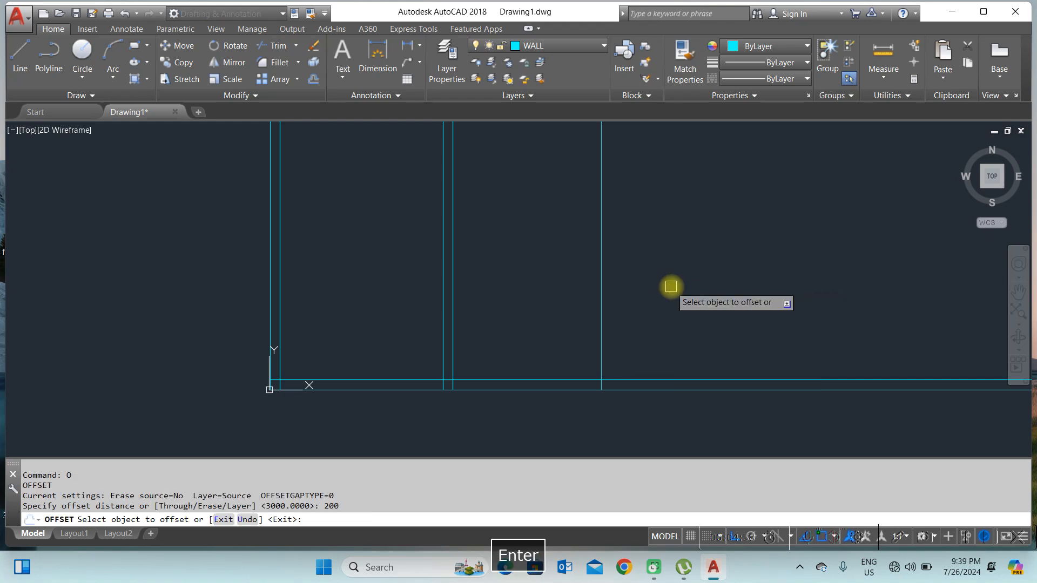
left_click(598, 288)
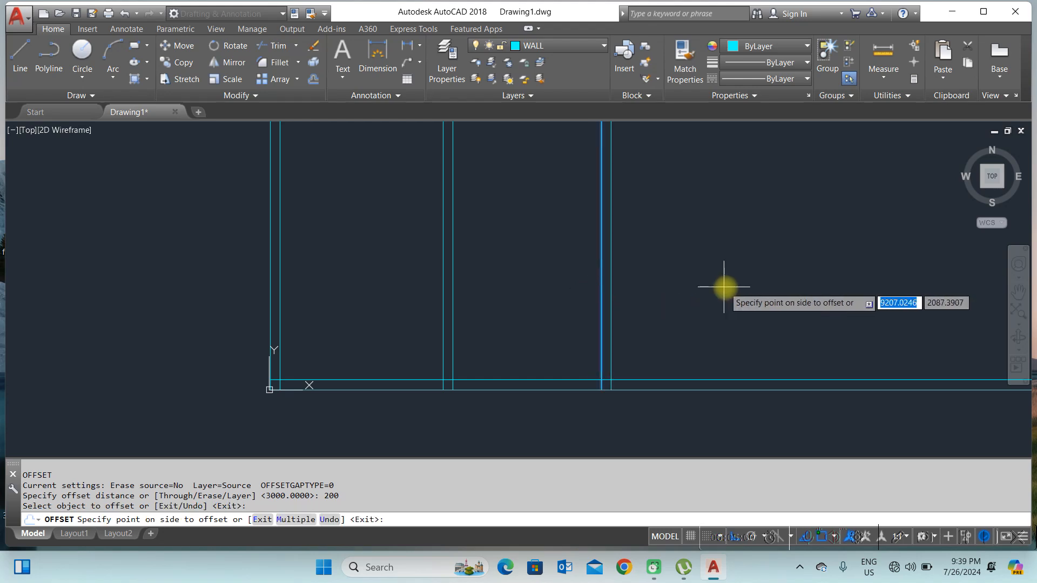
left_click(733, 278)
key("Return")
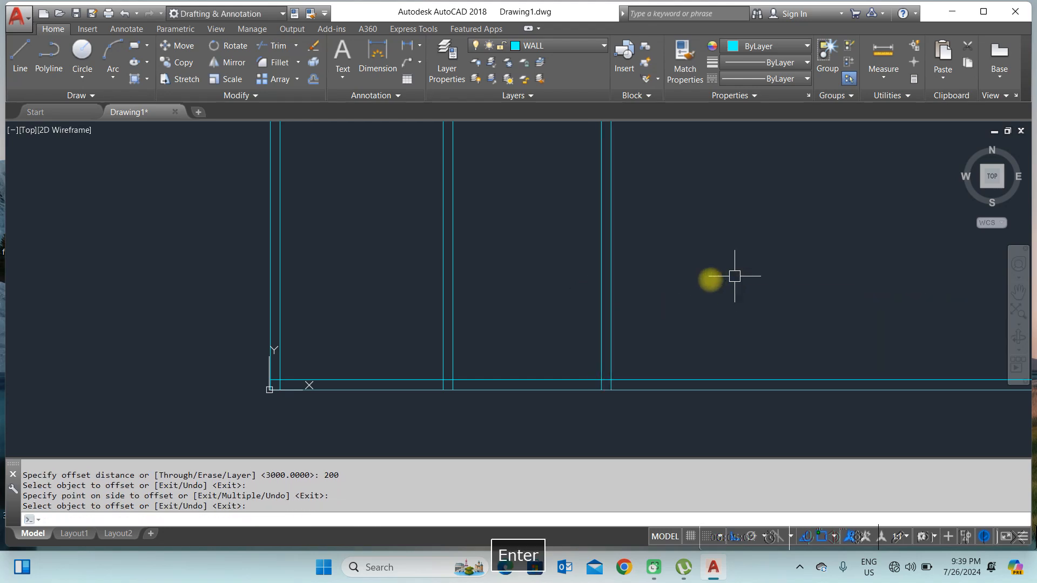
Step: Offset the right face of that wall 3600 units to the right to place the next interior wall
middle_click_drag(647, 287, 469, 294)
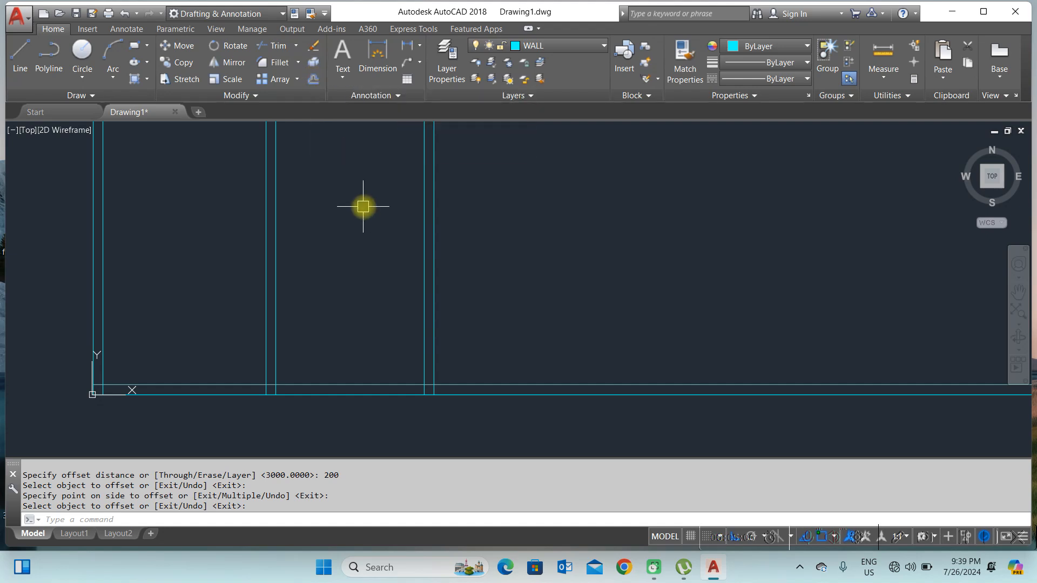
type("o")
key("Return")
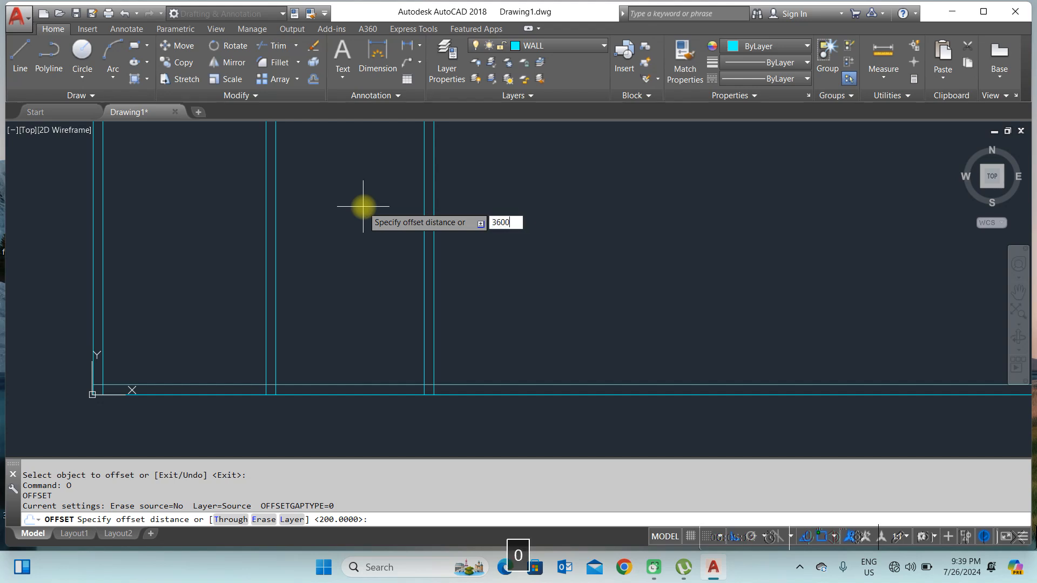
key("Return")
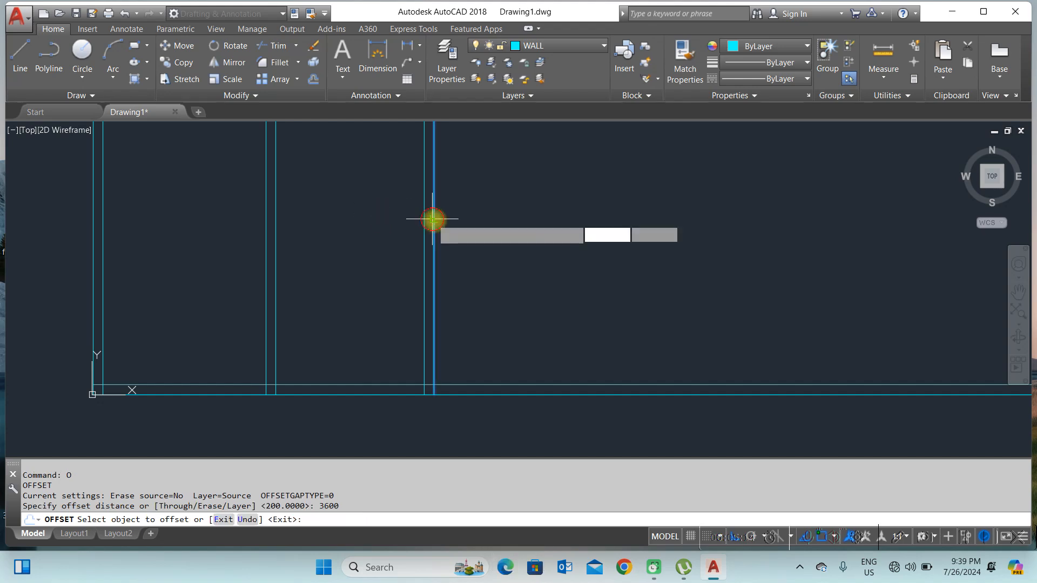
left_click(433, 219)
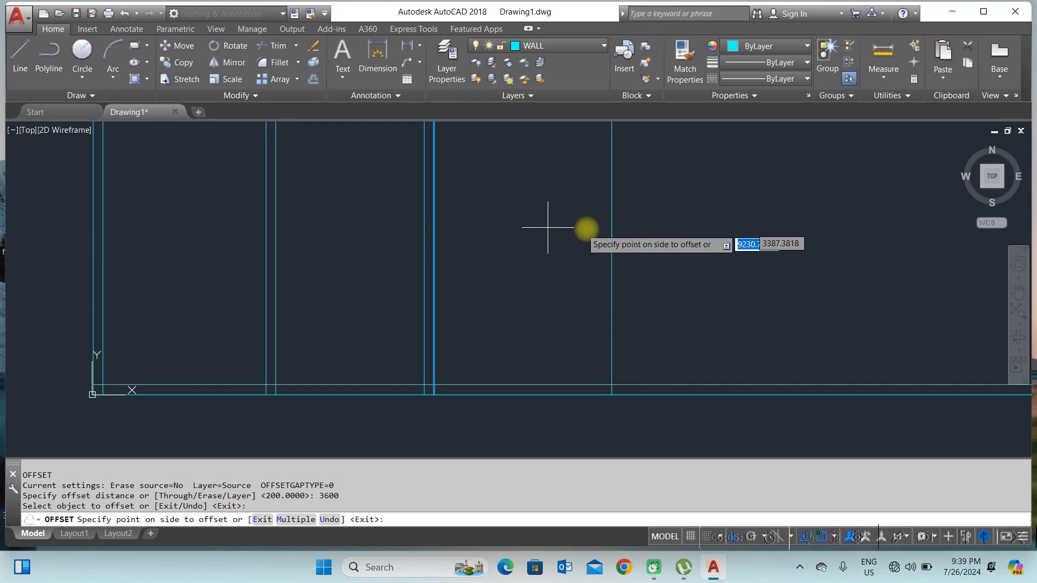
left_click(701, 228)
key("Return")
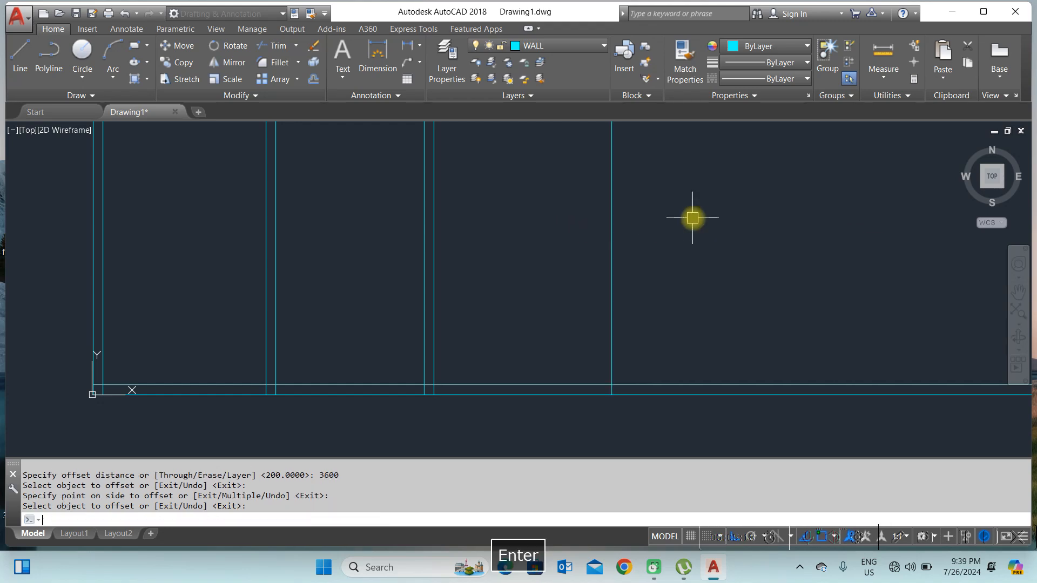
Step: Offset the newest interior wall line 200 units to the right to give it thickness
type("o")
key("space")
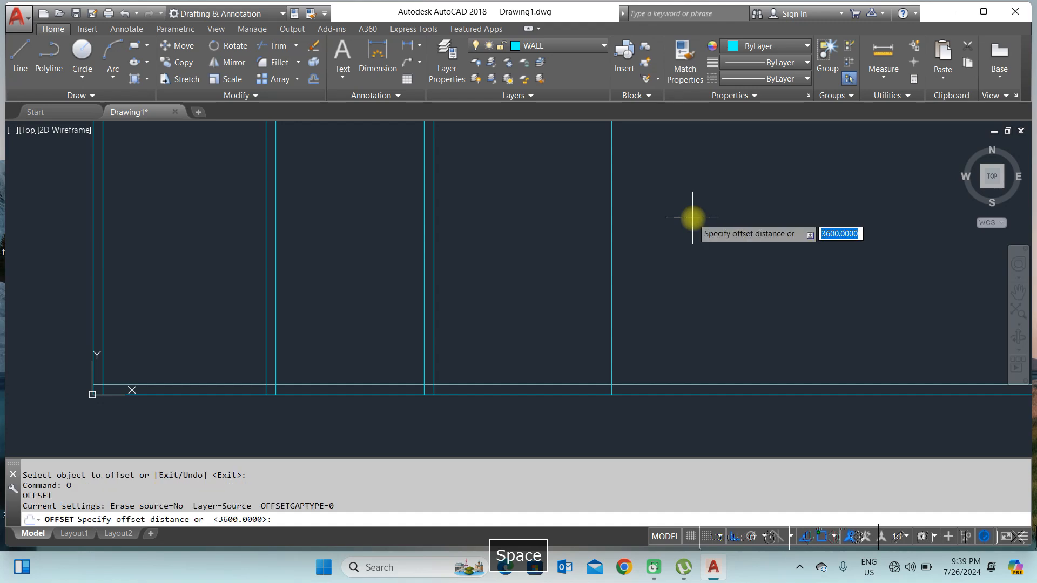
type("2")
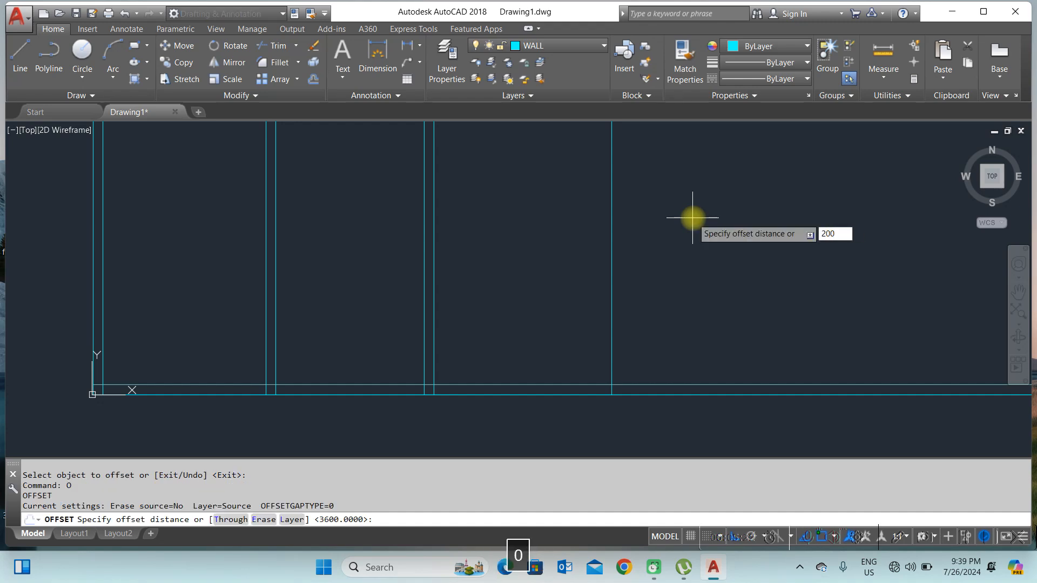
type("00")
key("Return")
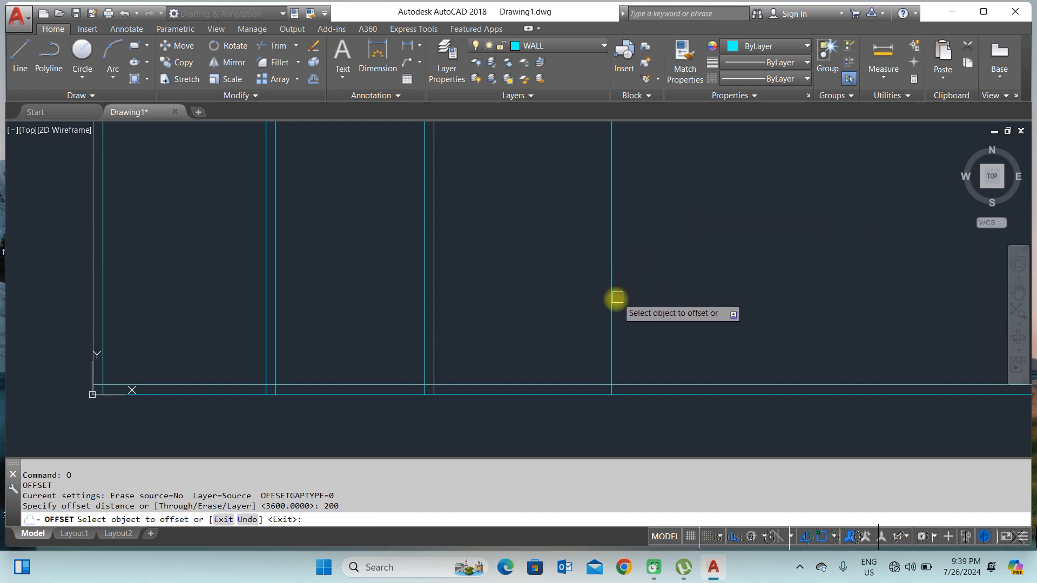
left_click(612, 299)
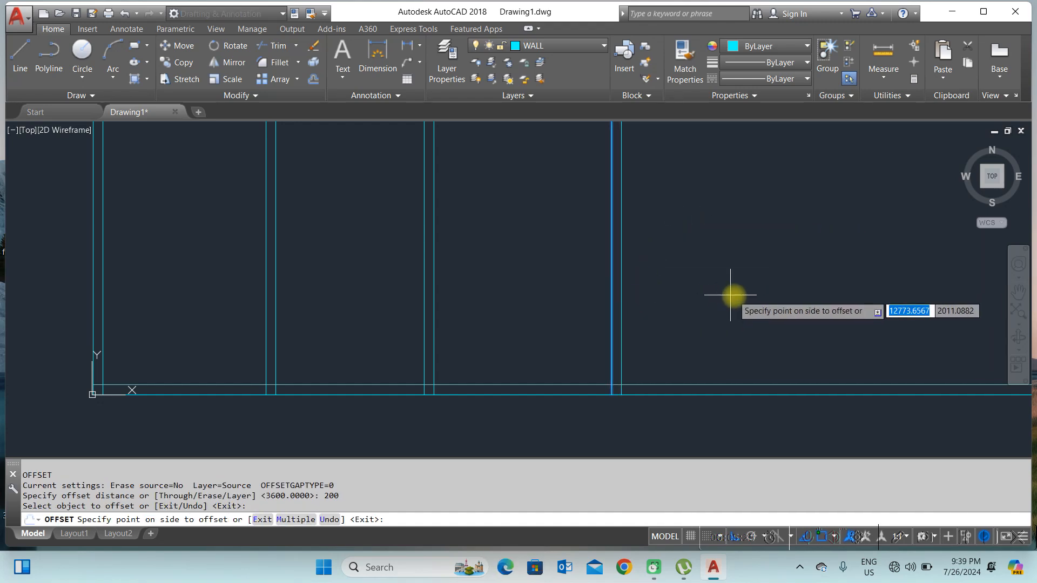
left_click(776, 281)
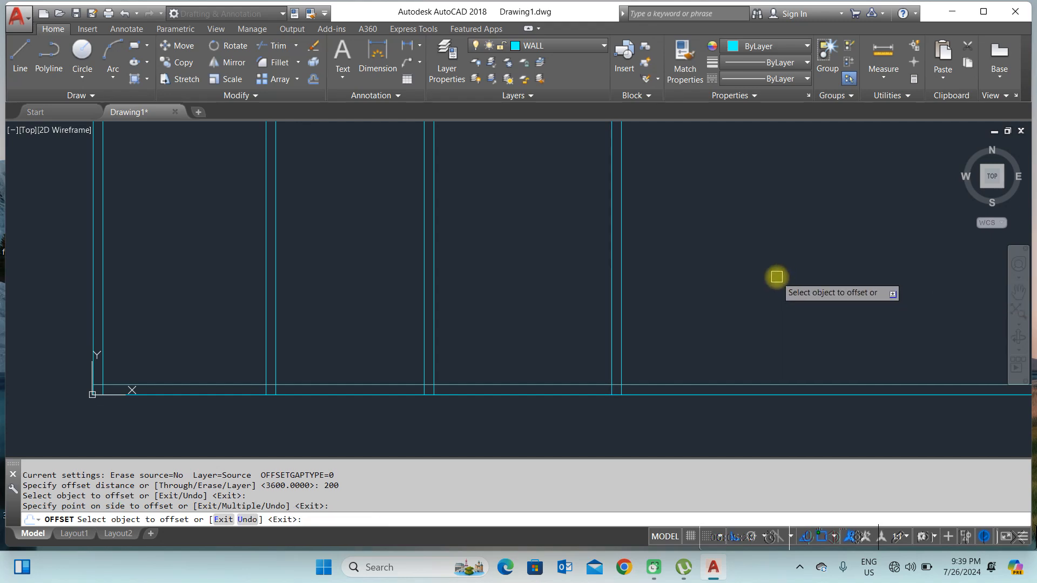
key("Return")
Step: Offset the inner bottom wall line 3600 units upward to place a horizontal interior wall
scroll(574, 363, "down", 4)
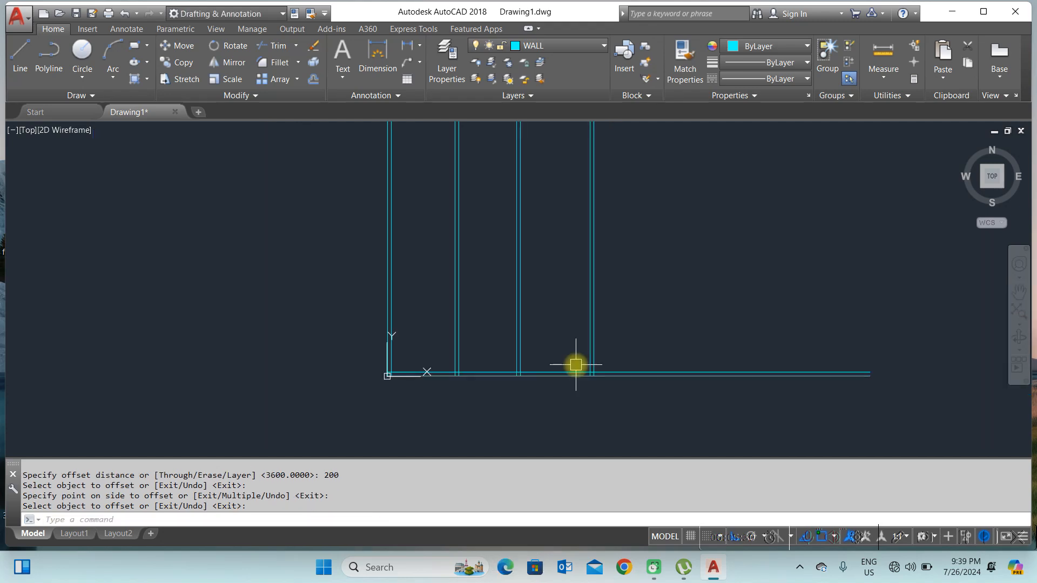
scroll(422, 364, "up", 2)
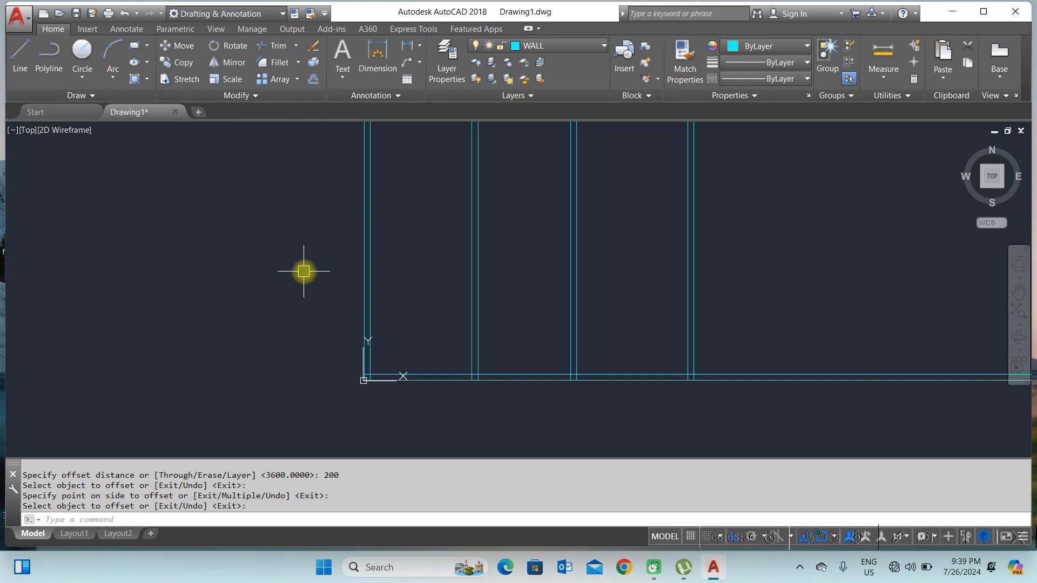
type("O")
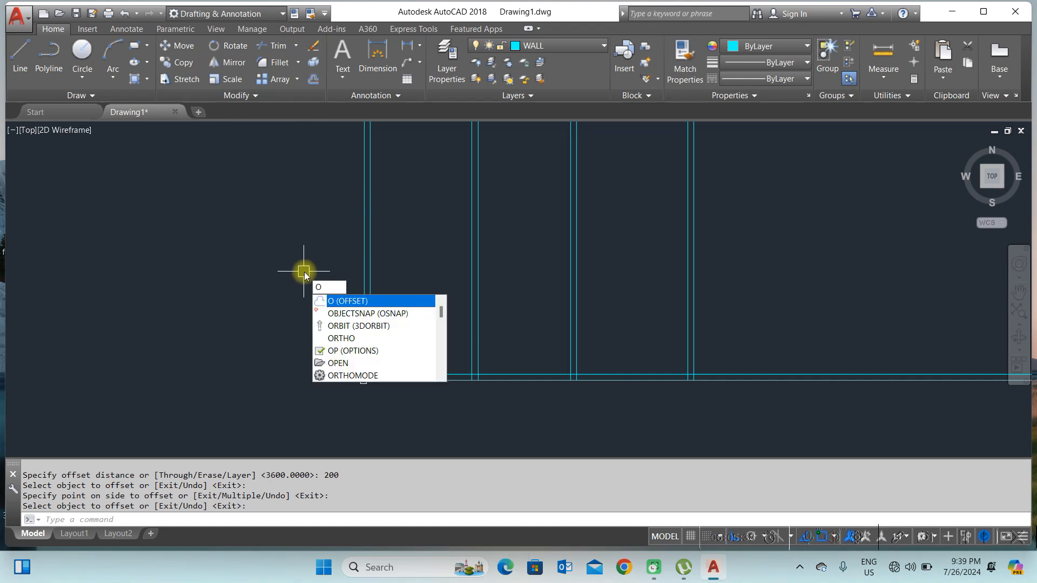
key("Return")
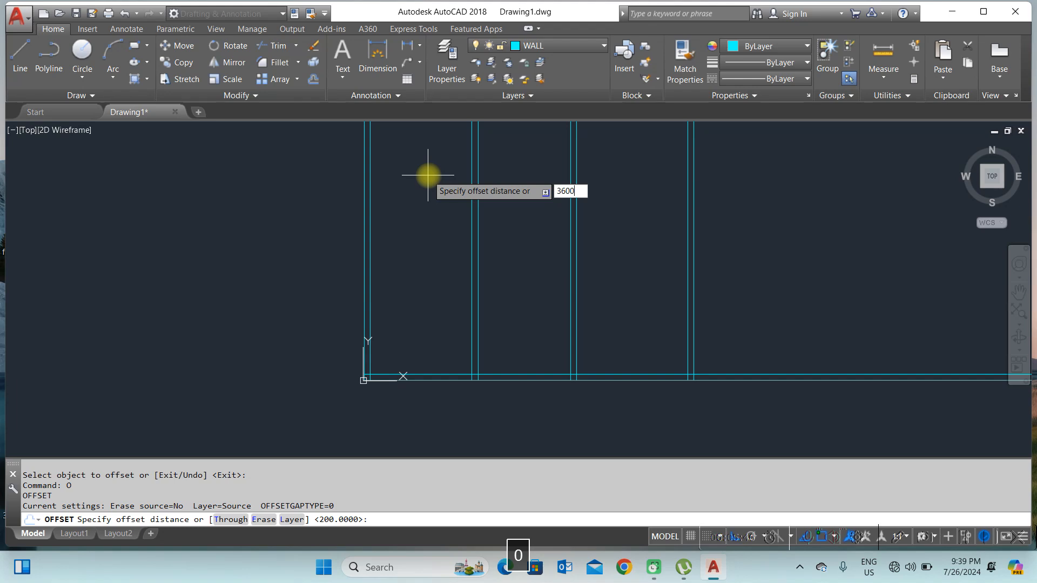
key("Return")
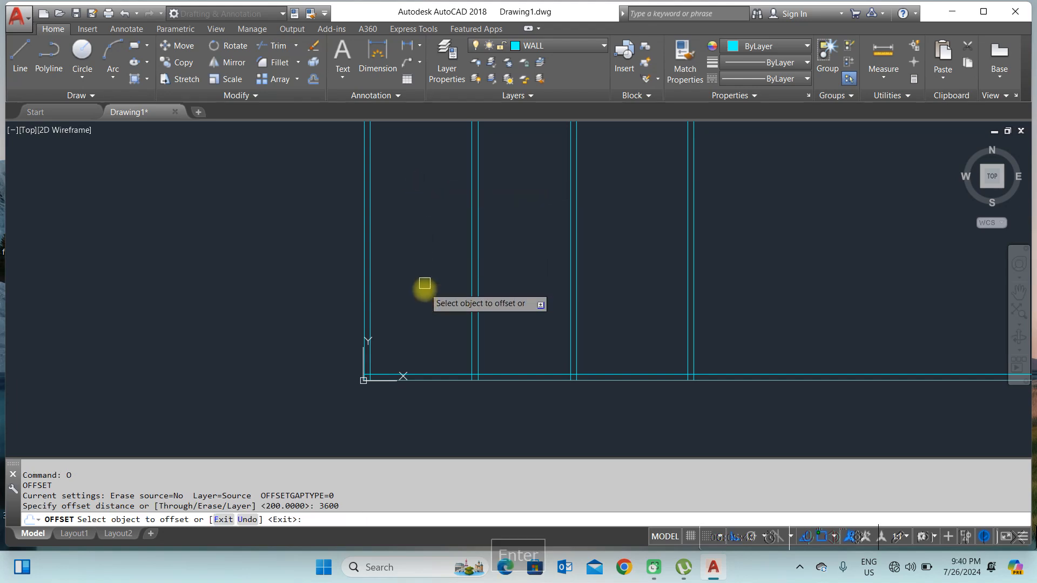
left_click(437, 374)
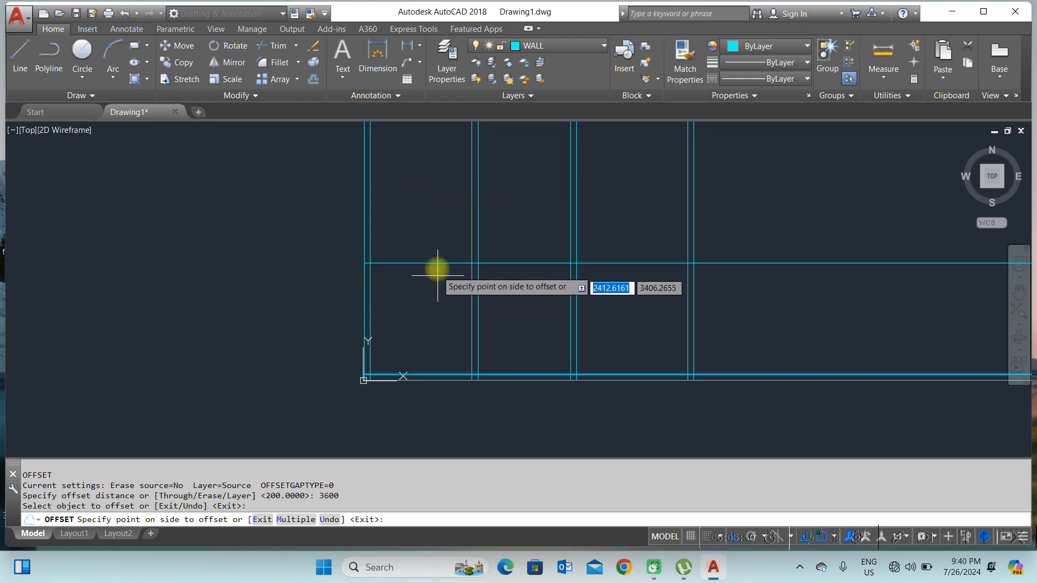
scroll(444, 233, "down", 3)
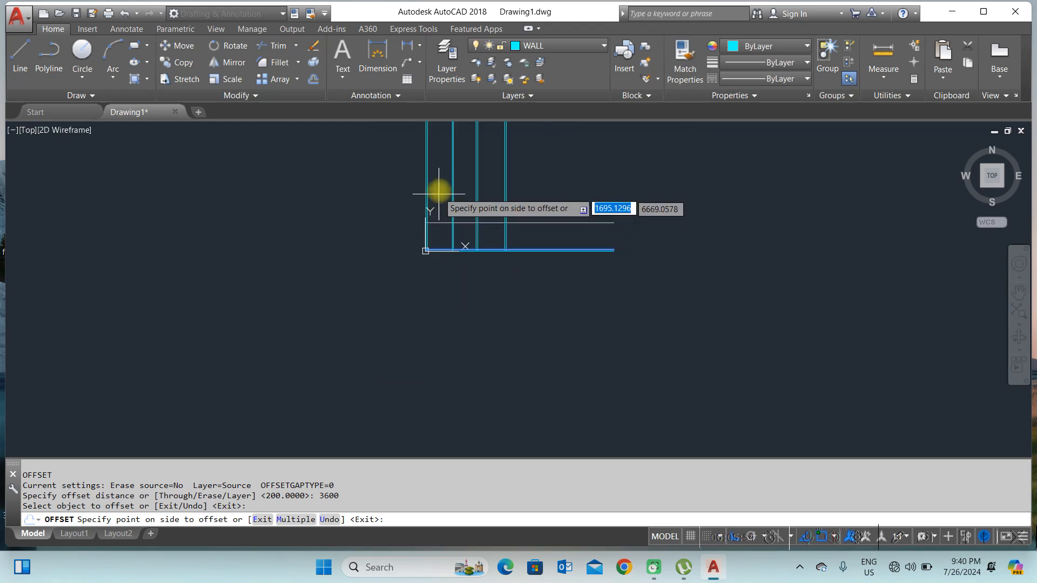
scroll(438, 188, "up", 3)
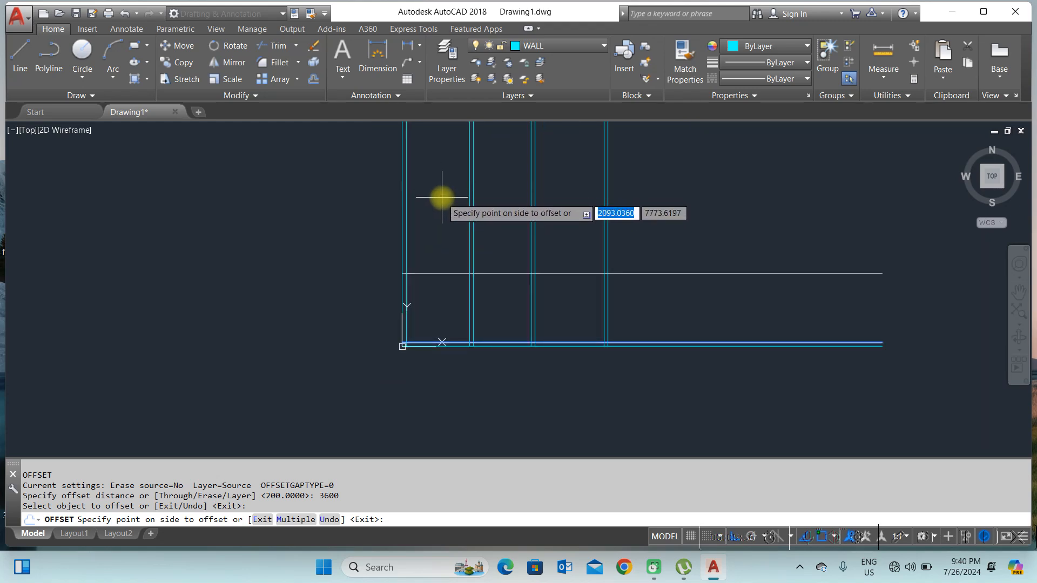
left_click(441, 198)
key("Return")
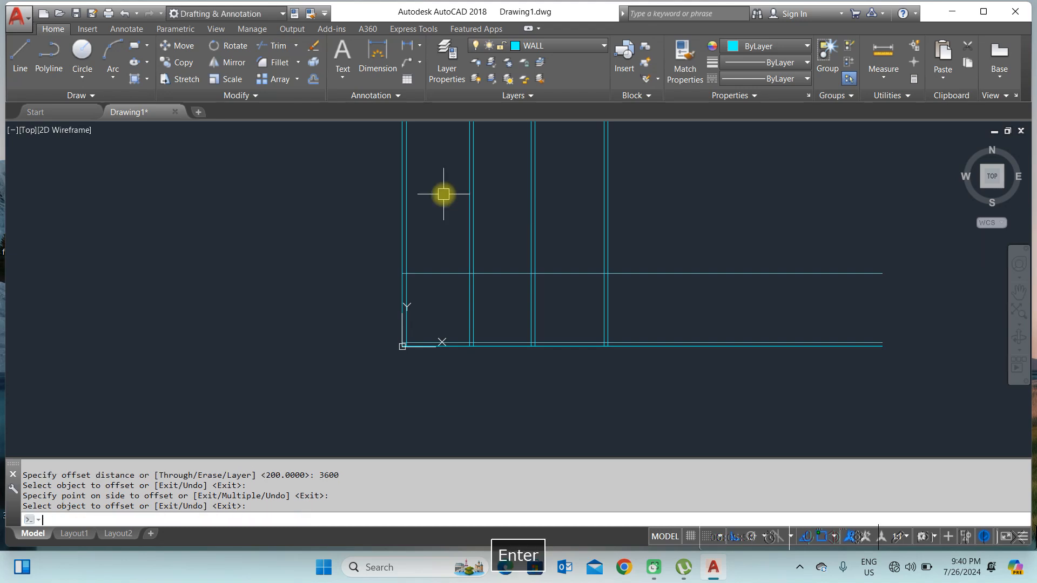
Step: Offset the new horizontal wall line 200 units upward to give it thickness
type("O")
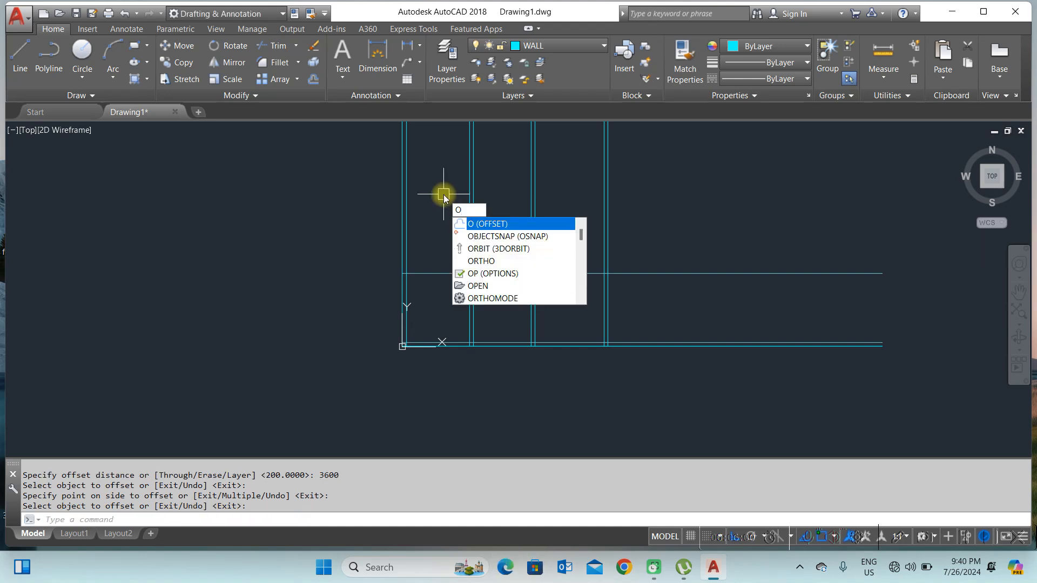
key("Return")
type("20")
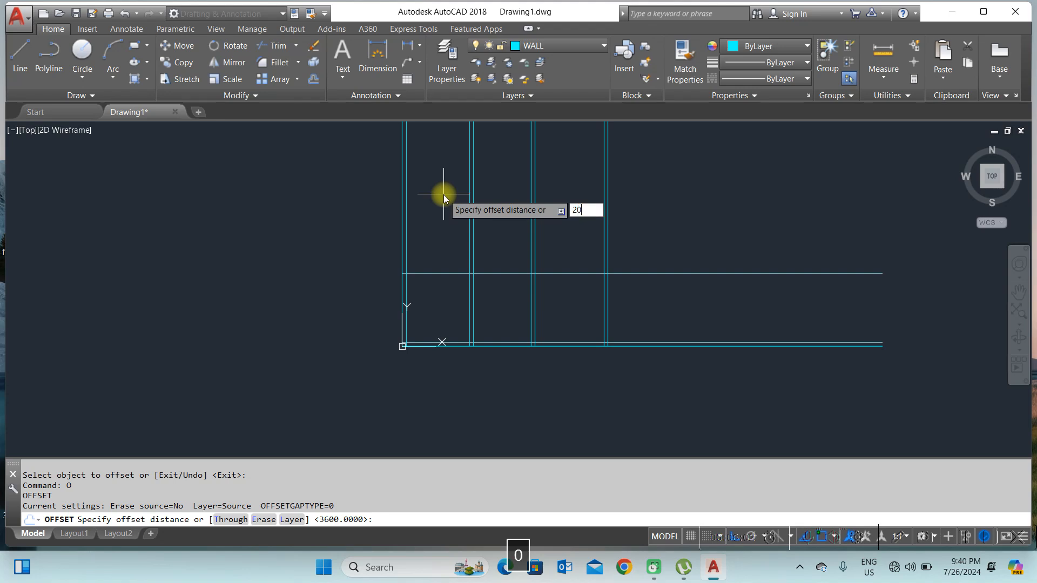
type("0")
key("Return")
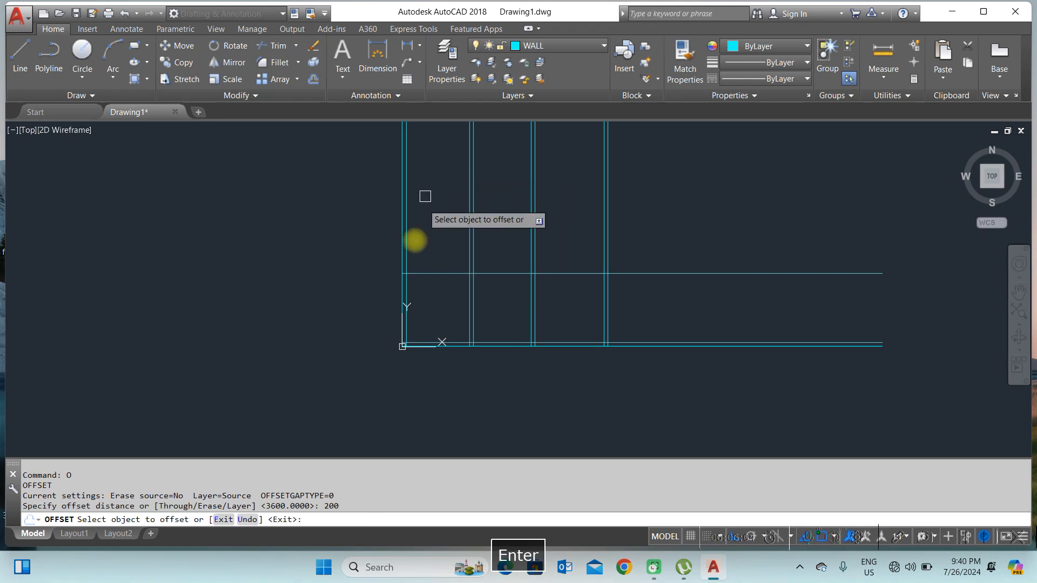
left_click(433, 271)
left_click(458, 204)
right_click(461, 200)
left_click(479, 207)
scroll(545, 304, "up", 4)
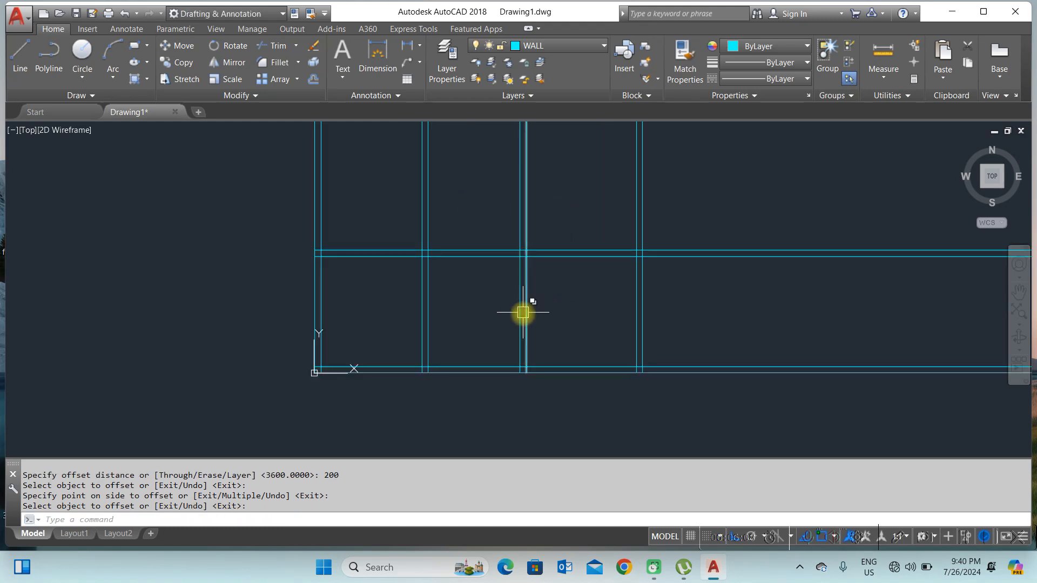
Step: Make DIMENSION the current layer
mouse_move(328, 375)
middle_mouse_down()
mouse_move(377, 331)
mouse_move(339, 352)
middle_mouse_up()
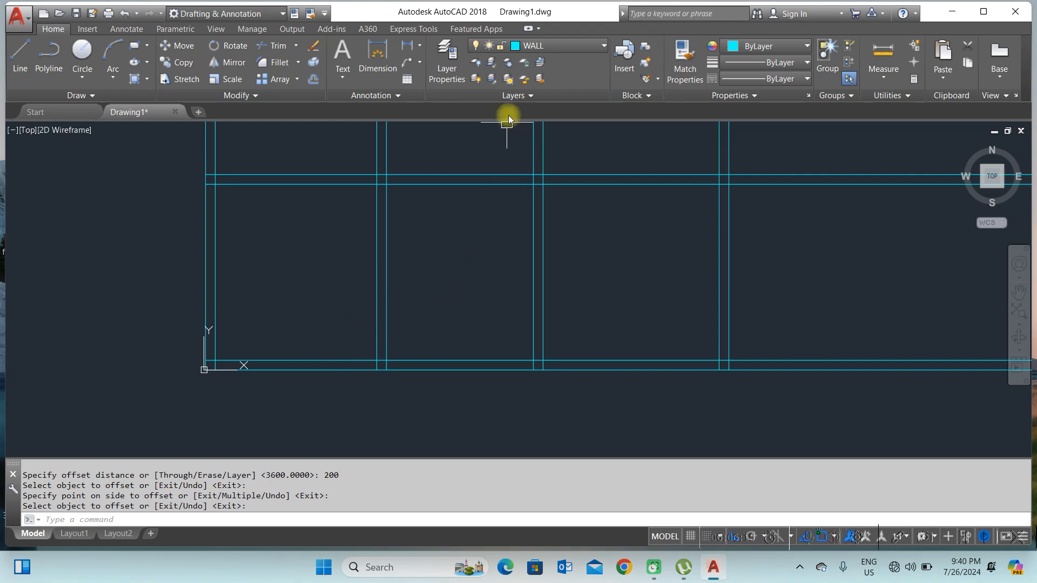
left_click(532, 47)
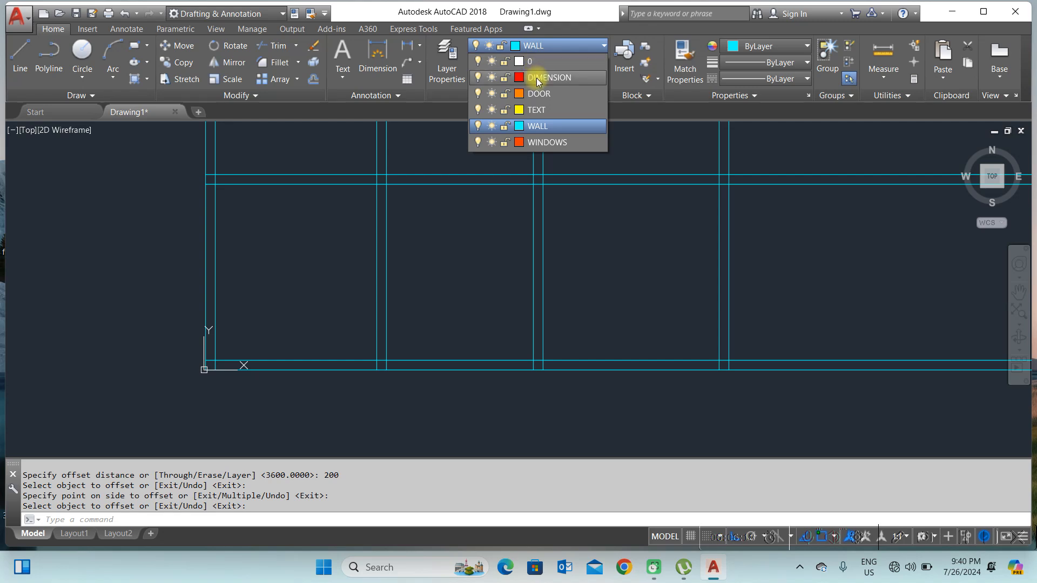
left_click(536, 78)
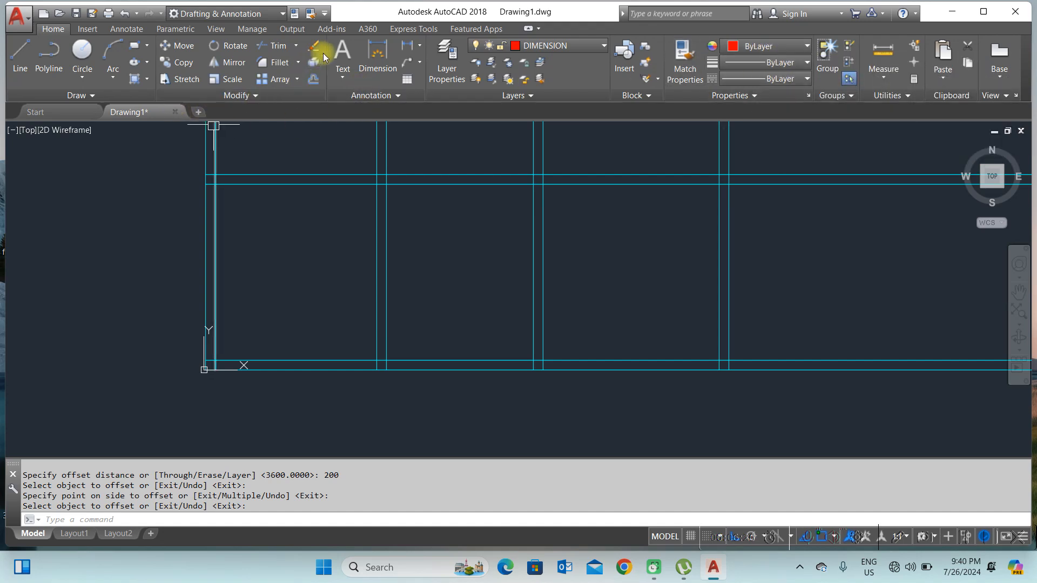
Step: Place a linear dimension across the left wall's thickness at the bottom-left corner, below the plan
left_click(419, 45)
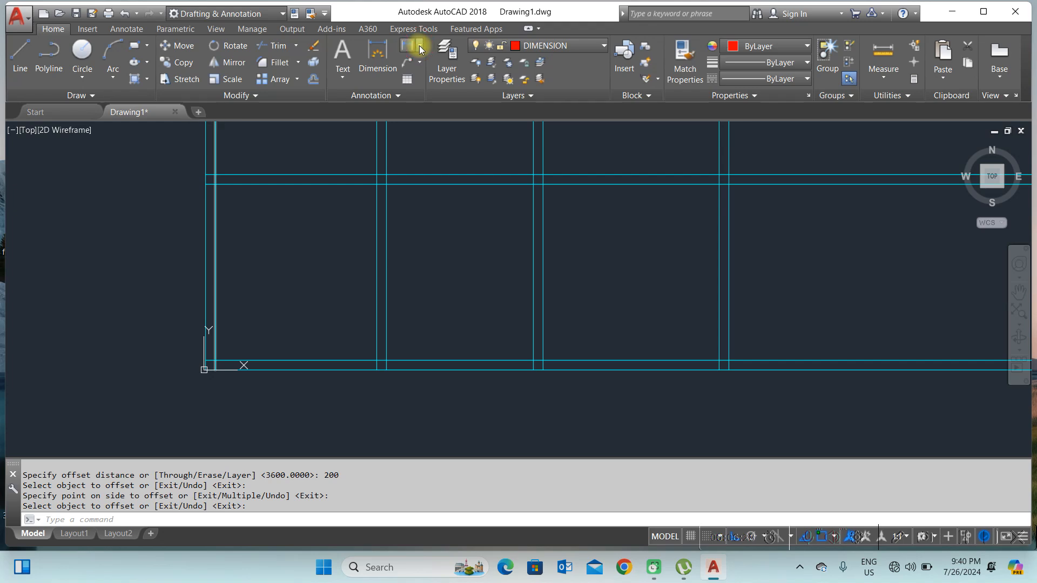
left_click(420, 68)
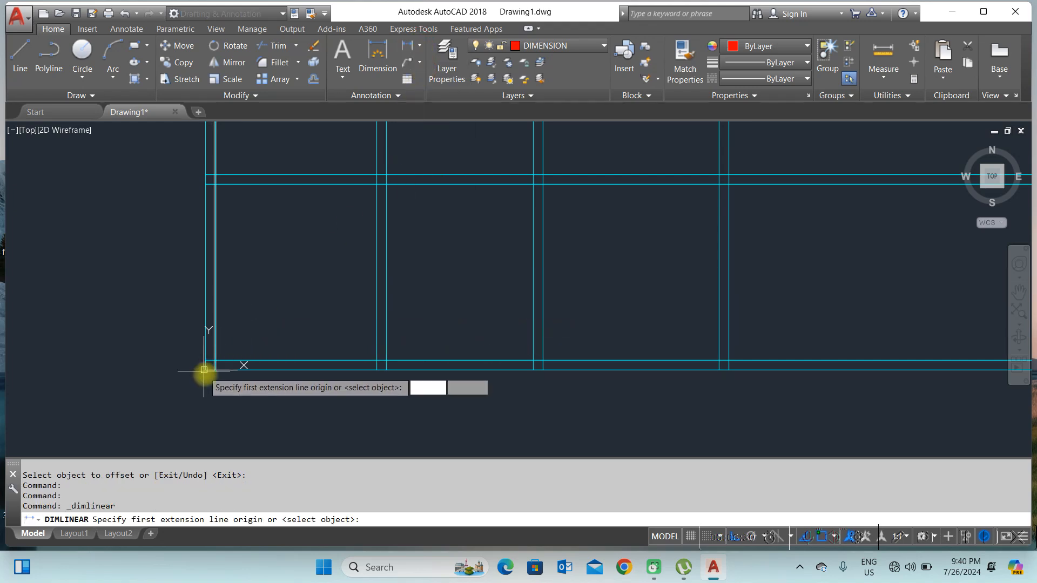
scroll(201, 379, "up", 3)
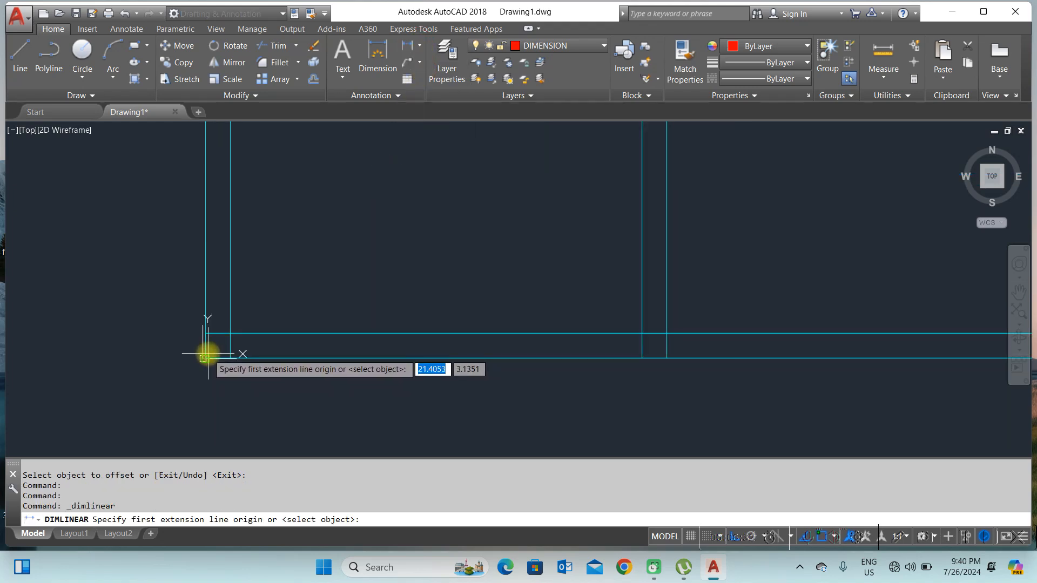
left_click(203, 358)
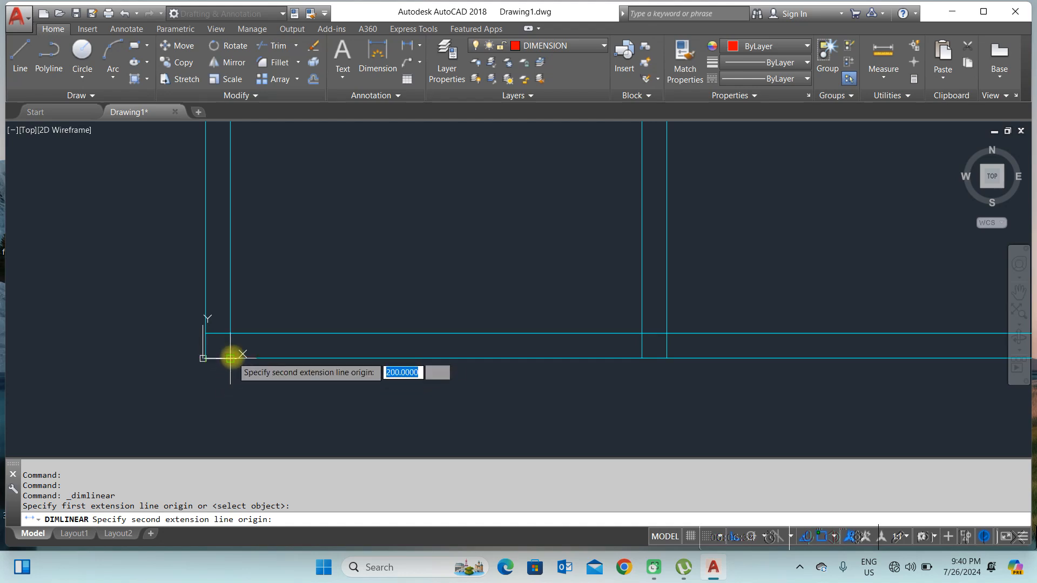
left_click(230, 357)
scroll(238, 345, "down", 2)
scroll(236, 346, "up", 4)
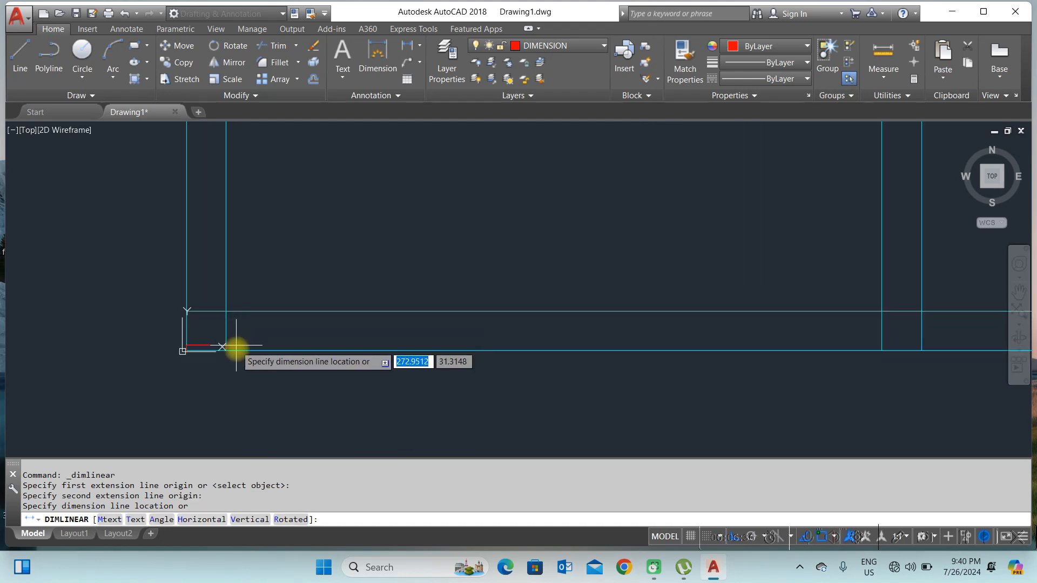
left_click(208, 389)
scroll(208, 389, "up", 8)
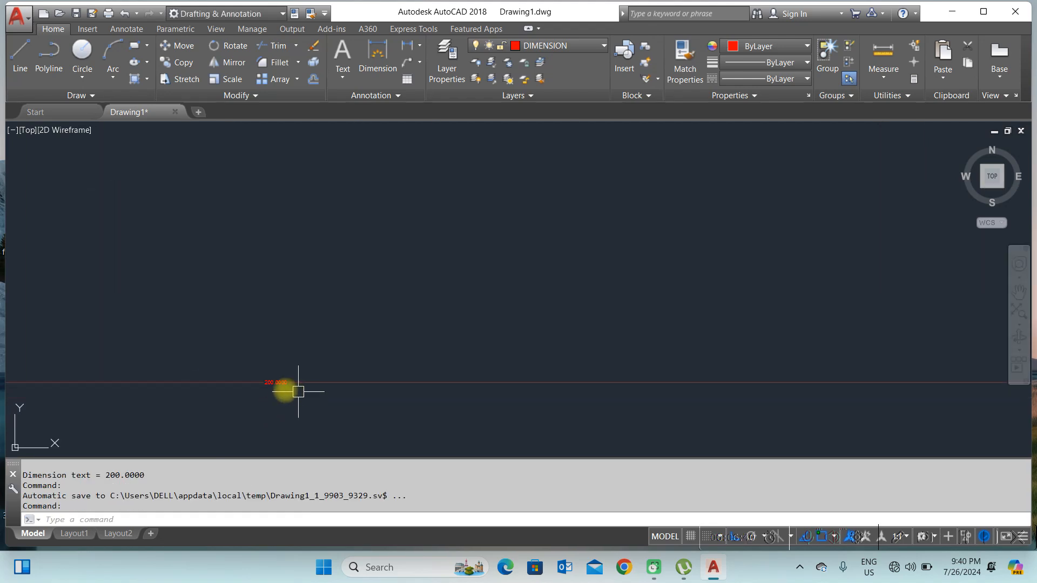
scroll(298, 391, "up", 2)
scroll(233, 334, "down", 6)
scroll(229, 320, "down", 4)
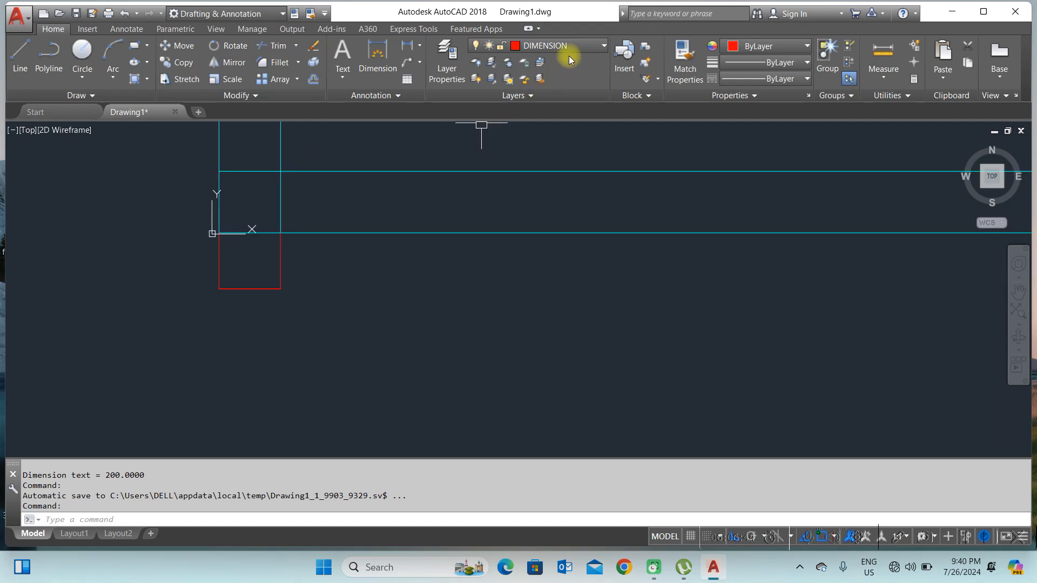
left_click(420, 50)
left_click(419, 46)
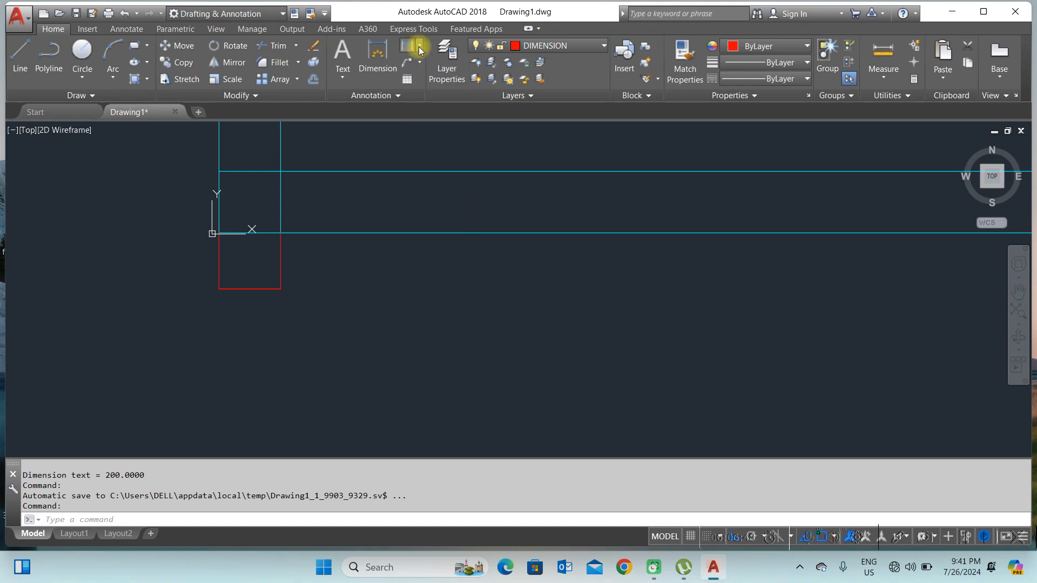
scroll(283, 214, "up", 2)
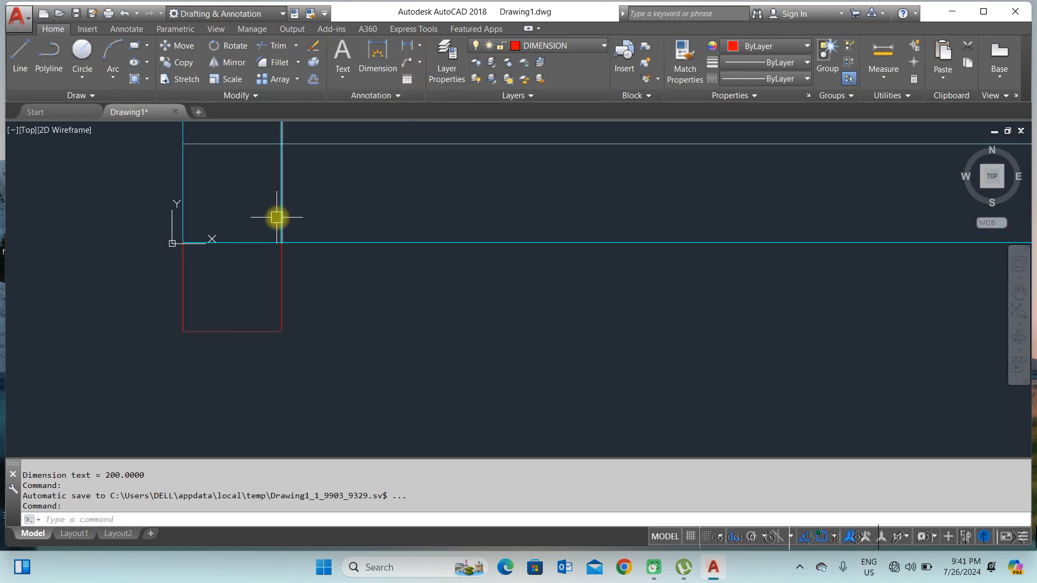
Step: Continue the dimension from the wall thickness to both faces of the first interior wall along the bottom
type("IMC")
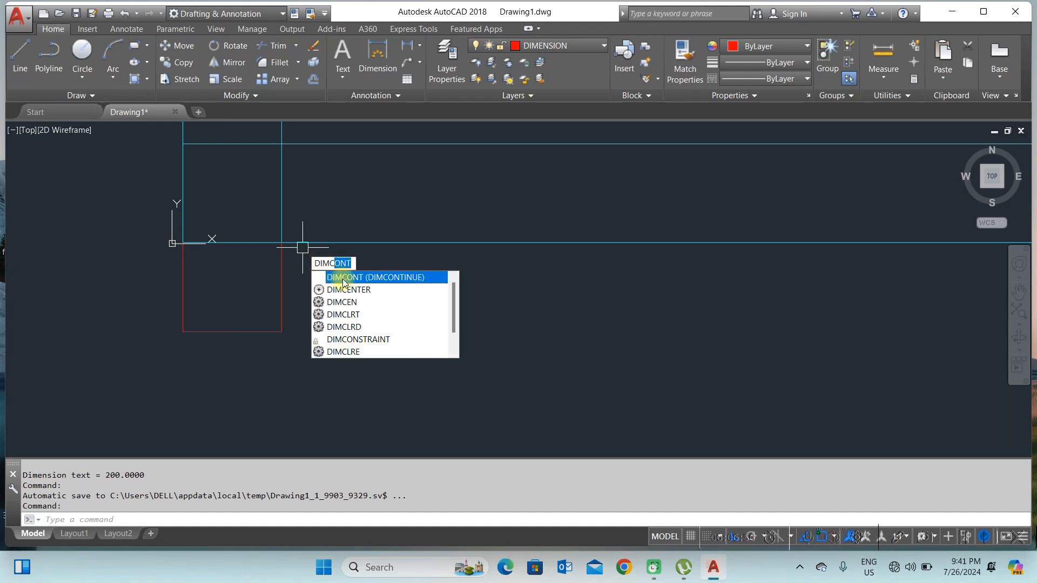
left_click(343, 278)
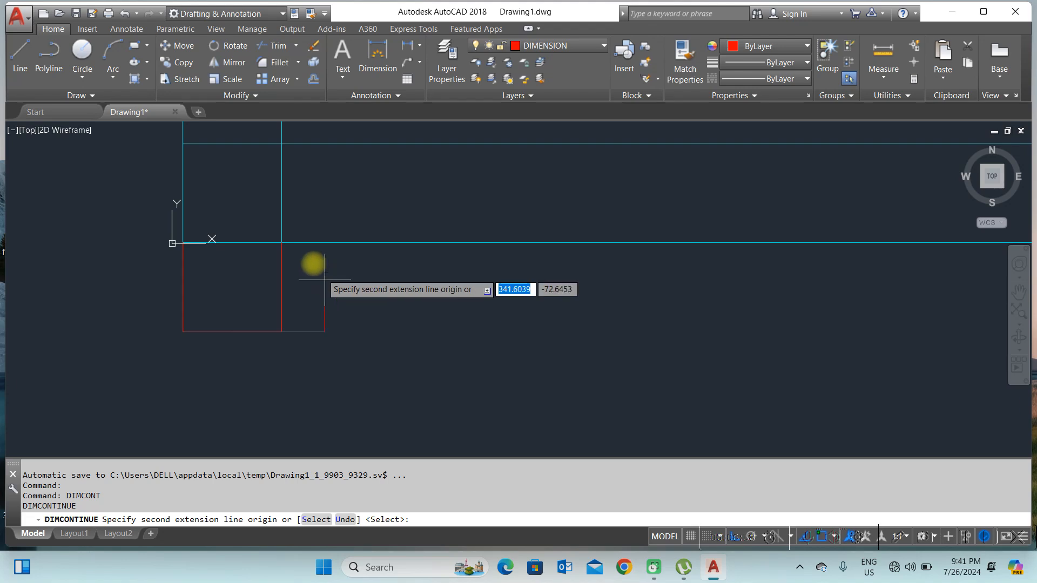
scroll(297, 262, "down", 3)
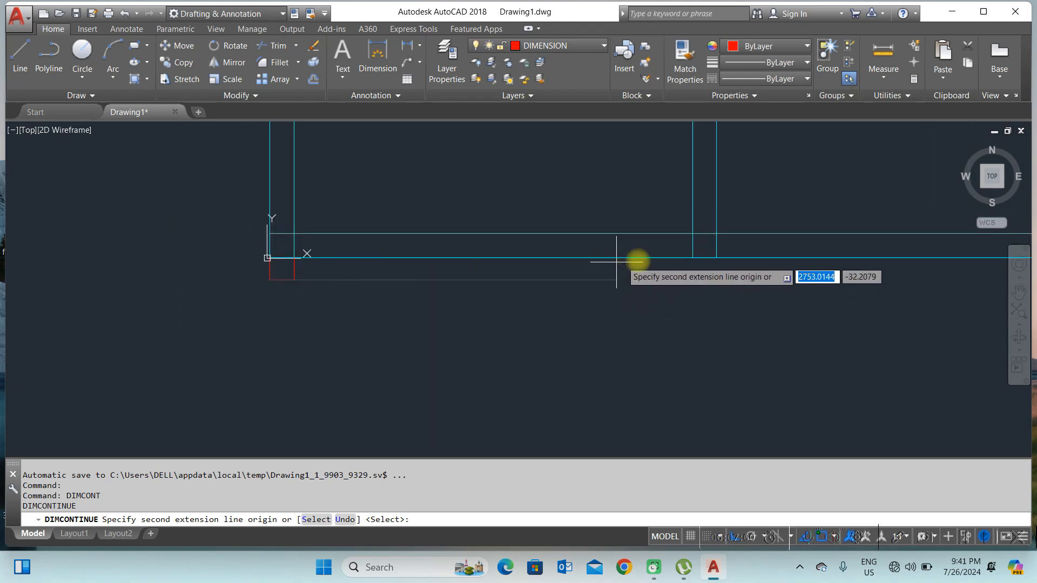
left_click(692, 258)
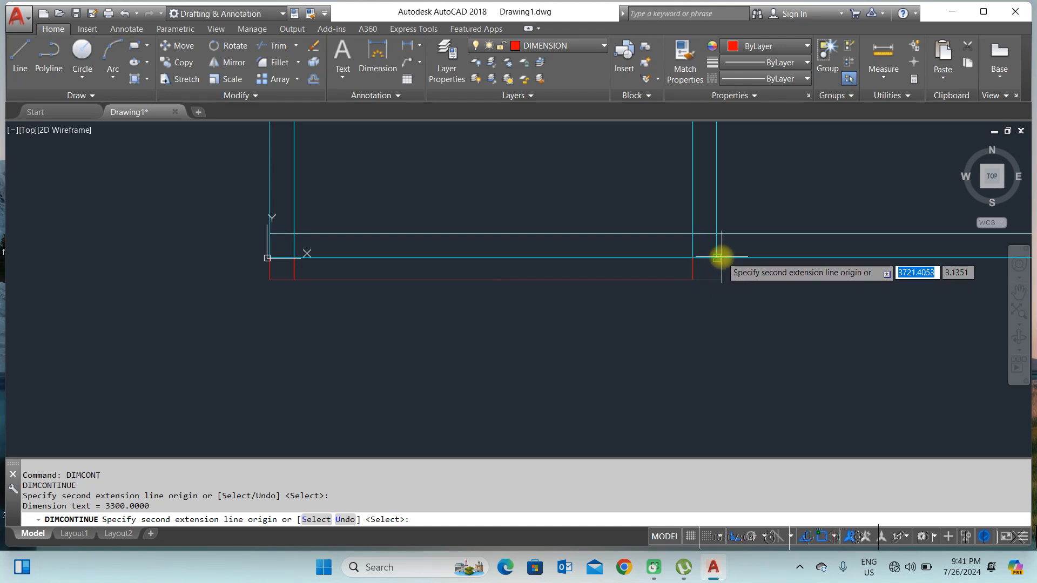
left_click(722, 257)
Step: Continue the dimension chain across the remaining interior wall faces along the bottom wall and end the command
scroll(579, 279, "down", 3)
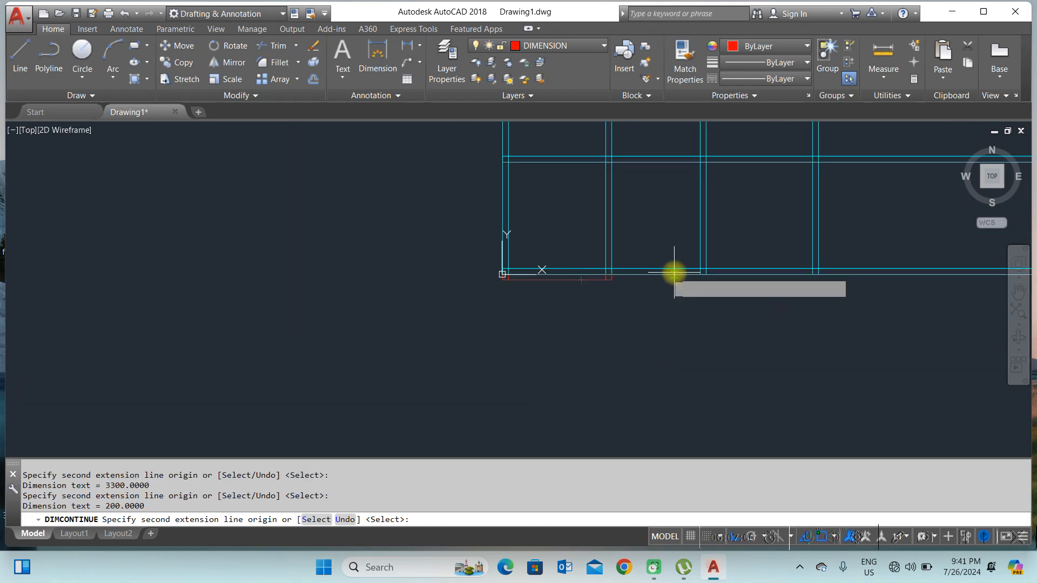
scroll(678, 276, "up", 3)
left_click(771, 260)
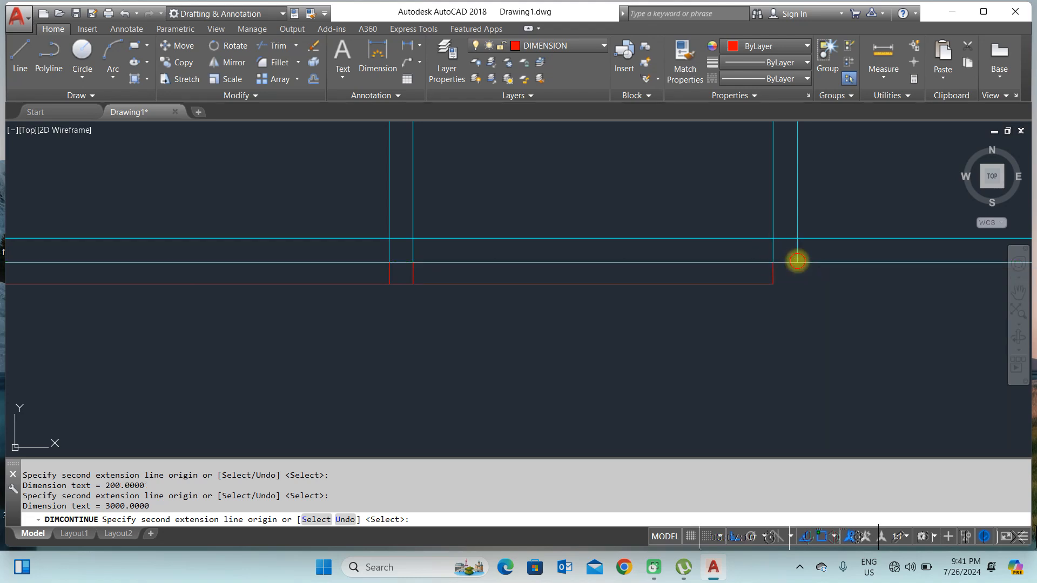
scroll(569, 293, "down", 5)
scroll(718, 295, "up", 6)
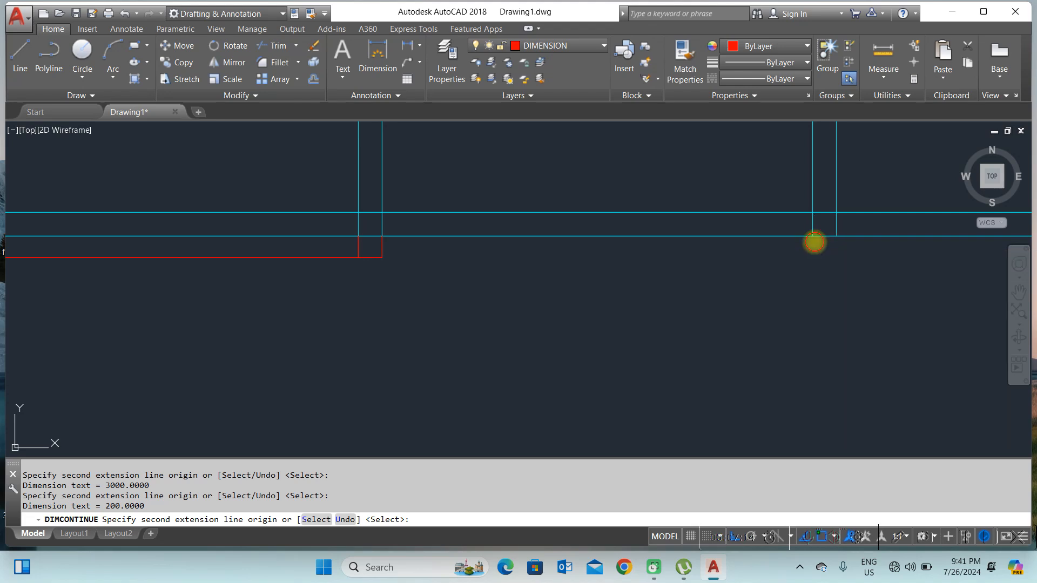
scroll(651, 301, "down", 5)
scroll(651, 301, "down", 2)
right_click(702, 280)
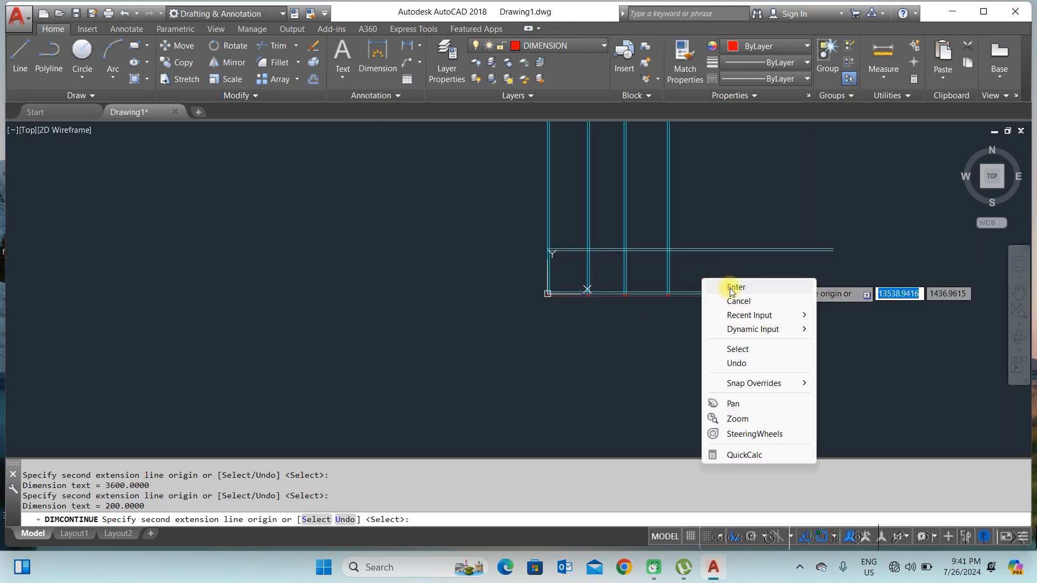
left_click(733, 287)
scroll(599, 307, "up", 2)
key("Return")
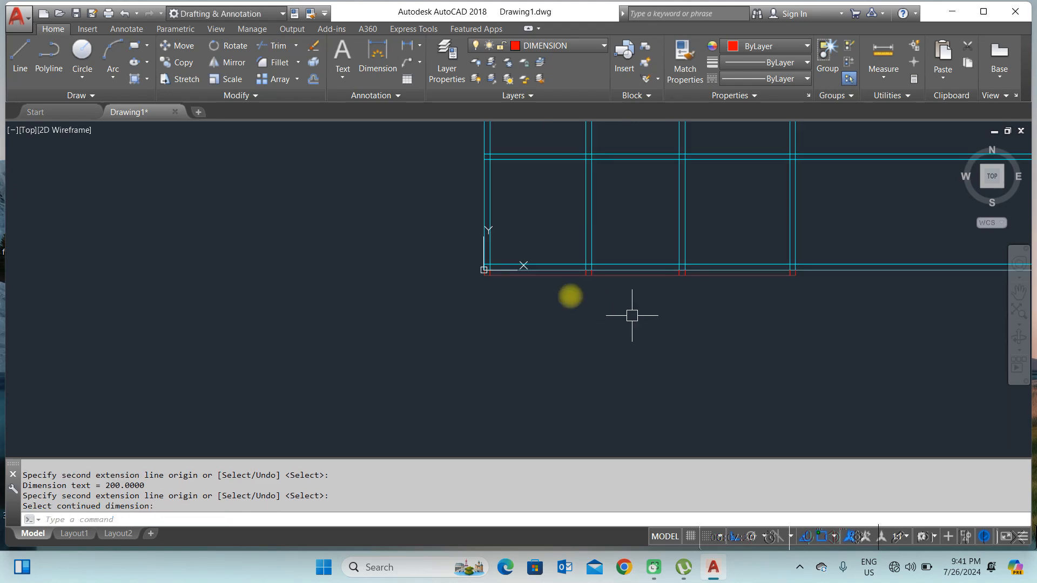
Step: Zoom in to inspect the dimension text along the bottom wall
scroll(545, 283, "up", 5)
scroll(419, 238, "up", 5)
left_click(482, 240)
scroll(774, 224, "up", 5)
scroll(642, 293, "up", 5)
scroll(503, 312, "up", 5)
scroll(479, 331, "up", 5)
scroll(354, 252, "down", 3)
scroll(312, 212, "up", 4)
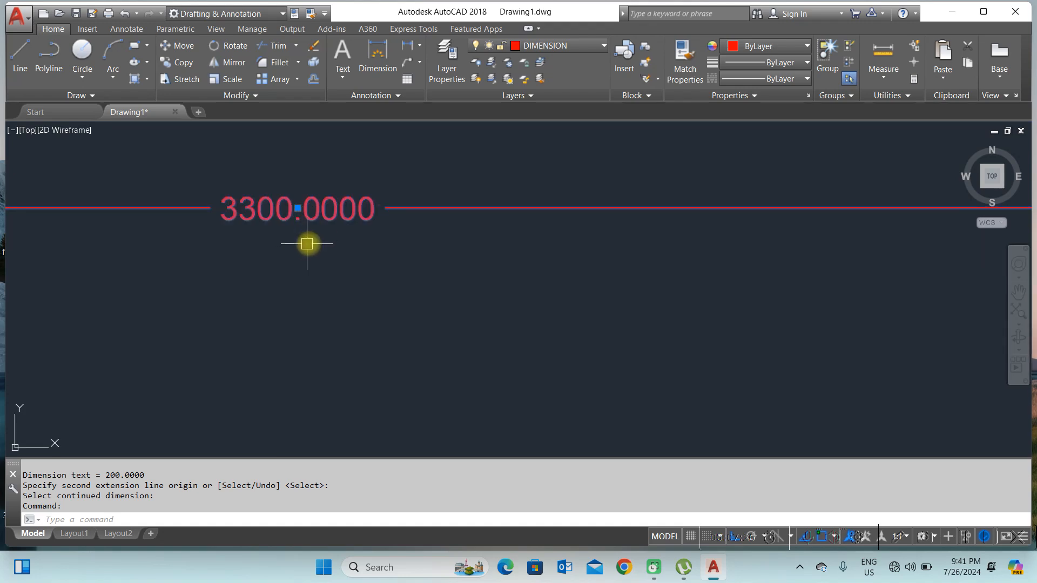
scroll(298, 243, "down", 5)
scroll(396, 266, "up", 8)
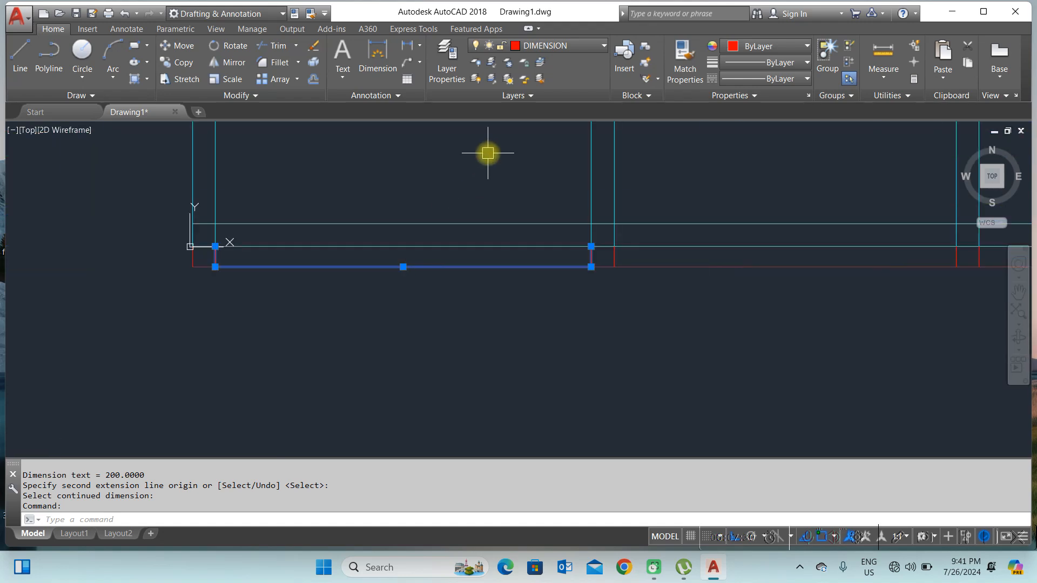
key("Escape")
scroll(393, 270, "up", 4)
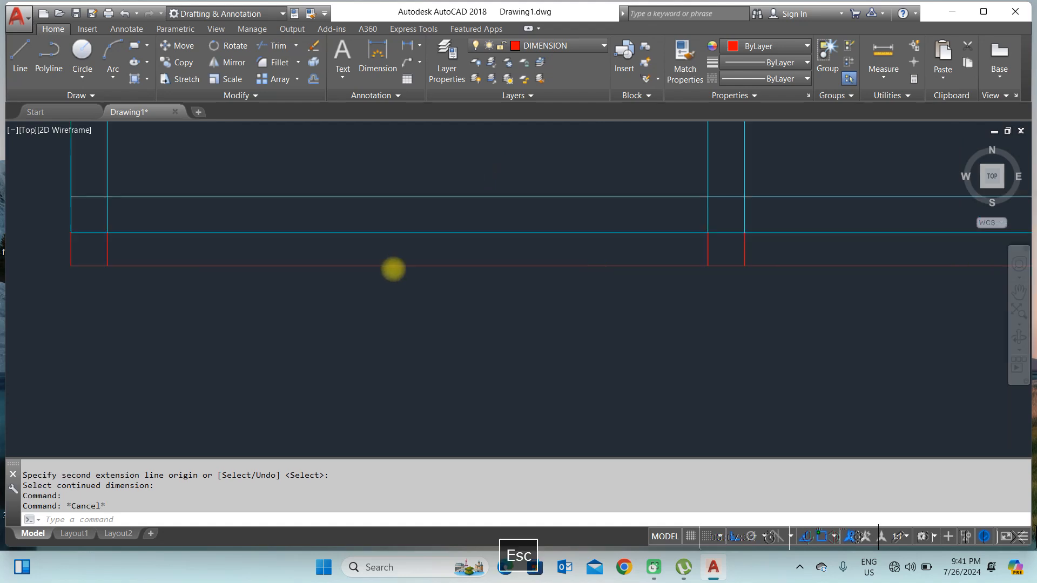
scroll(456, 246, "down", 3)
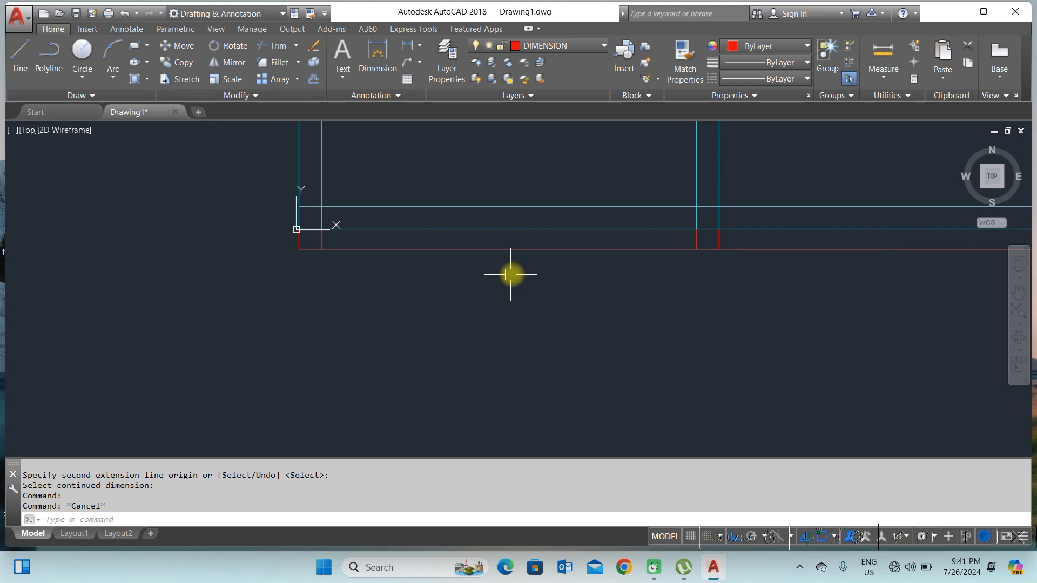
scroll(528, 229, "up", 5)
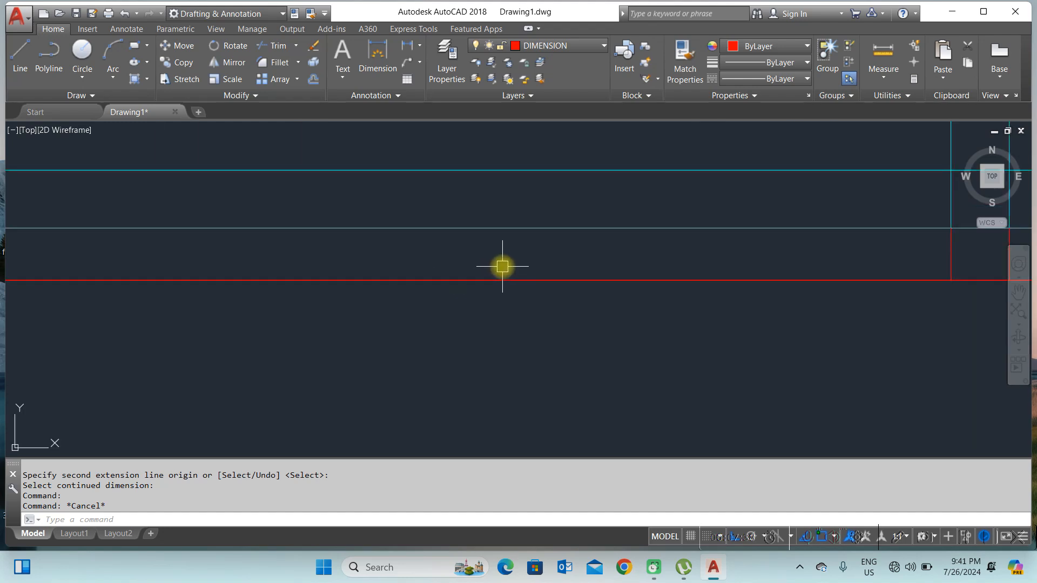
scroll(465, 309, "up", 4)
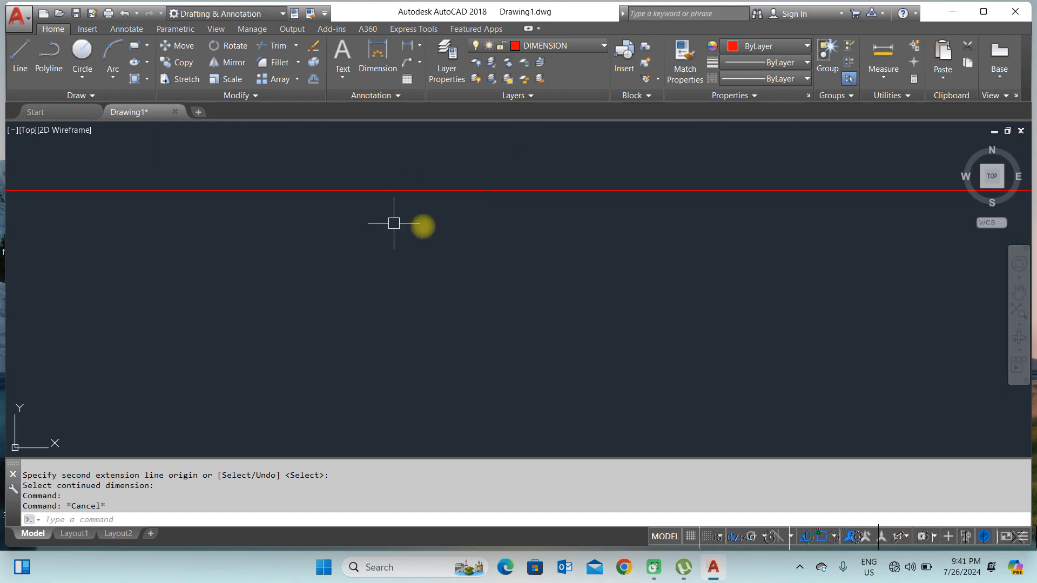
scroll(489, 195, "up", 4)
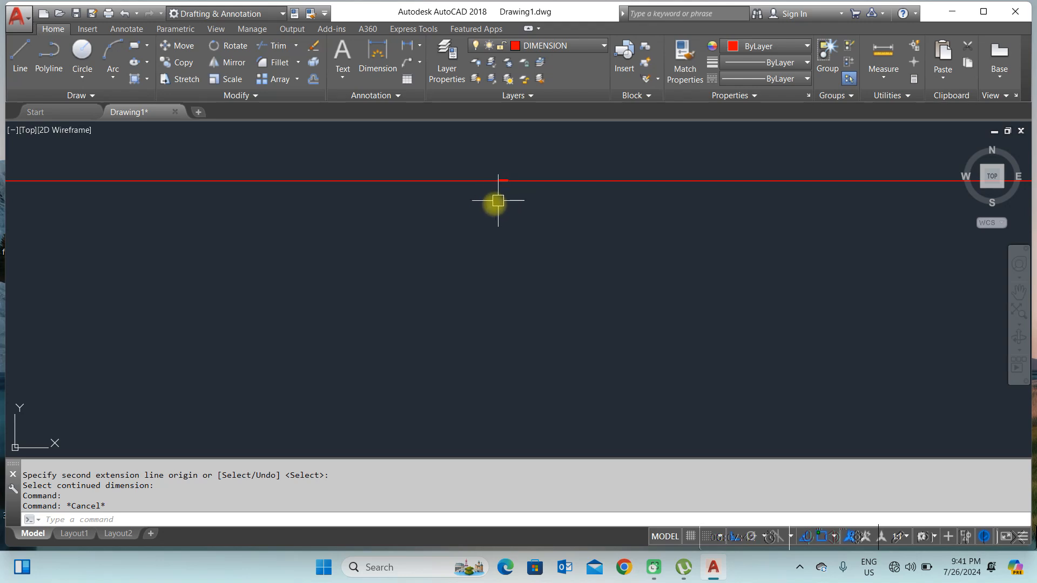
middle_click_drag(508, 189, 342, 267)
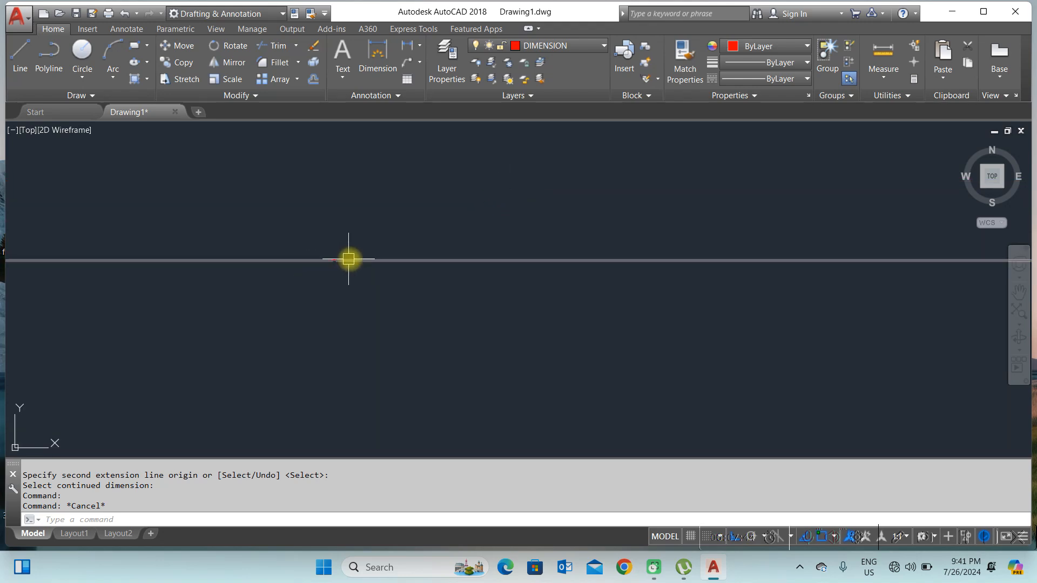
scroll(465, 209, "down", 4)
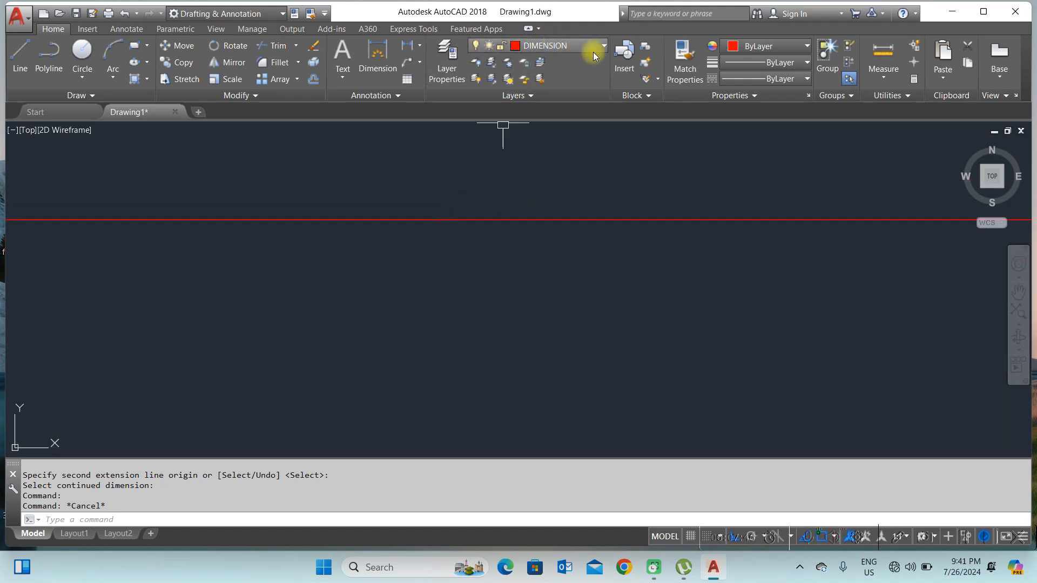
scroll(462, 264, "down", 2)
scroll(433, 244, "up", 6)
scroll(479, 200, "up", 6)
scroll(458, 209, "up", 5)
scroll(322, 271, "down", 4)
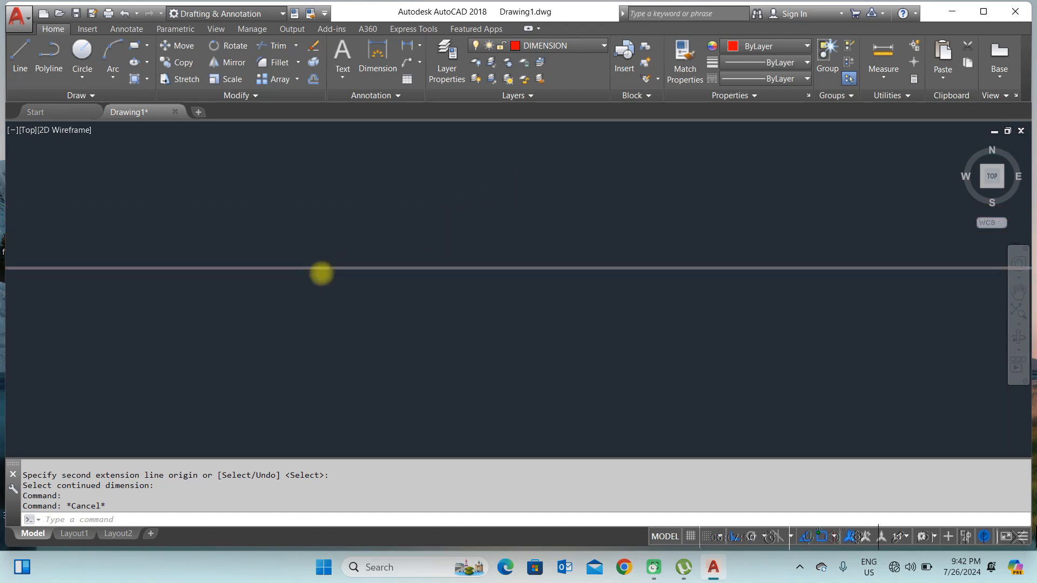
left_click(630, 272)
scroll(617, 281, "up", 10)
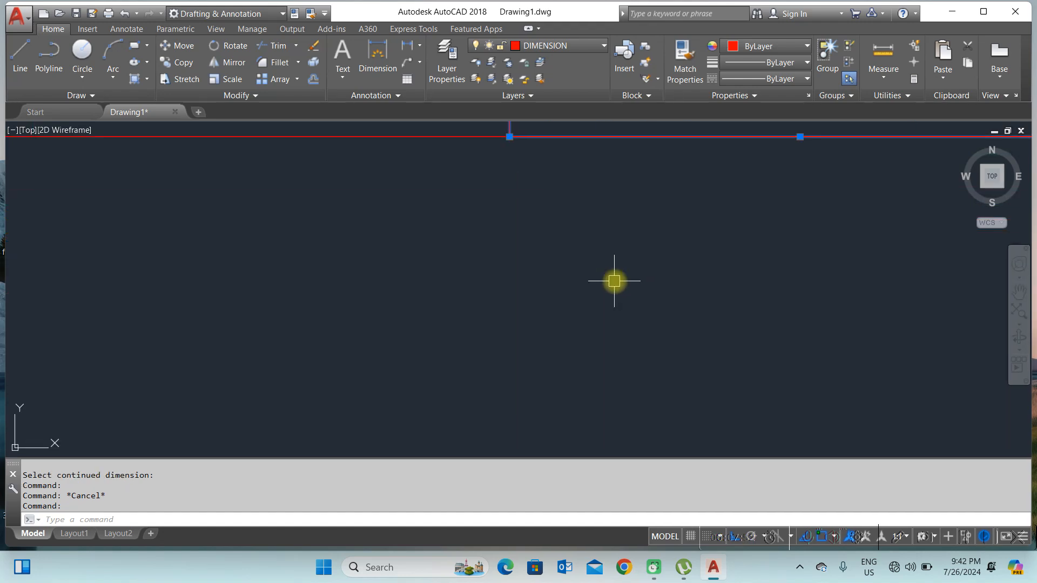
scroll(690, 134, "up", 7)
middle_click_drag(690, 134, 639, 156)
scroll(601, 164, "down", 7)
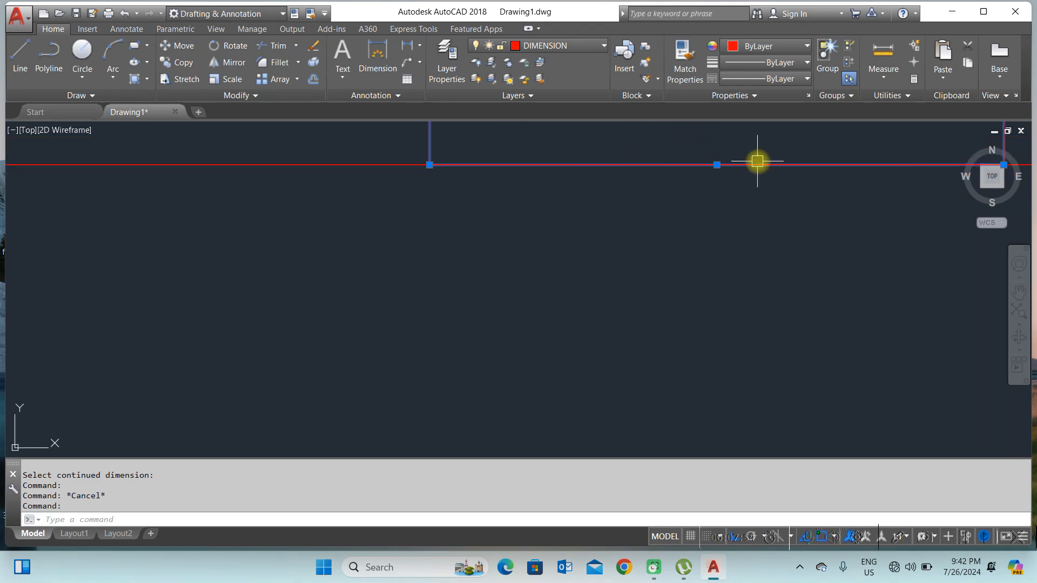
scroll(702, 165, "up", 6)
scroll(436, 202, "down", 7)
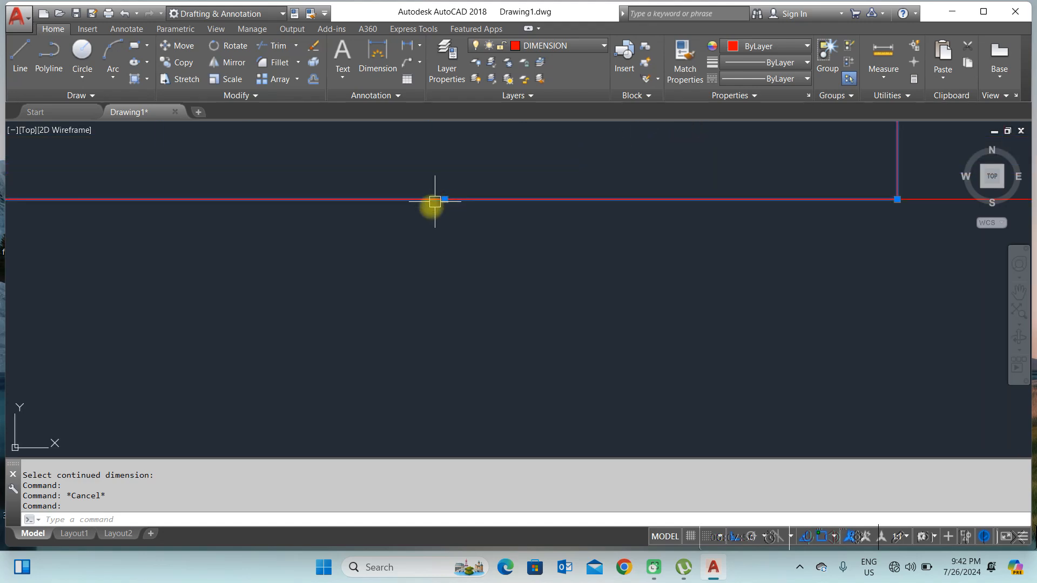
left_click(647, 206)
scroll(440, 217, "down", 10)
scroll(578, 223, "up", 4)
scroll(377, 218, "up", 2)
scroll(382, 218, "up", 6)
scroll(471, 196, "up", 5)
scroll(485, 212, "down", 5)
scroll(492, 171, "up", 4)
scroll(450, 218, "up", 5)
scroll(449, 202, "down", 5)
scroll(444, 177, "up", 6)
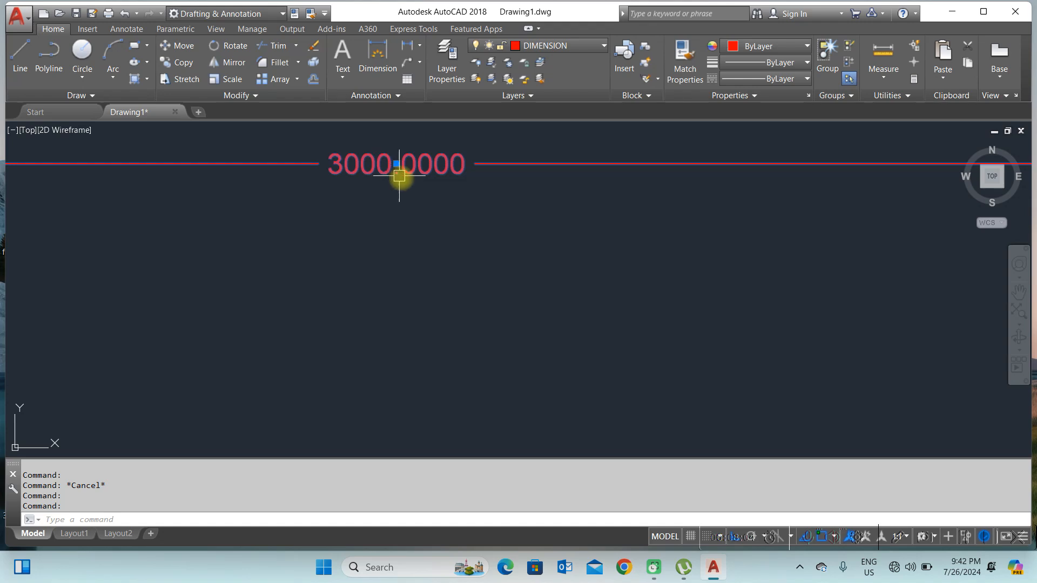
scroll(465, 216, "down", 8)
key("Escape")
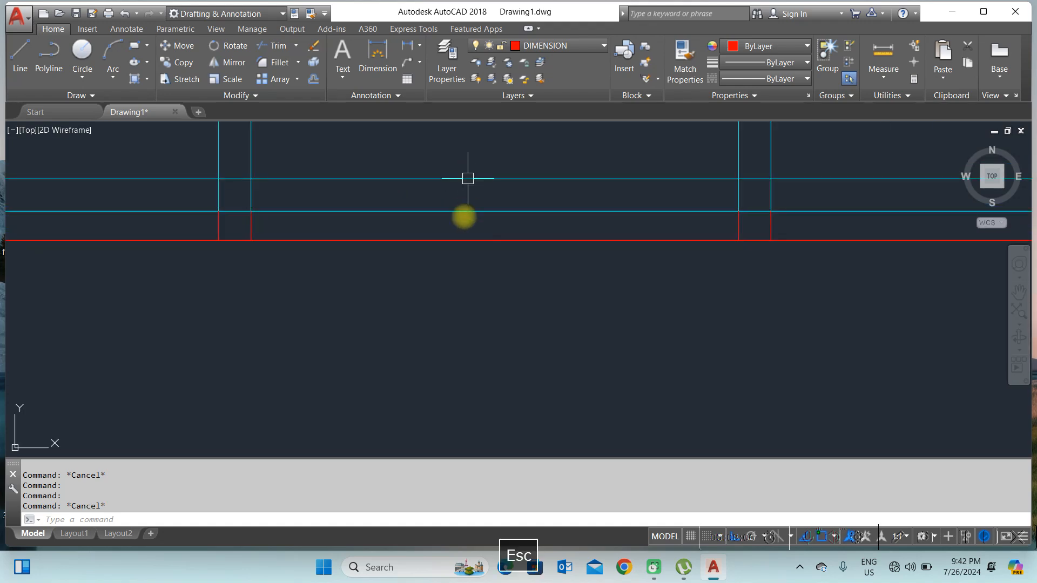
scroll(468, 178, "down", 8)
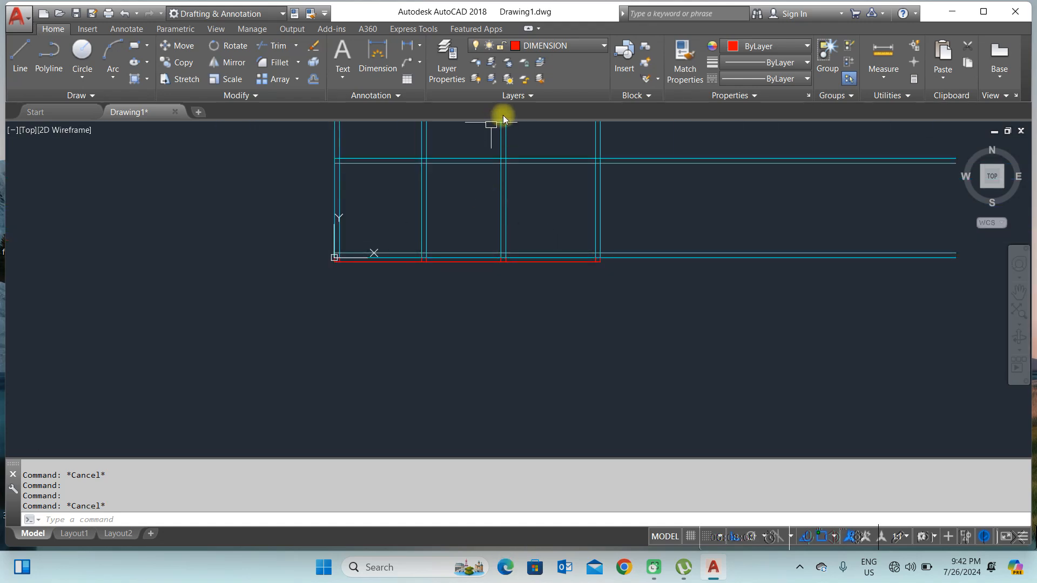
Step: Make TEXT the current layer
left_click(546, 47)
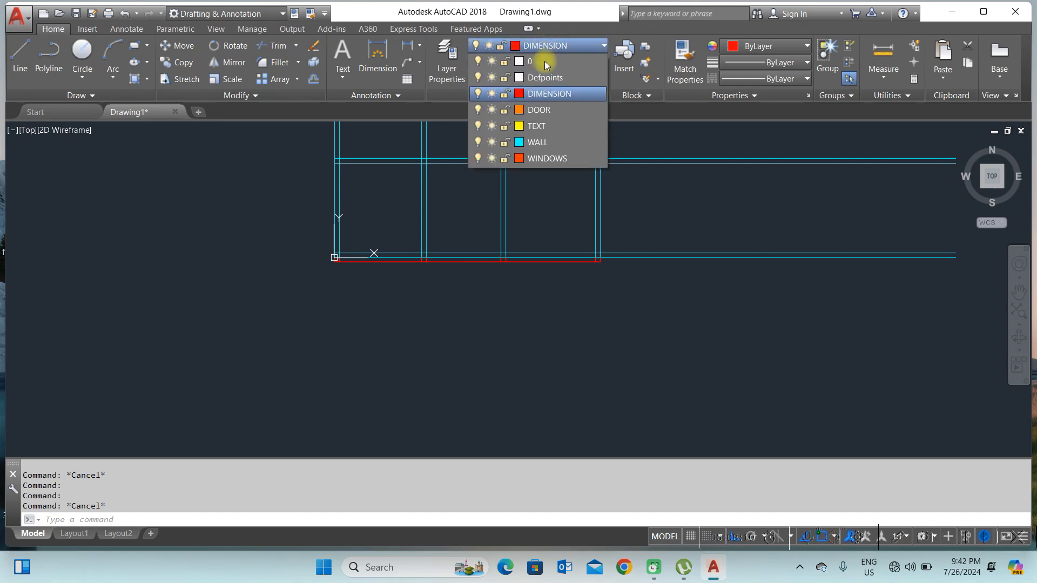
left_click(545, 126)
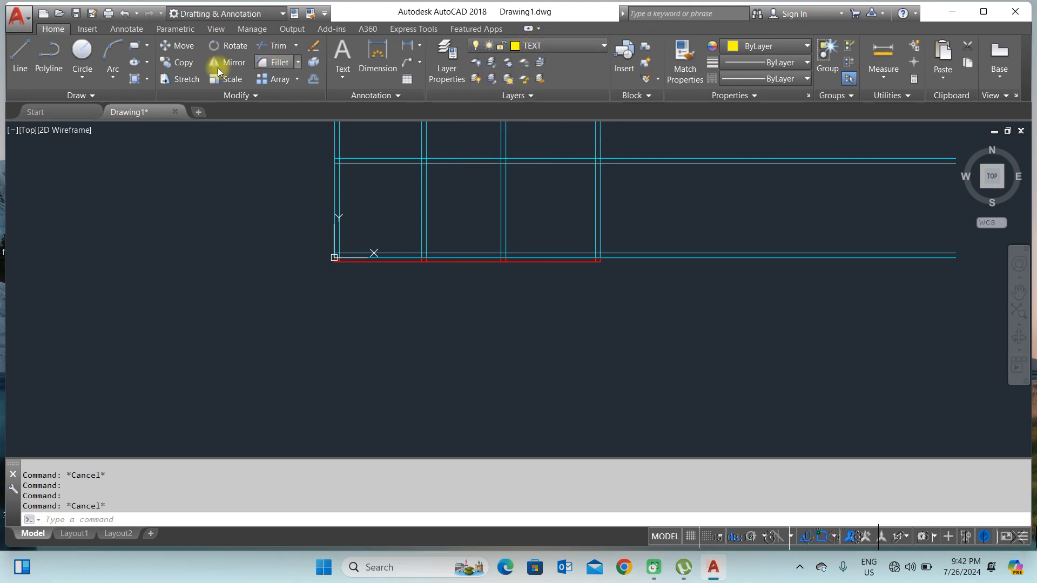
Step: Write a multiline text label reading PLAN below the plan's bottom wall
left_click(344, 77)
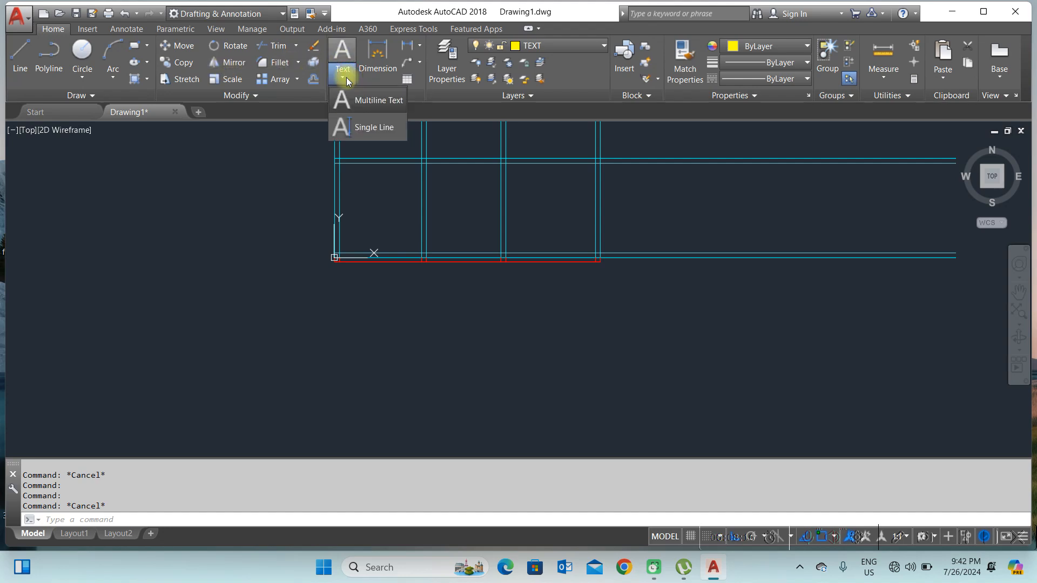
left_click(354, 272)
left_click(408, 298)
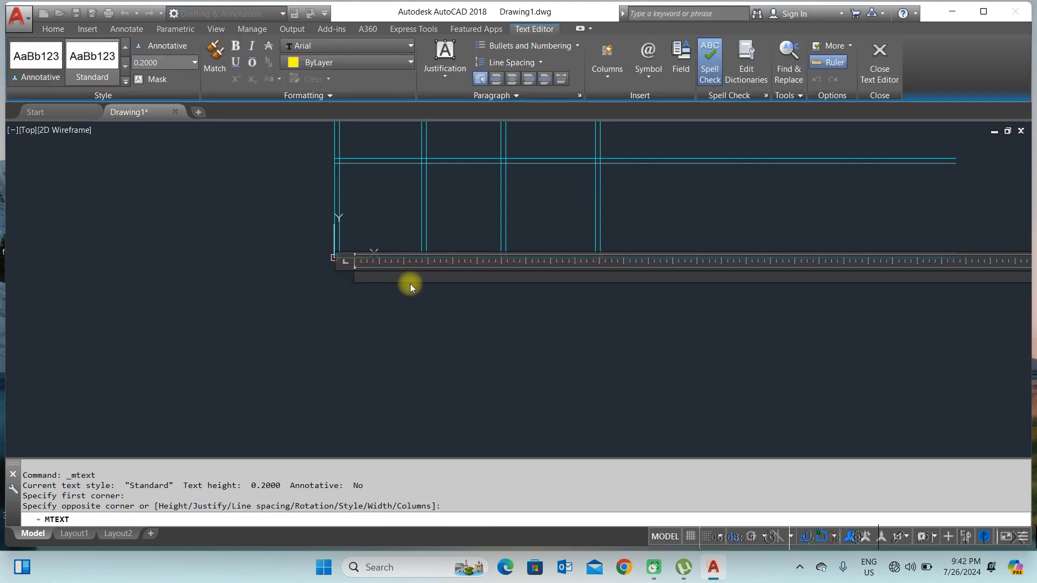
type("PLAN")
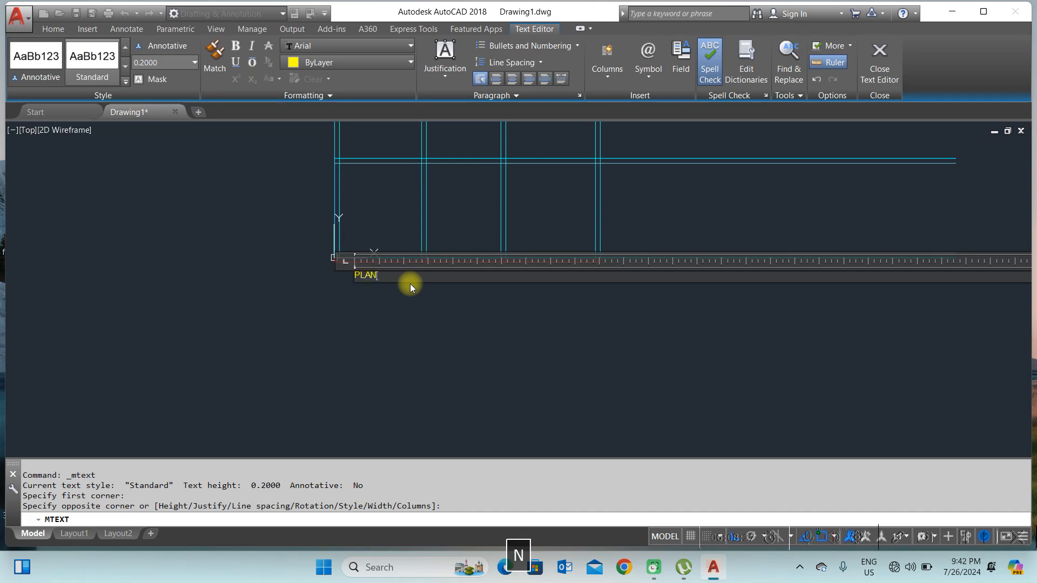
key("Escape")
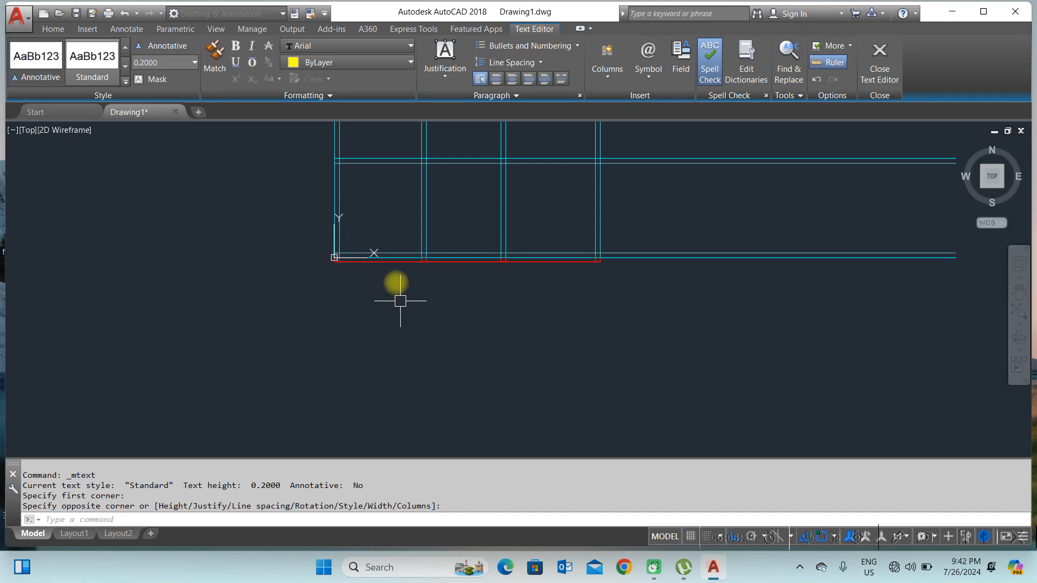
Step: Inspect the PLAN label by selecting around it and zooming in and out
left_click(271, 245)
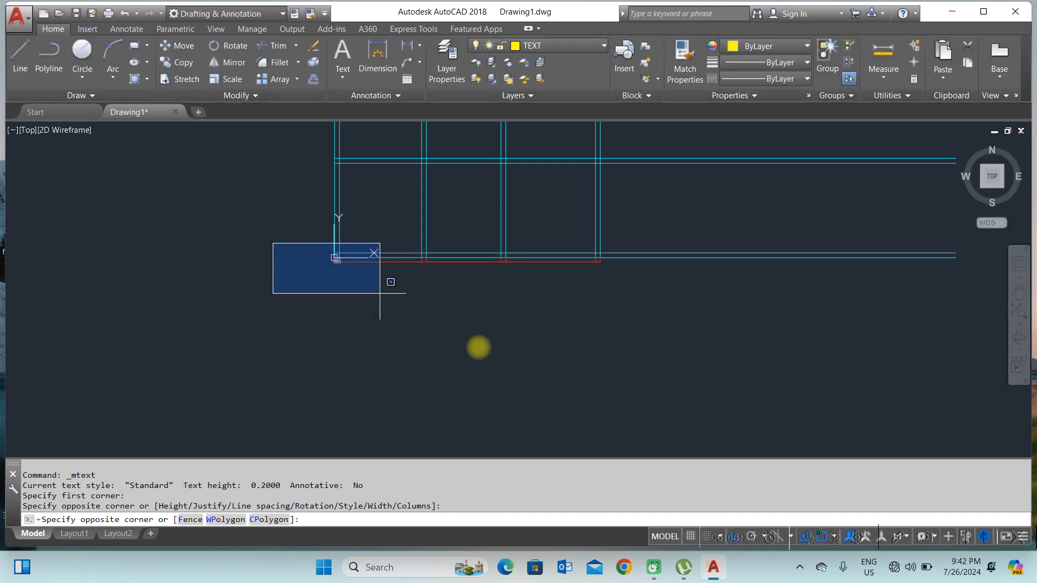
left_click(532, 354)
scroll(362, 261, "up", 4)
scroll(496, 368, "up", 4)
scroll(512, 369, "down", 5)
key("Delete")
scroll(439, 322, "up", 4)
scroll(431, 281, "down", 4)
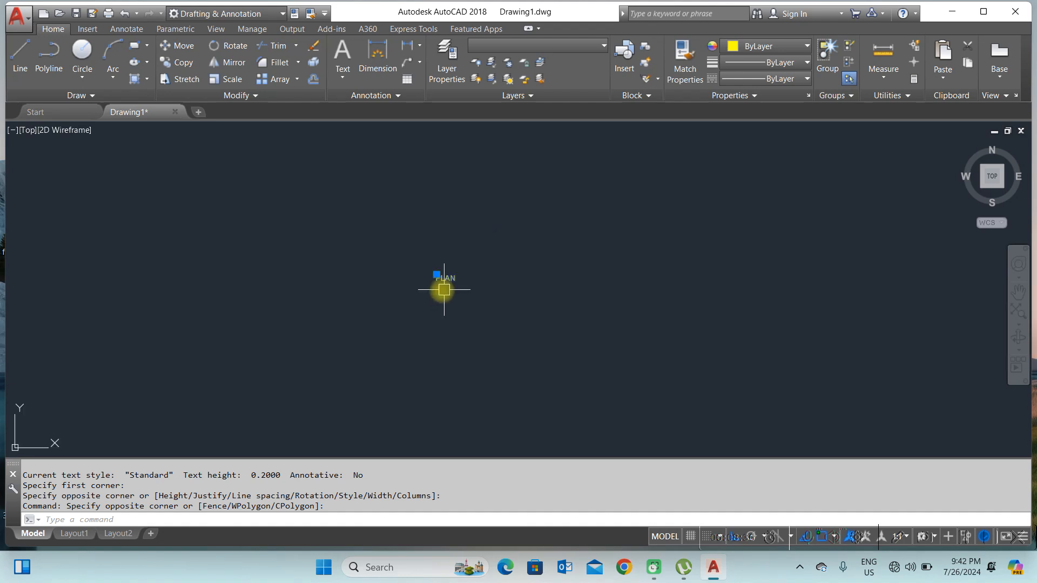
key("Escape")
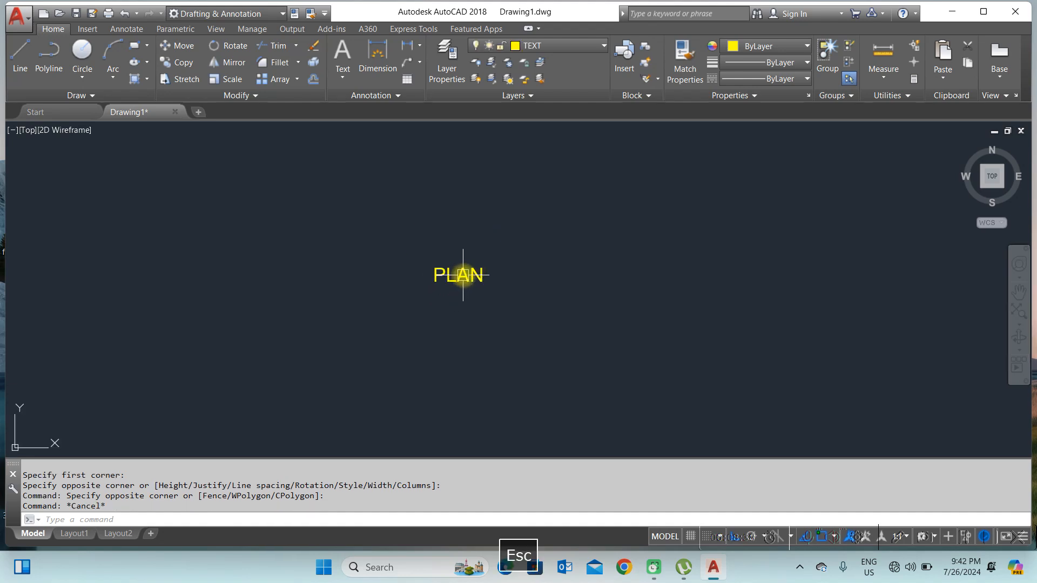
scroll(453, 277, "up", 3)
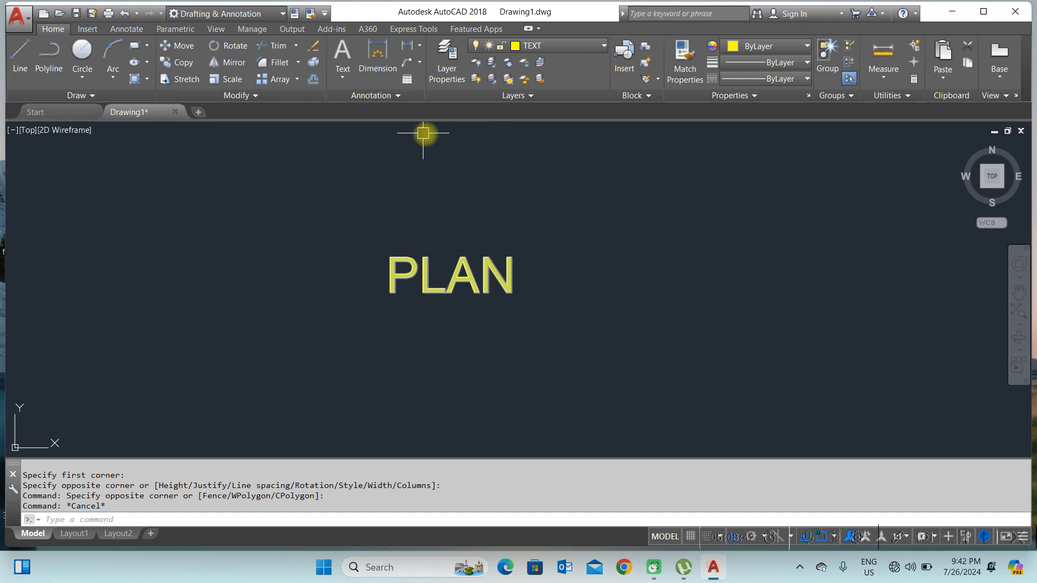
scroll(465, 249, "down", 4)
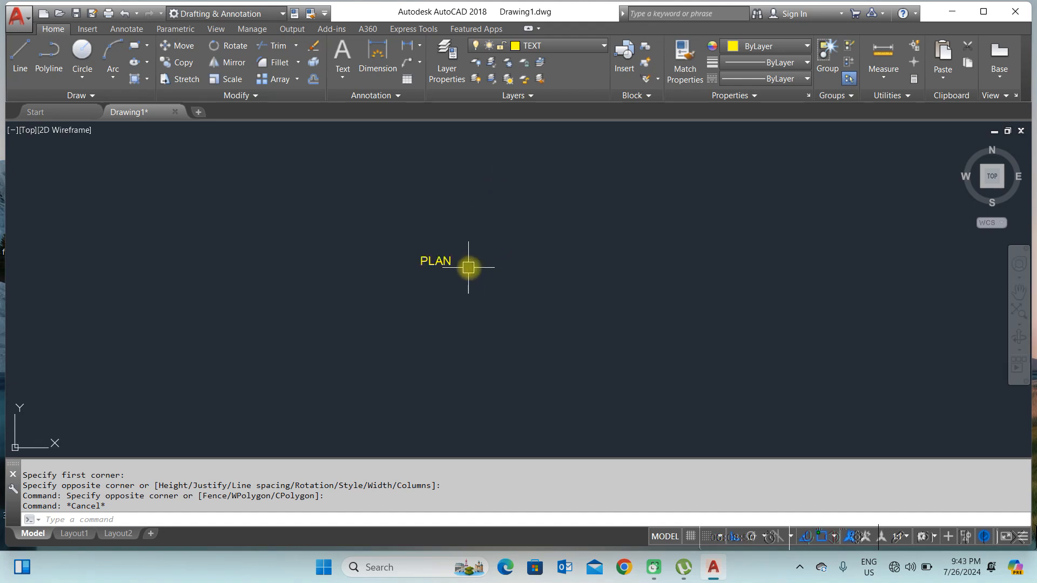
middle_click_drag(494, 226, 495, 272)
scroll(470, 276, "up", 2)
scroll(433, 292, "down", 4)
scroll(499, 264, "down", 4)
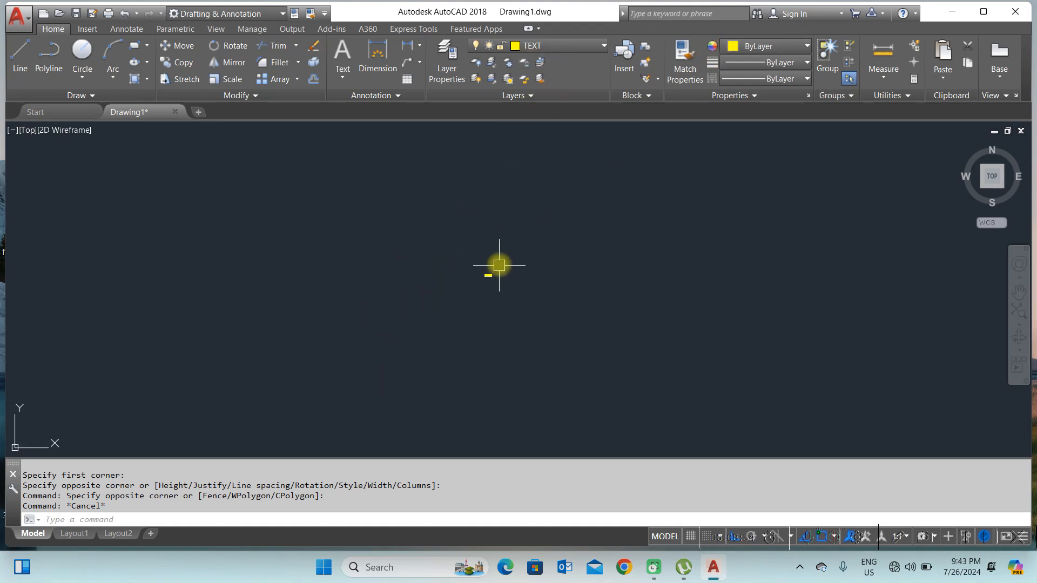
Step: Make WINDOWS the current layer
left_click(558, 47)
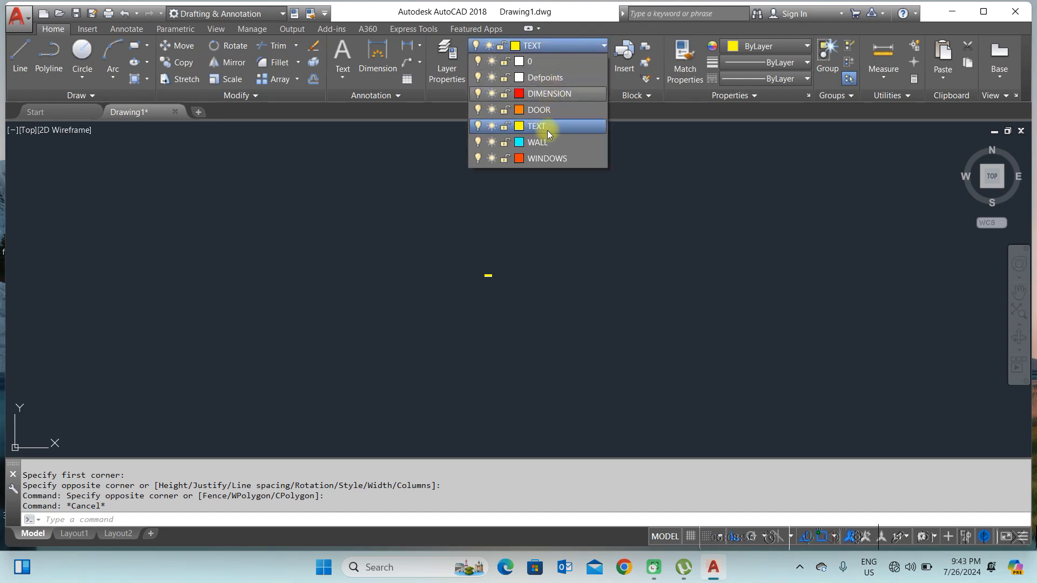
left_click(542, 157)
scroll(481, 227, "up", 6)
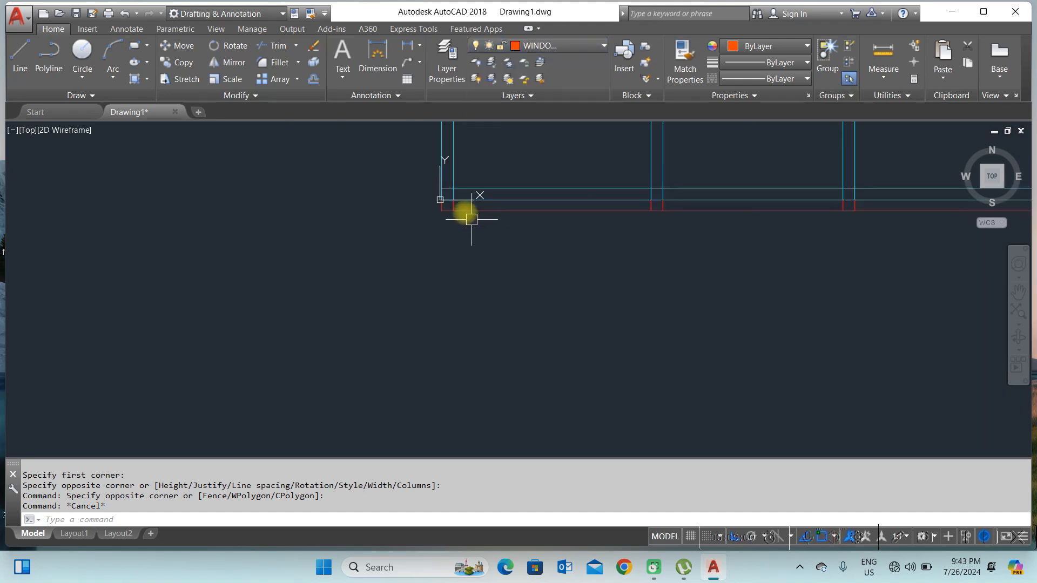
scroll(470, 227, "down", 5)
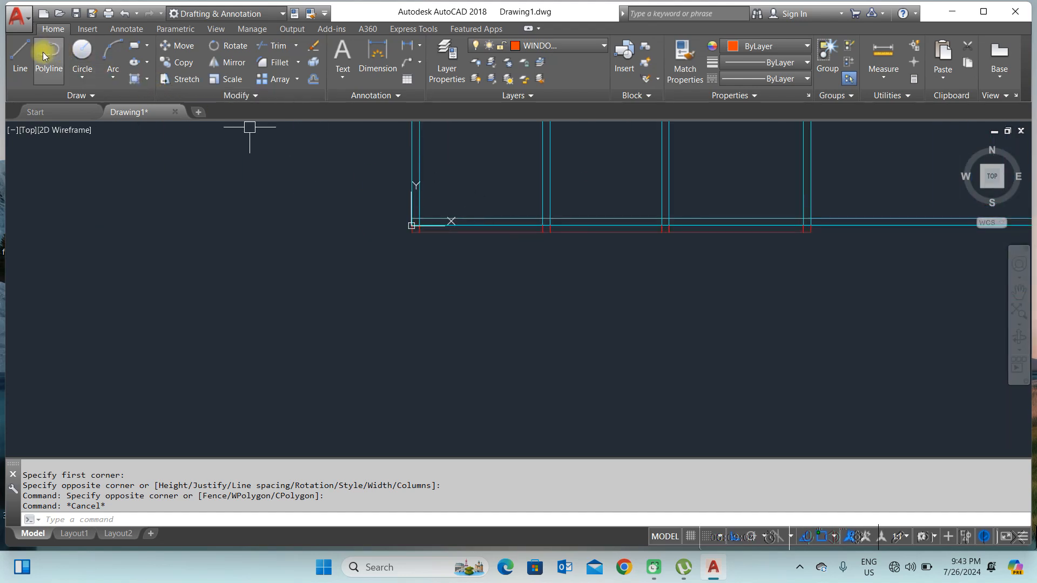
left_click(21, 54)
scroll(493, 276, "down", 2)
scroll(514, 280, "up", 4)
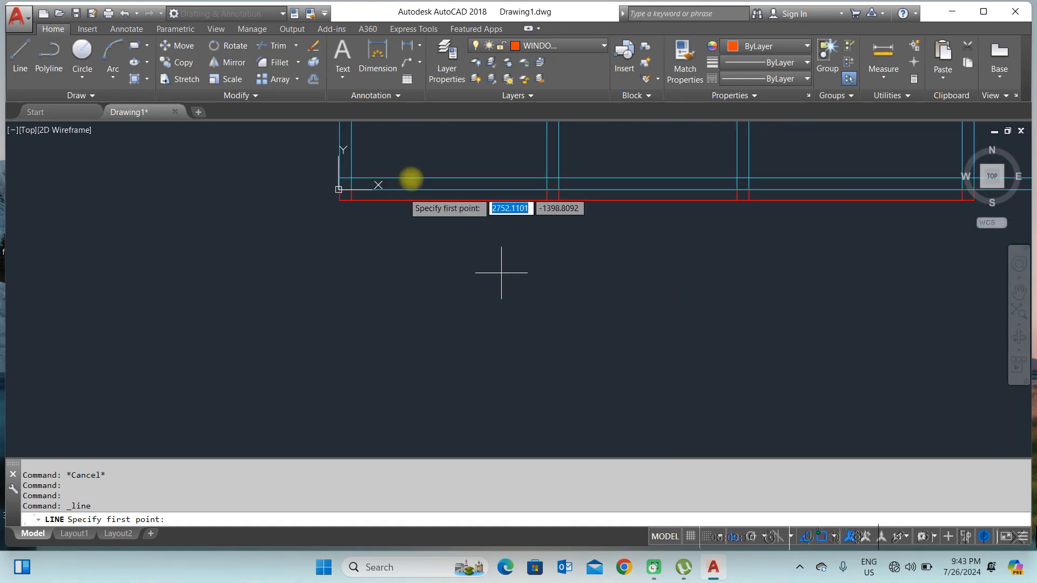
key("Escape")
key("Escape")
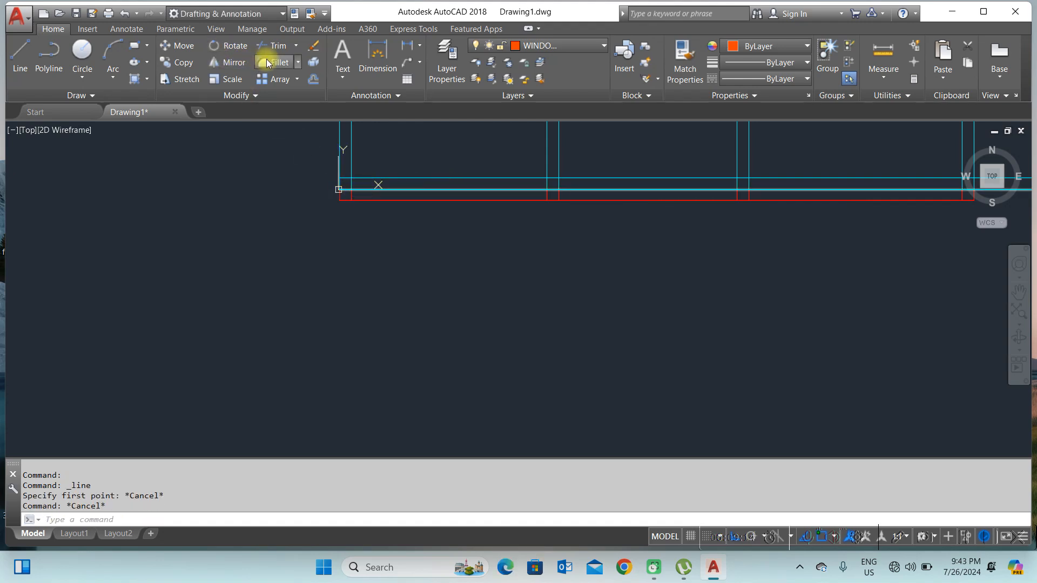
Step: Trim the bottom wall's inner line at the corner and where it crosses an interior wall
left_click(278, 47)
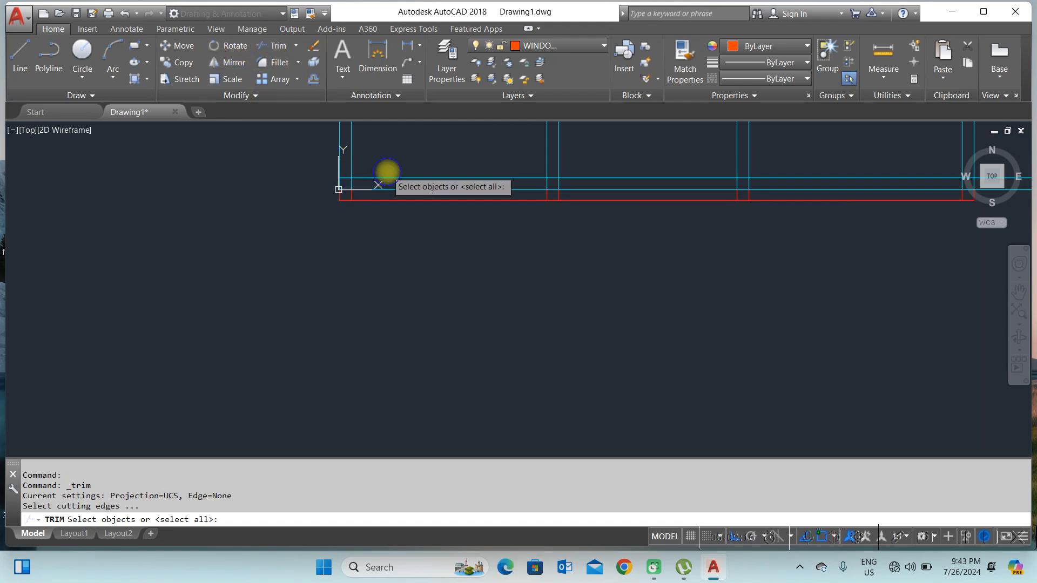
key("Return")
scroll(348, 185, "up", 4)
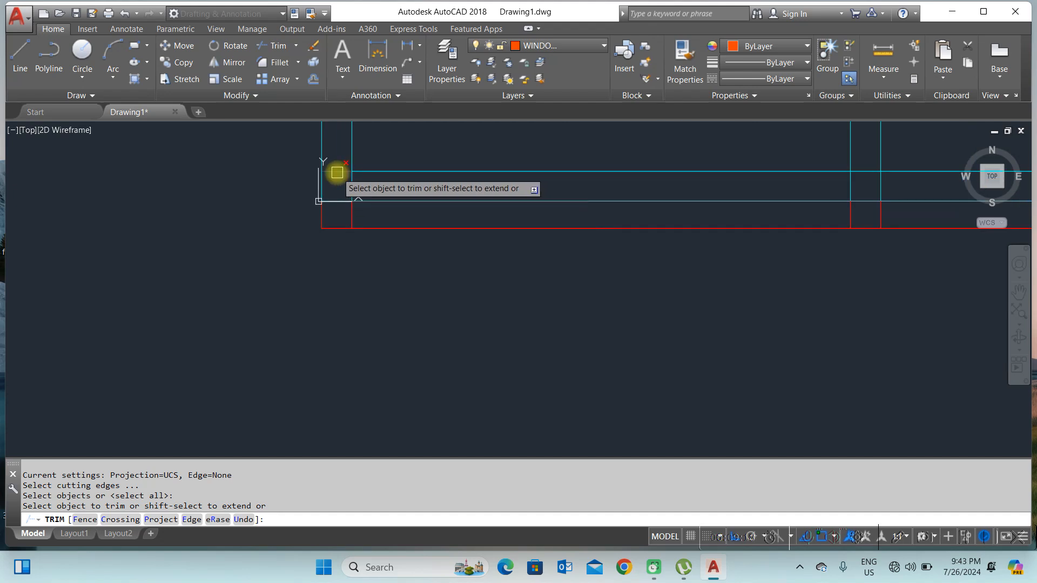
left_click(336, 172)
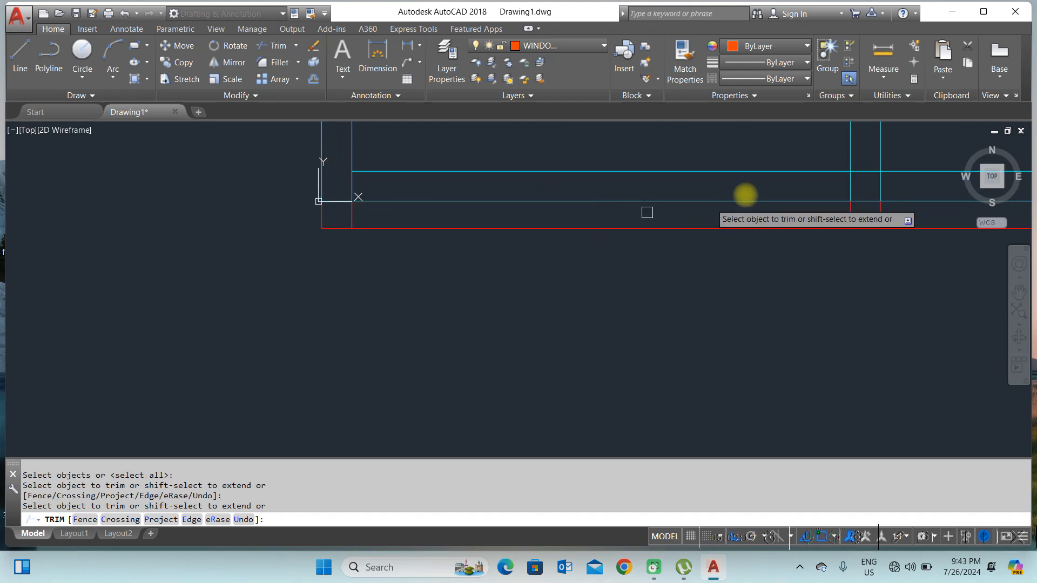
left_click(859, 173)
right_click(667, 238)
left_click(681, 247)
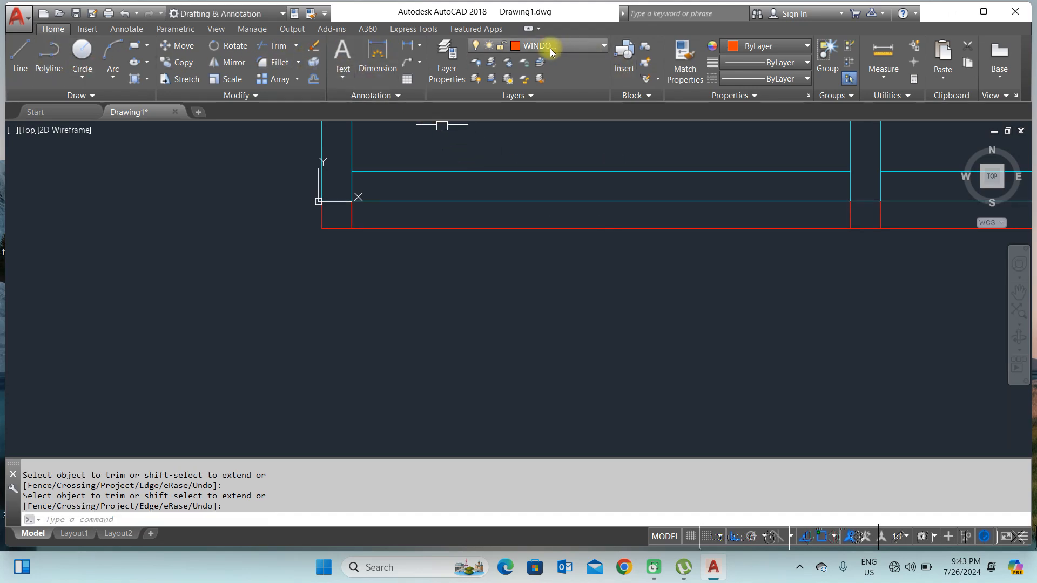
Step: Draw a vertical line across the bottom wall's thickness to mark the window's centre
left_click(20, 54)
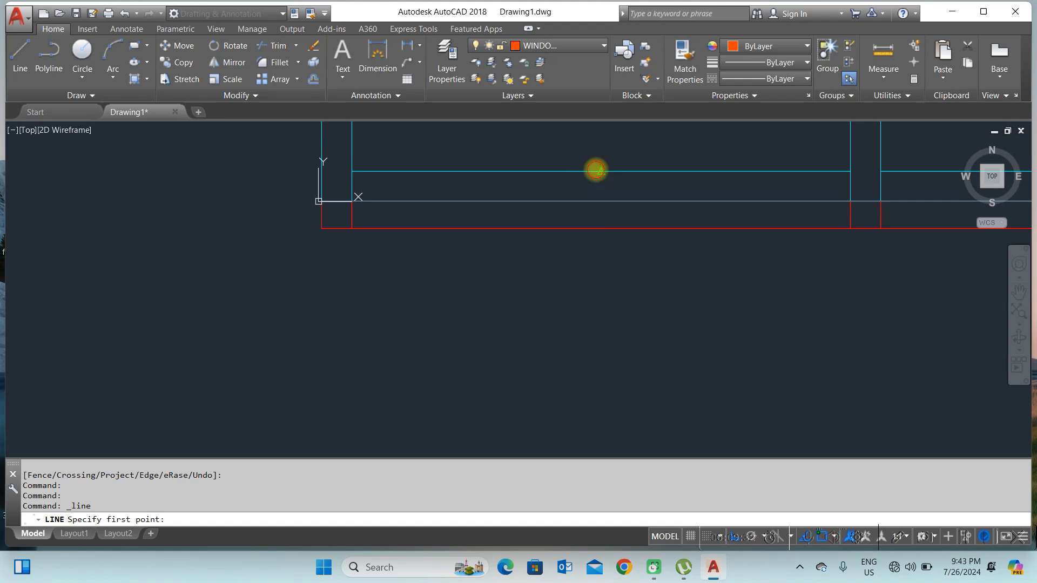
left_click(601, 172)
left_click(601, 202)
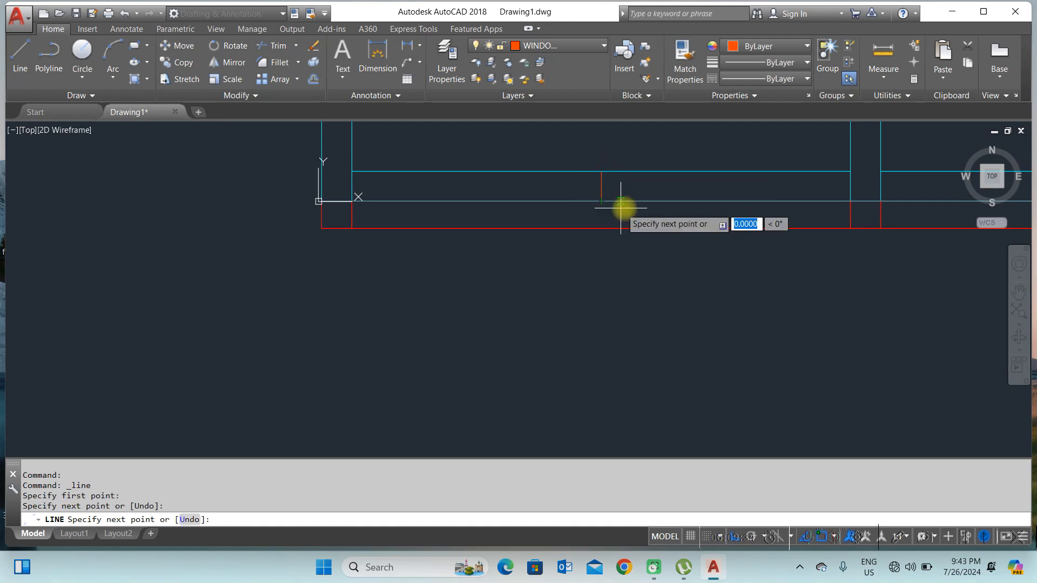
right_click(648, 214)
left_click(650, 217)
scroll(535, 216, "up", 2)
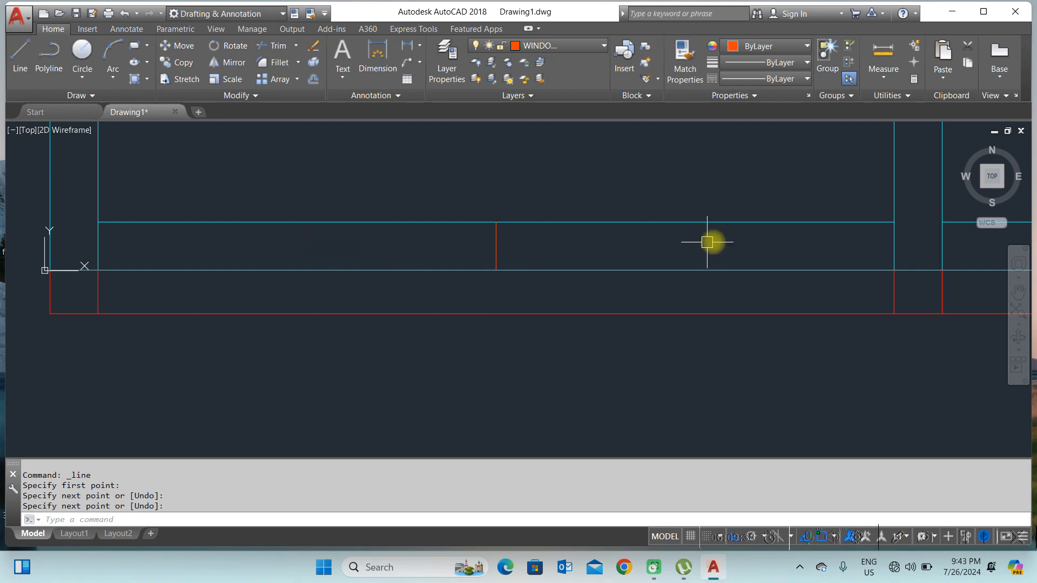
scroll(728, 248, "down", 2)
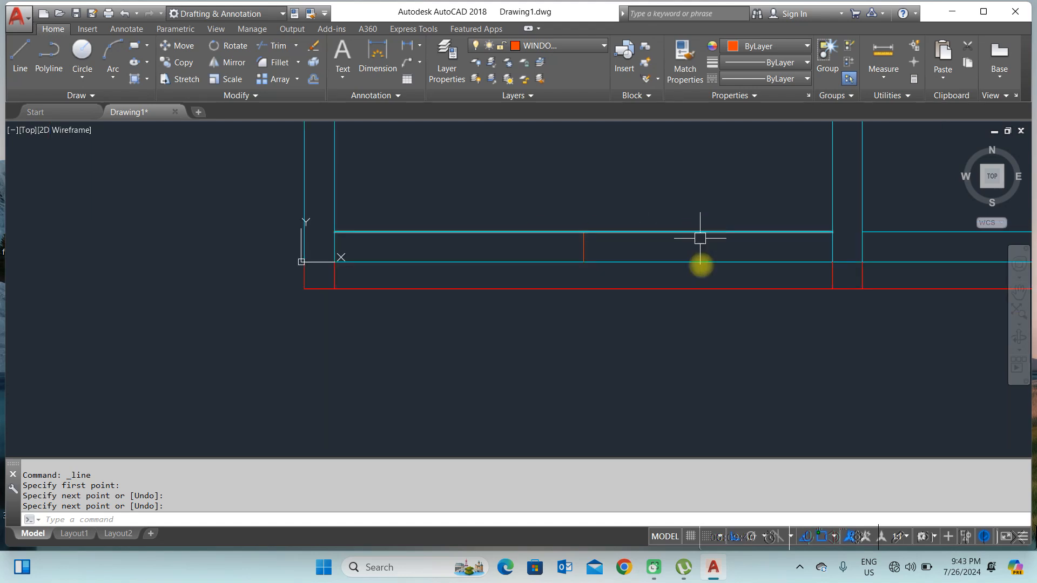
scroll(608, 248, "up", 2)
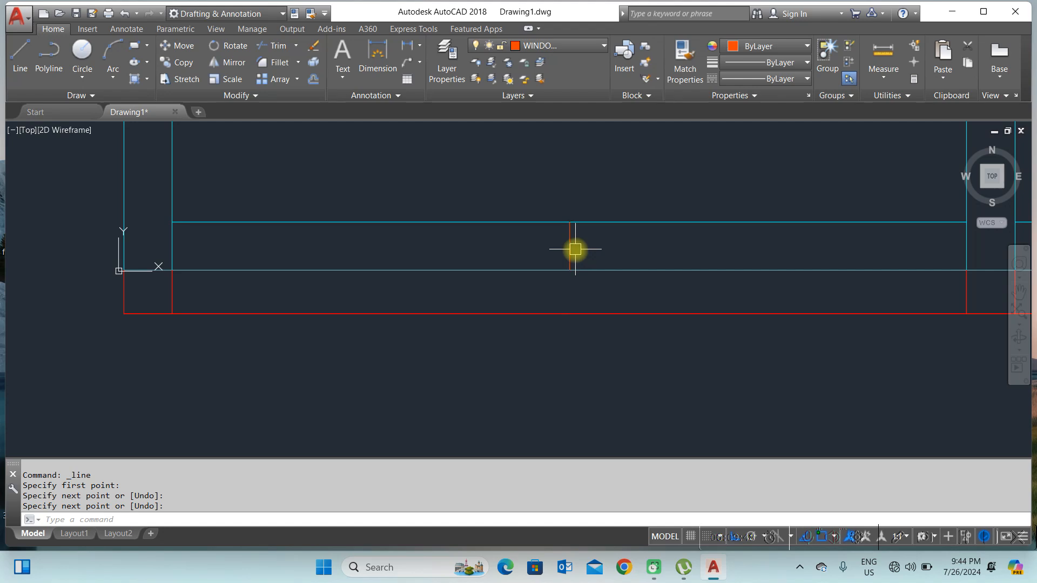
Step: Offset the window centre line 250 to each side
type("O")
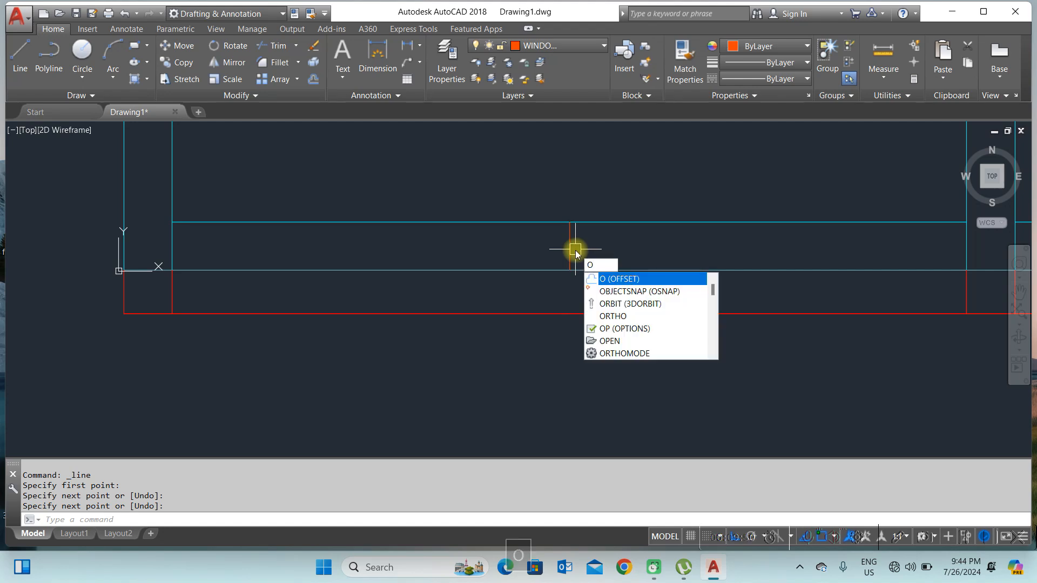
key("Return")
type("250")
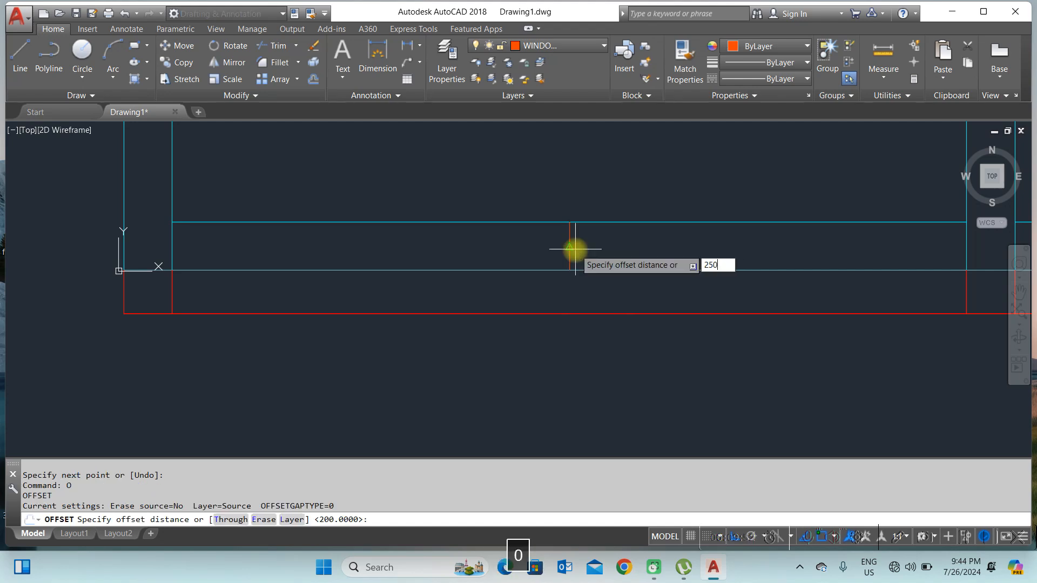
key("Return")
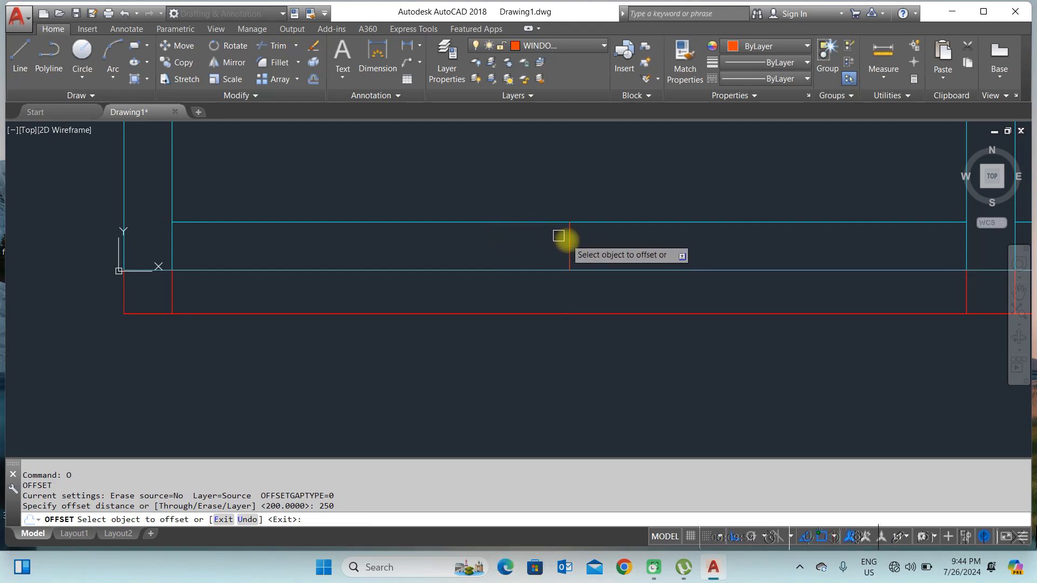
left_click(569, 240)
left_click(675, 252)
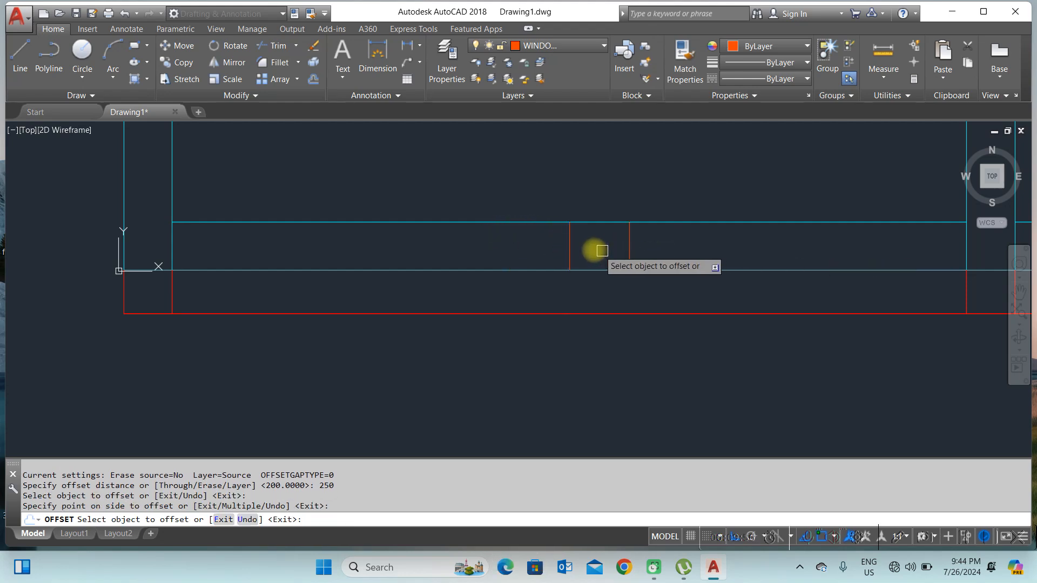
left_click(569, 254)
left_click(474, 257)
right_click(534, 250)
left_click(553, 250)
Step: Delete the original window centre line
left_click(576, 241)
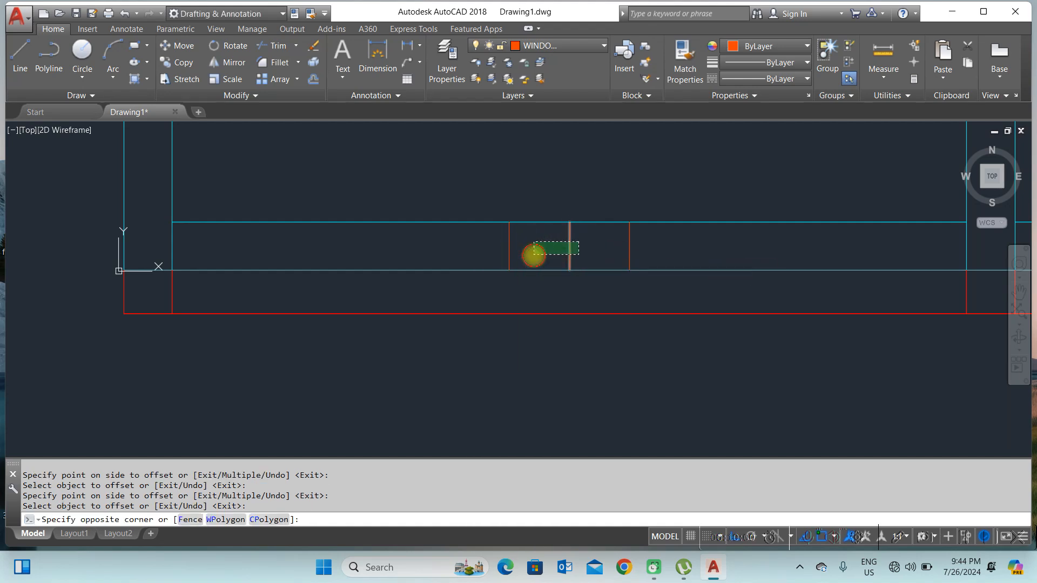
left_click(524, 245)
key("Delete")
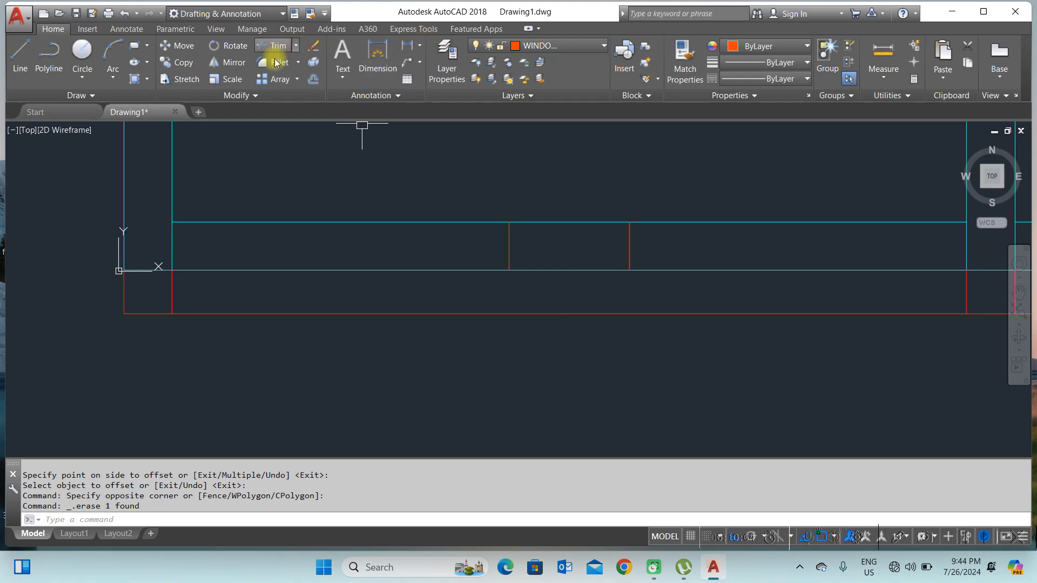
Step: Offset the two window lines 500 outward on both sides
left_click(316, 81)
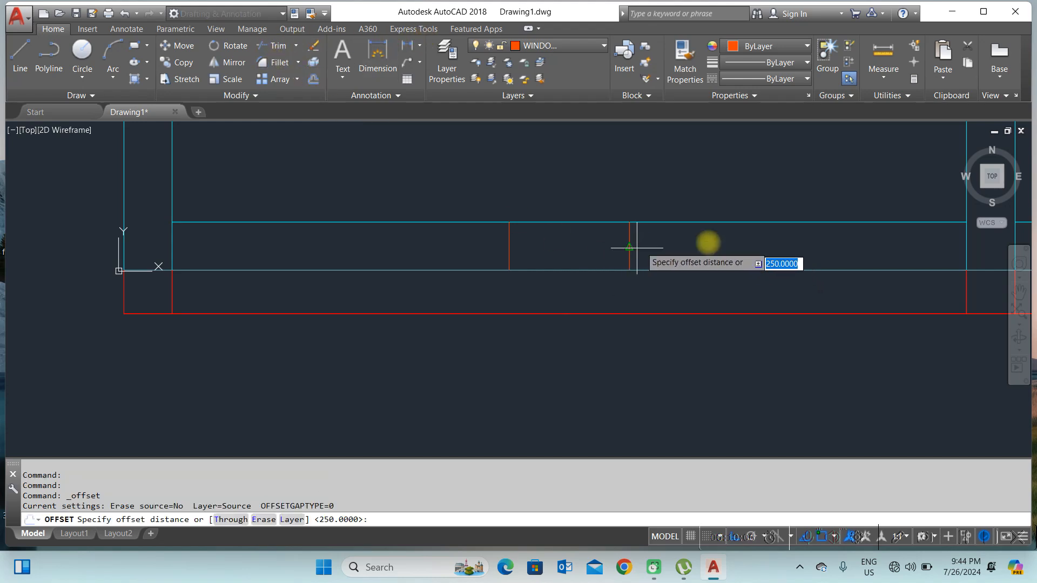
type("500")
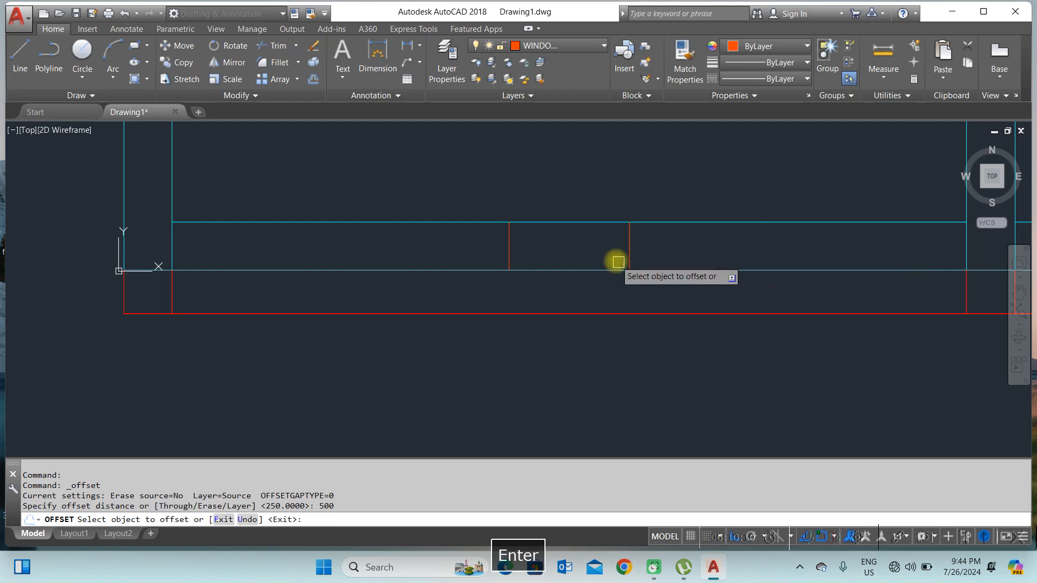
left_click(630, 248)
left_click(727, 248)
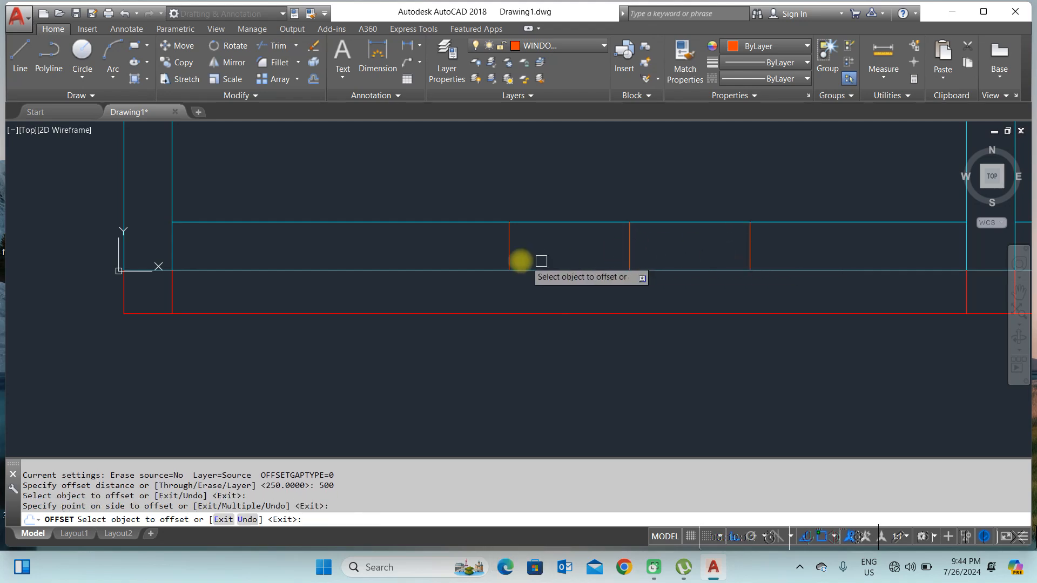
left_click(509, 244)
left_click(411, 255)
right_click(477, 258)
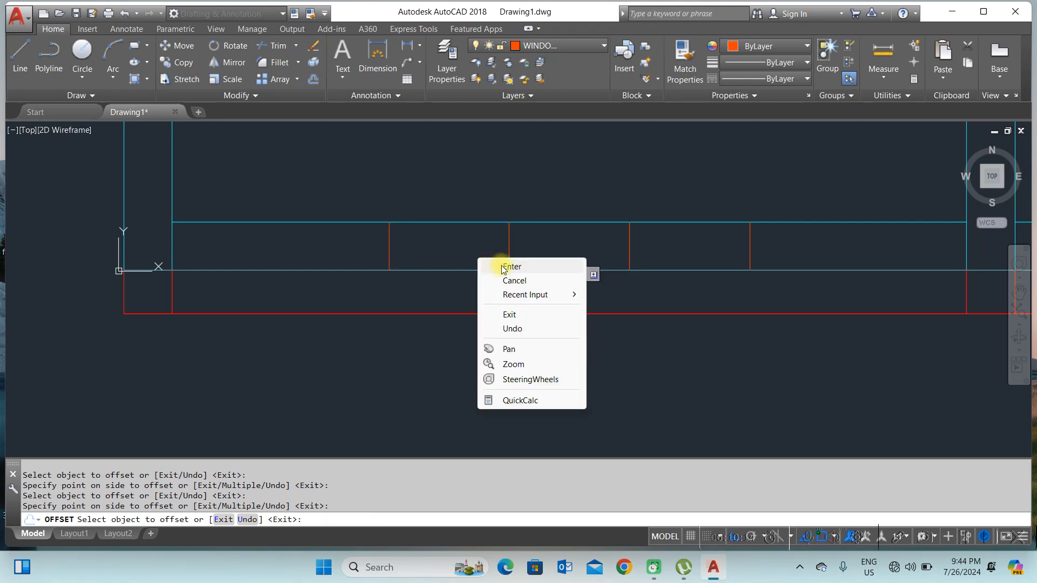
left_click(500, 266)
Step: Draw a horizontal line through the middle of the window opening, spanning between the outer window lines
left_click(20, 54)
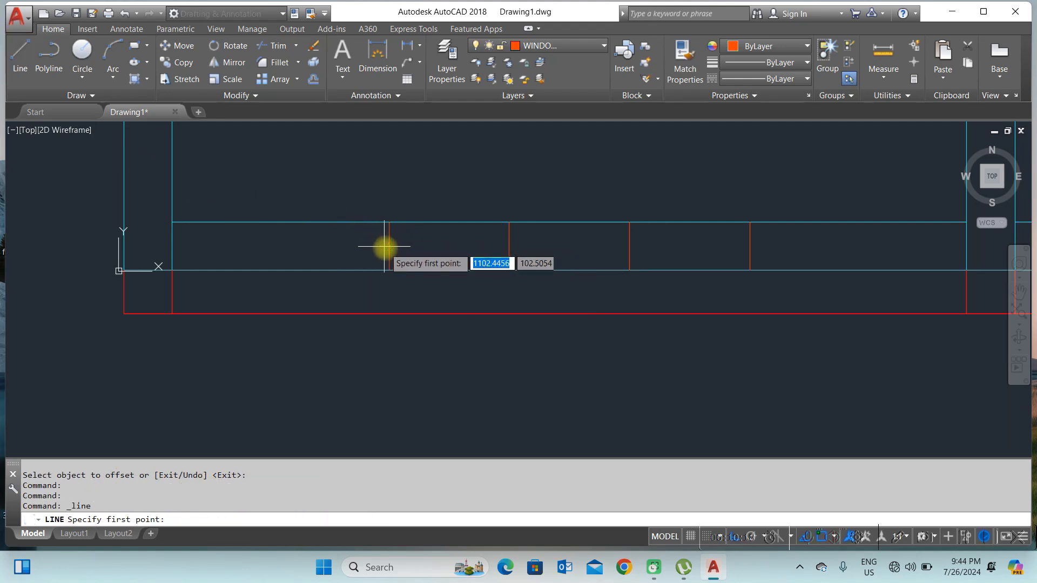
left_click(382, 246)
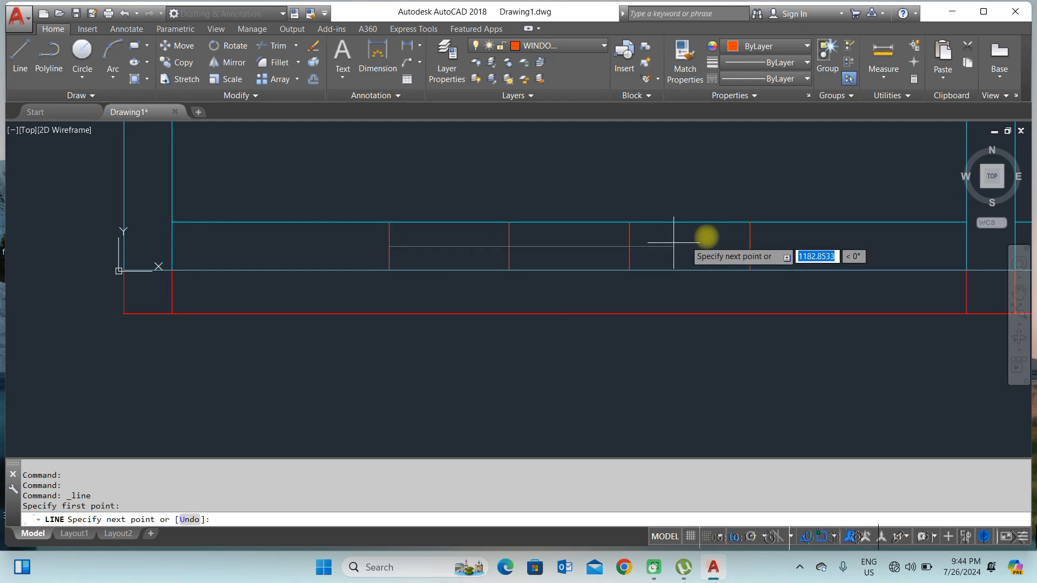
left_click(748, 246)
right_click(730, 234)
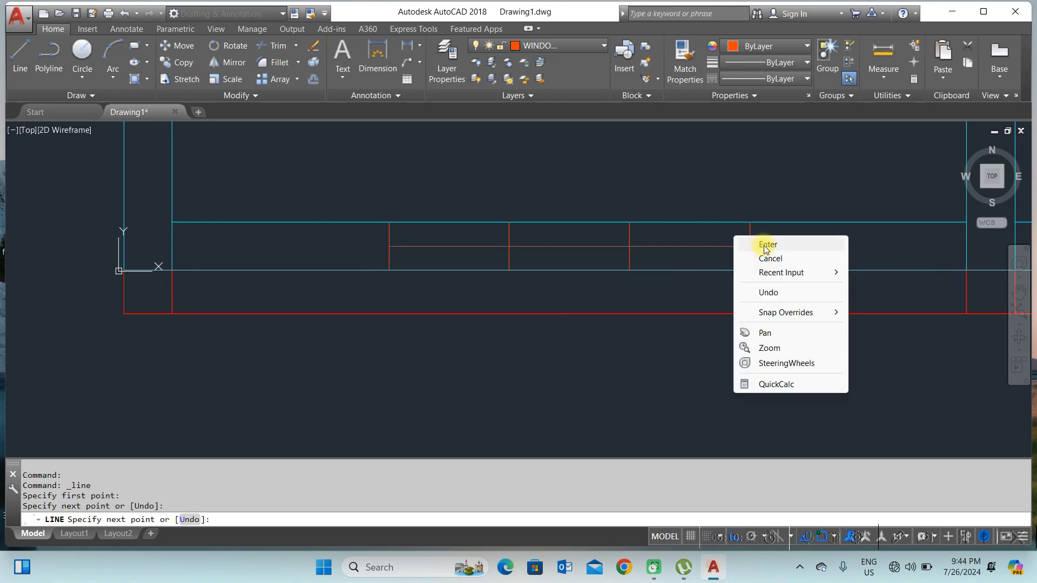
left_click(763, 246)
scroll(552, 326, "down", 4)
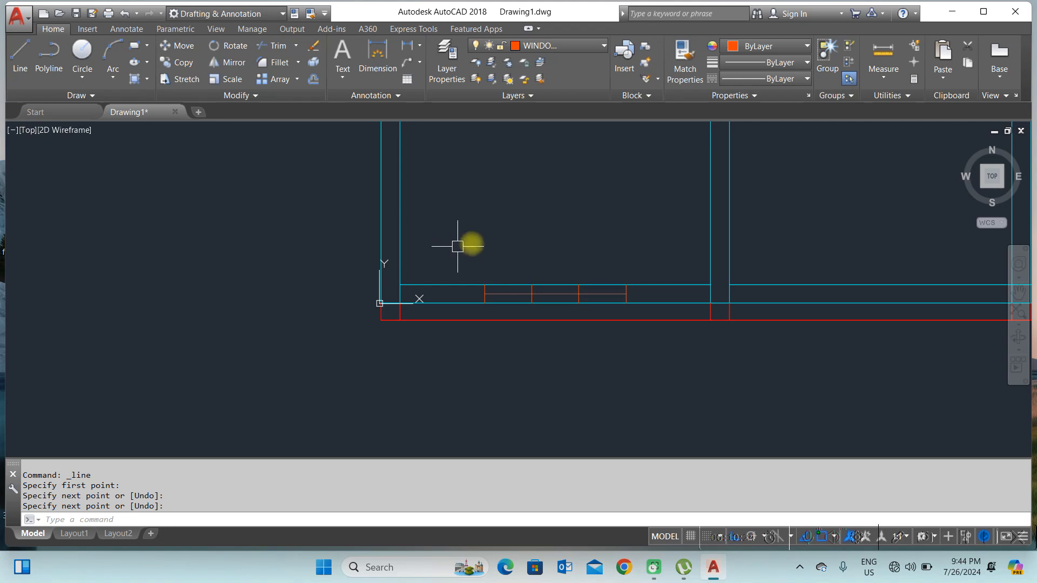
left_click(474, 243)
left_click(669, 331)
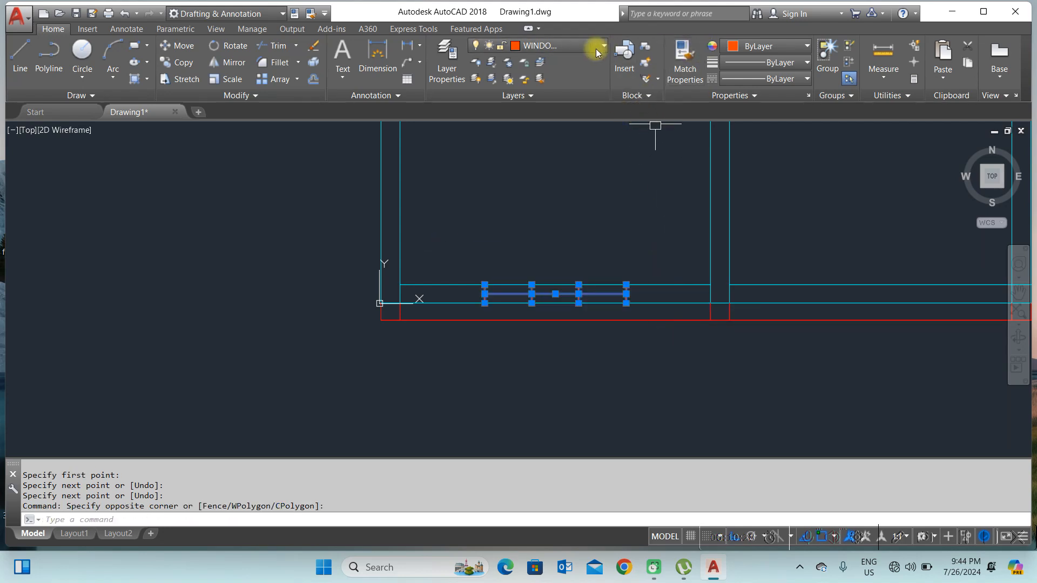
scroll(588, 216, "down", 4)
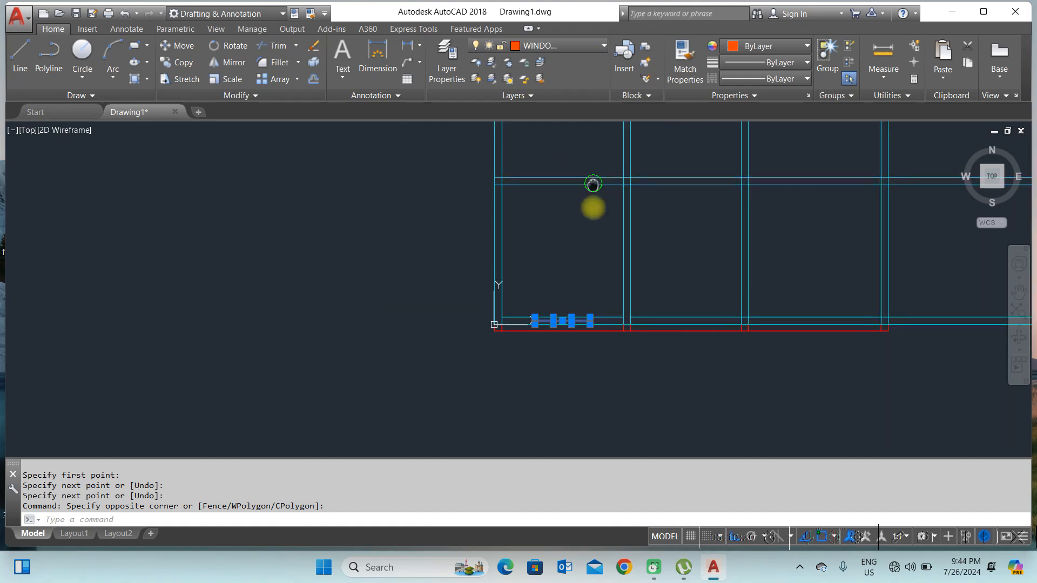
middle_click_drag(594, 180, 594, 254)
key("Escape")
key("Escape")
Step: Offset the interior wall's vertical line 900 to the left to mark a door opening
scroll(617, 250, "up", 4)
scroll(607, 225, "down", 4)
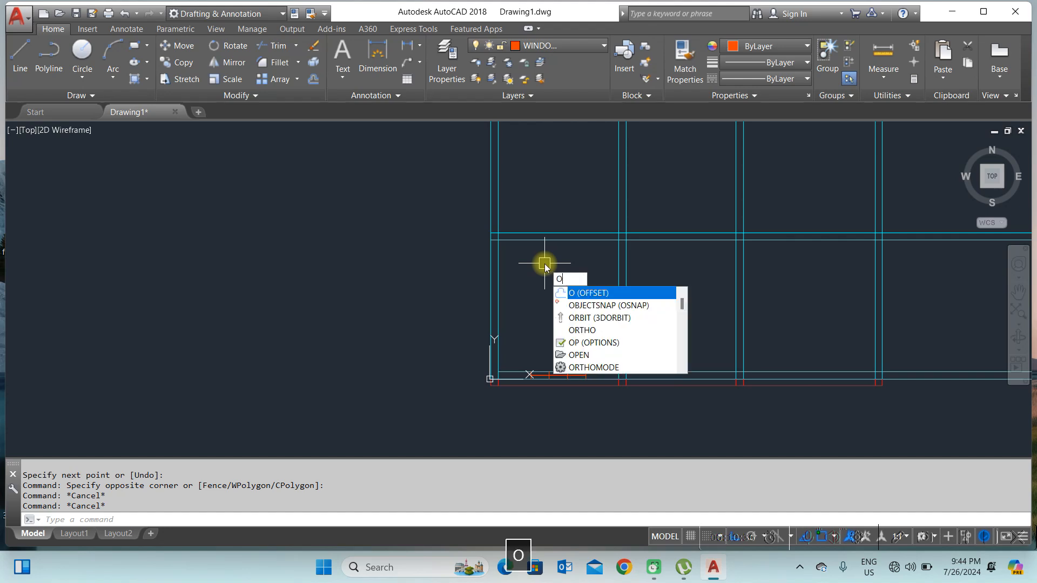
key("Return")
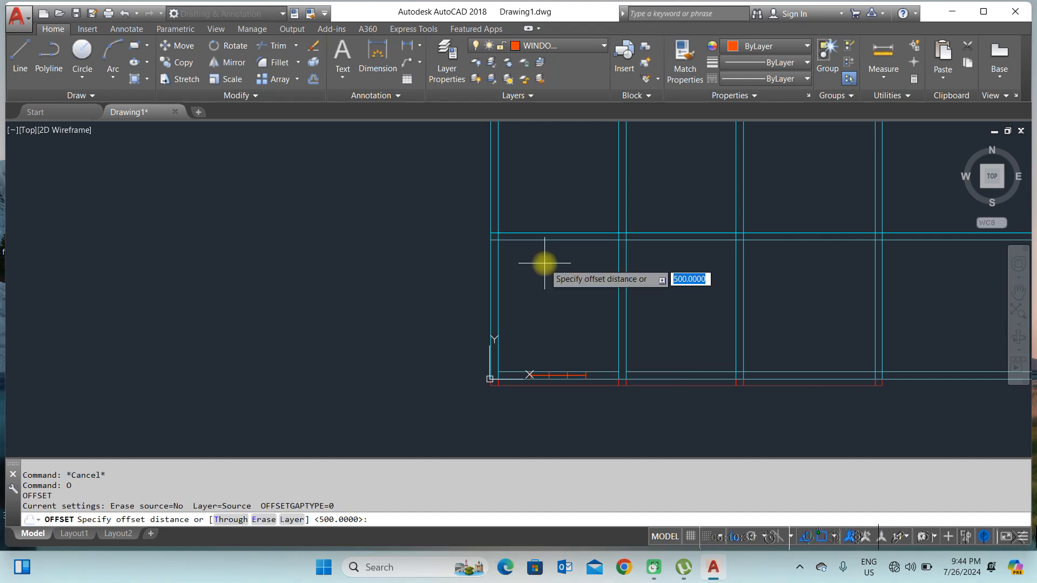
type("900")
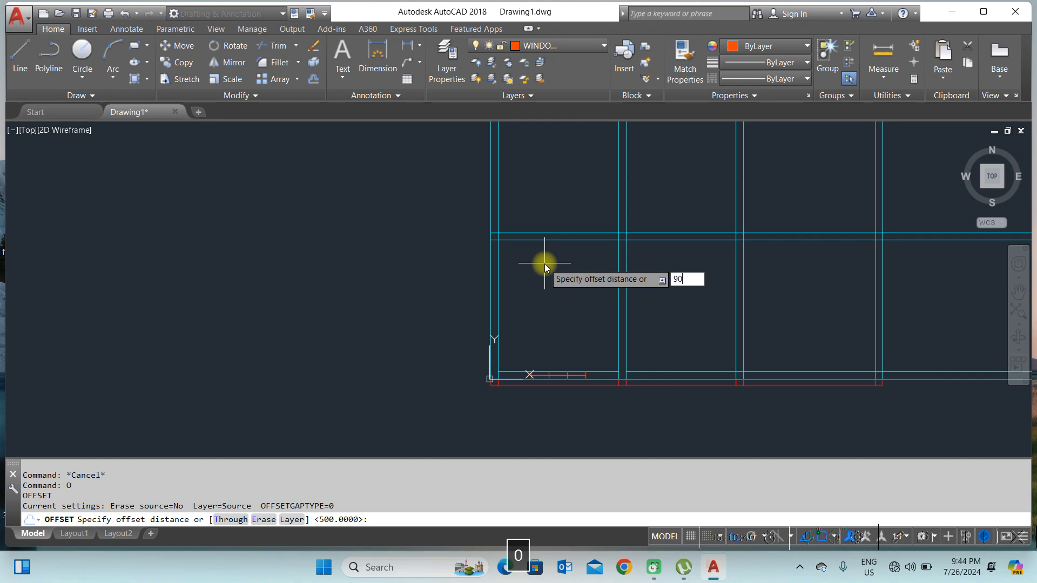
key("Return")
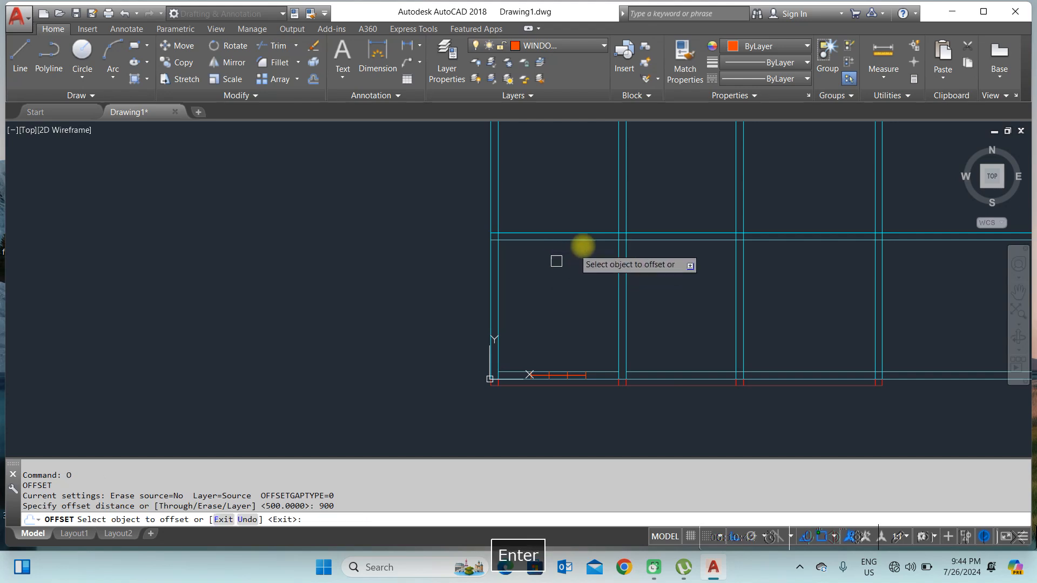
left_click(618, 217)
left_click(567, 218)
right_click(569, 219)
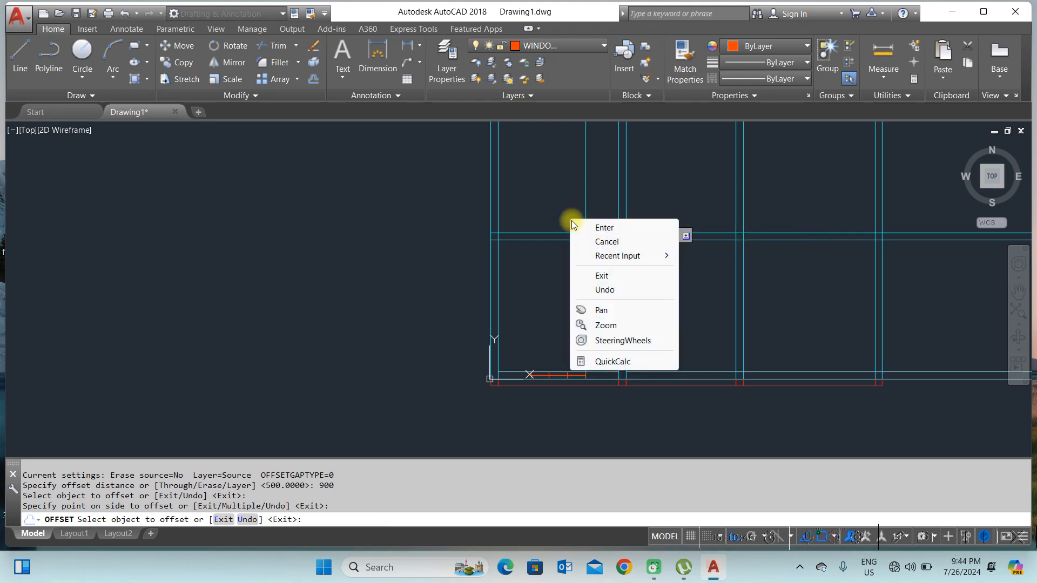
left_click(614, 229)
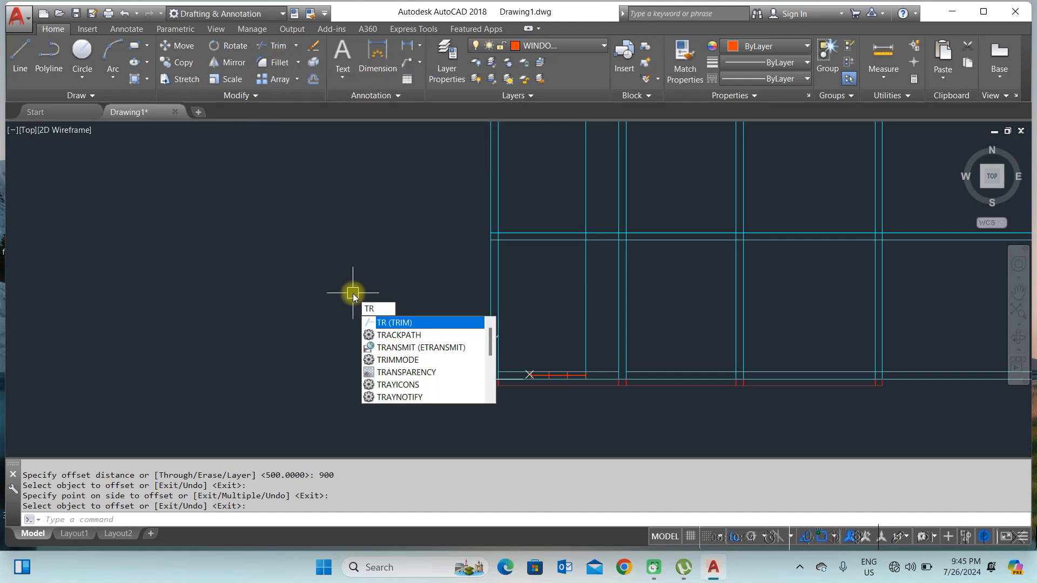
Step: Trim the wall lines crossing the door opening to open the doorway
key("Return")
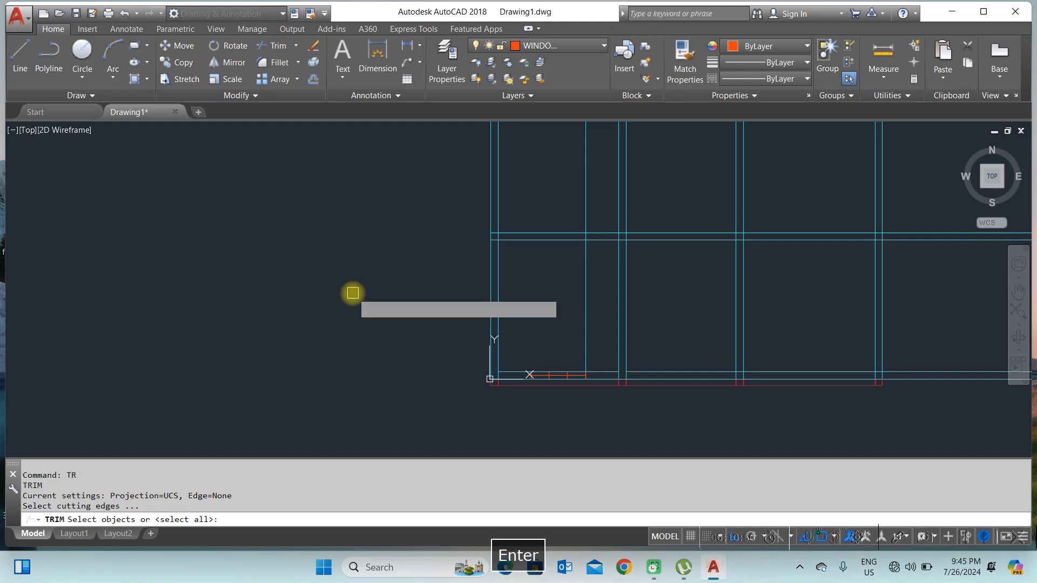
key("Return")
scroll(594, 215, "up", 3)
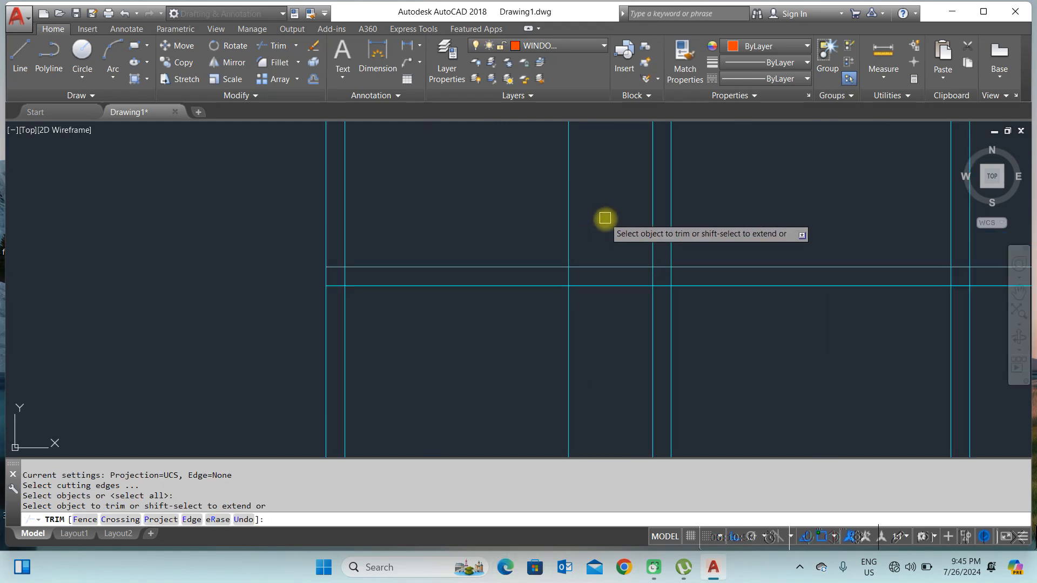
left_click(604, 218)
left_click(594, 296)
scroll(601, 287, "down", 3)
left_click(608, 253)
left_click(678, 241)
left_click(589, 325)
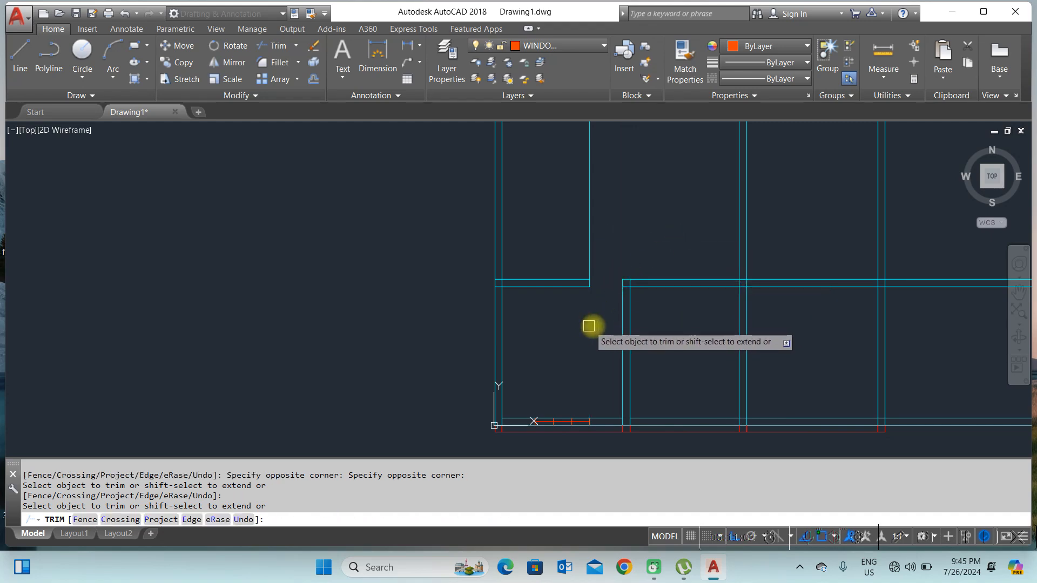
left_click(682, 309)
left_click(671, 258)
scroll(618, 271, "up", 2)
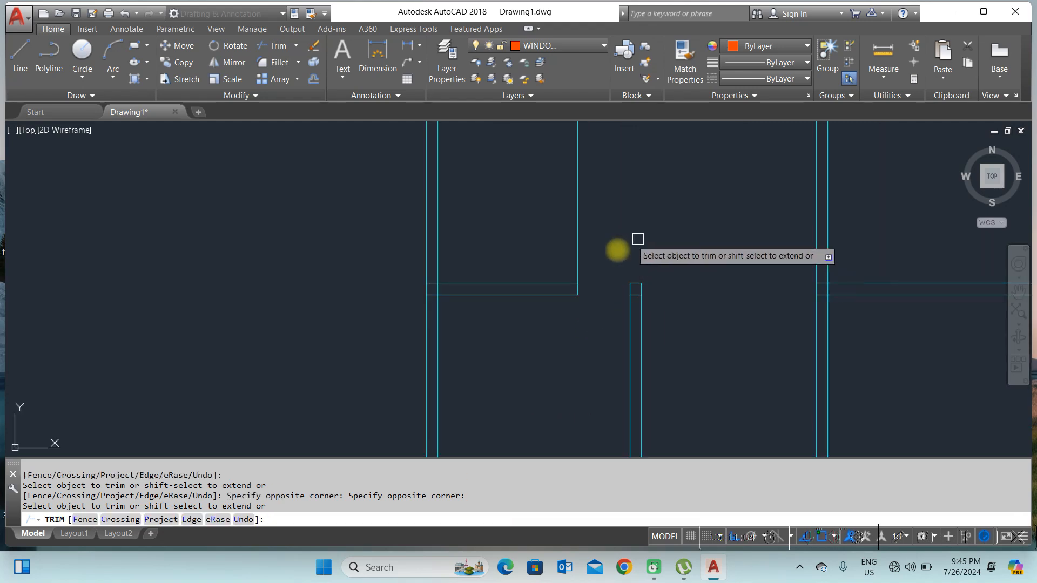
scroll(640, 244, "down", 2)
right_click(638, 230)
left_click(661, 236)
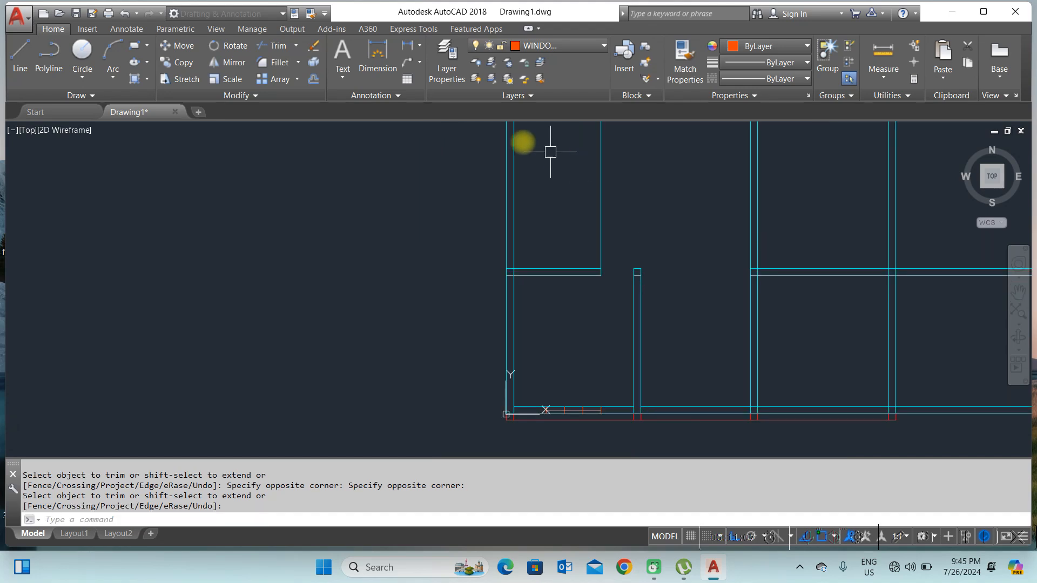
Step: Switch to the DOOR layer and draw a line across the door opening's width
left_click(566, 51)
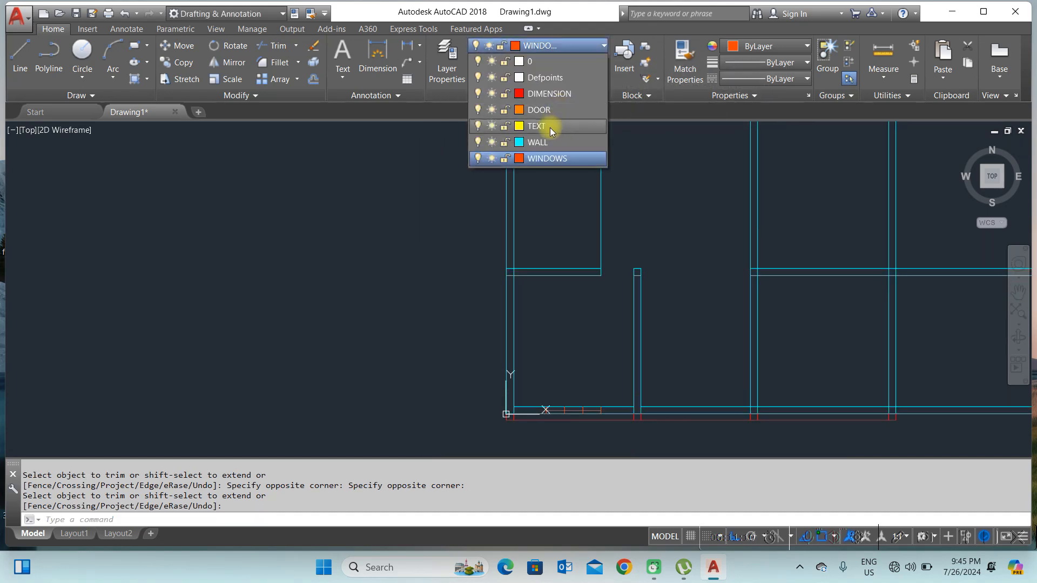
left_click(544, 109)
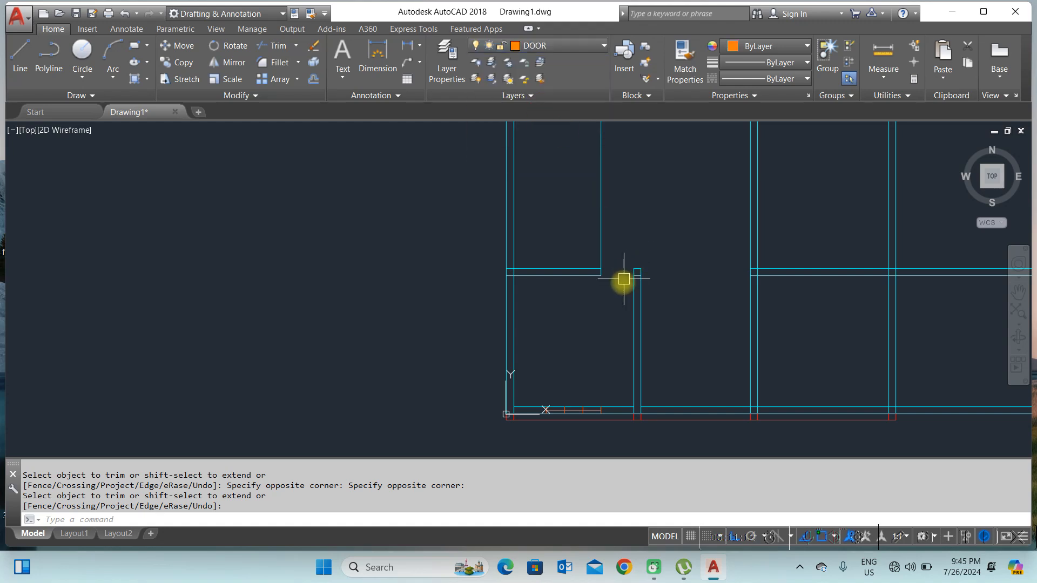
left_click(19, 57)
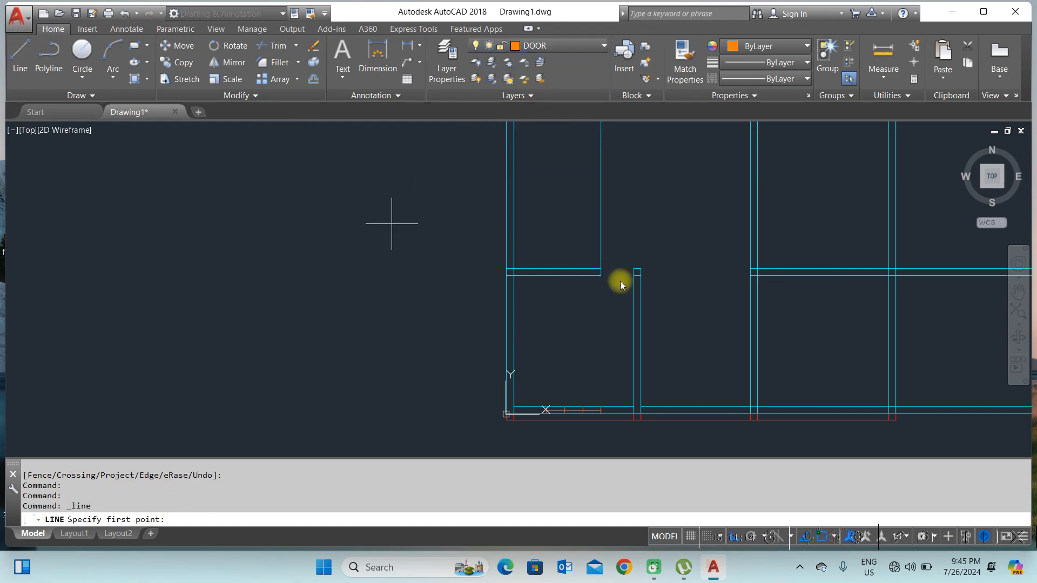
scroll(614, 277, "up", 4)
left_click(574, 268)
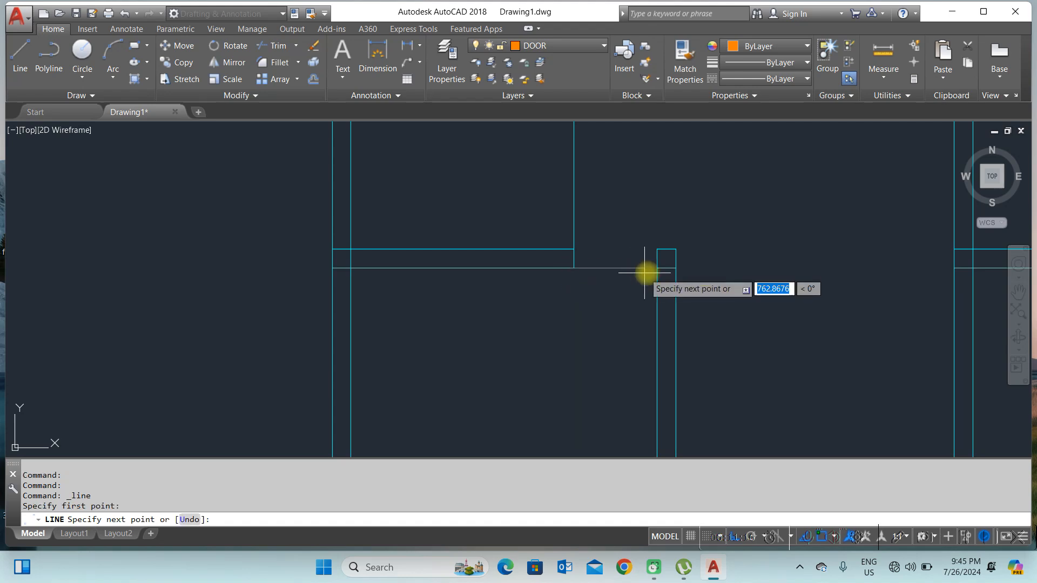
left_click(657, 268)
right_click(685, 253)
left_click(686, 254)
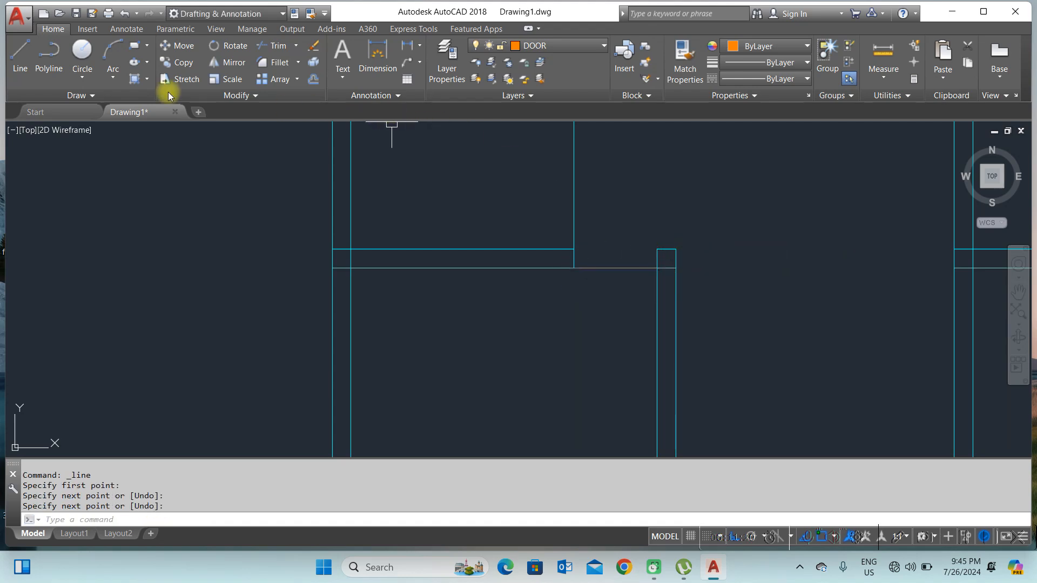
Step: Draw a circle centred on the door line's midpoint with its radius reaching the line's end
left_click(82, 69)
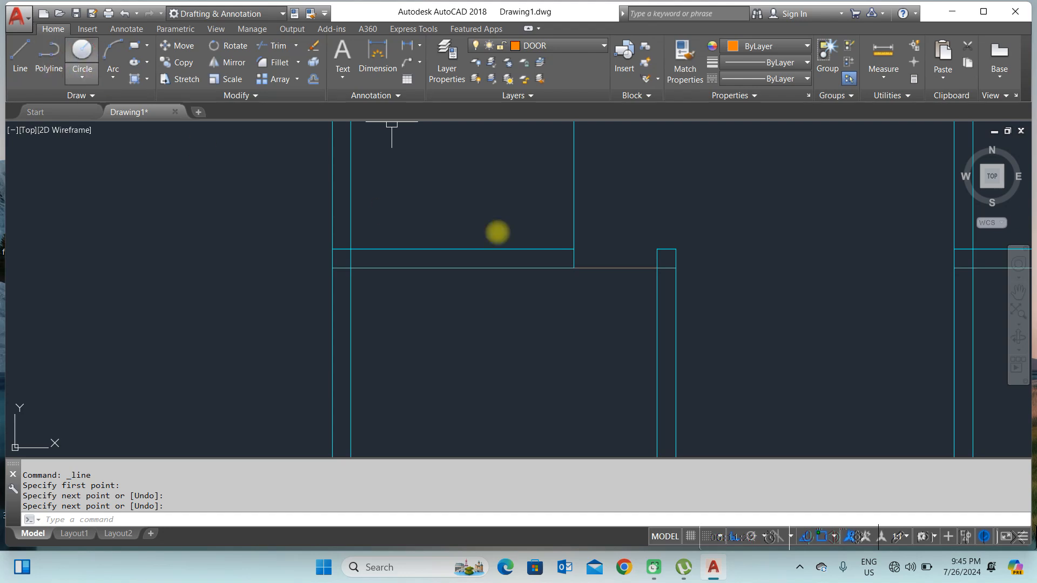
left_click(615, 266)
left_click(573, 269)
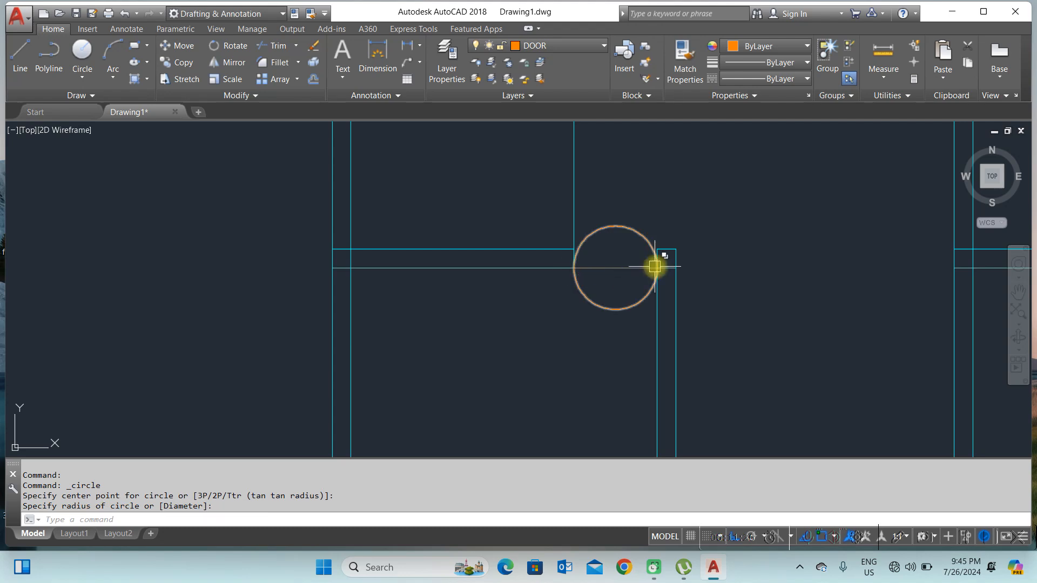
Step: Trim away the upper half of the circle, leaving a semicircle below the door line
type("tr")
key("Return")
key("Return")
left_click(617, 227)
right_click(635, 270)
left_click(651, 273)
left_click(631, 248)
left_click(607, 280)
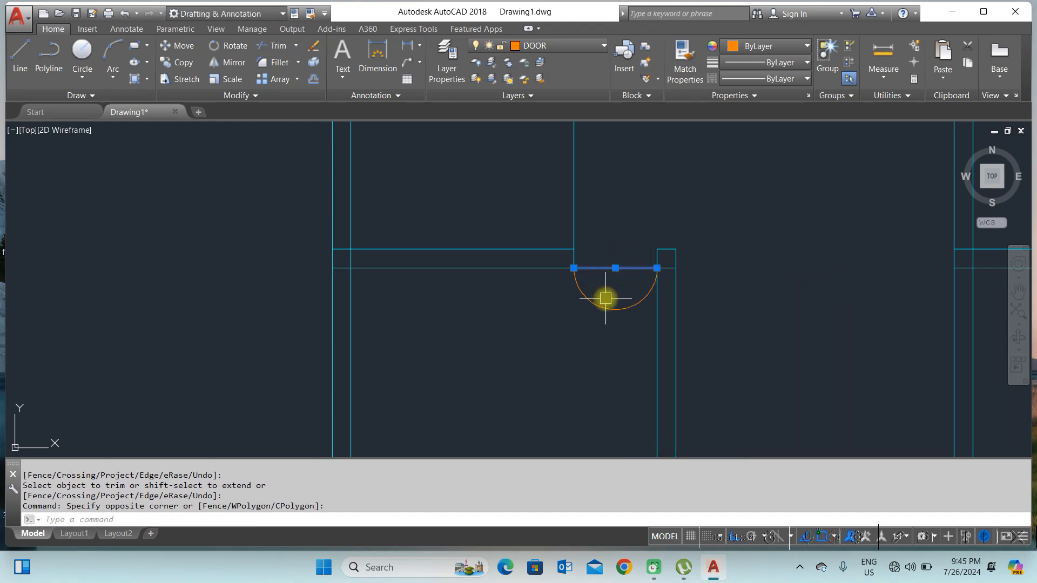
key("Escape")
left_click(615, 268)
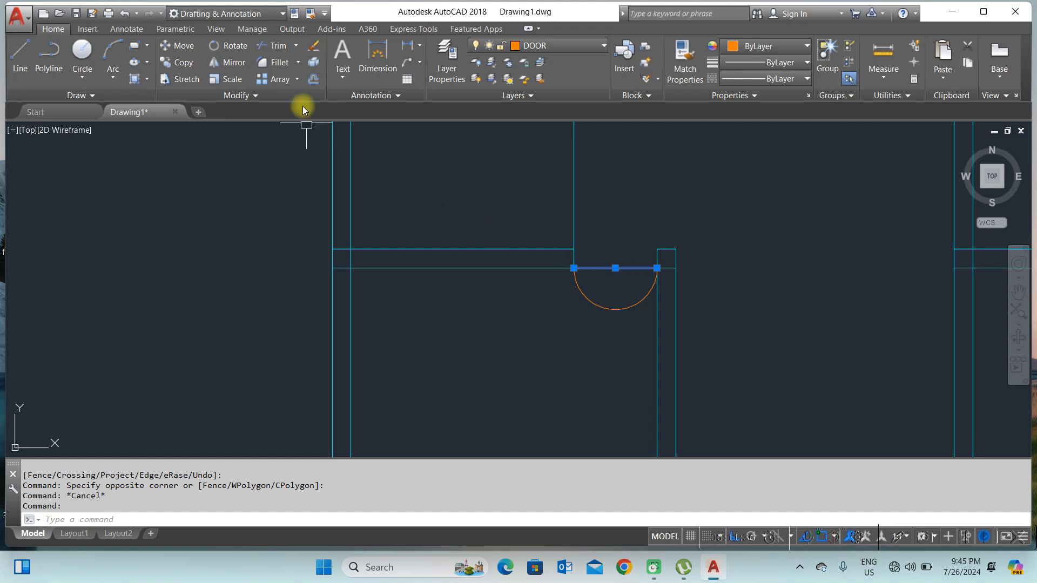
left_click(235, 57)
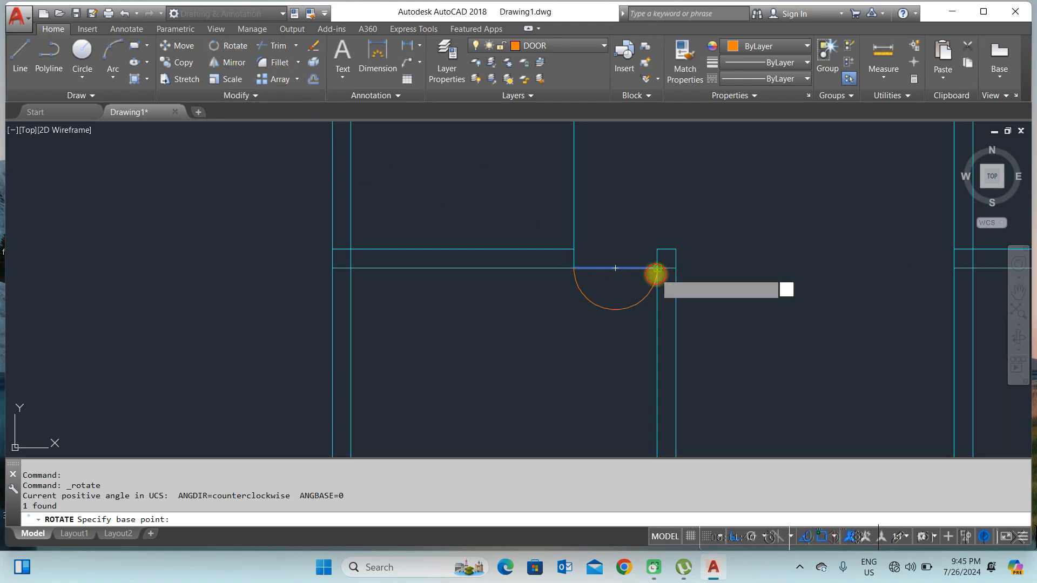
left_click(655, 274)
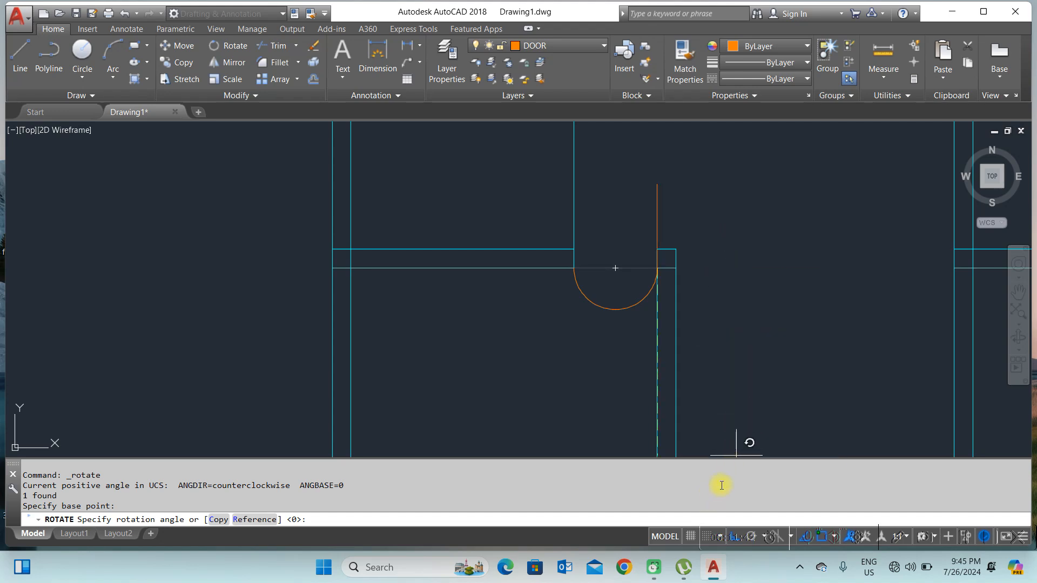
key("Escape")
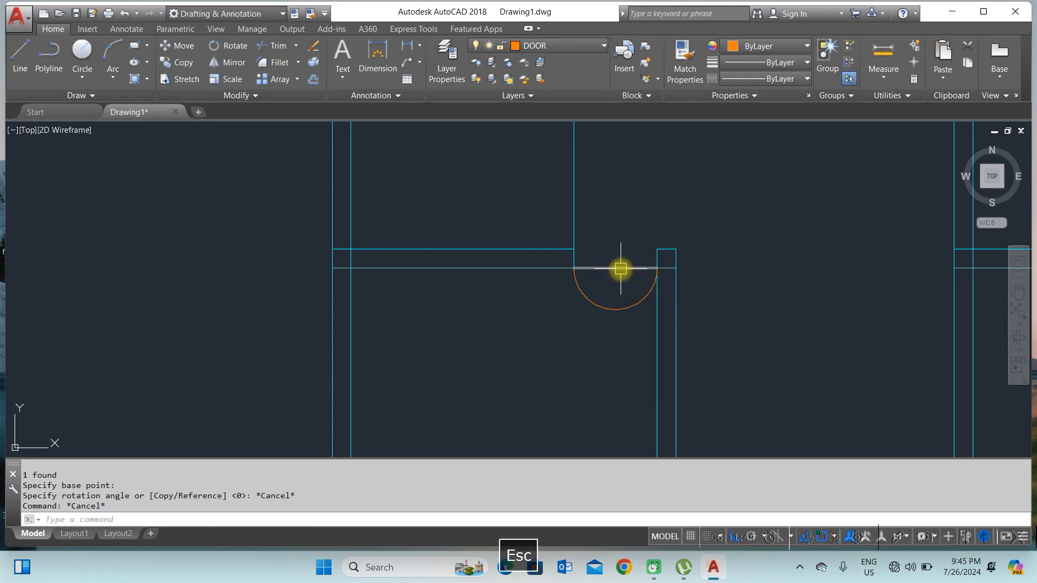
Step: Turn Ortho mode off and rotate the door line about its hinge end into the open position
type("ORTHO")
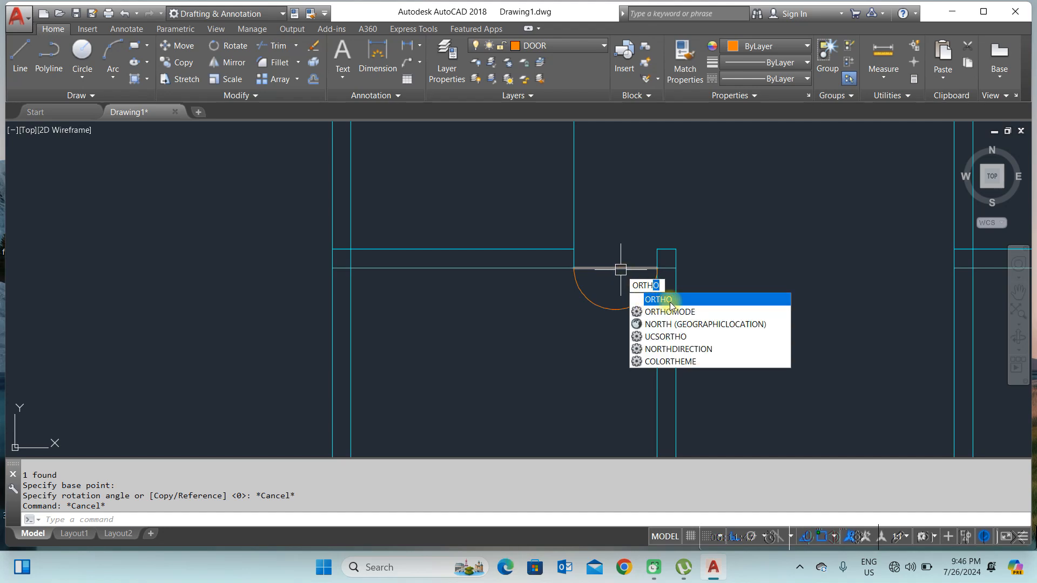
left_click(669, 304)
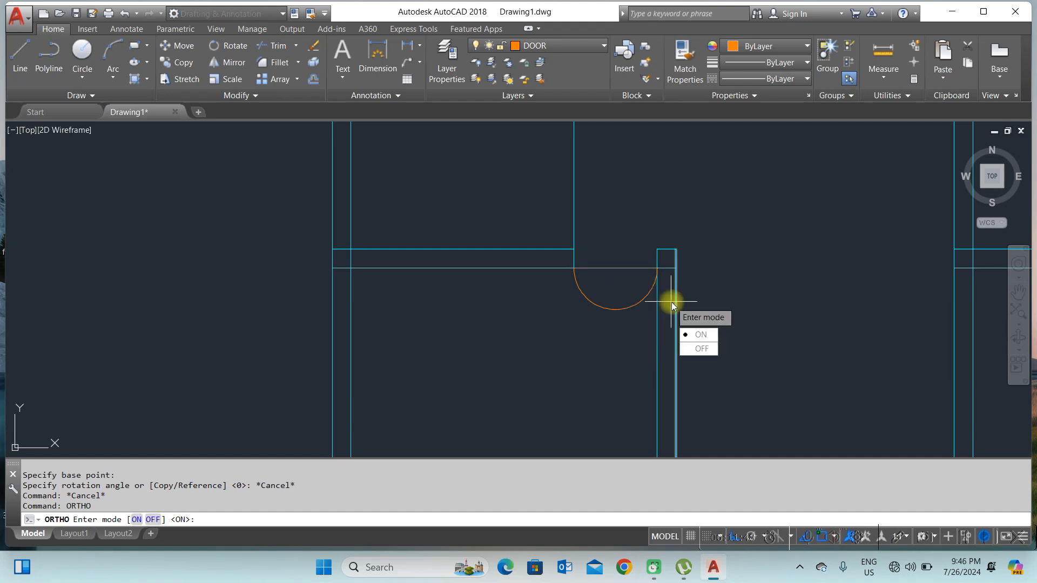
left_click(613, 227)
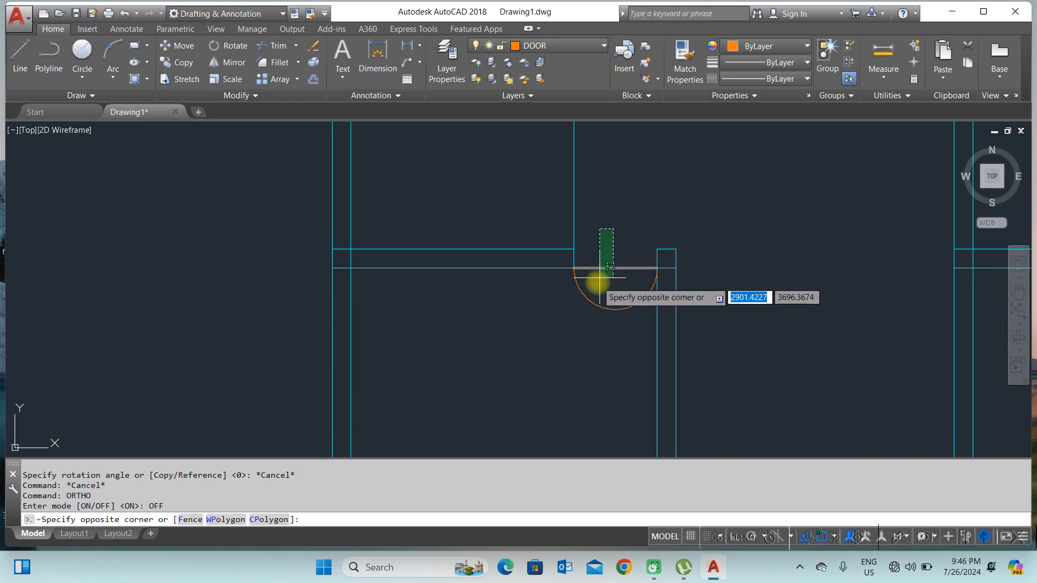
left_click(596, 281)
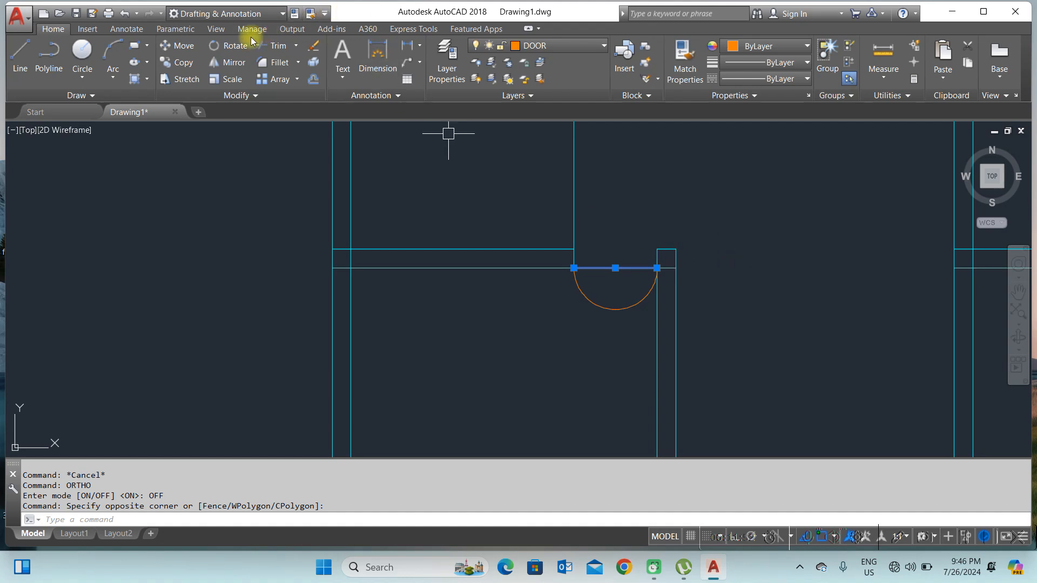
left_click(235, 47)
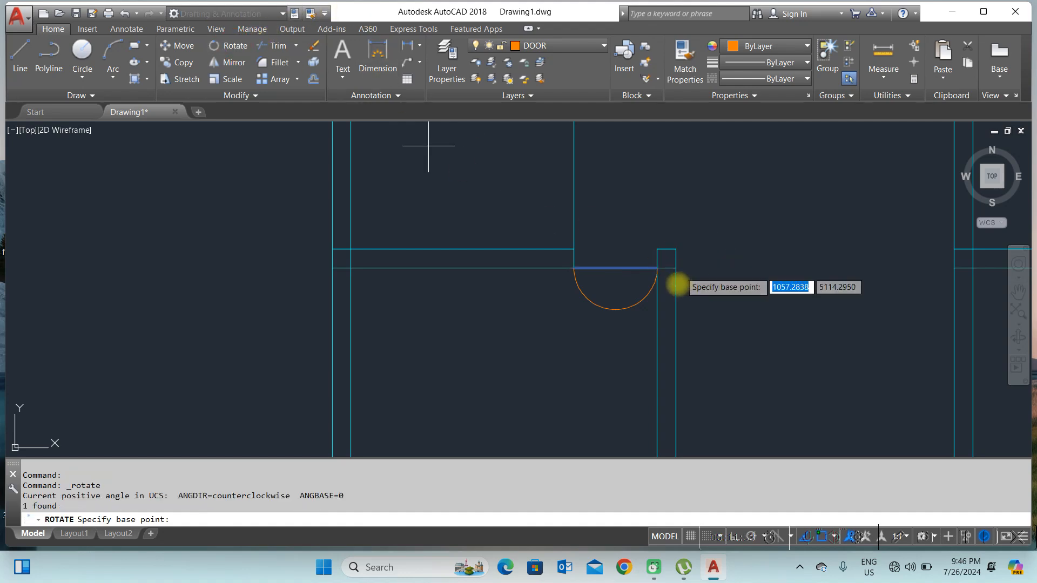
left_click(653, 266)
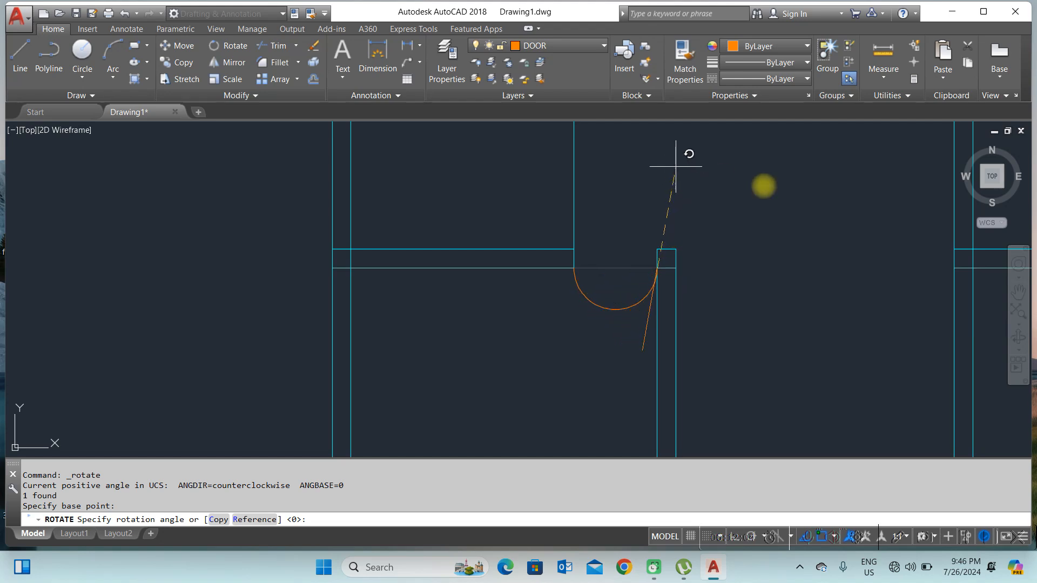
right_click(778, 214)
left_click(793, 221)
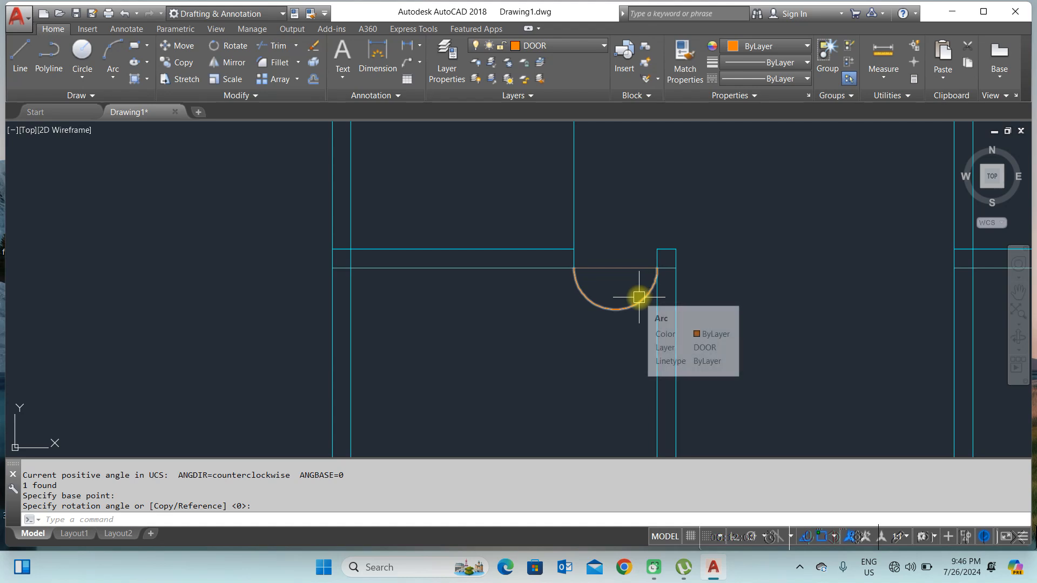
Step: Delete the semicircular arc of the door swing
left_click(631, 311)
key("Delete")
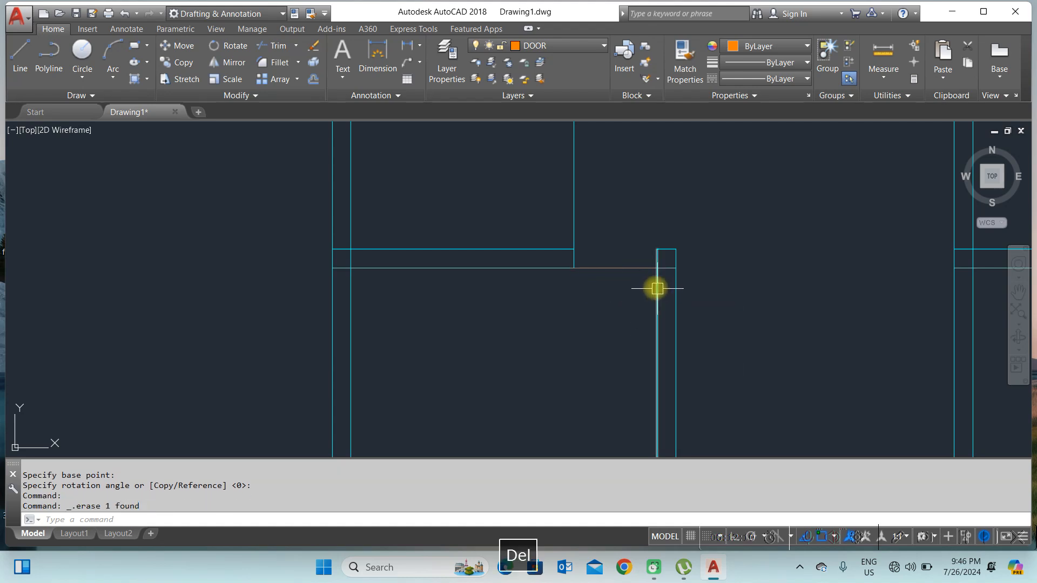
Step: Examine the door and window lines along the plan's lower wall
scroll(609, 289, "down", 1)
scroll(612, 285, "down", 2)
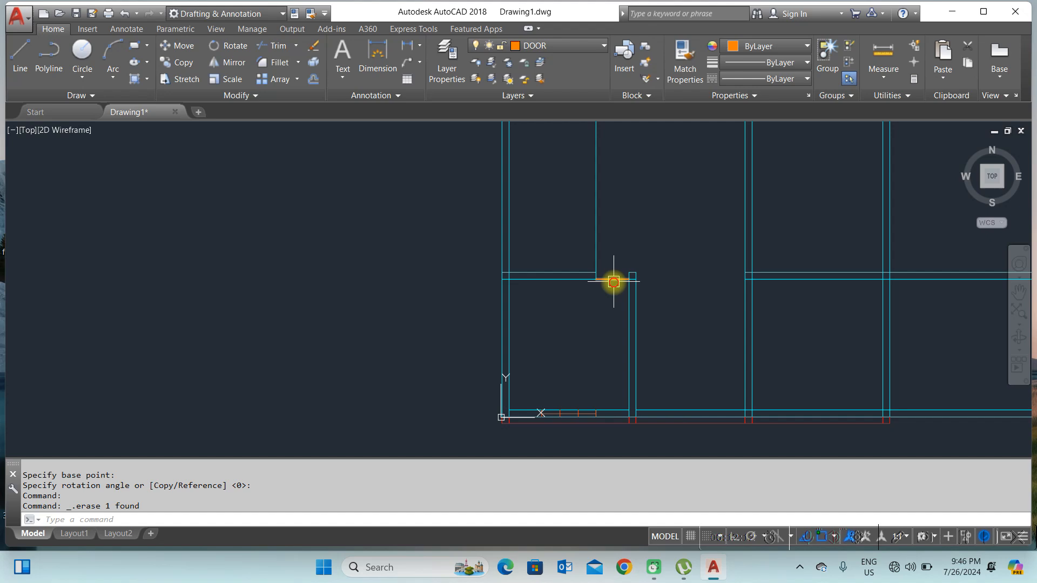
left_click(613, 282)
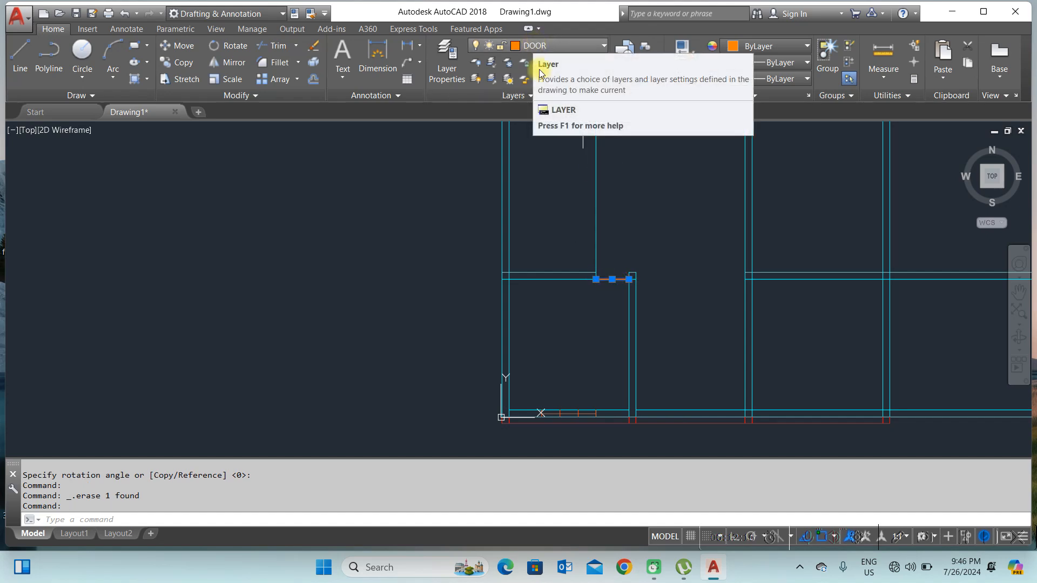
key("Escape")
scroll(563, 413, "up", 2)
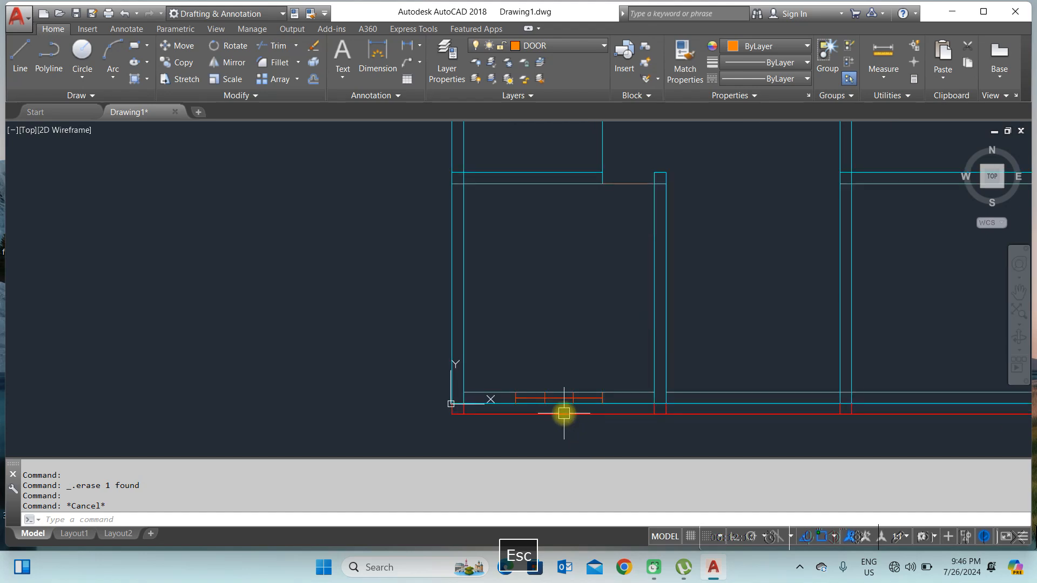
scroll(564, 413, "up", 3)
left_click(423, 329)
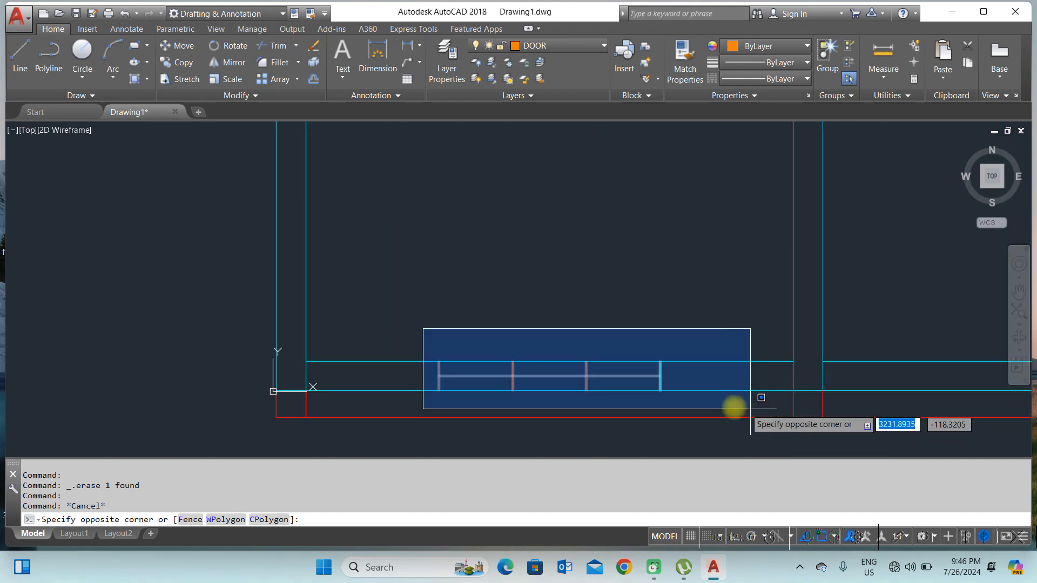
left_click(752, 410)
key("Escape")
key("Escape")
left_click(561, 372)
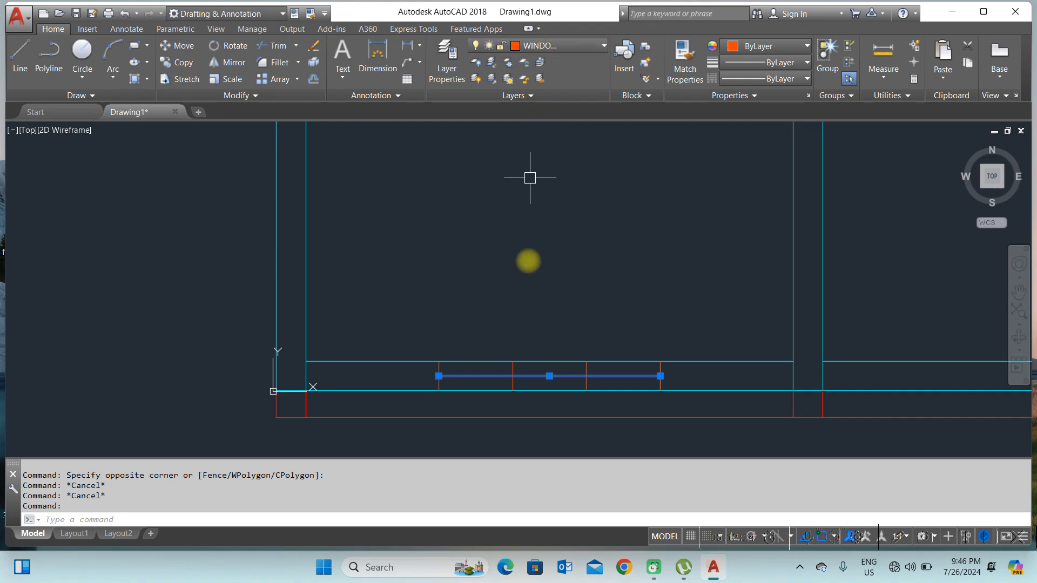
key("Escape")
scroll(566, 303, "down", 5)
scroll(542, 334, "up", 3)
left_click(551, 316)
key("Escape")
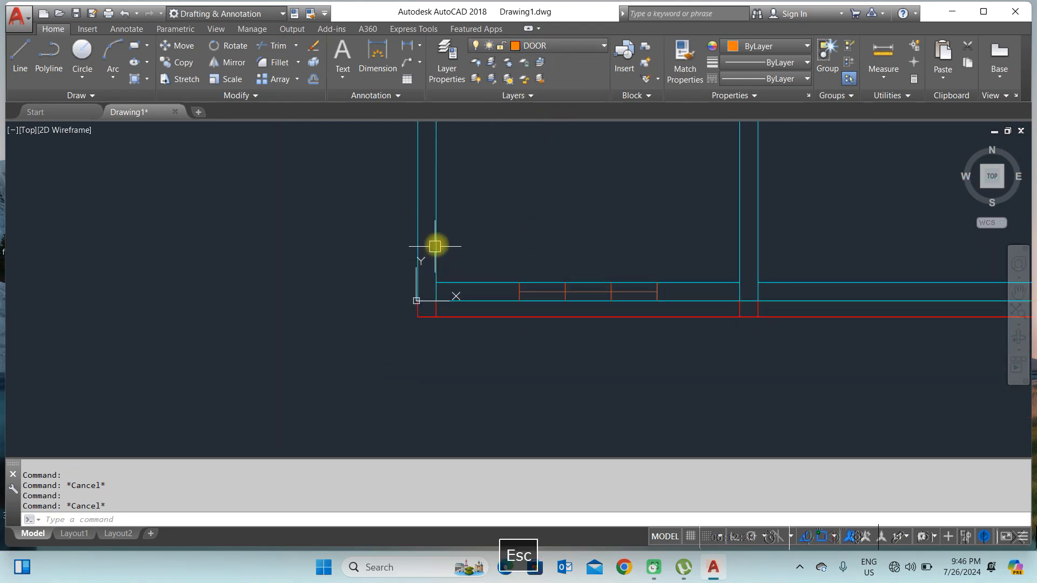
scroll(548, 227, "down", 3)
key("Escape")
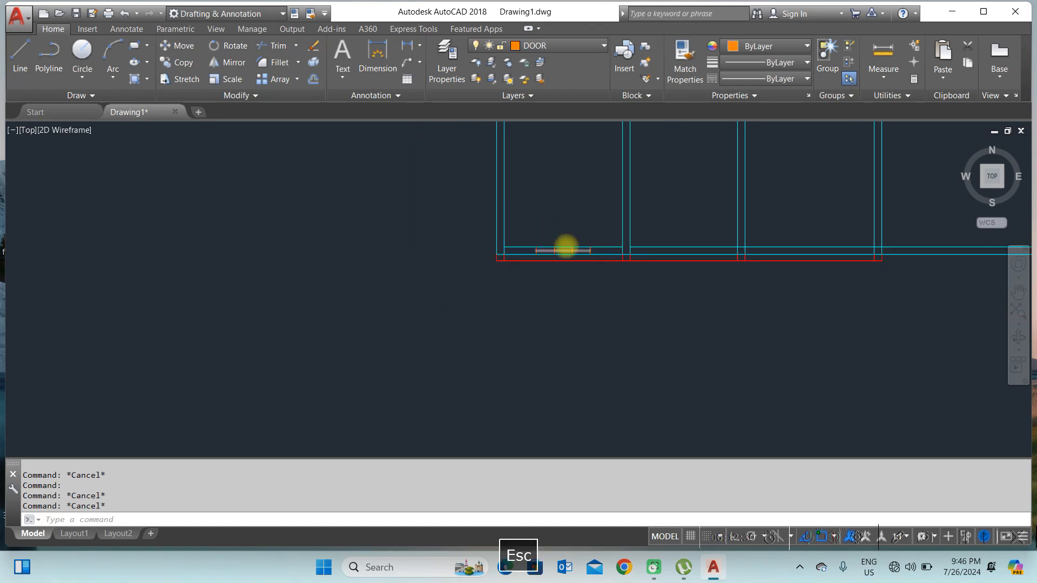
scroll(570, 243, "up", 3)
left_click(335, 290)
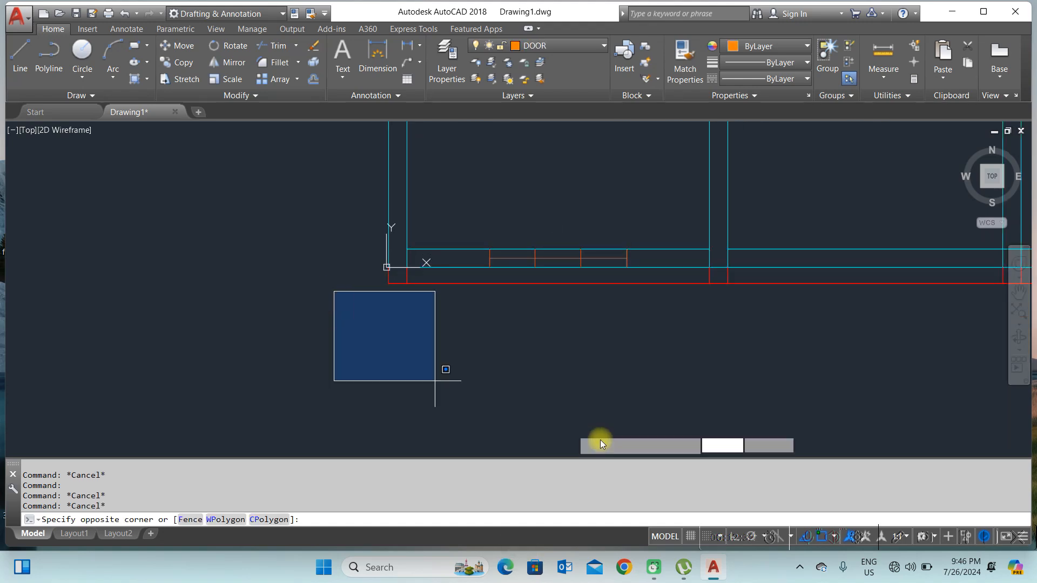
left_click(702, 432)
scroll(460, 317, "up", 5)
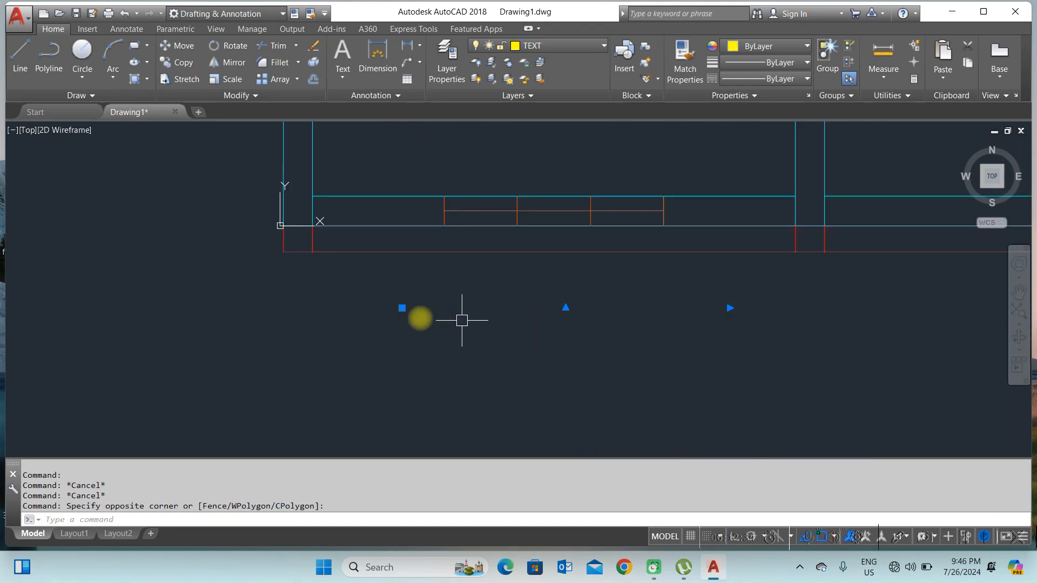
scroll(498, 281, "up", 3)
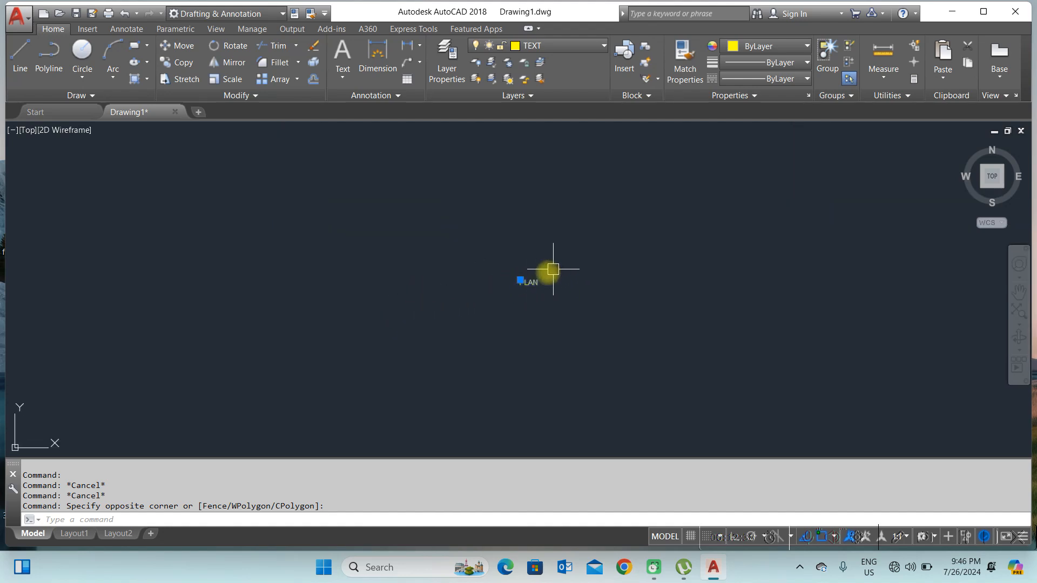
left_click(229, 80)
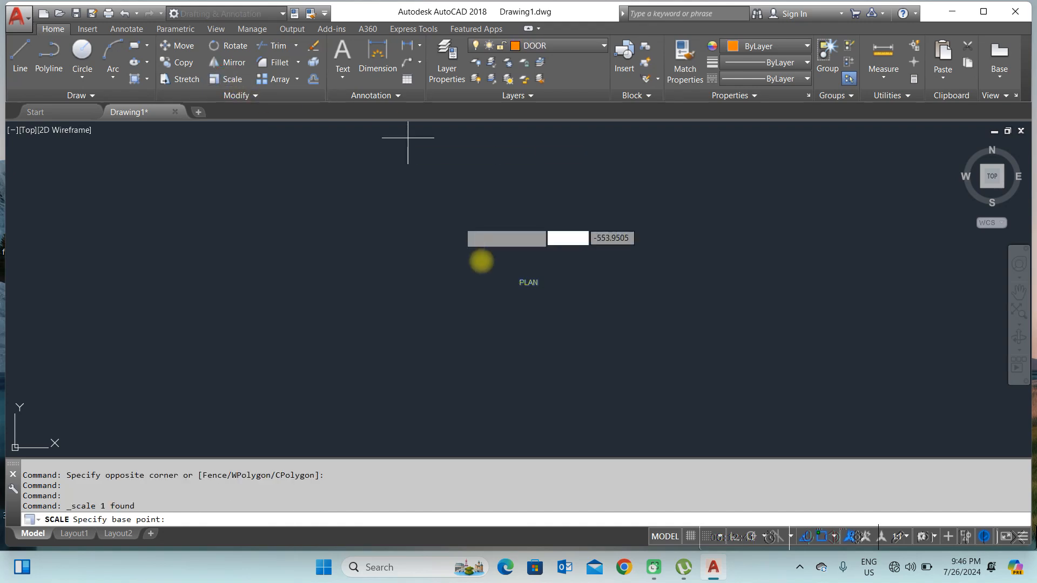
left_click(519, 285)
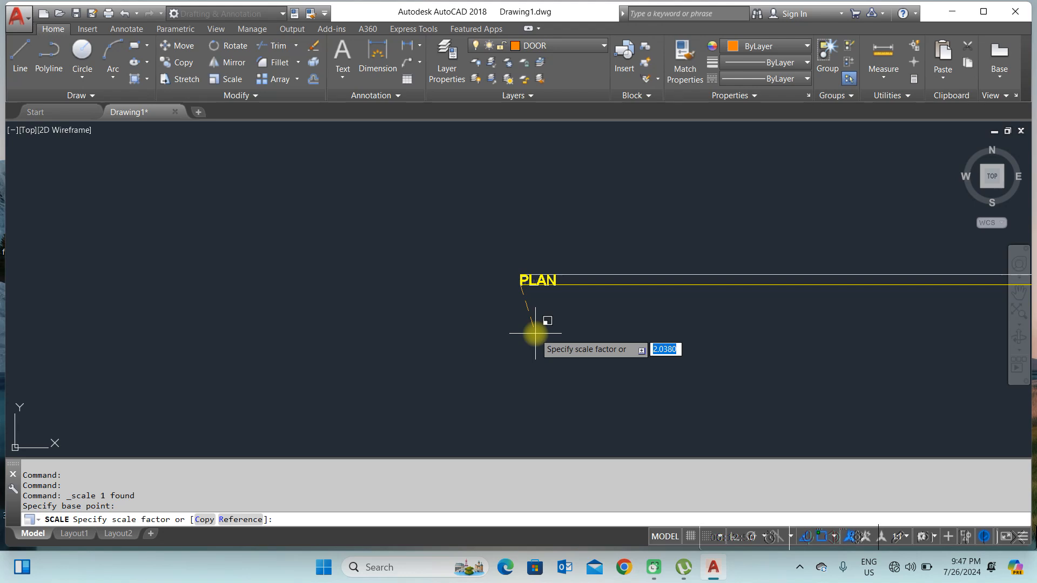
scroll(557, 379, "down", 10)
scroll(562, 377, "down", 5)
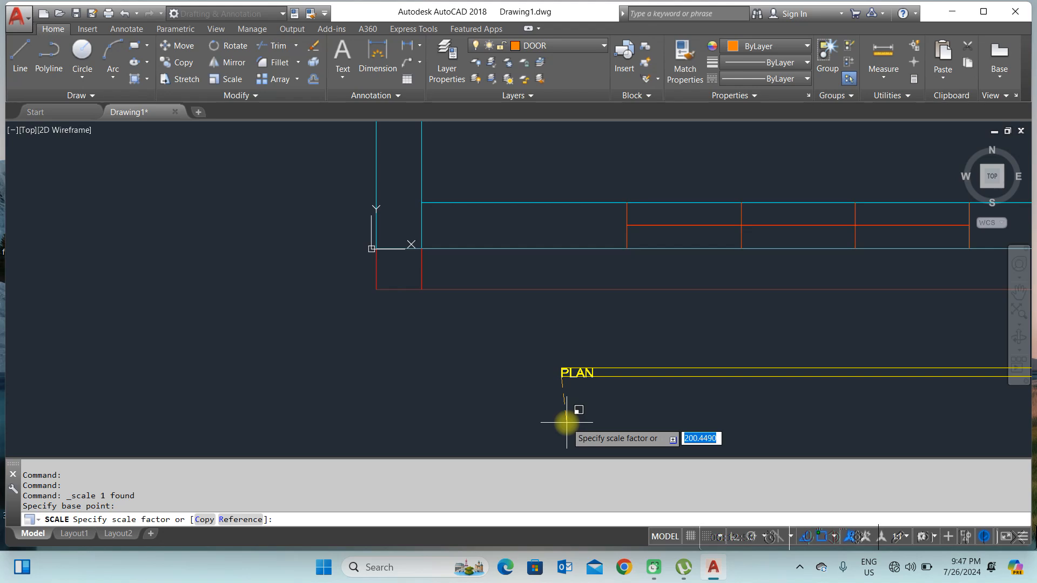
key("Escape")
Step: Set the PLAN label's text height to 200
key("space")
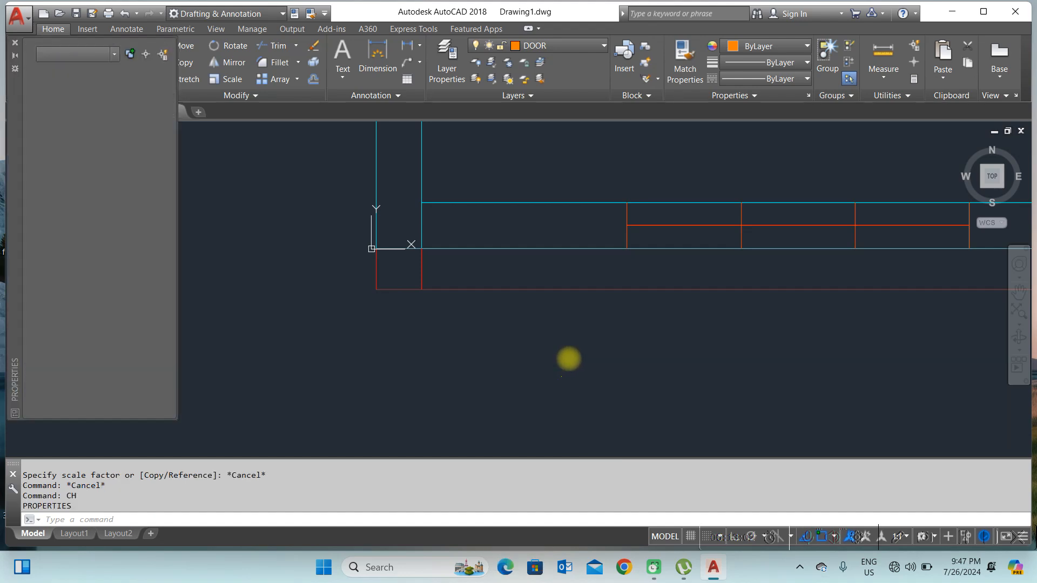
left_click(526, 336)
left_click(607, 400)
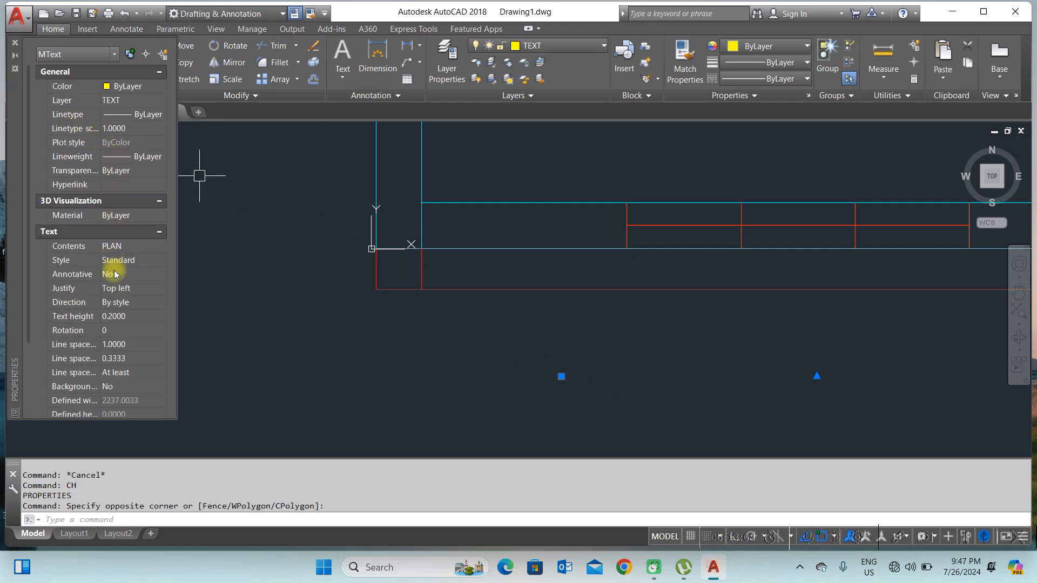
left_click(123, 318)
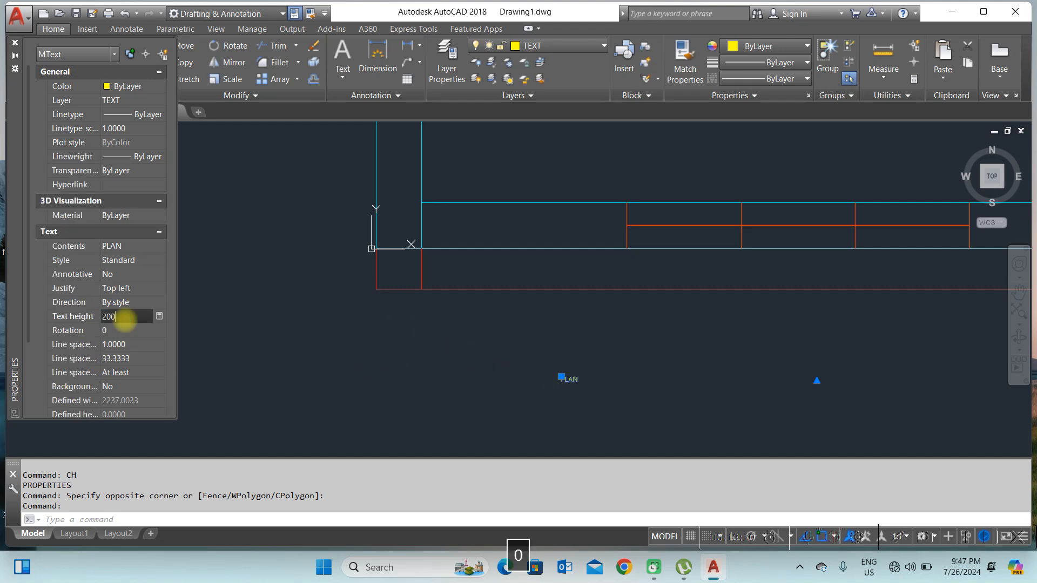
key("Return")
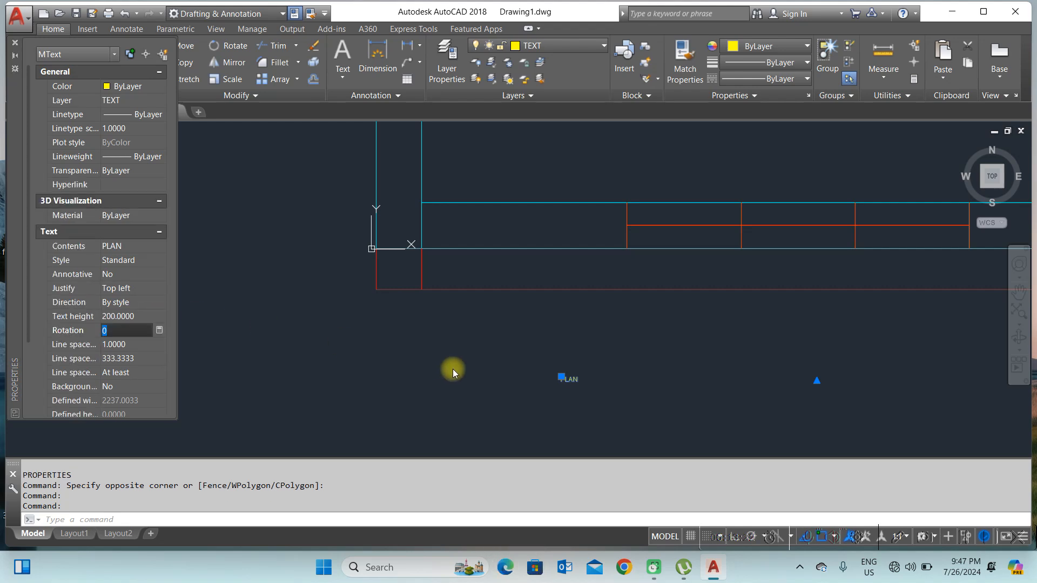
scroll(506, 330, "down", 2)
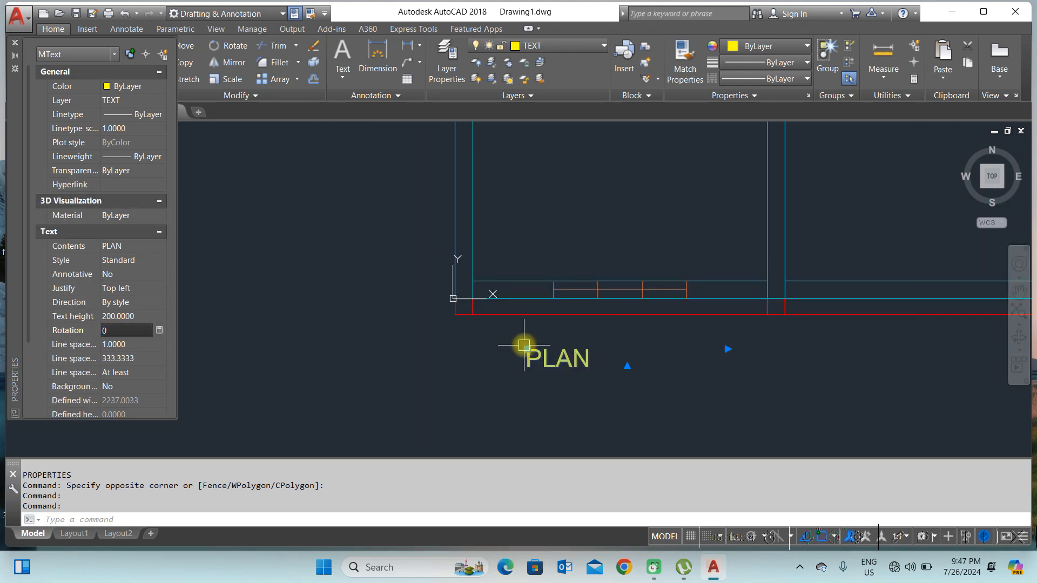
key("Escape")
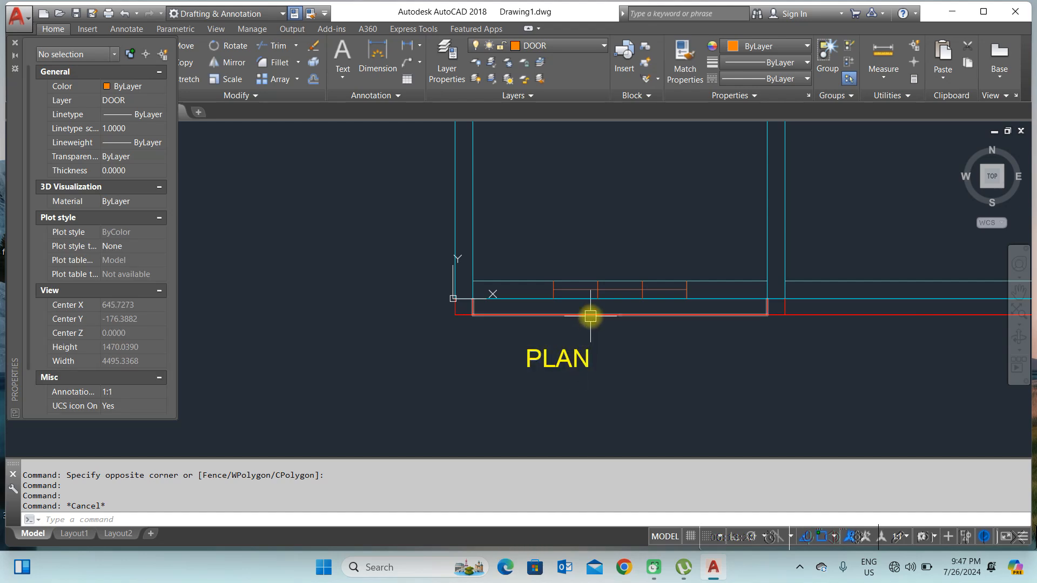
mouse_move(591, 316)
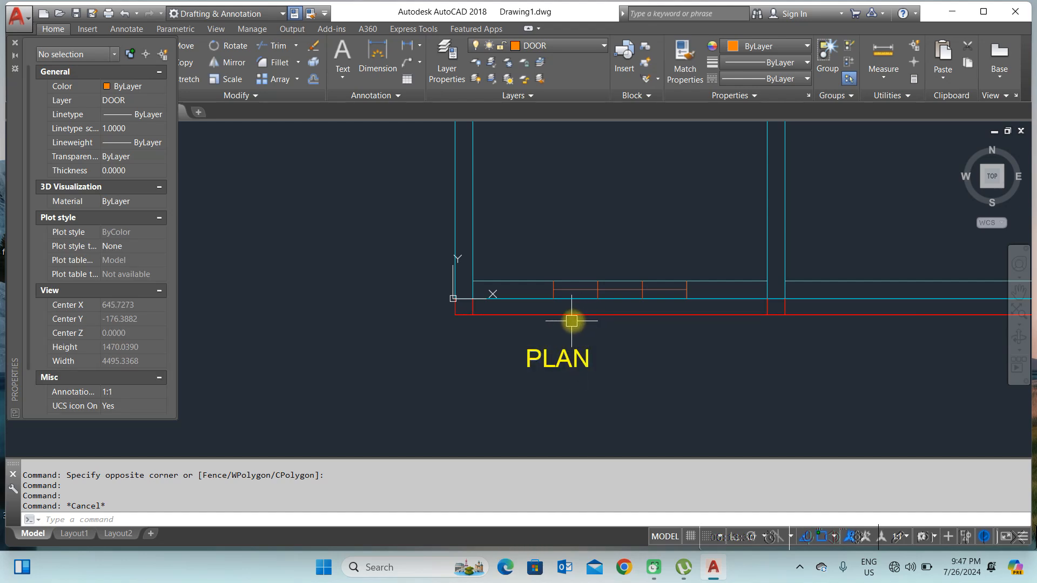
type("d")
key("space")
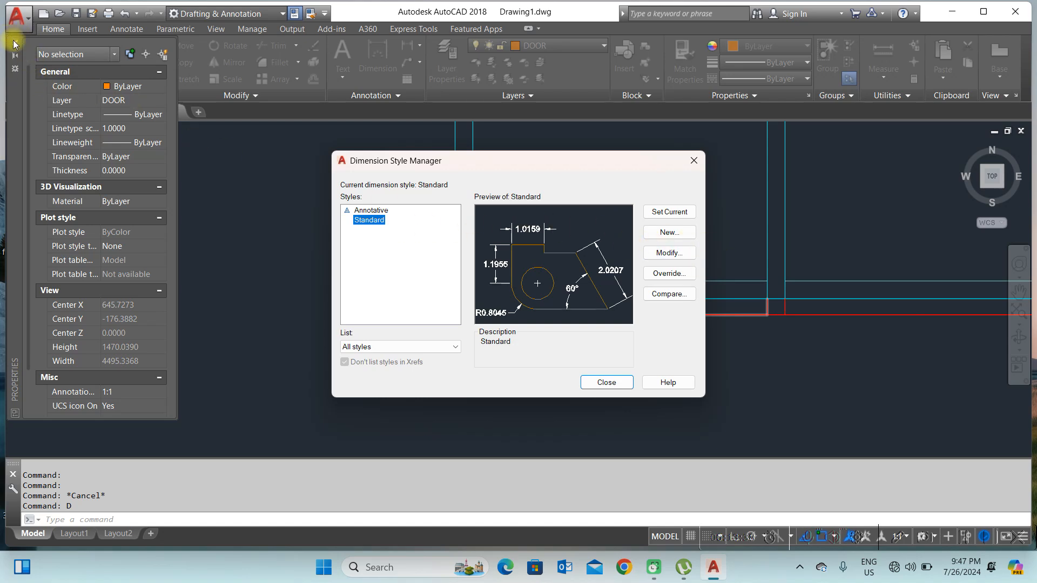
left_click(694, 161)
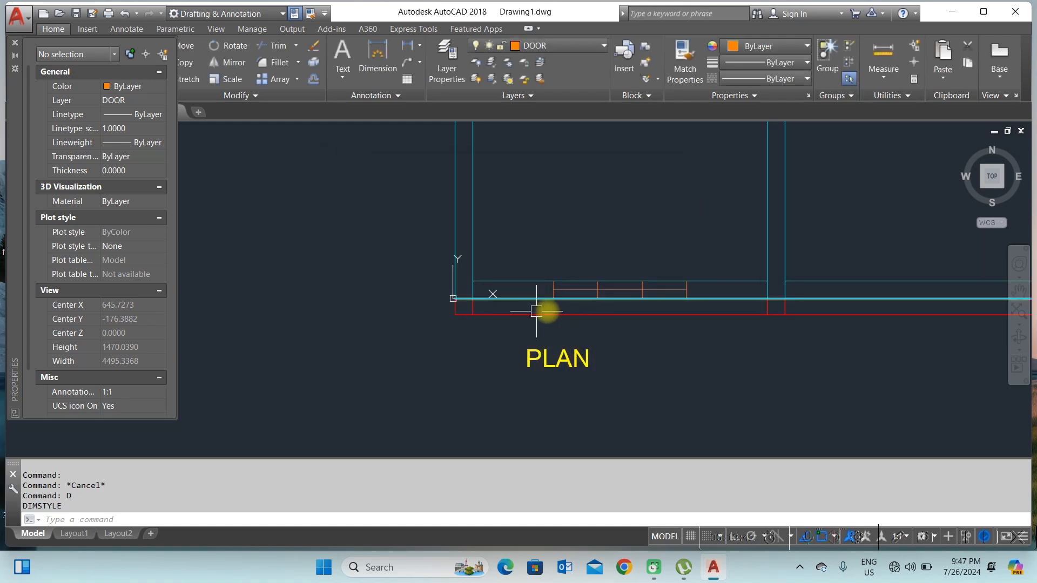
Step: Inspect the bottom dimension's style and arrow properties
left_click(664, 314)
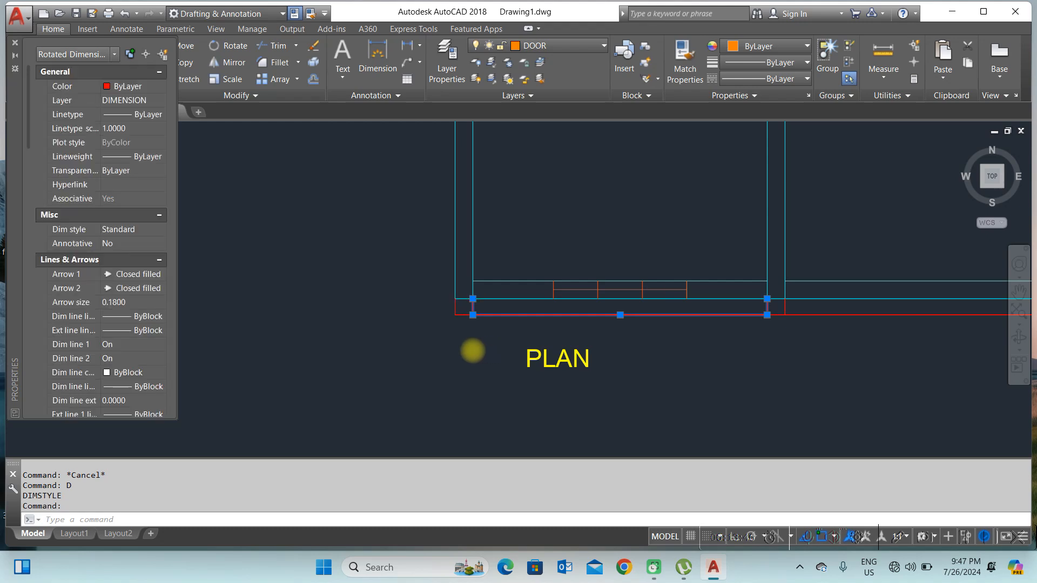
scroll(486, 348, "up", 2)
scroll(675, 286, "up", 5)
scroll(591, 257, "up", 8)
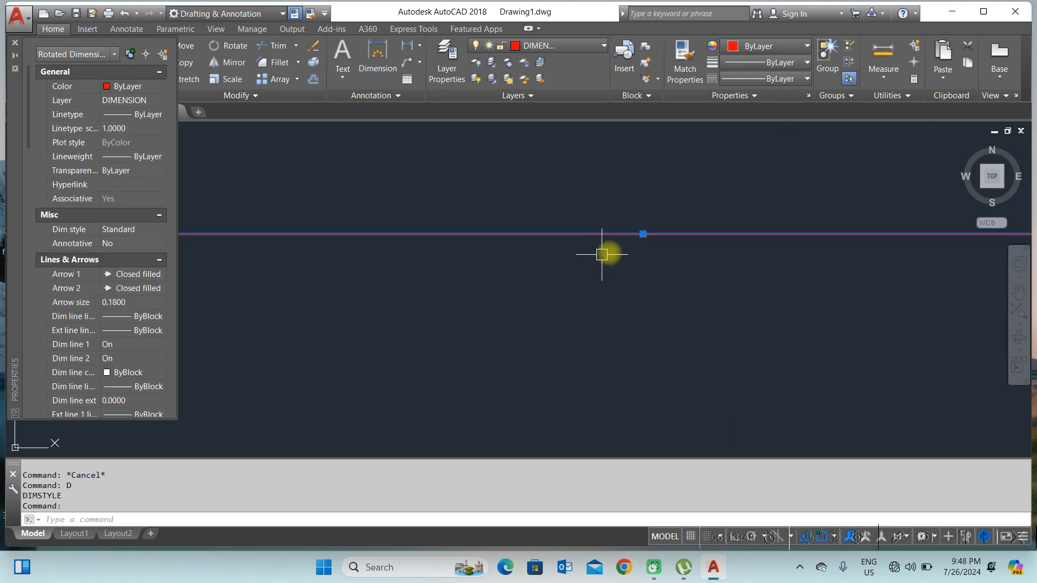
scroll(821, 128, "up", 5)
scroll(733, 181, "down", 5)
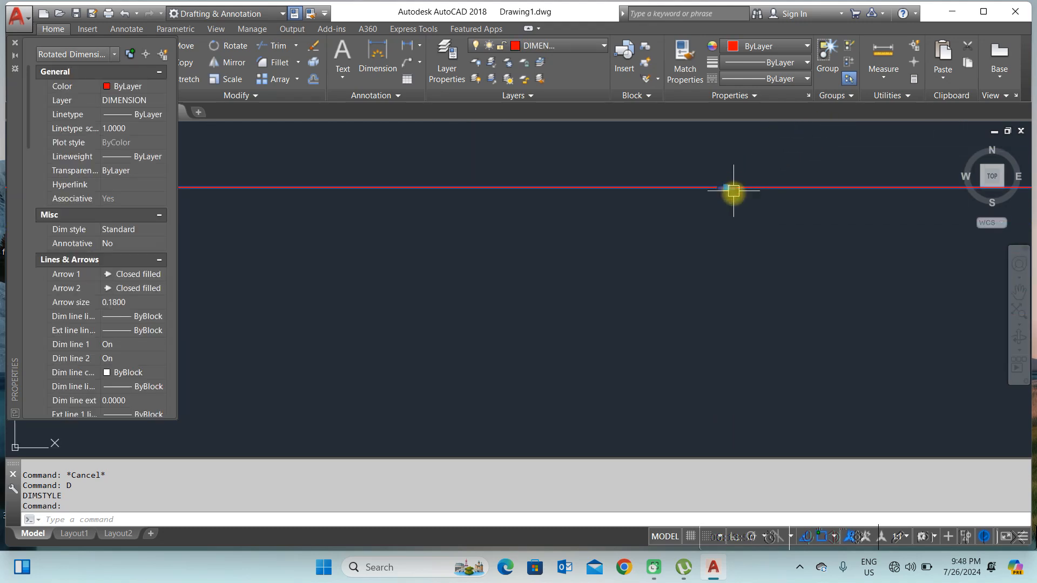
key("Escape")
key("Escape")
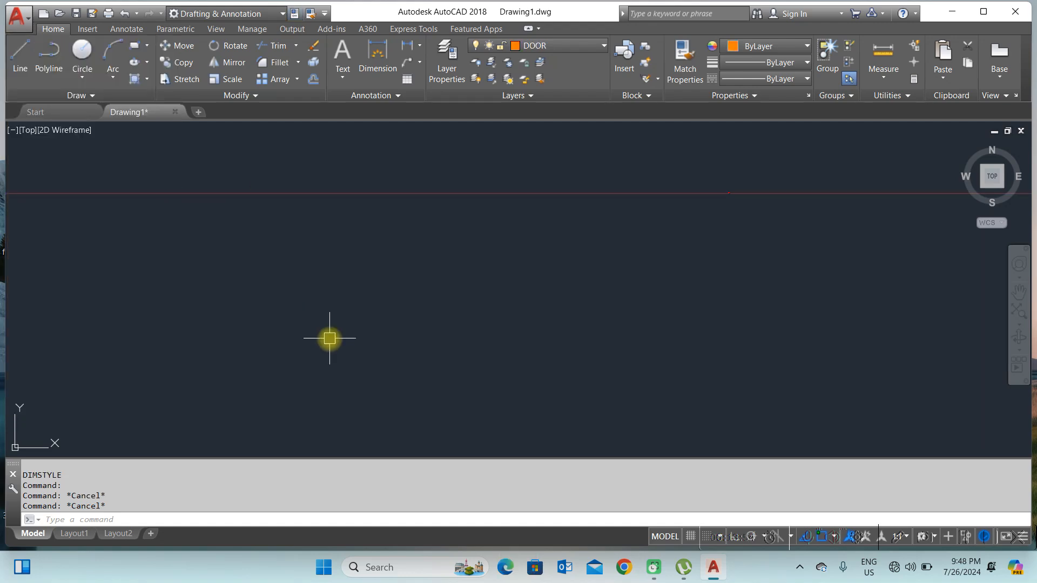
Step: Set the Standard dimension style's overall scale to 100 and make it current
type("D")
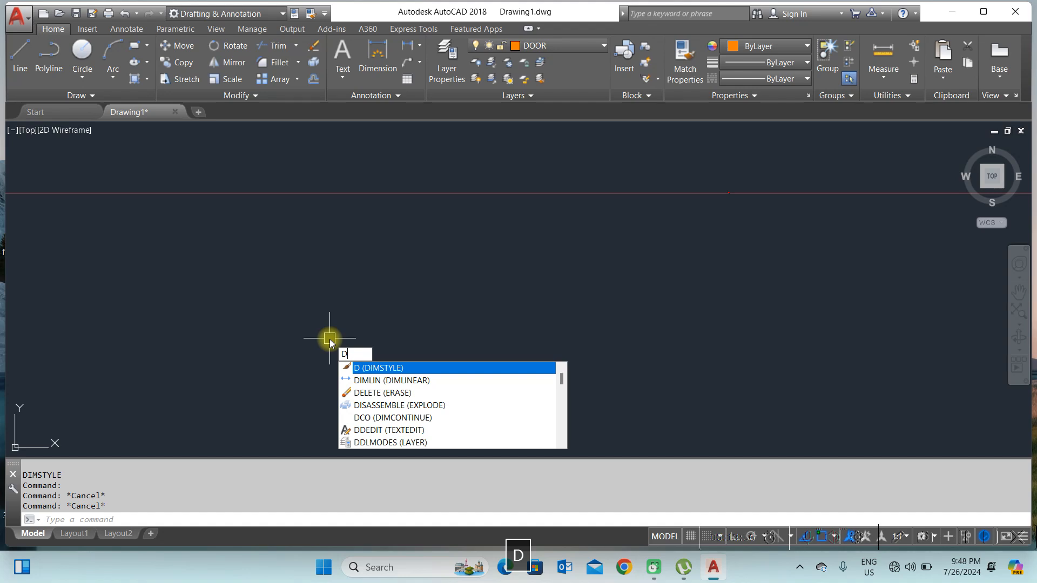
key("Return")
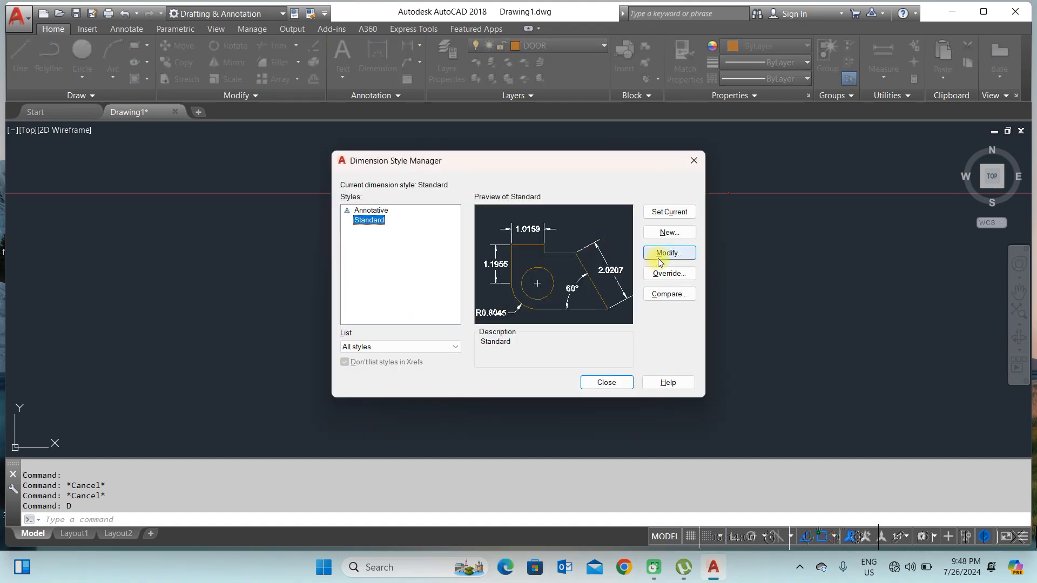
left_click(664, 254)
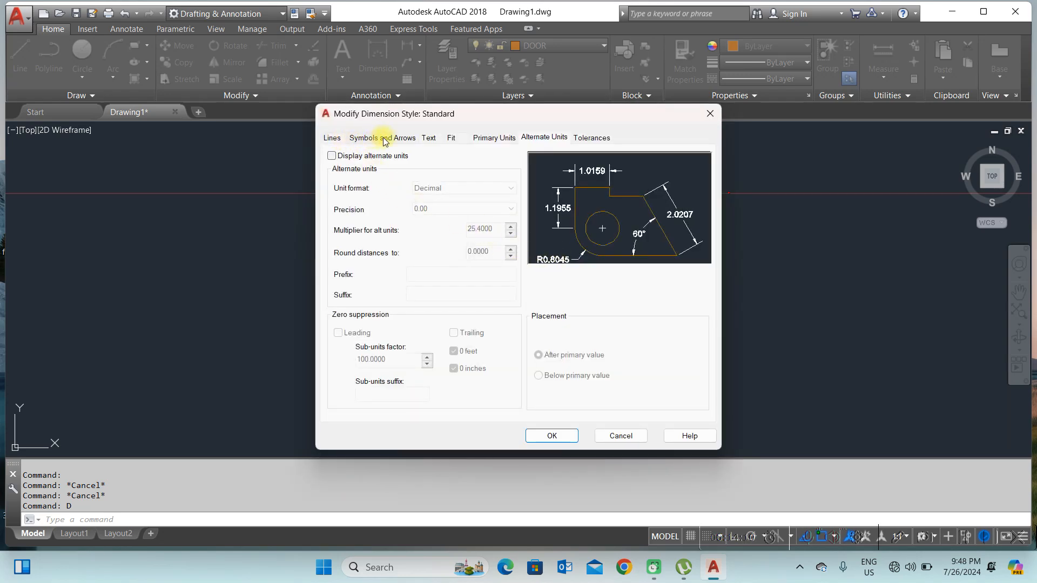
left_click(450, 138)
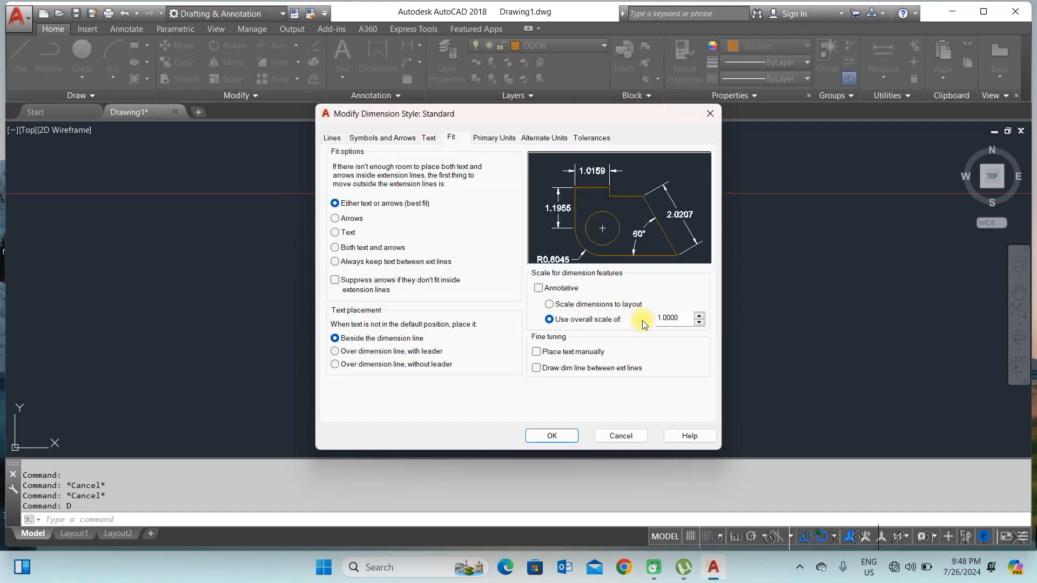
left_click(335, 139)
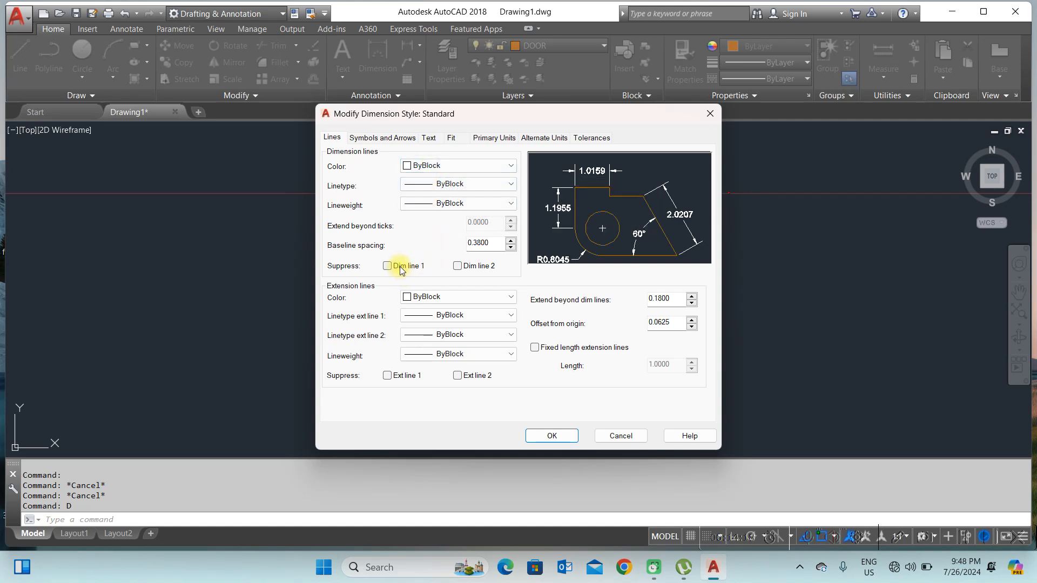
left_click(371, 139)
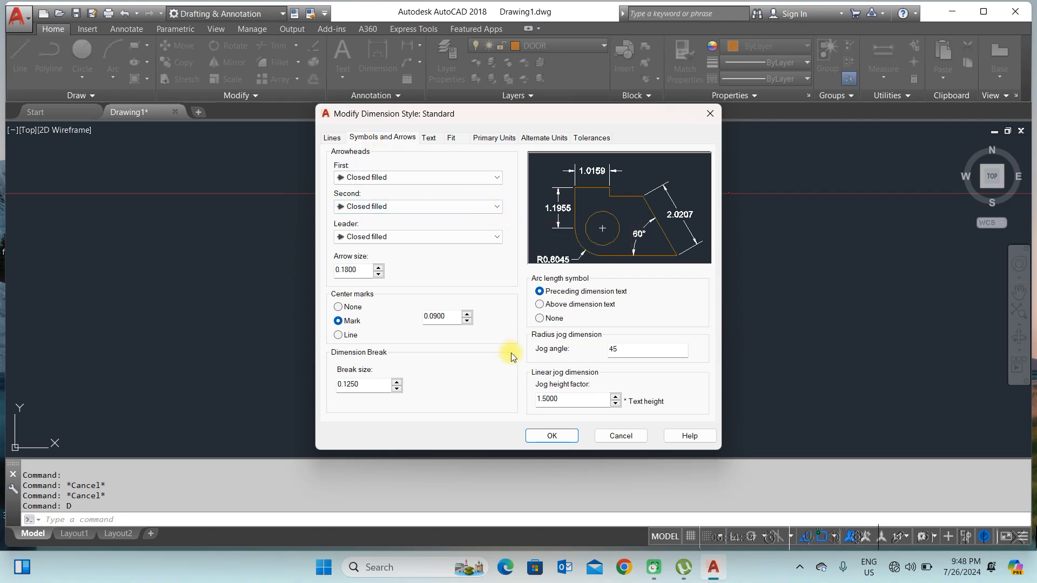
left_click(430, 138)
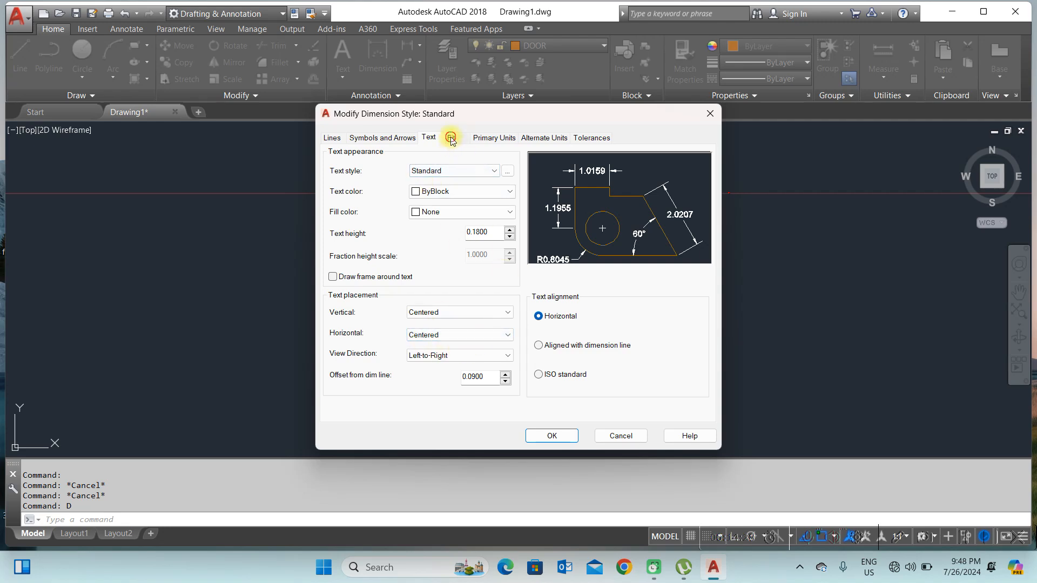
left_click(451, 138)
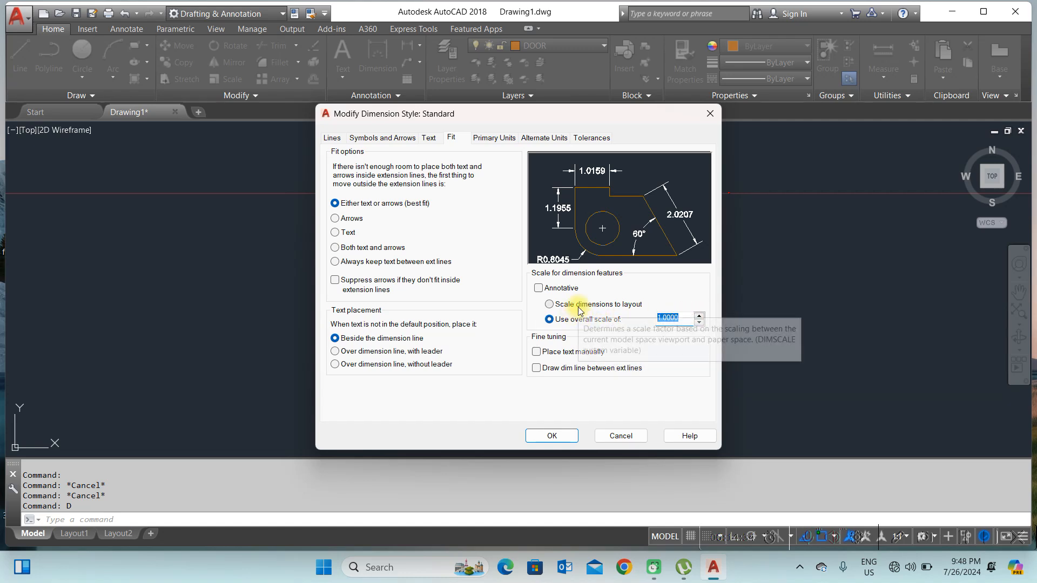
type("1")
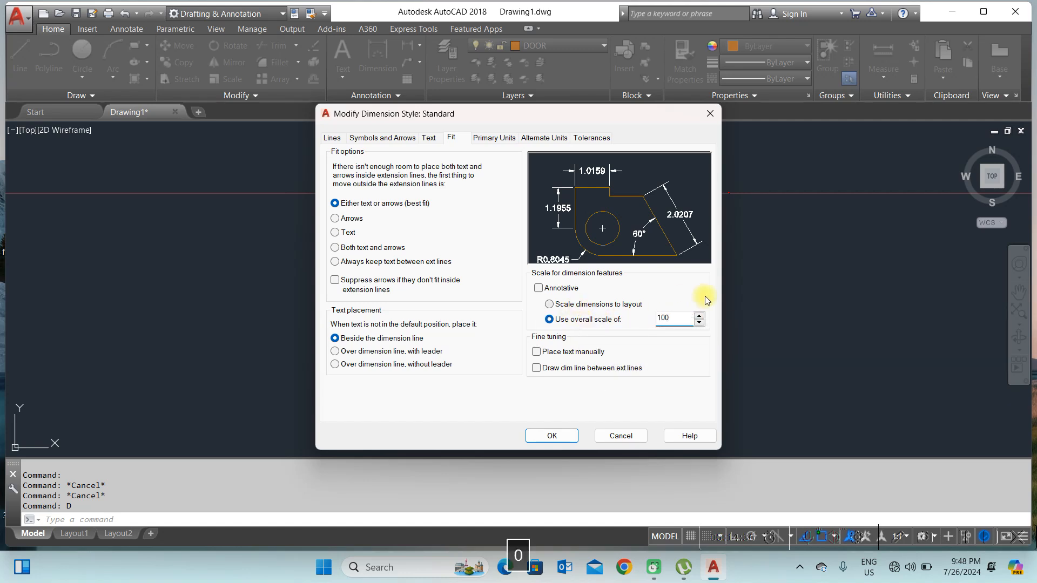
left_click(560, 440)
left_click(663, 214)
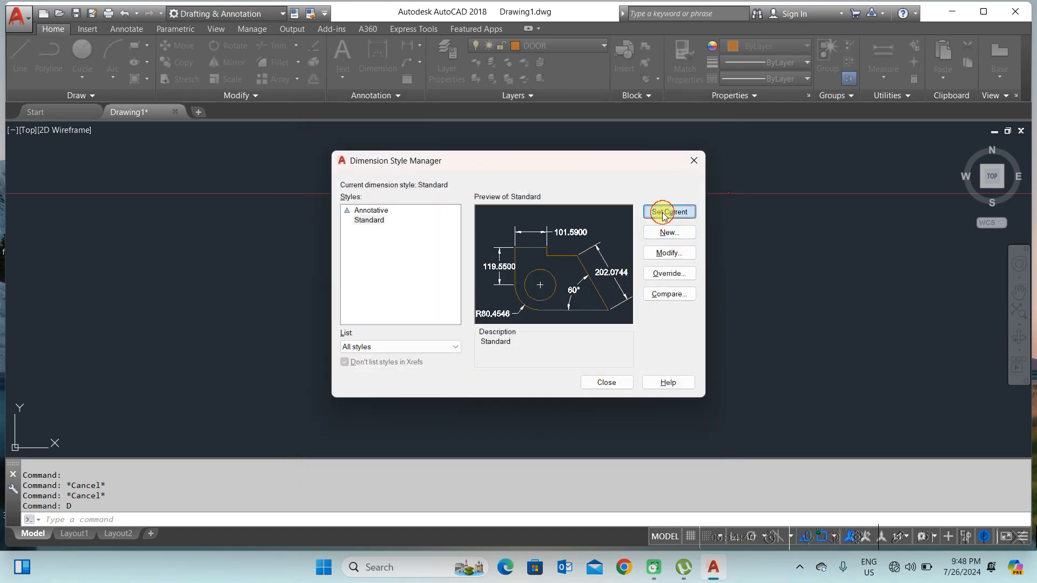
left_click(606, 382)
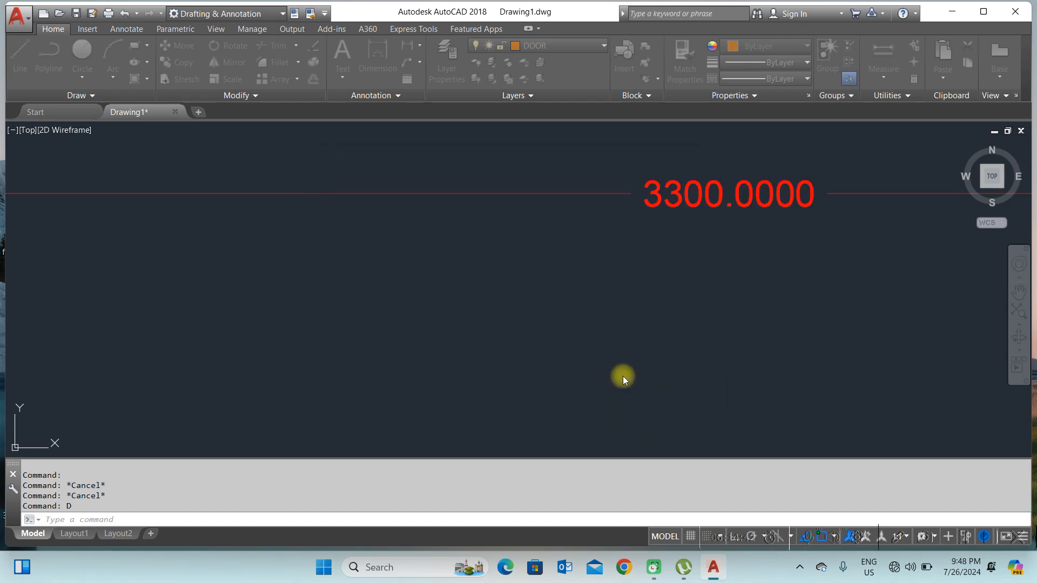
Step: Change the Standard dimension style's overall scale to 20 and apply it
scroll(642, 278, "down", 10)
scroll(657, 283, "up", 4)
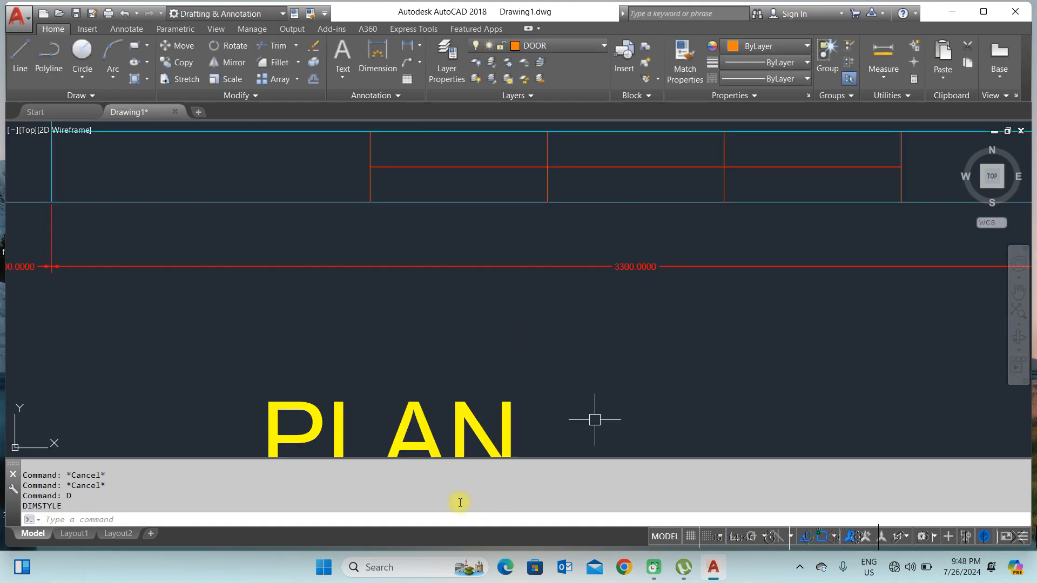
scroll(627, 302, "down", 4)
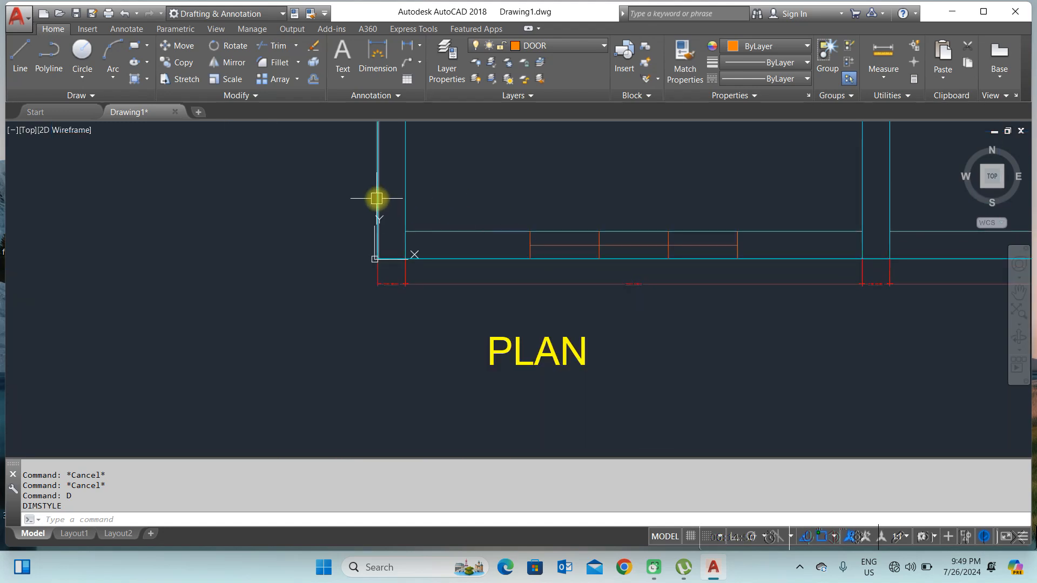
type("D")
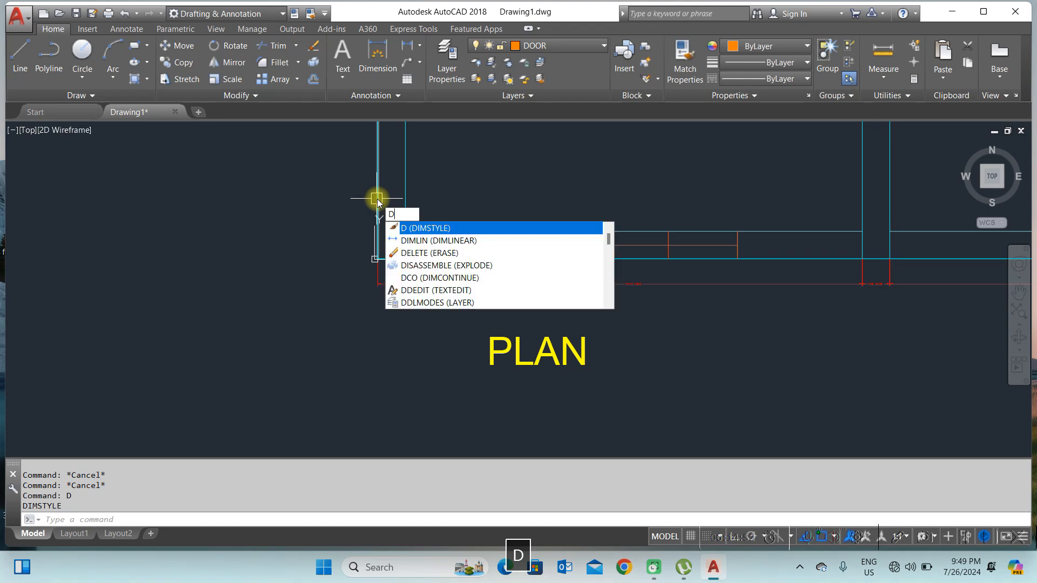
key("Return")
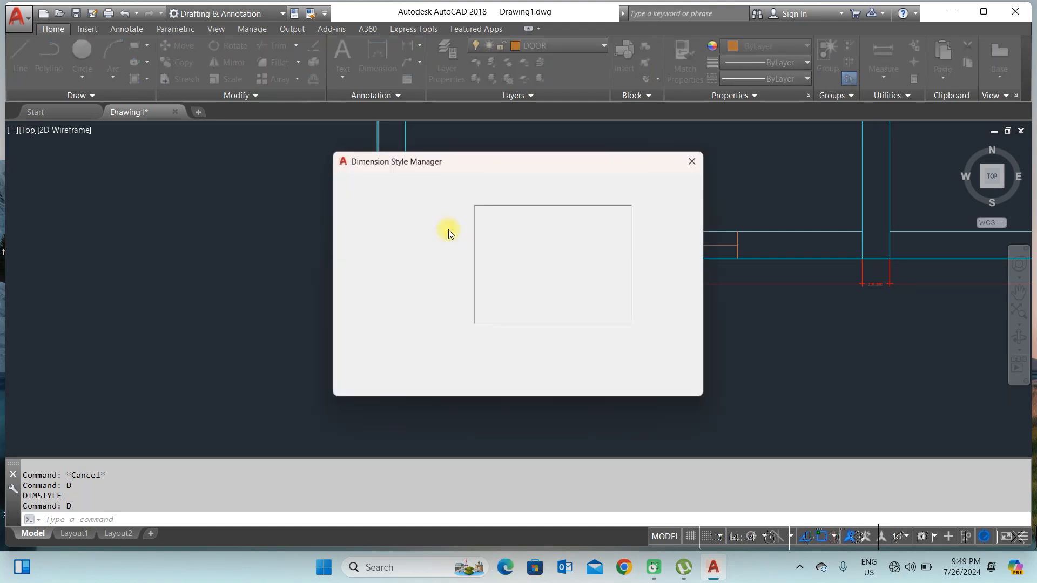
left_click(667, 254)
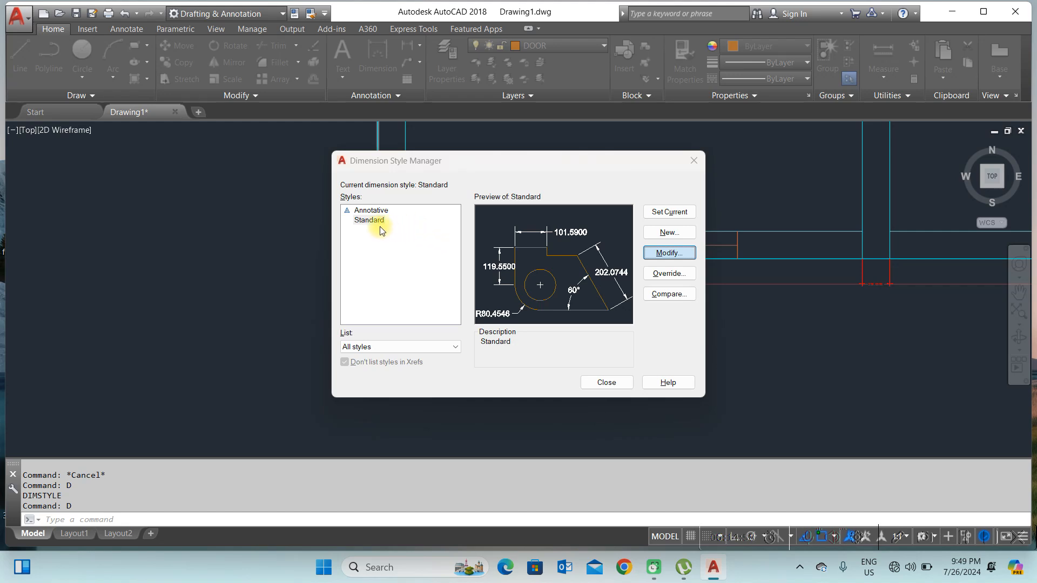
left_click(678, 254)
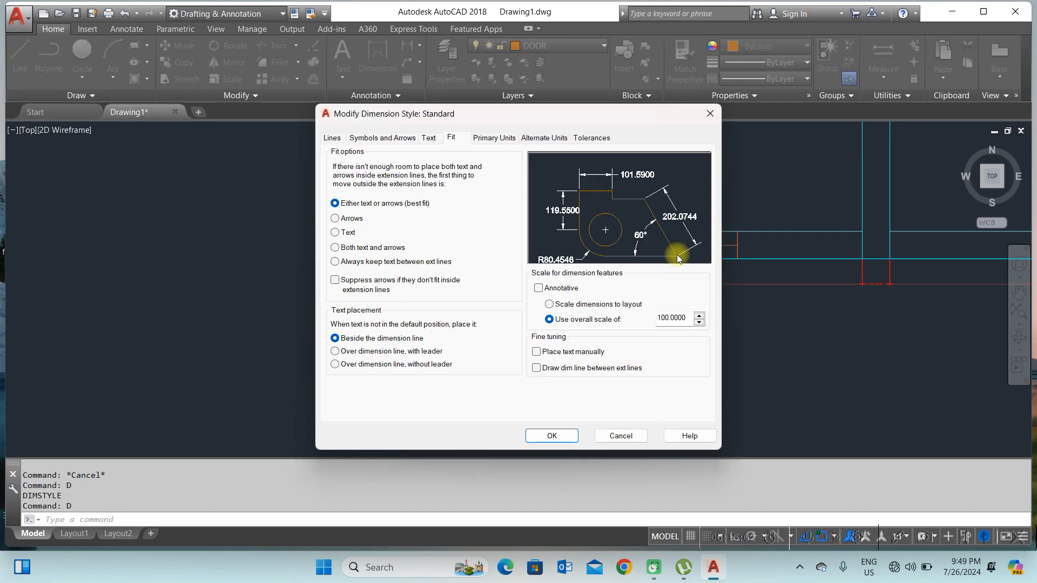
left_click_drag(683, 318, 596, 329)
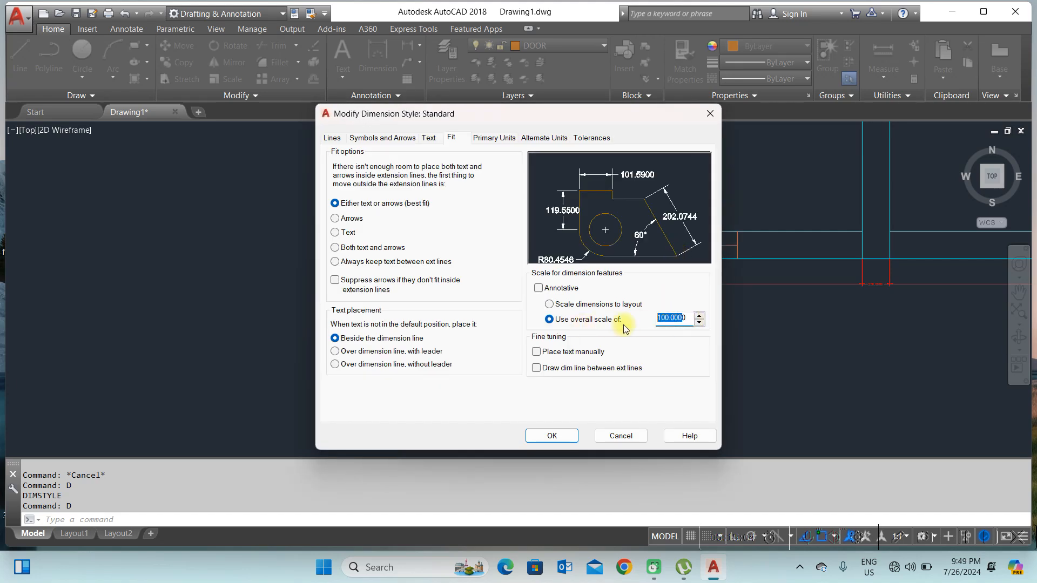
key("Delete")
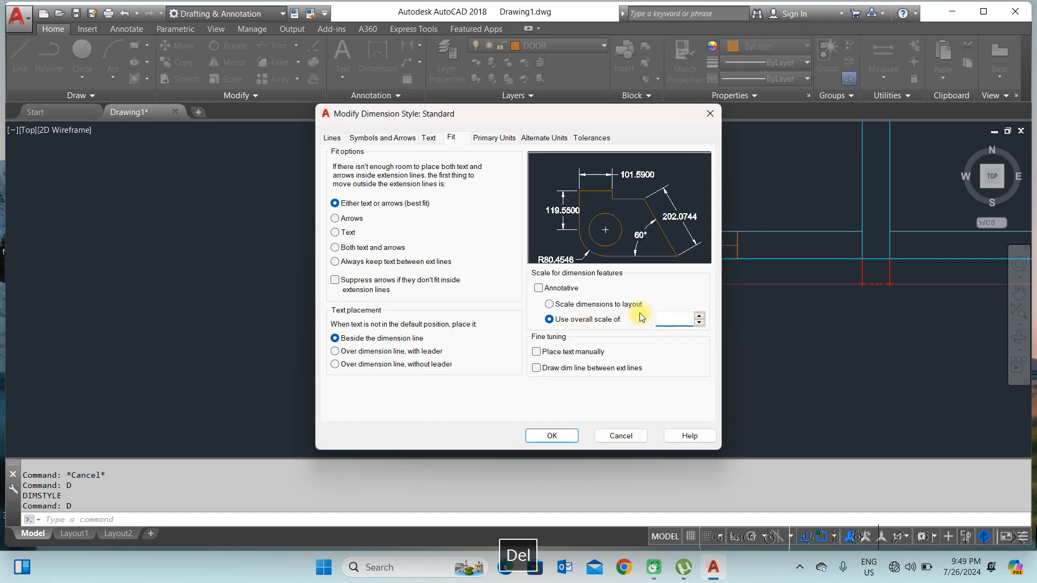
type("200")
left_click_drag(575, 119, 336, 127)
left_click(328, 446)
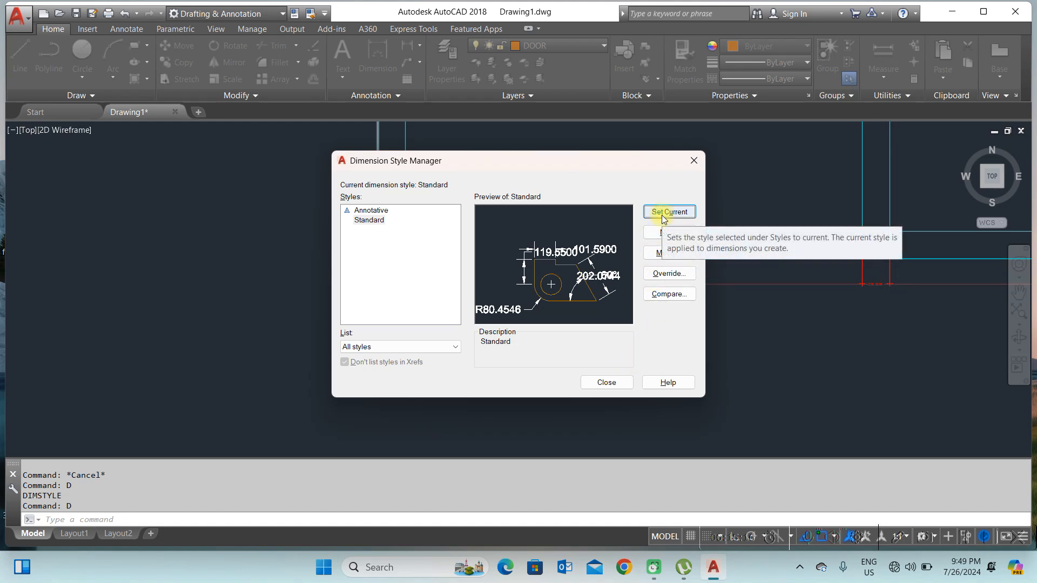
left_click(617, 385)
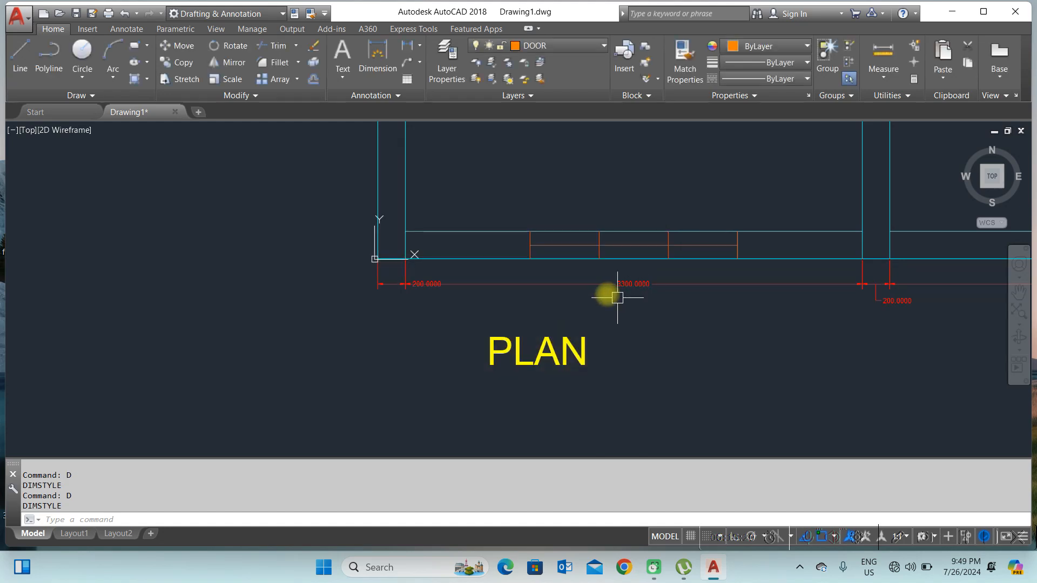
Step: Examine the rescaled dimensions along the plan's lower wall
scroll(414, 301, "up", 1)
scroll(546, 287, "down", 3)
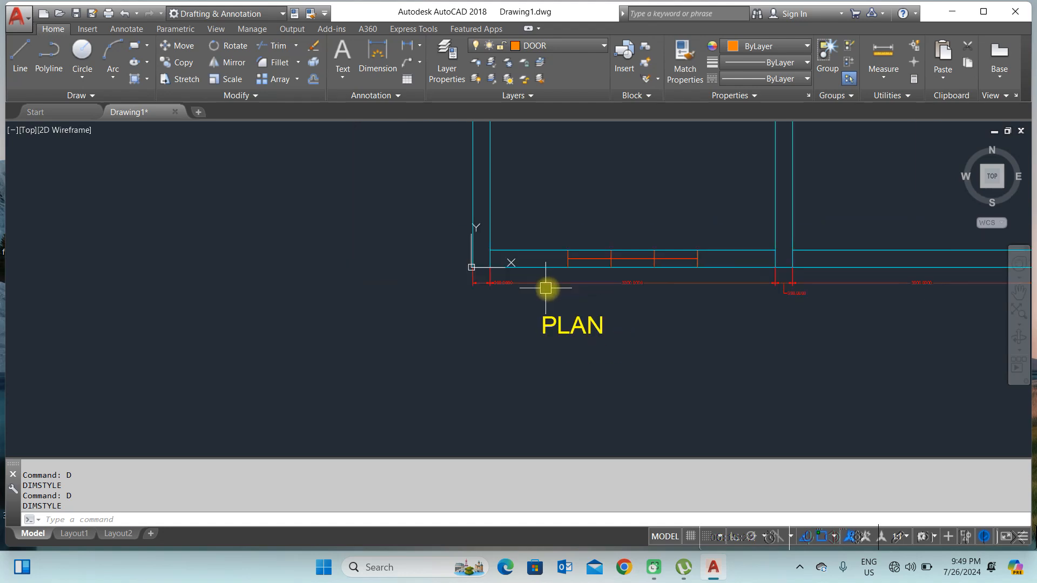
scroll(574, 297, "down", 4)
middle_click_drag(675, 289, 536, 299)
scroll(589, 301, "up", 4)
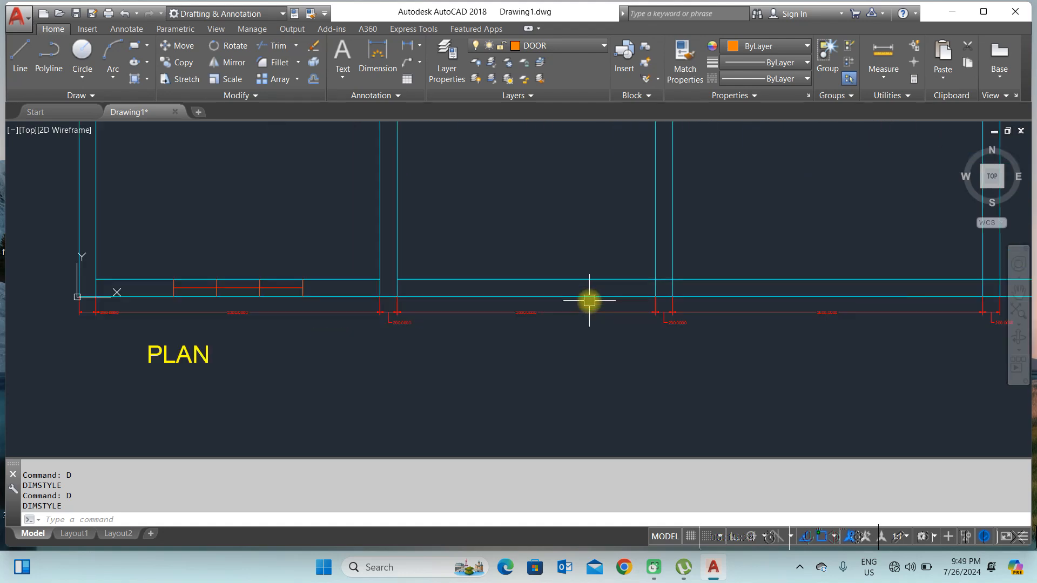
scroll(373, 314, "up", 6)
scroll(407, 336, "up", 4)
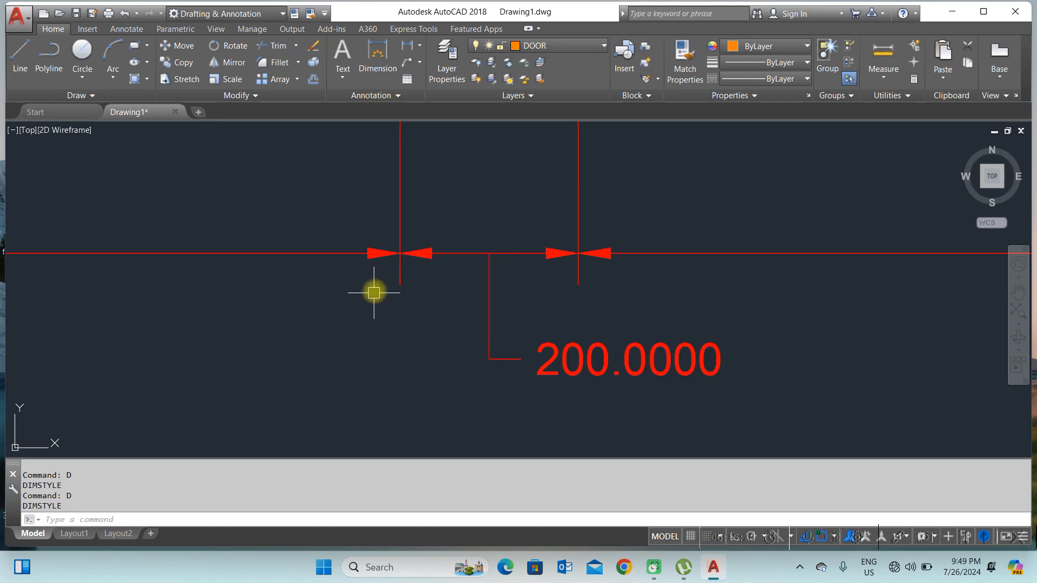
scroll(583, 315, "down", 6)
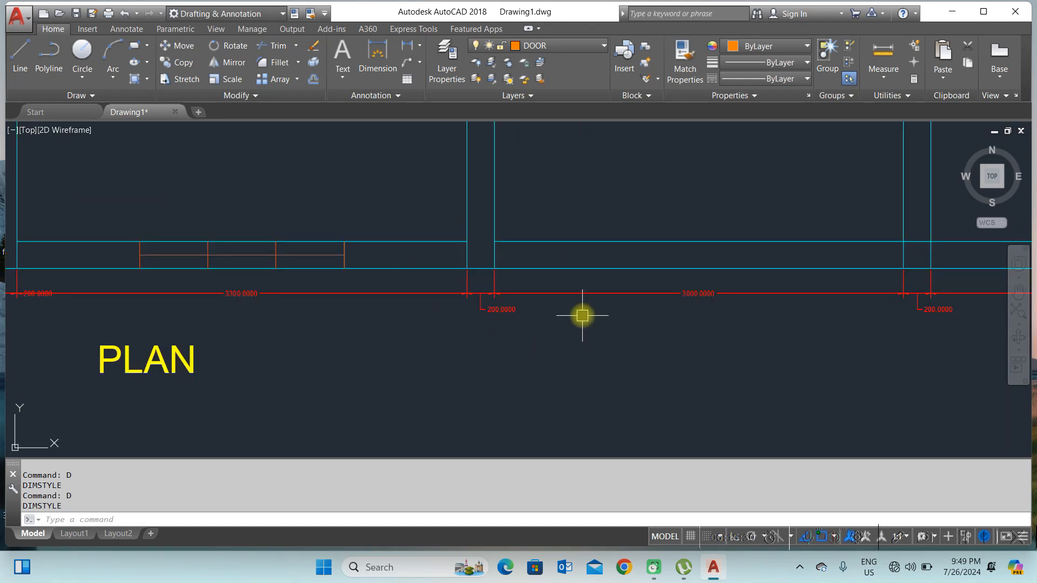
scroll(542, 335, "down", 4)
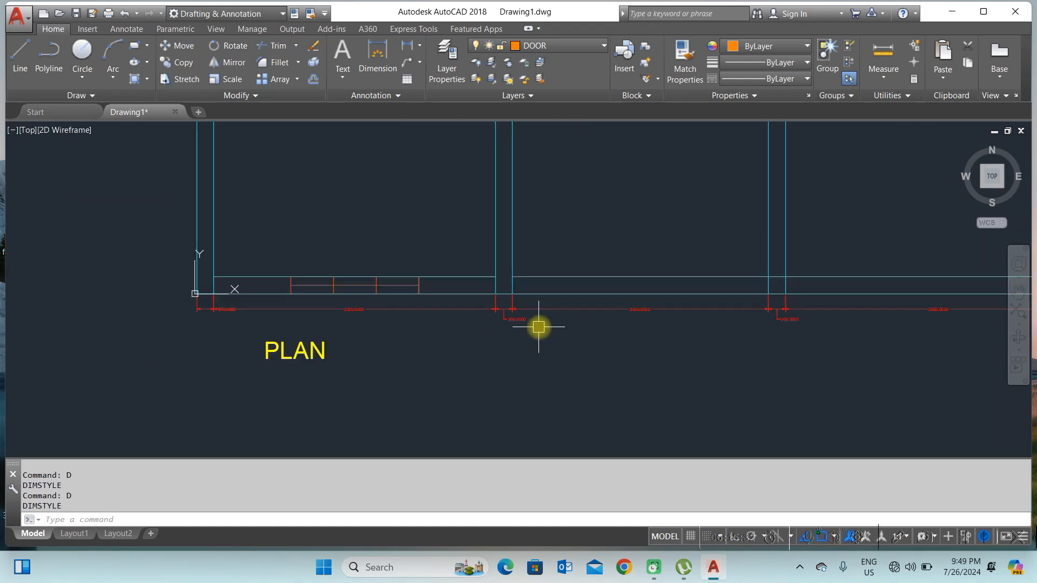
scroll(539, 326, "down", 4)
middle_click_drag(559, 224, 481, 291)
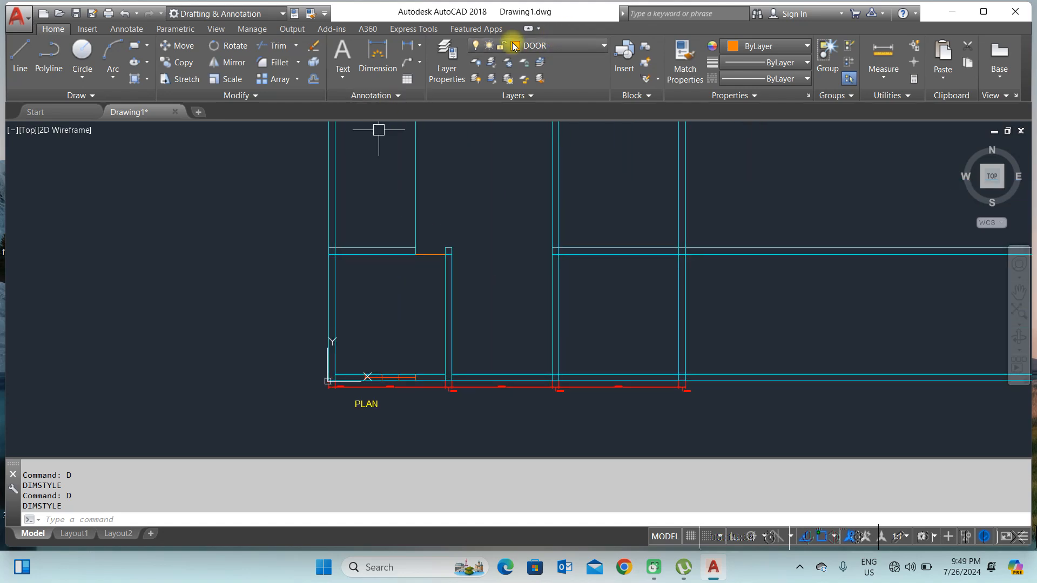
scroll(586, 261, "down", 2)
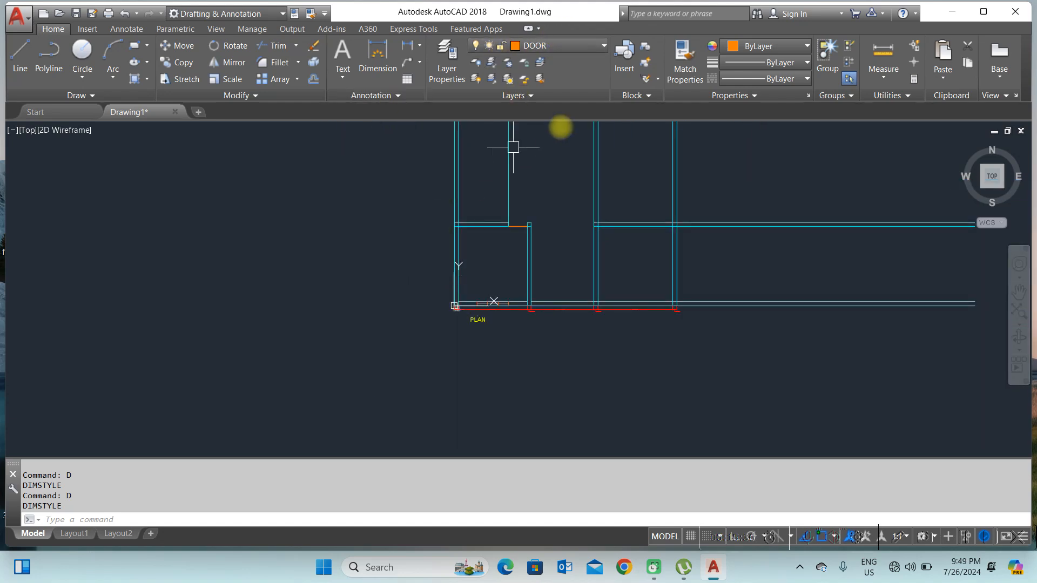
scroll(477, 313, "up", 8)
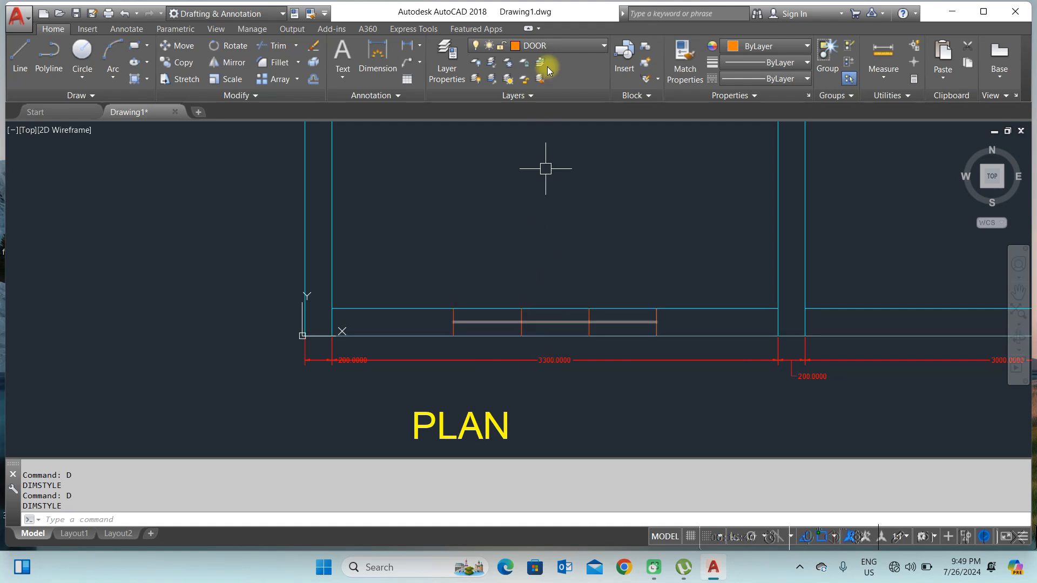
Step: On the TEXT layer, add multiline text 'W' in the room above the lower-left window
left_click(550, 45)
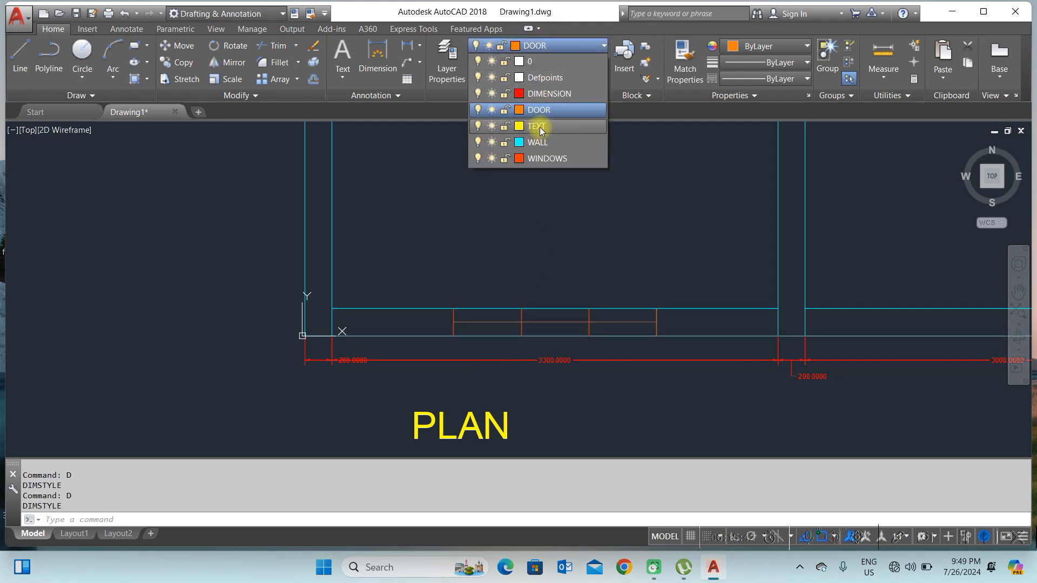
left_click(540, 129)
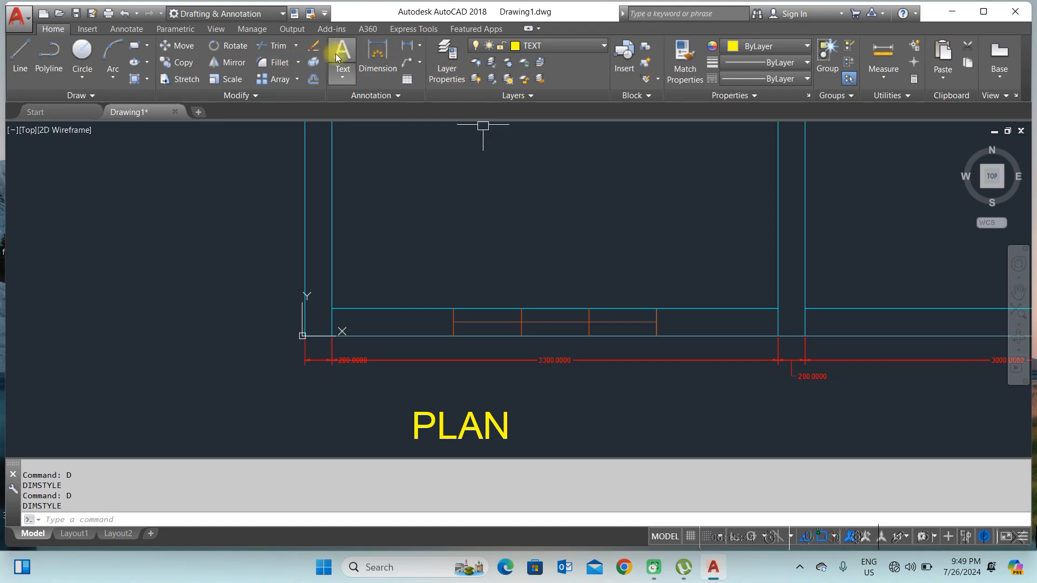
left_click(342, 75)
left_click(360, 108)
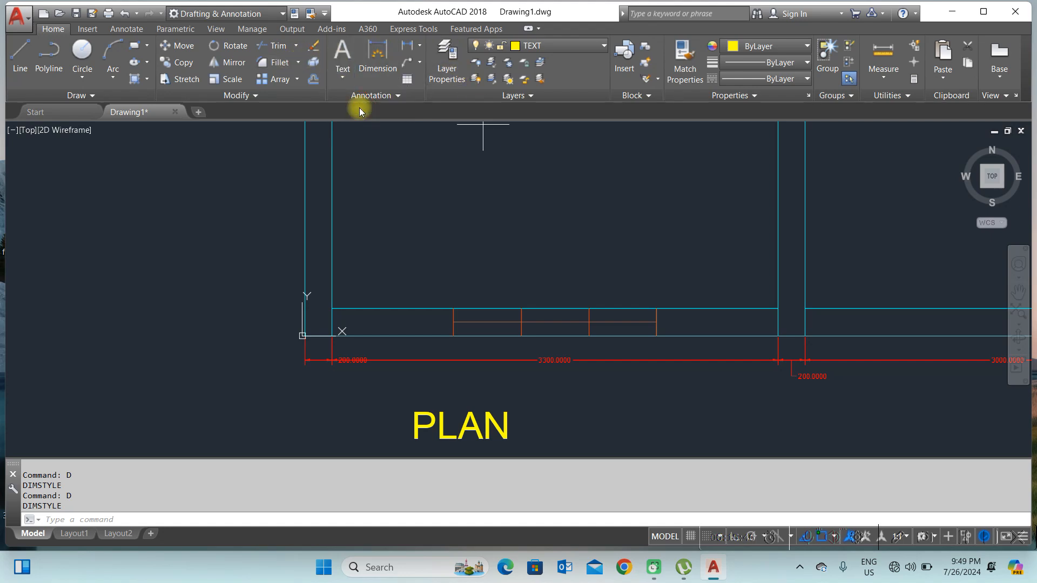
left_click(505, 264)
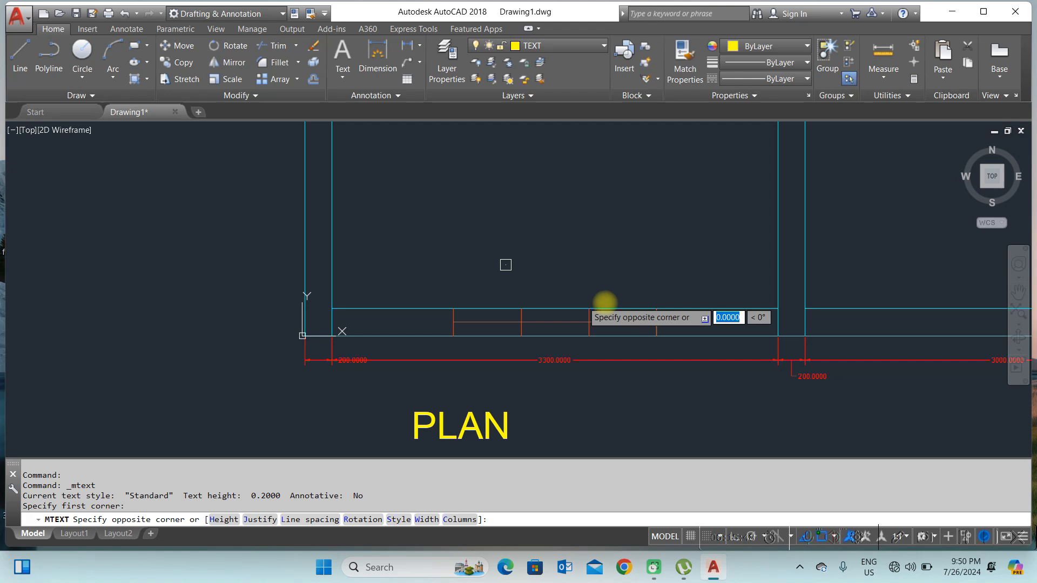
left_click(622, 307)
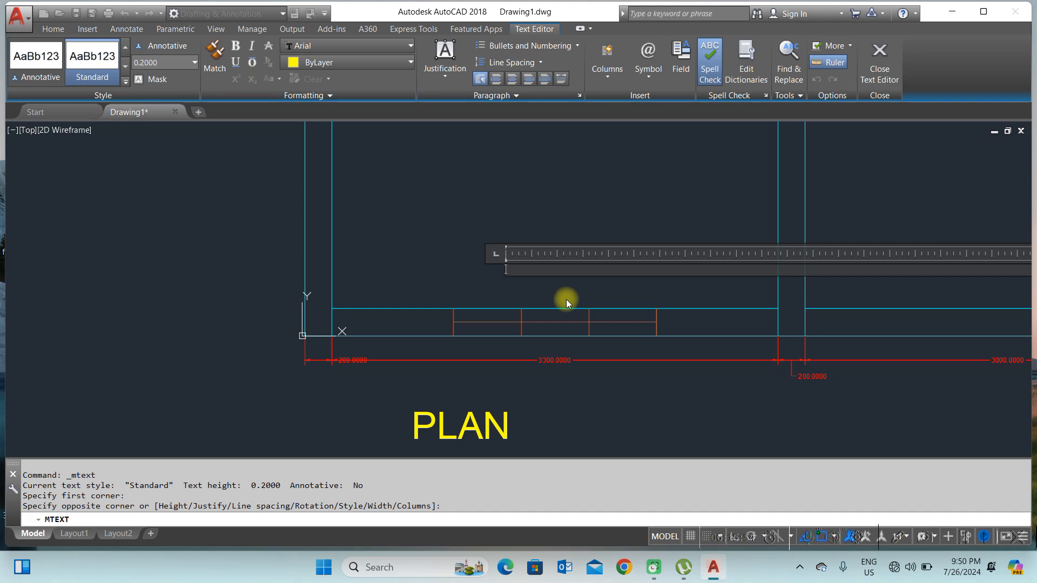
type("W")
left_click(497, 208)
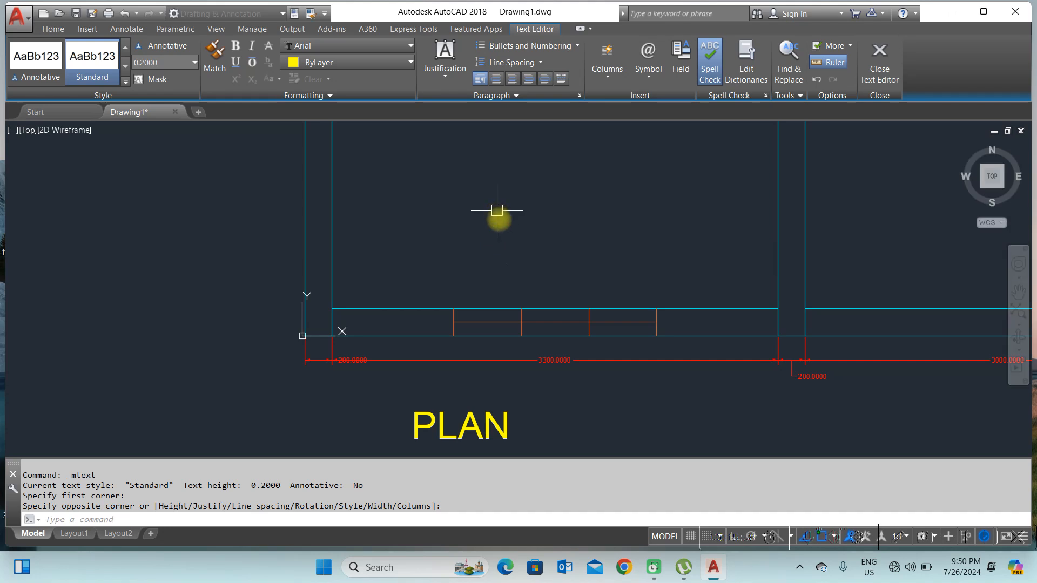
Step: Select the new W text label inside the room
left_click(470, 238)
left_click(528, 283)
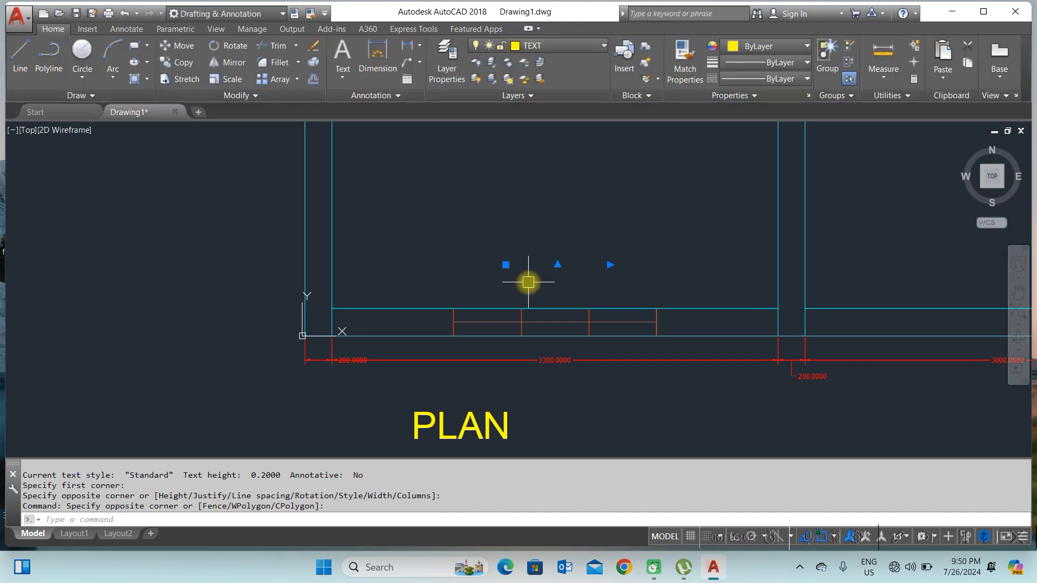
scroll(497, 268, "up", 5)
scroll(545, 291, "down", 5)
scroll(507, 283, "up", 6)
scroll(514, 277, "down", 4)
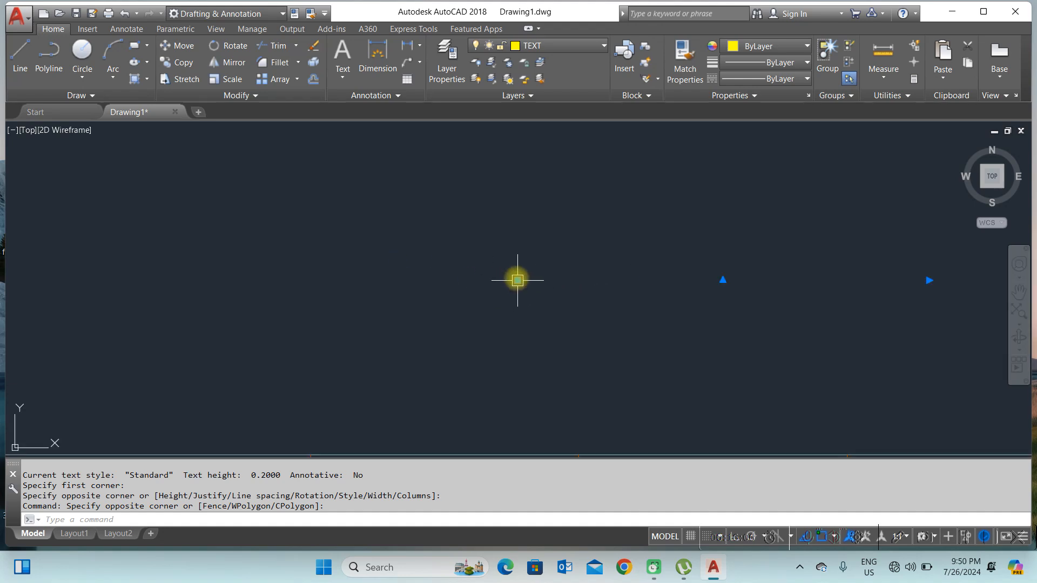
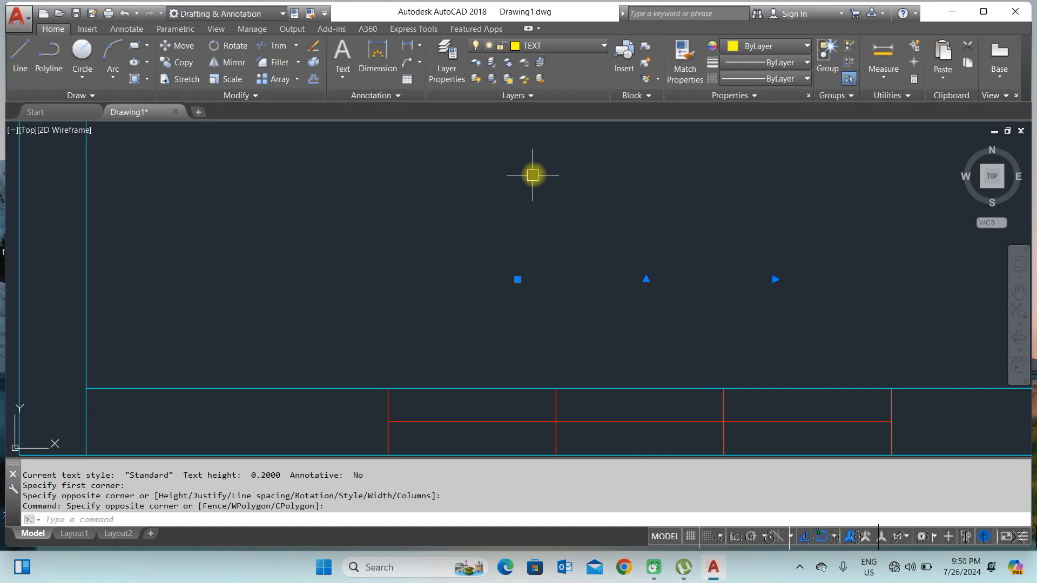
left_click(684, 70)
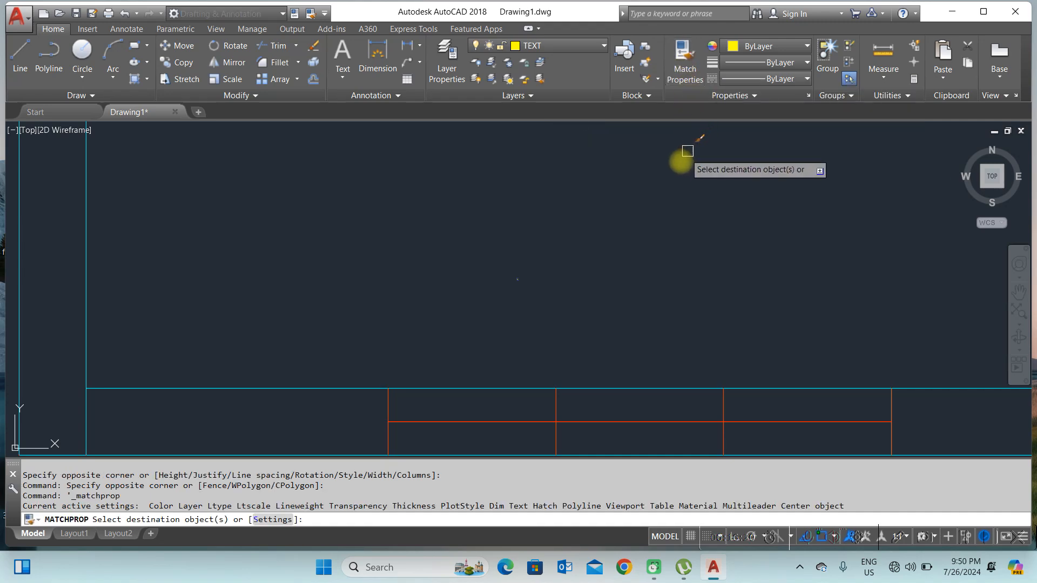
right_click(533, 280)
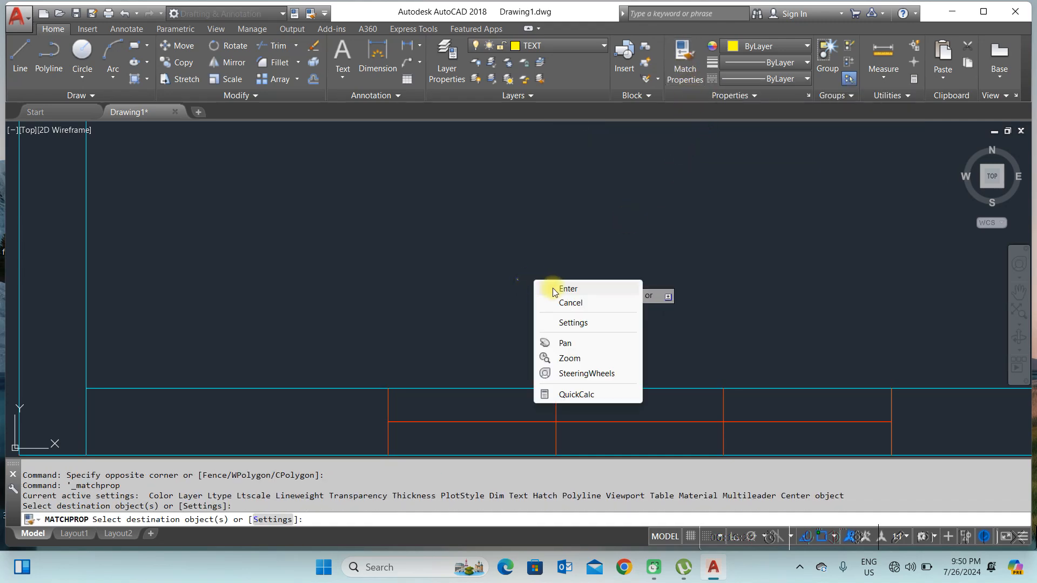
left_click(555, 288)
scroll(521, 288, "up", 2)
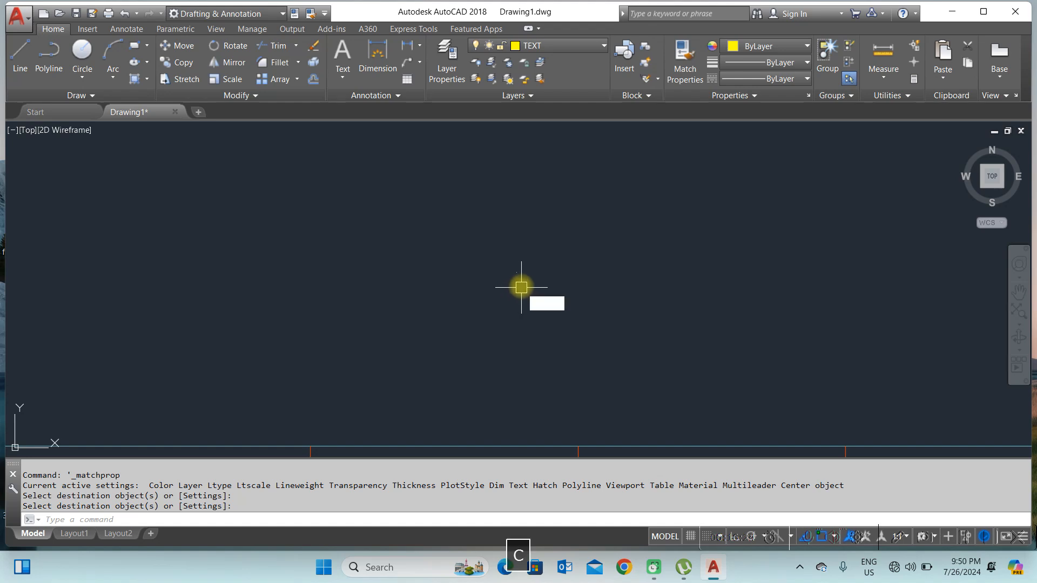
Step: Open the properties of the W label to inspect its text settings, then close them
type("CH")
key("space")
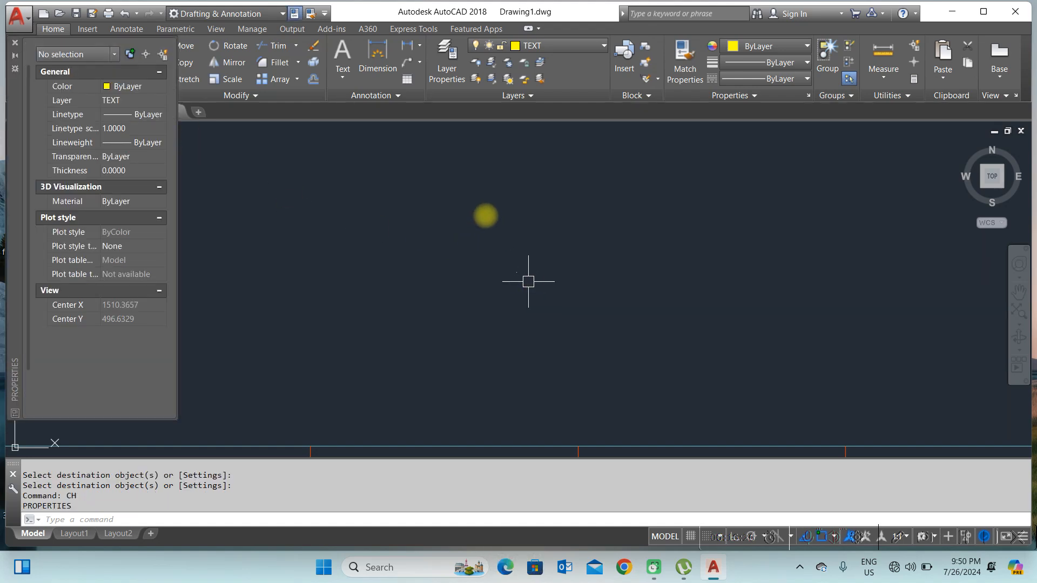
left_click(452, 182)
left_click(611, 317)
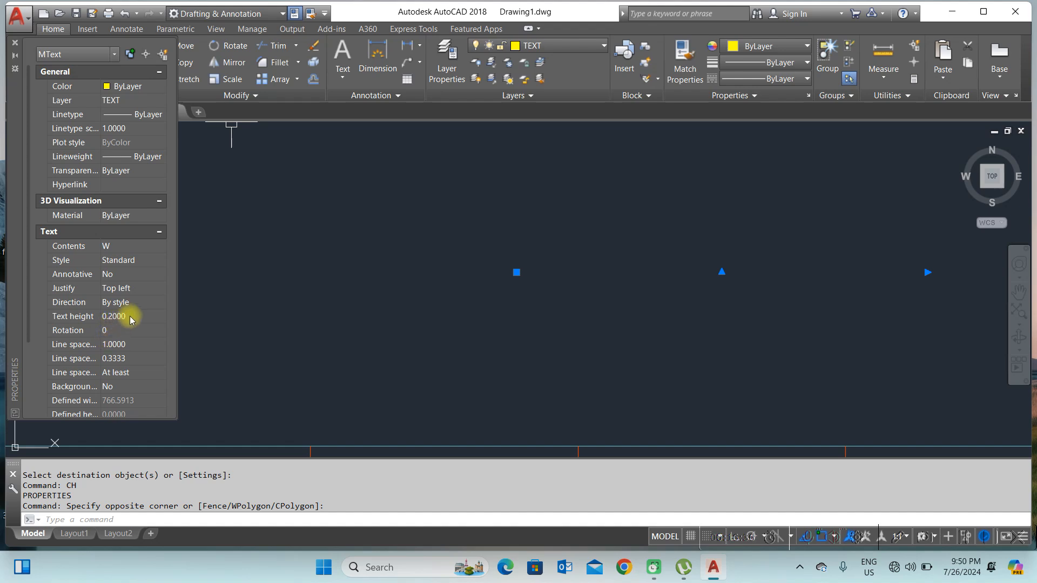
key("Escape")
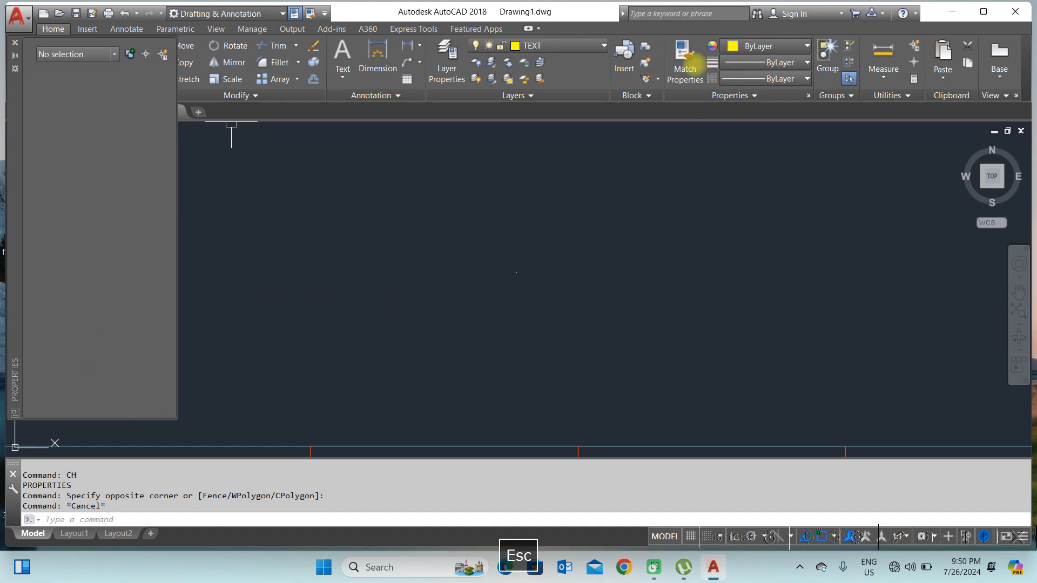
left_click(15, 43)
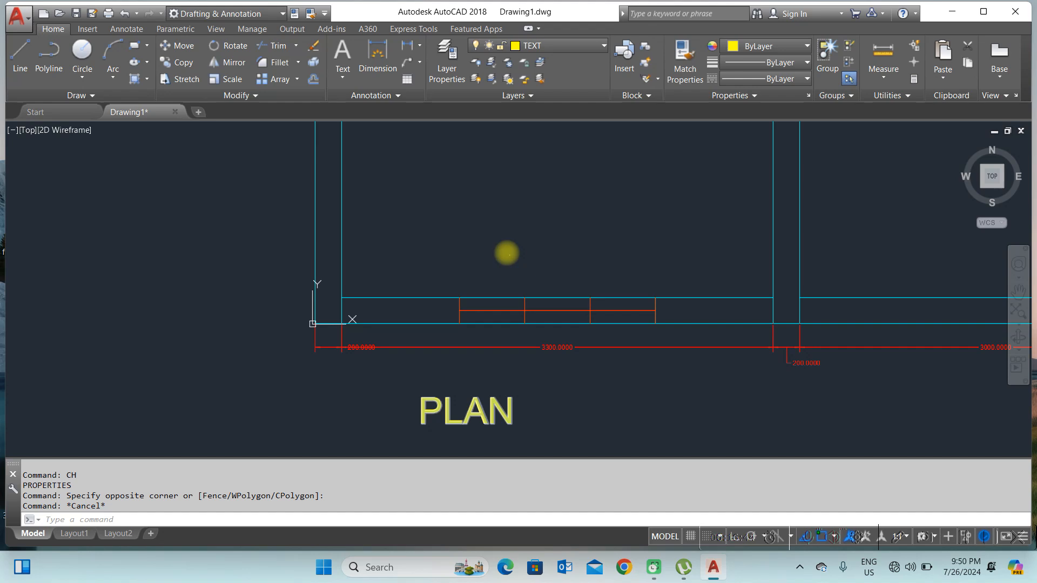
Step: Match the W label's properties to the PLAN title text using Match Properties
left_click(681, 69)
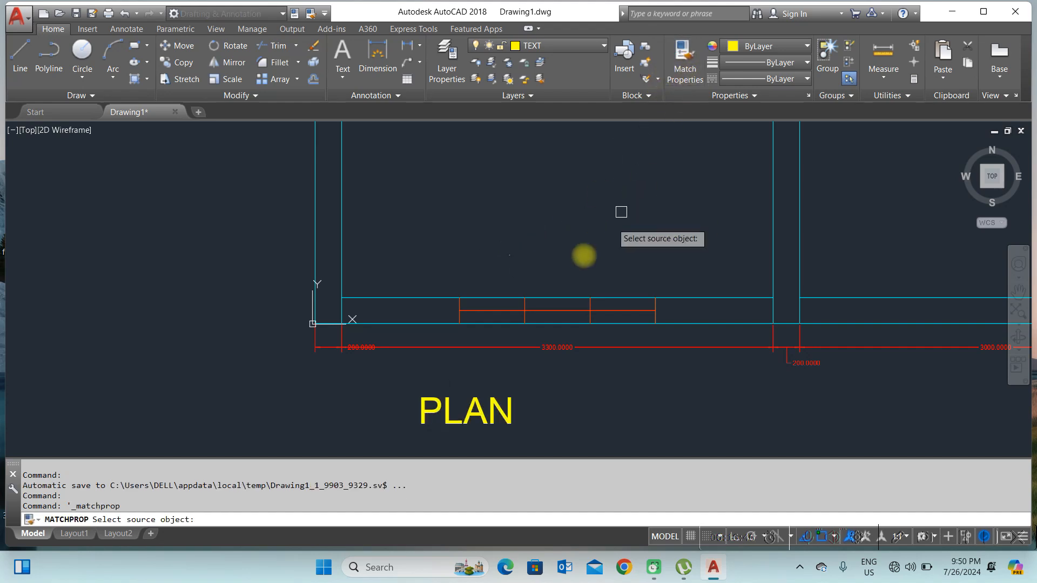
left_click(445, 415)
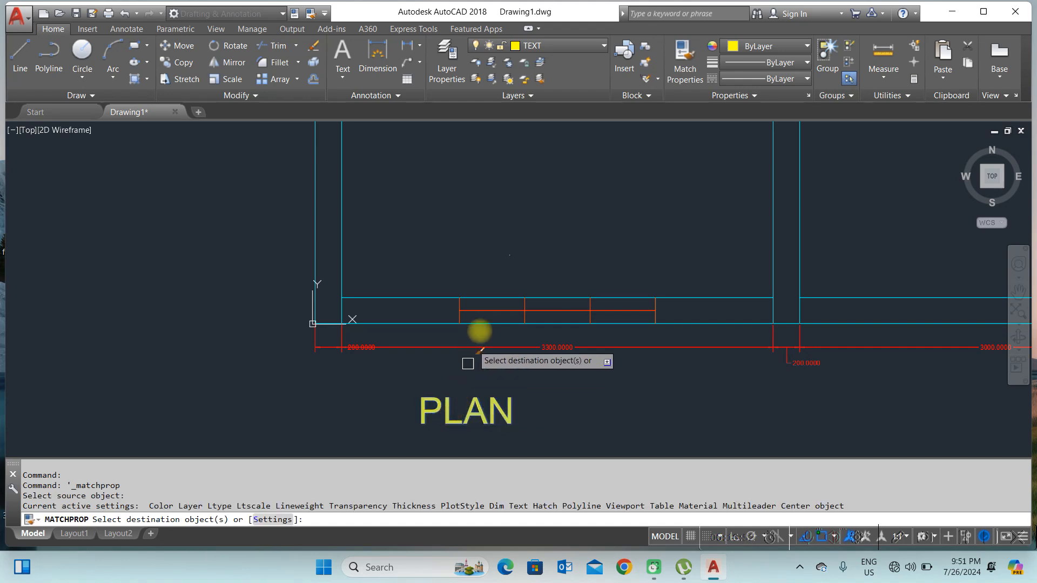
scroll(508, 267, "up", 10)
scroll(509, 222, "down", 8)
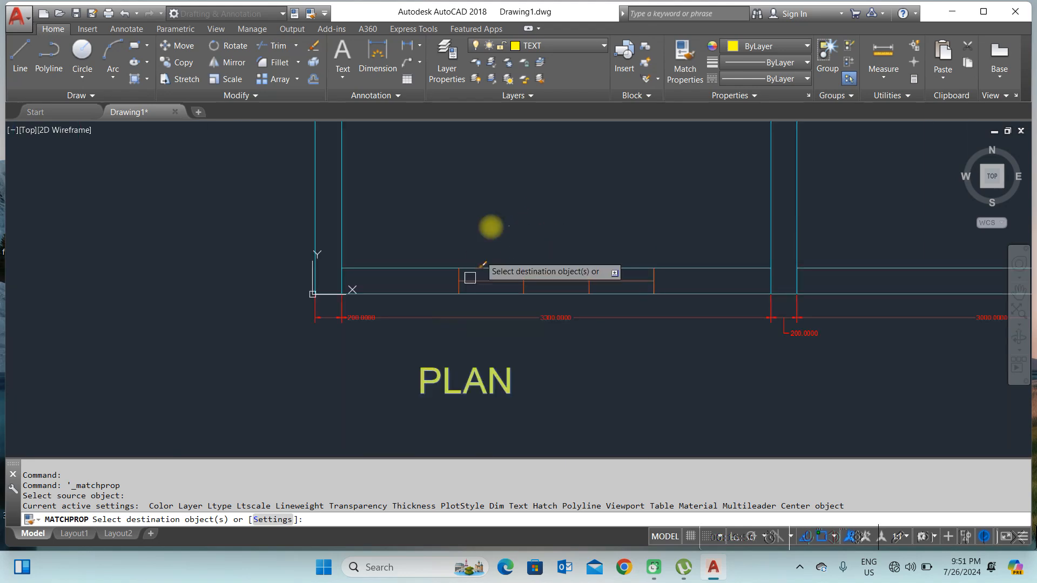
left_click(509, 226)
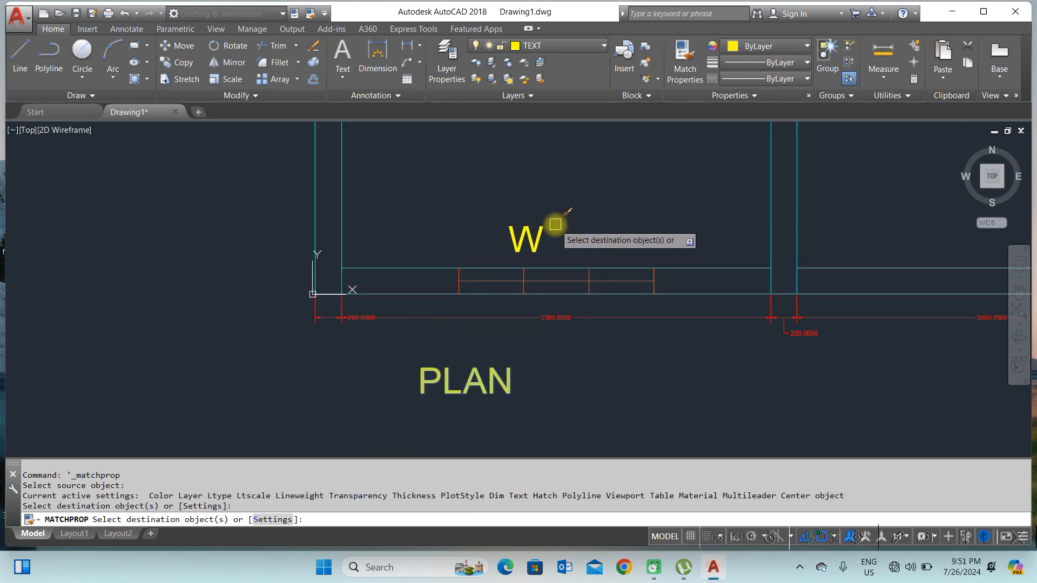
key("Return")
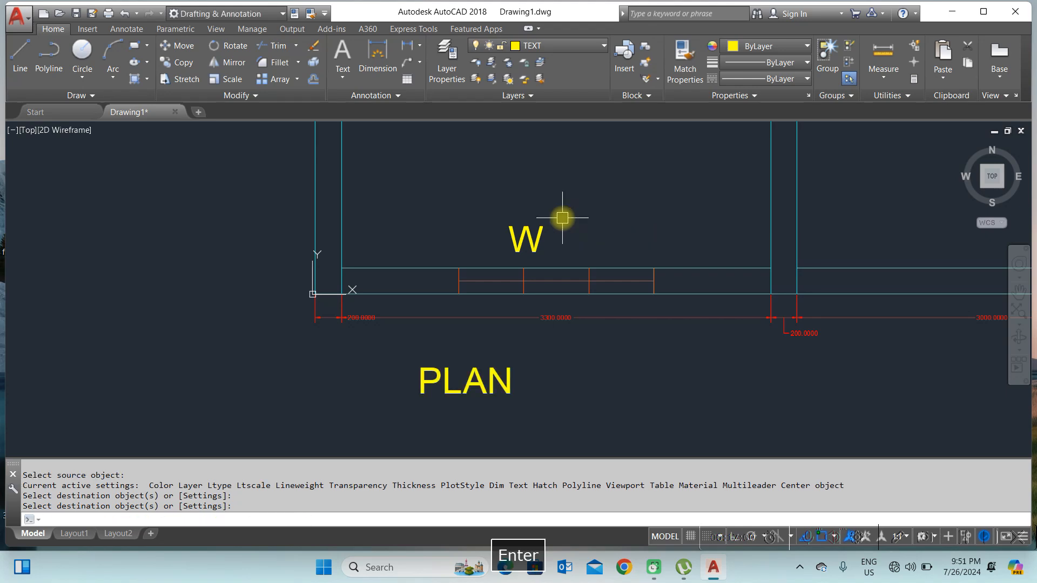
Step: Select and deselect the W label, the lower dimension and the window lines to examine them
scroll(553, 245, "up", 2)
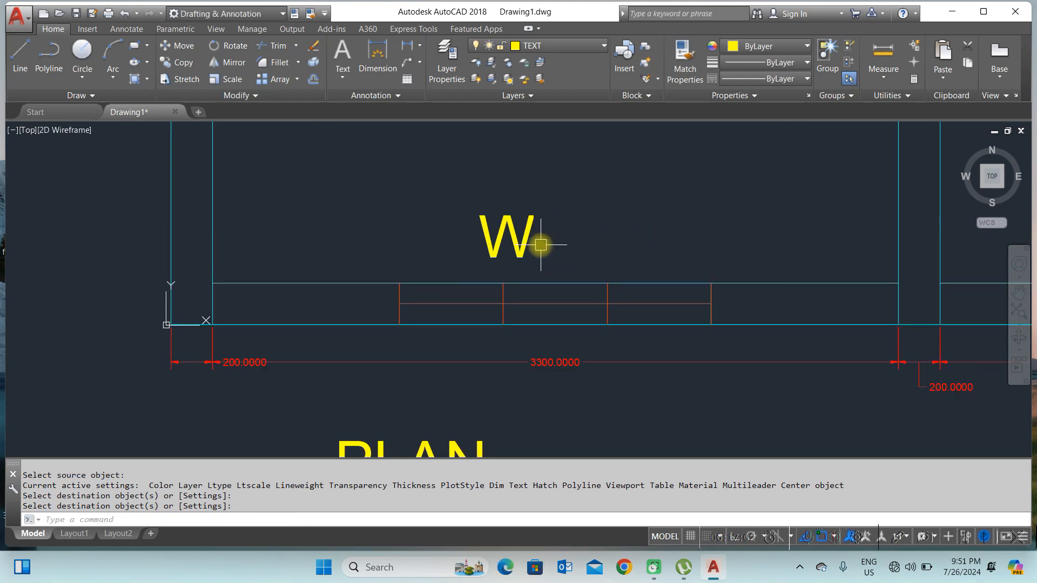
scroll(540, 245, "down", 2)
left_click(562, 214)
left_click(497, 249)
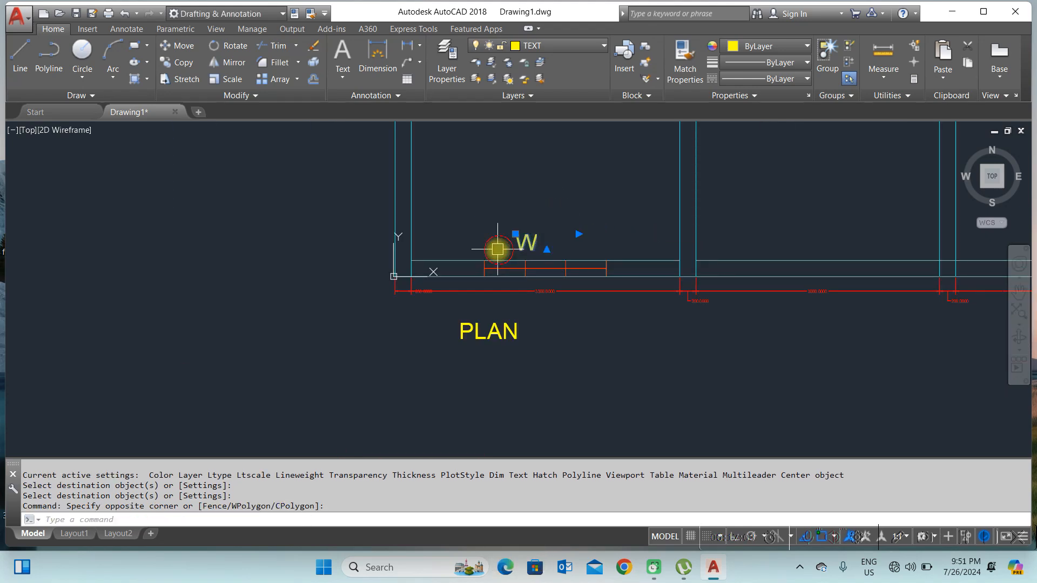
left_click(507, 335)
key("Escape")
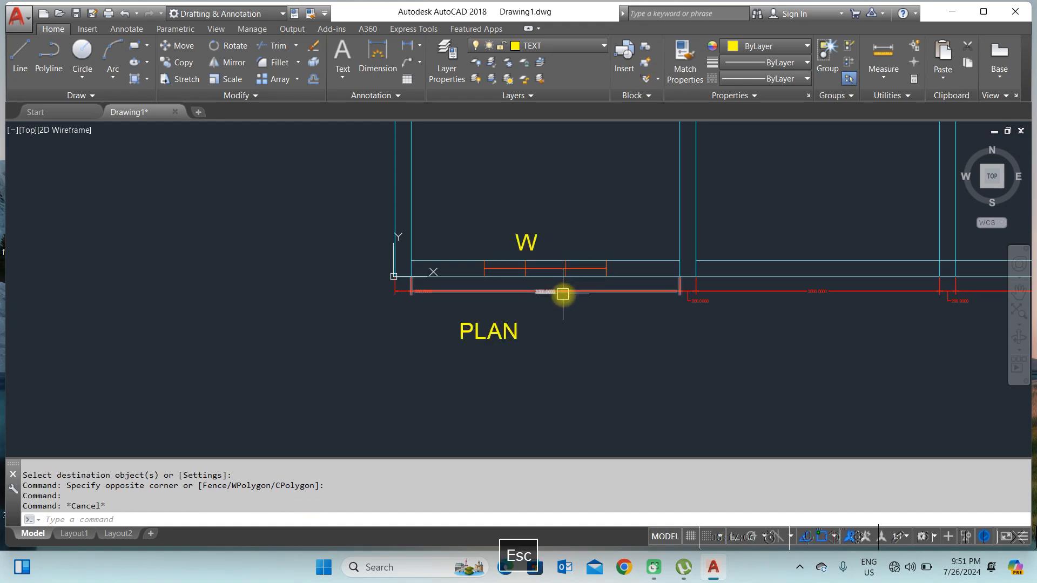
left_click(565, 290)
scroll(537, 291, "down", 3)
scroll(565, 285, "up", 5)
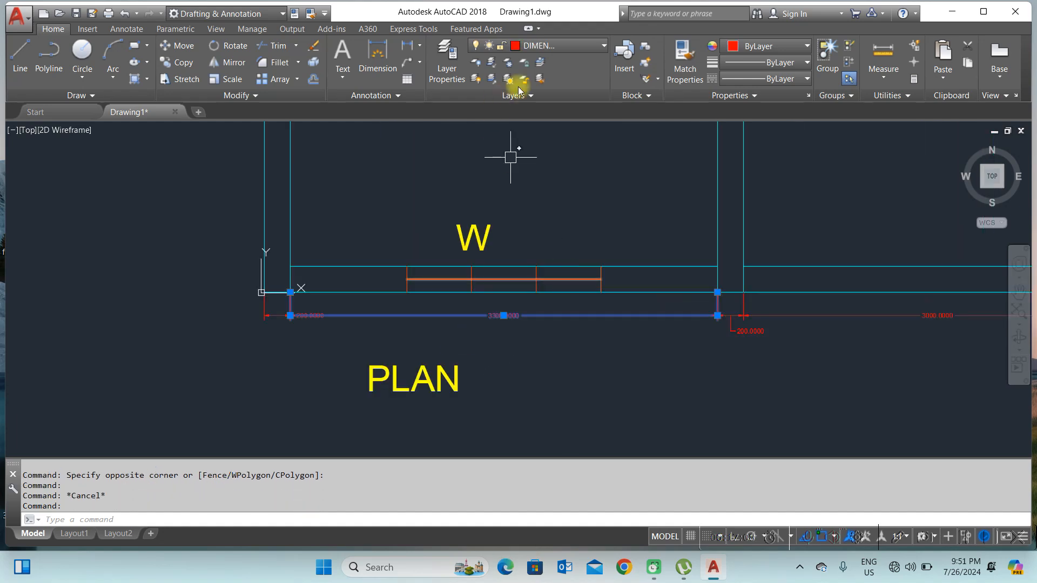
key("Escape")
left_click(351, 266)
key("Escape")
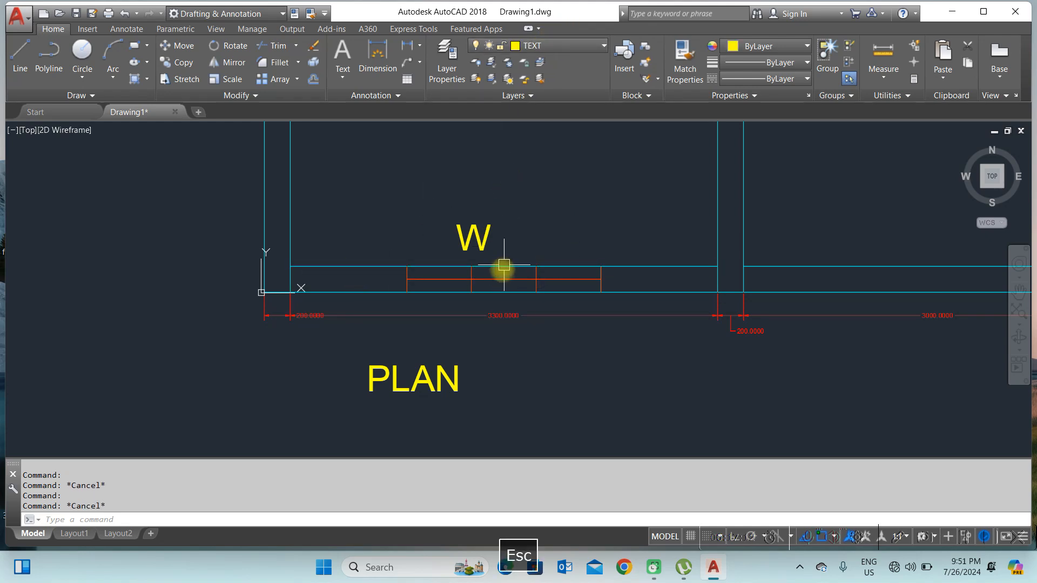
left_click(485, 279)
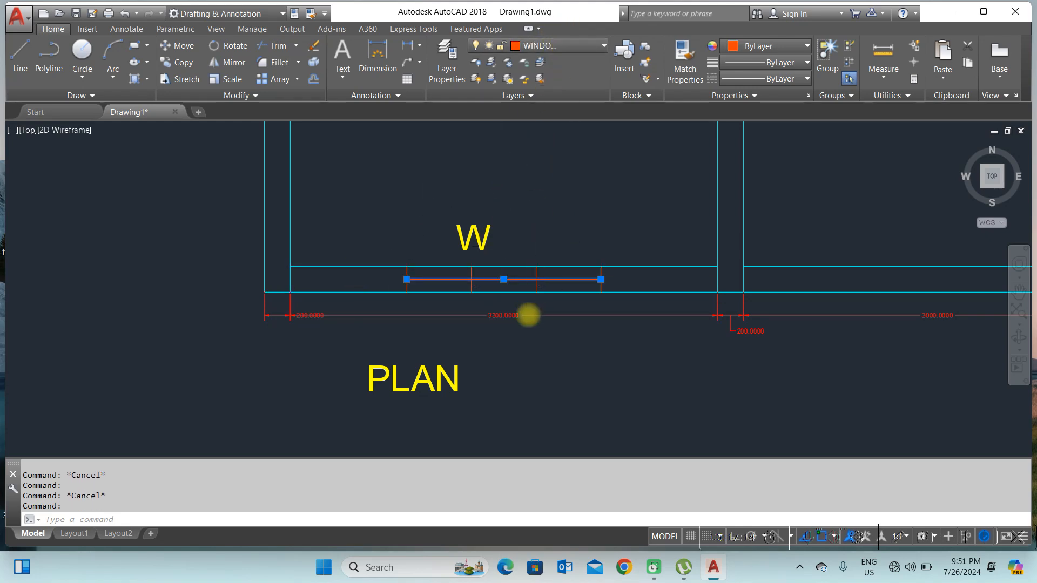
scroll(528, 315, "down", 6)
key("Escape")
scroll(554, 231, "up", 6)
left_click(551, 231)
key("Escape")
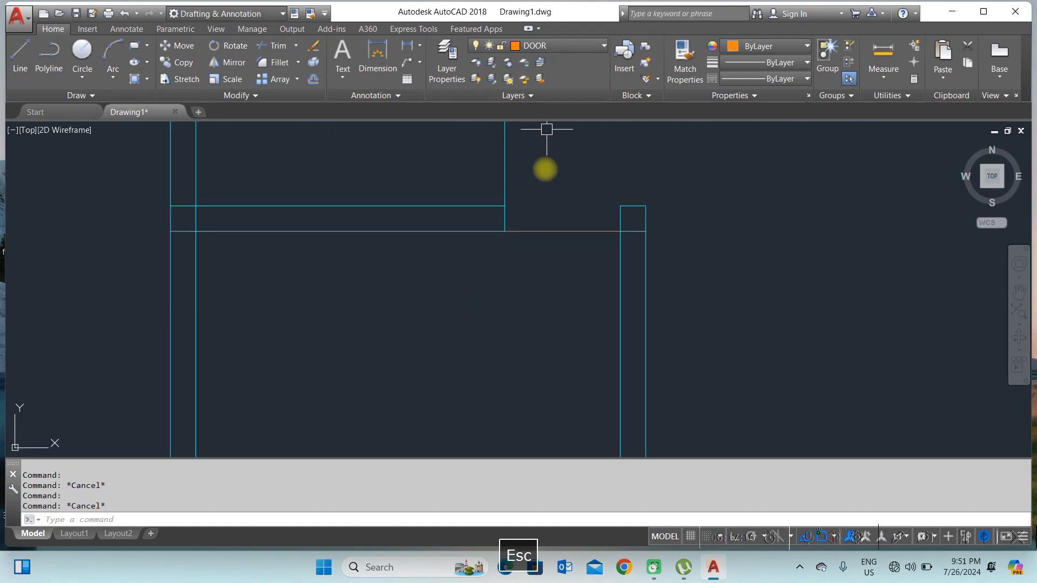
scroll(546, 151, "down", 4)
scroll(547, 205, "down", 3)
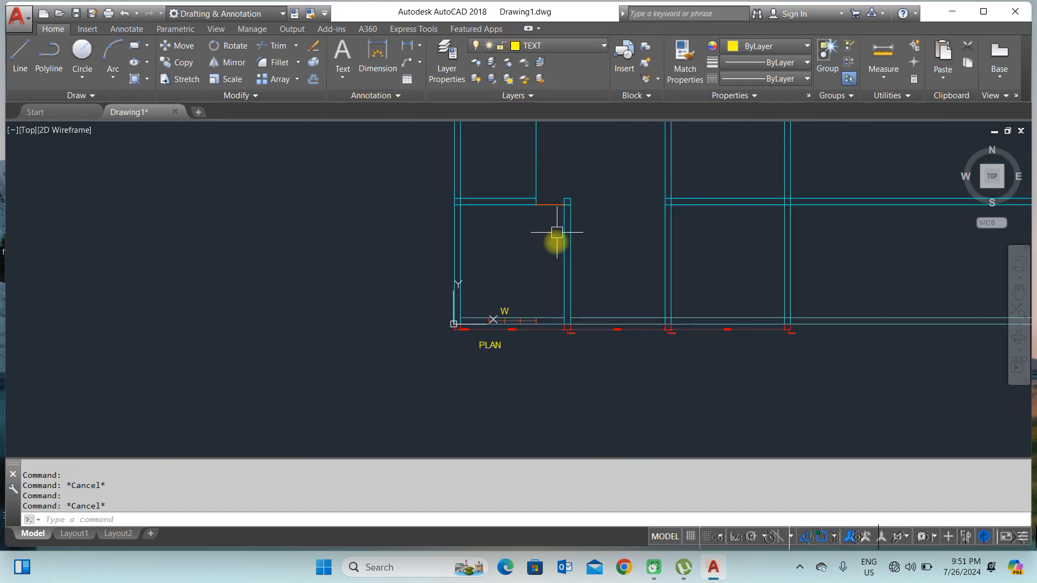
Step: Switch to Layout1 to review the plan on the sheet, then return to Model space
mouse_move(562, 268)
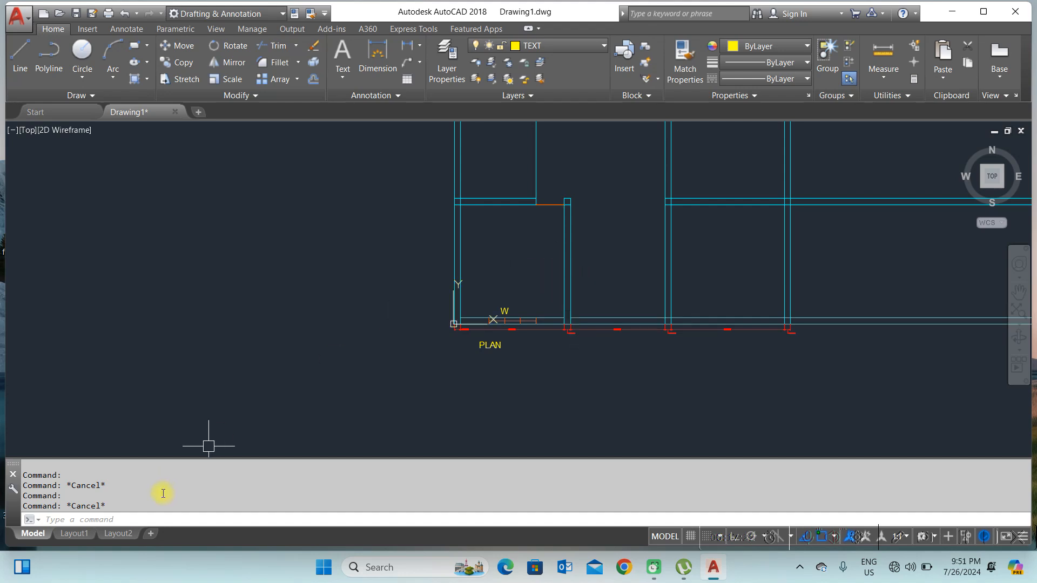
left_click(75, 533)
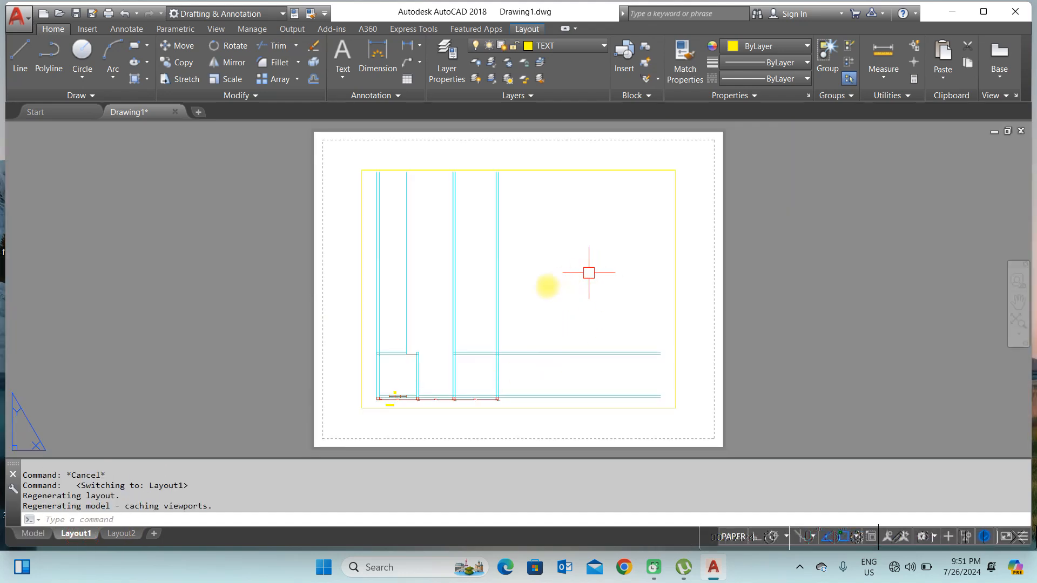
scroll(425, 426, "up", 2)
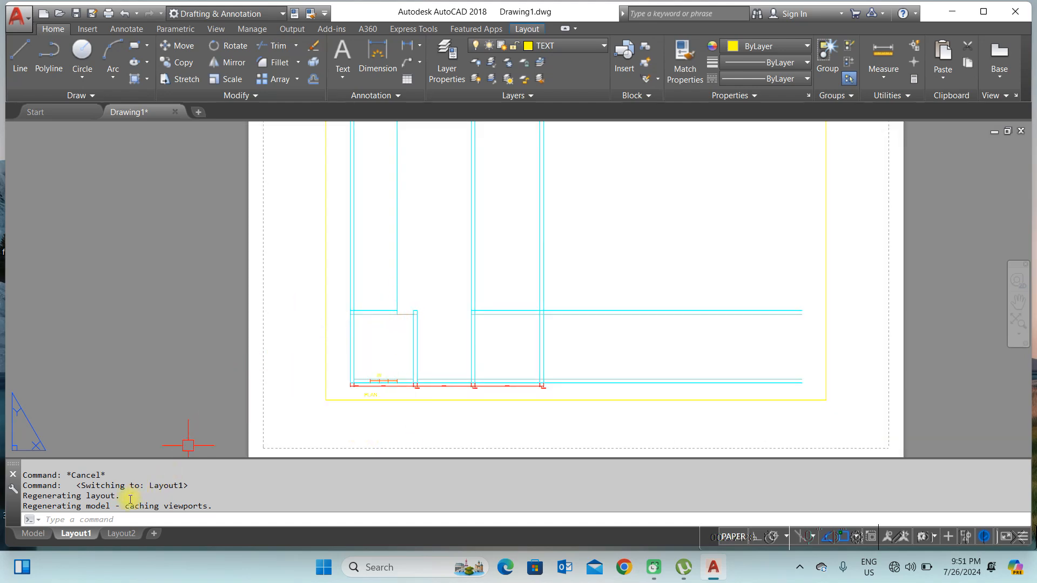
left_click(34, 534)
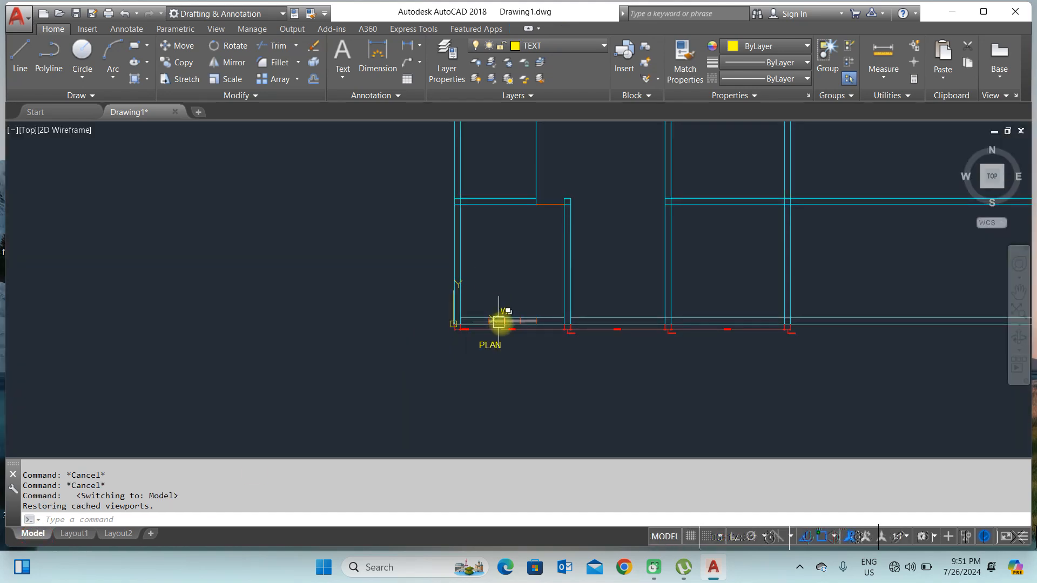
scroll(504, 327, "up", 4)
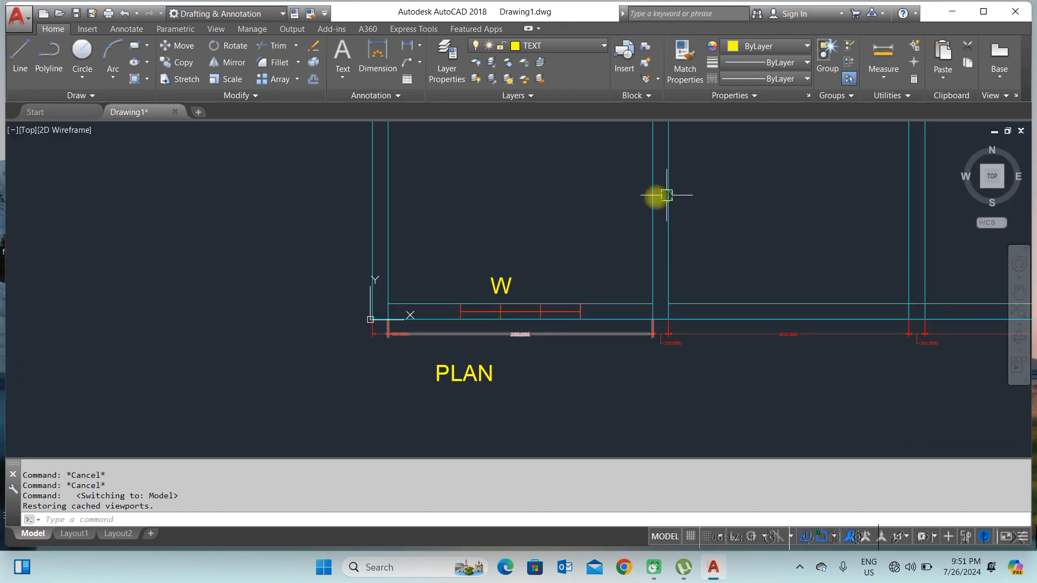
middle_click_drag(657, 197, 548, 232)
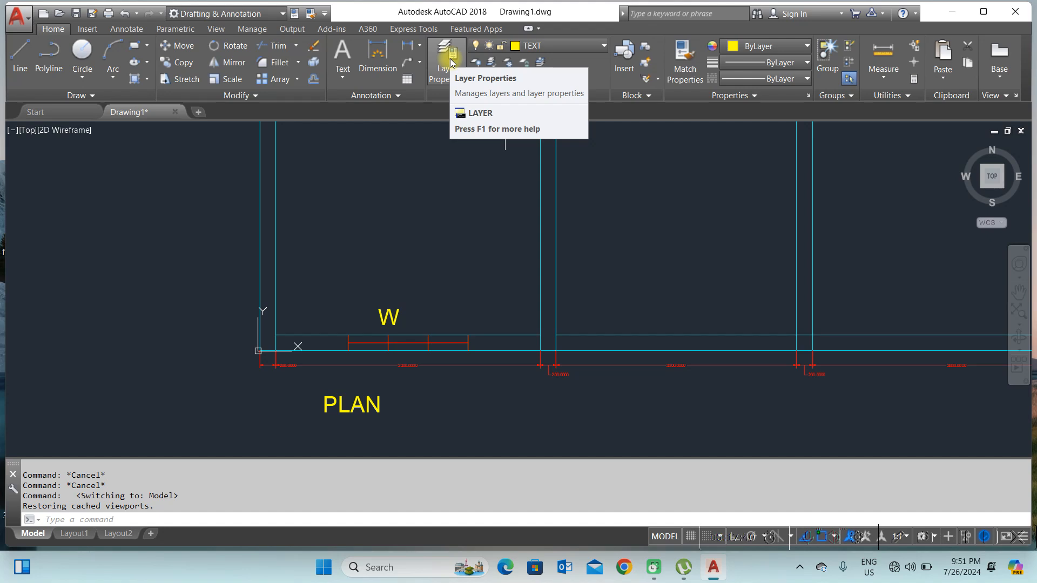
Step: Turn off the current TEXT layer
left_click(570, 47)
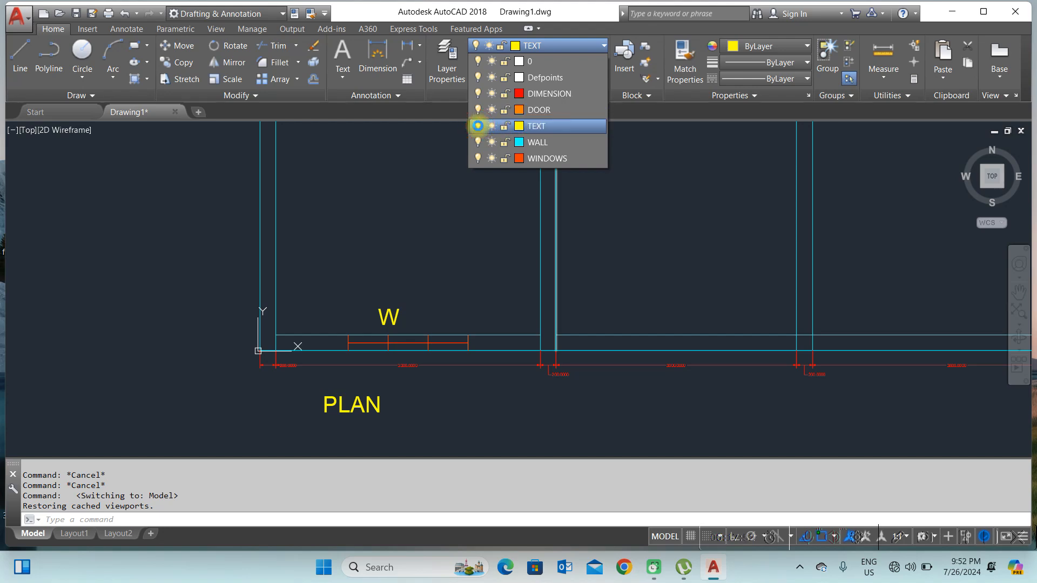
left_click(478, 125)
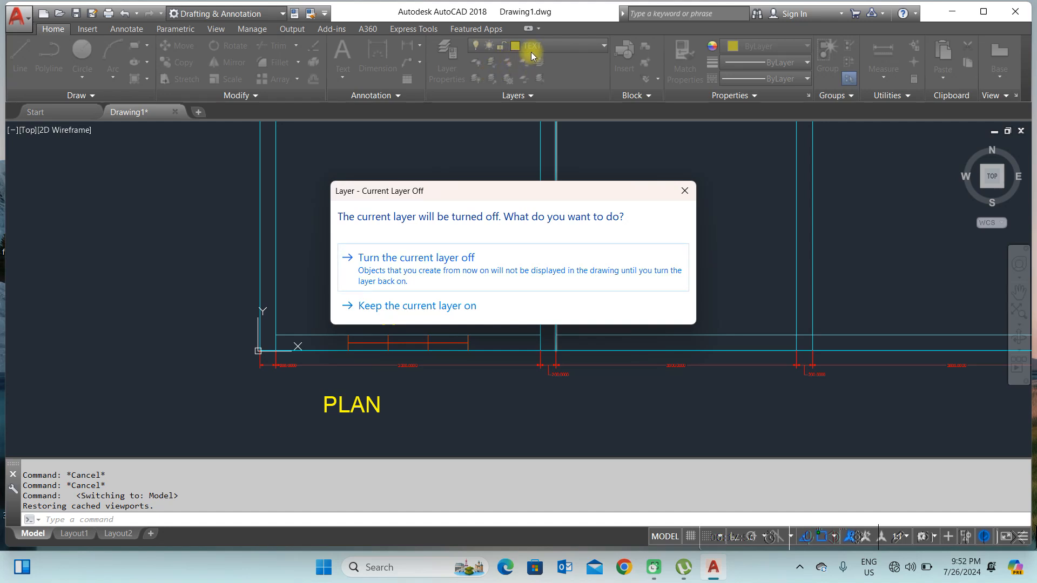
left_click(416, 259)
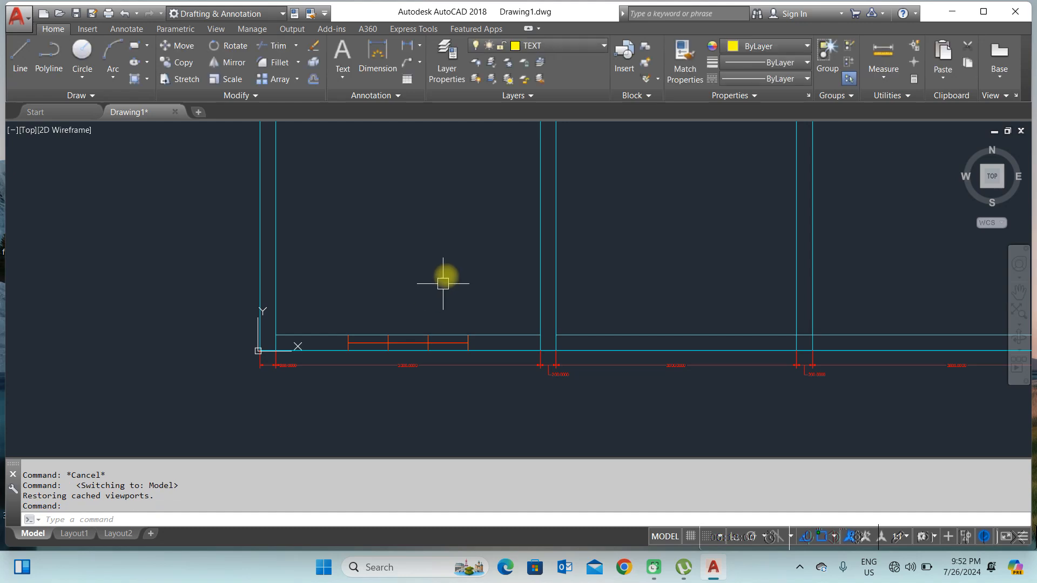
Step: Turn off the DIMENSION and WINDOWS layers
left_click(567, 45)
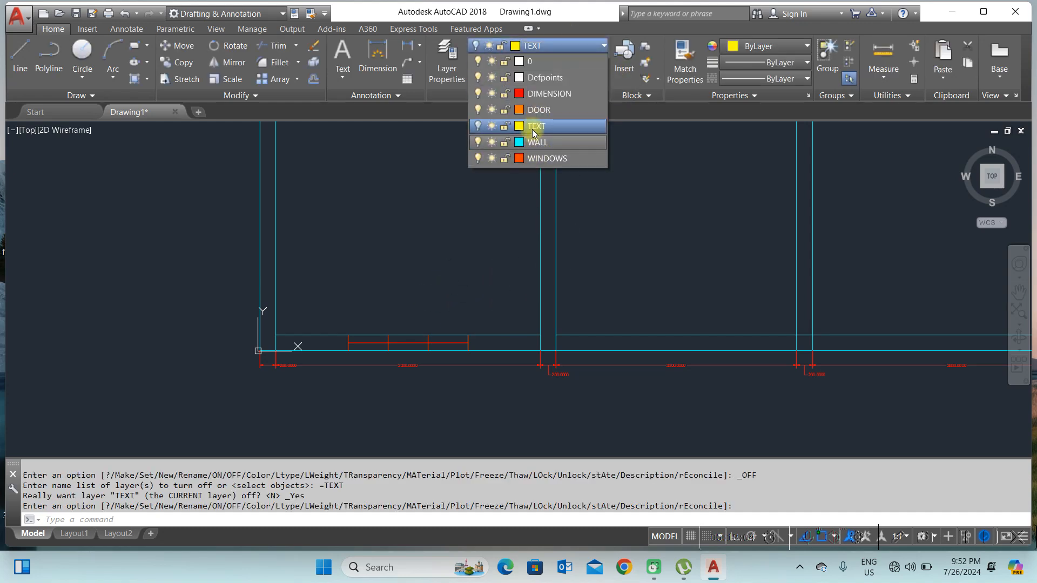
left_click(478, 94)
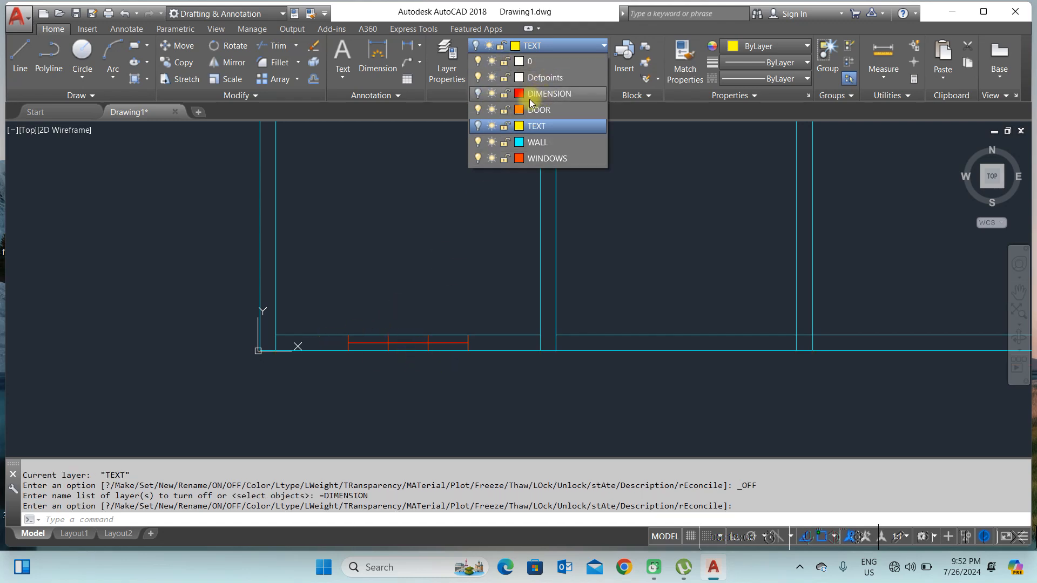
left_click(478, 157)
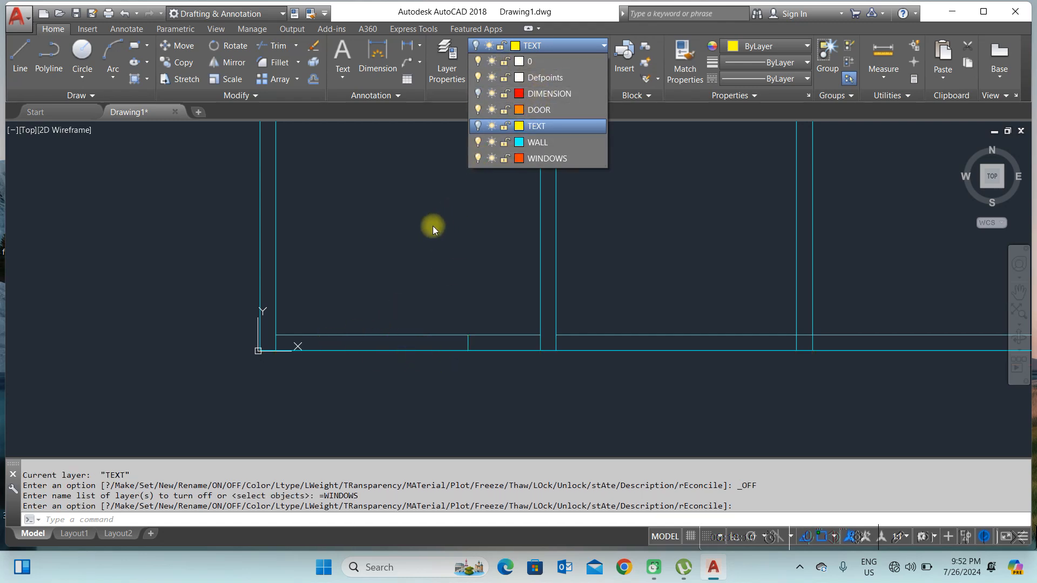
scroll(475, 247, "down", 2)
scroll(458, 233, "up", 3)
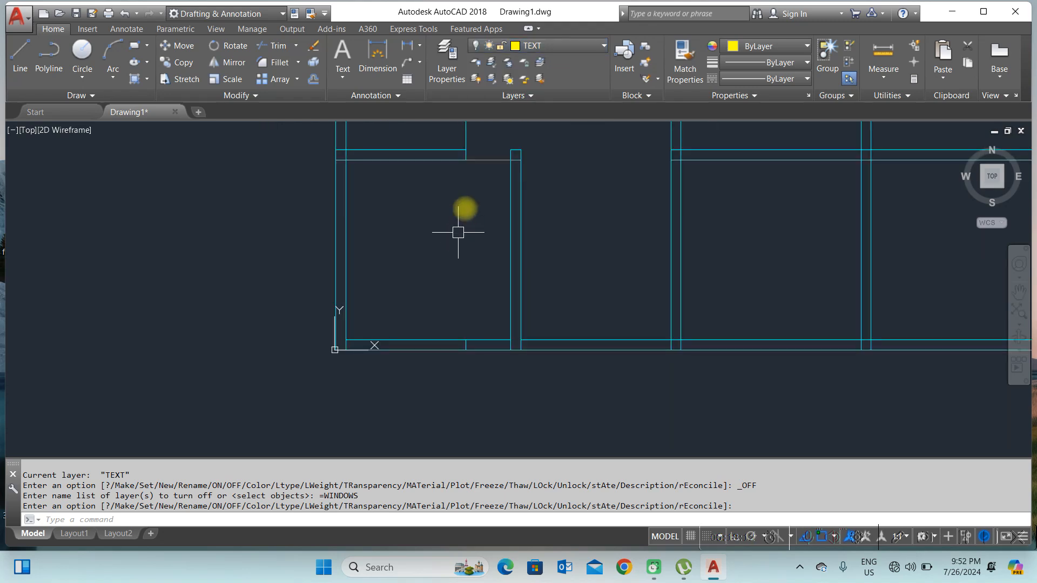
Step: Turn the WINDOWS, TEXT and DIMENSION layers back on
left_click(542, 48)
left_click(478, 158)
left_click(477, 126)
left_click(477, 93)
scroll(467, 266, "down", 4)
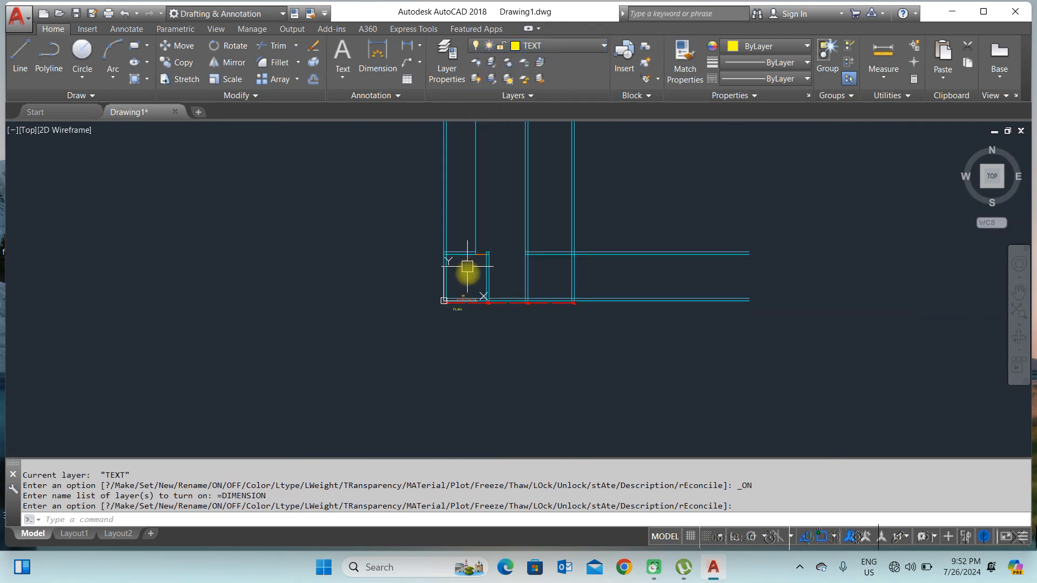
scroll(456, 300, "up", 3)
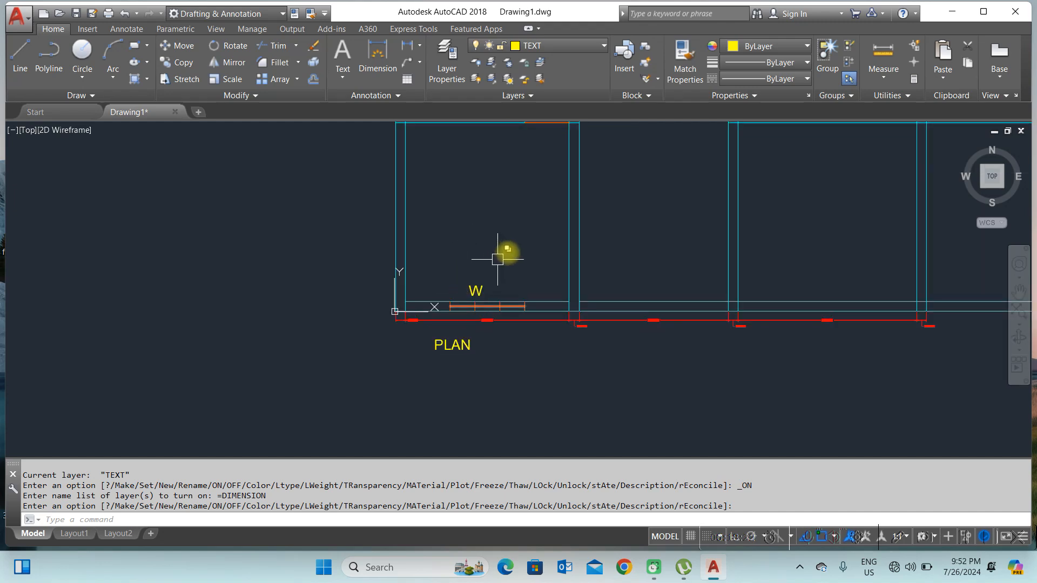
Step: Examine the bottom wall's dimensions and the layer list by zooming and panning around the plan
scroll(493, 263, "up", 1)
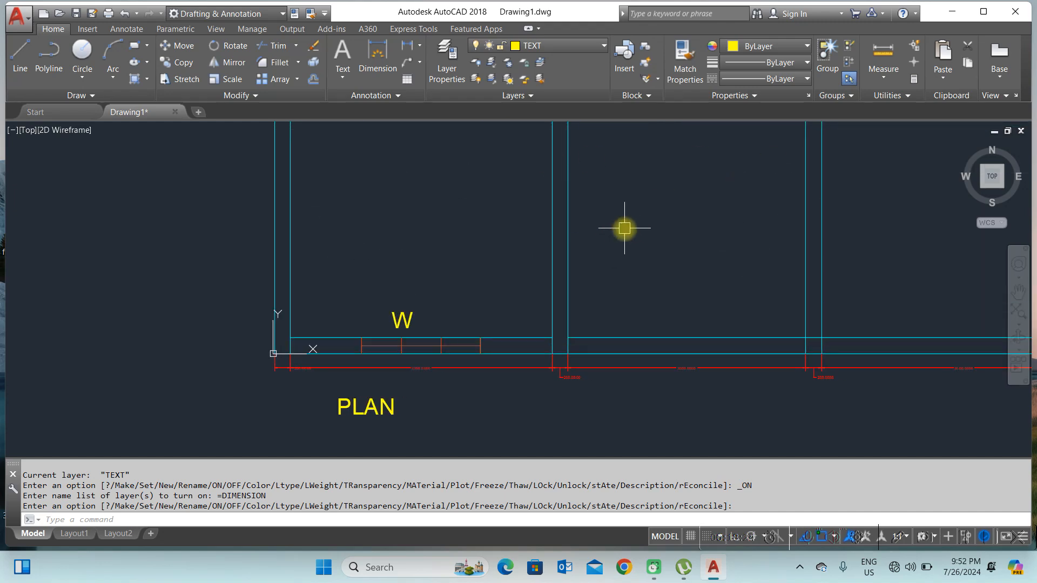
middle_click_drag(585, 255, 549, 289)
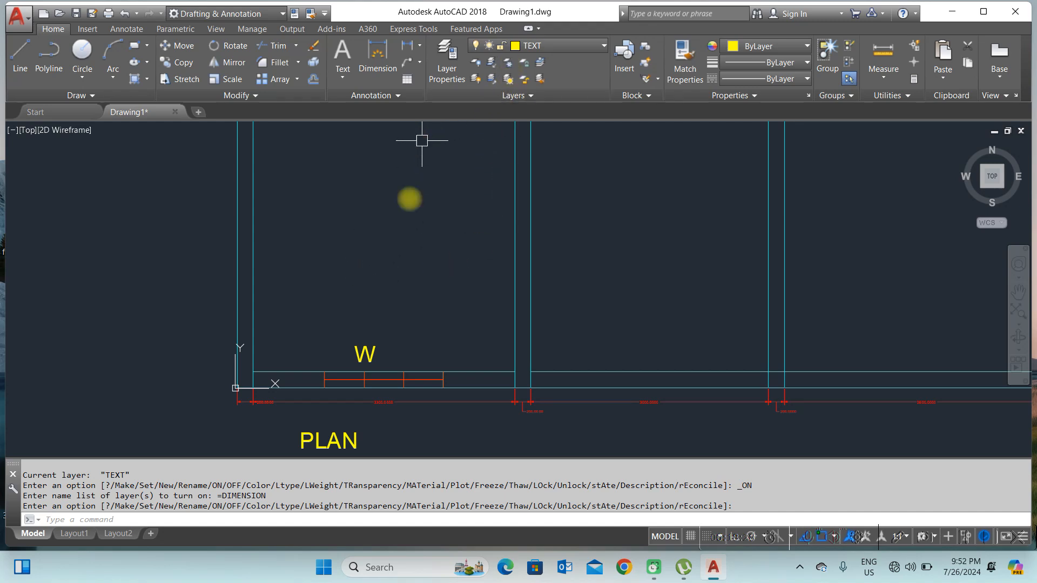
scroll(389, 410, "up", 4)
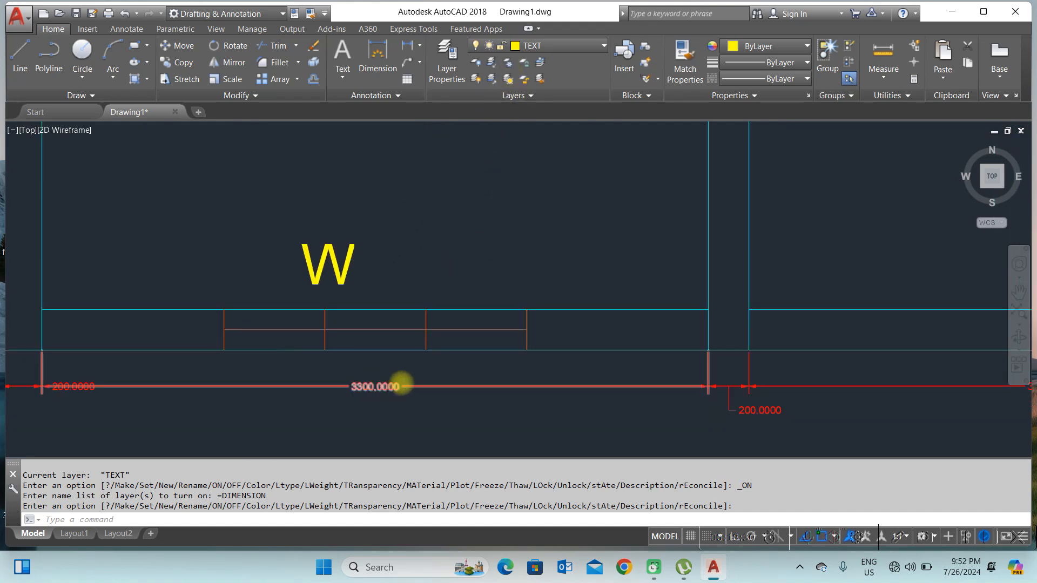
scroll(384, 248, "down", 2)
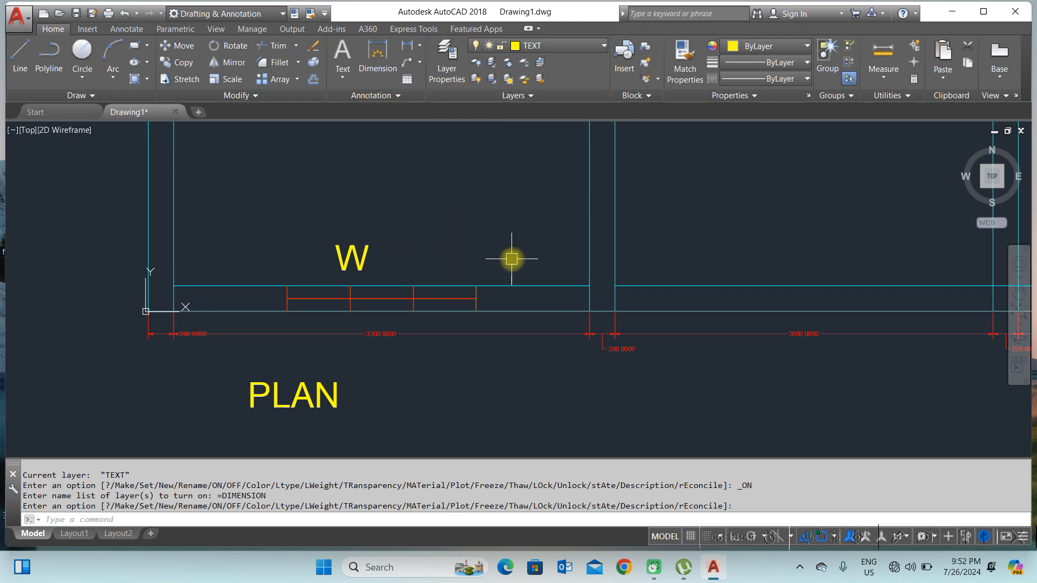
scroll(511, 259, "down", 2)
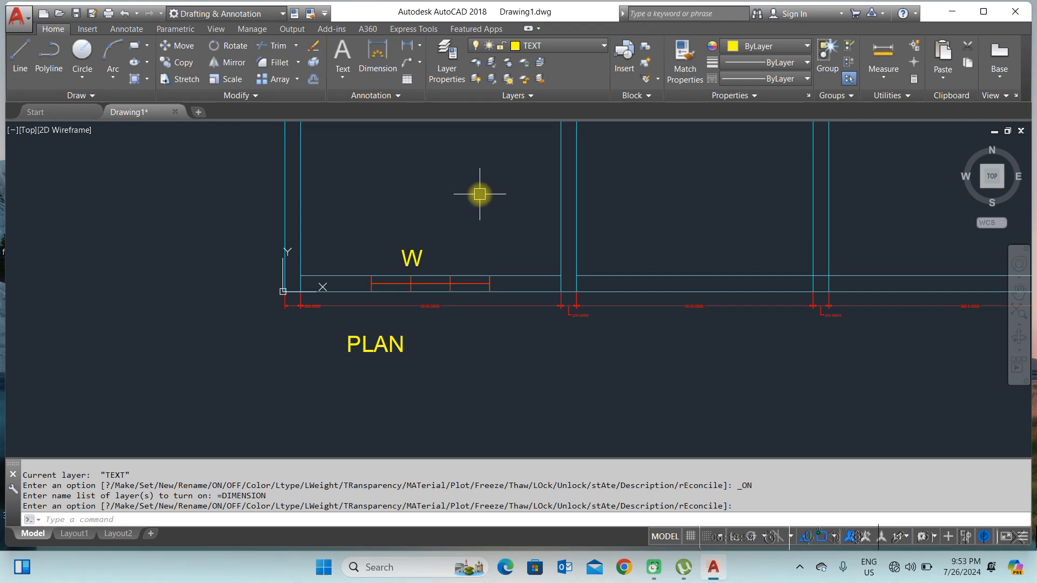
left_click(558, 44)
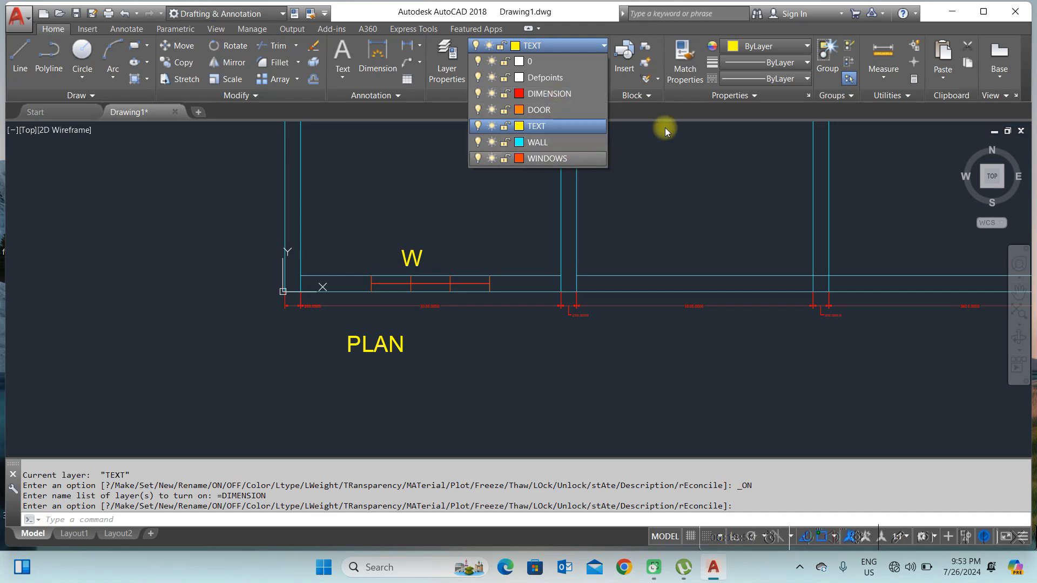
left_click(676, 140)
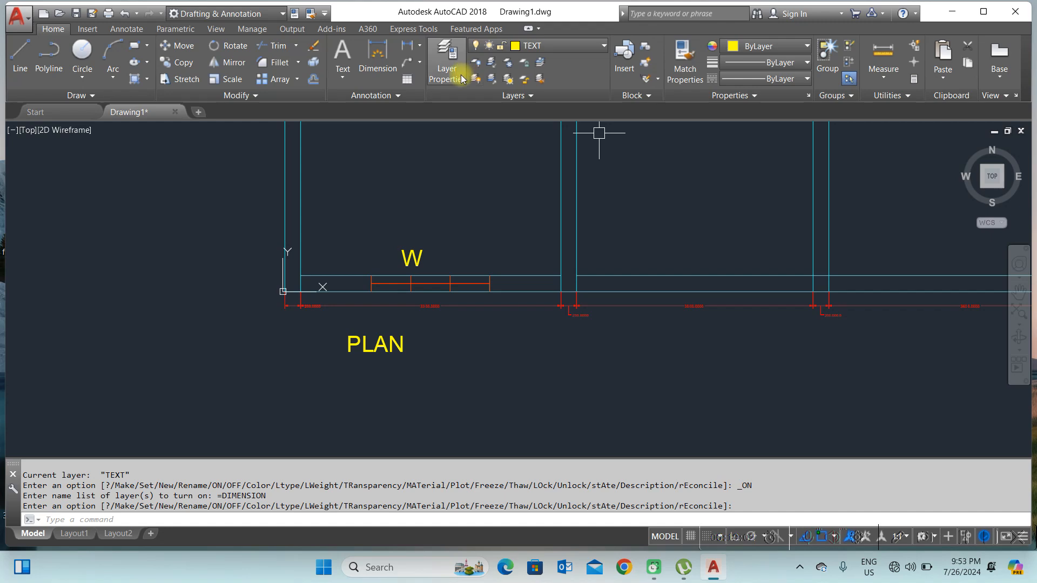
left_click(528, 98)
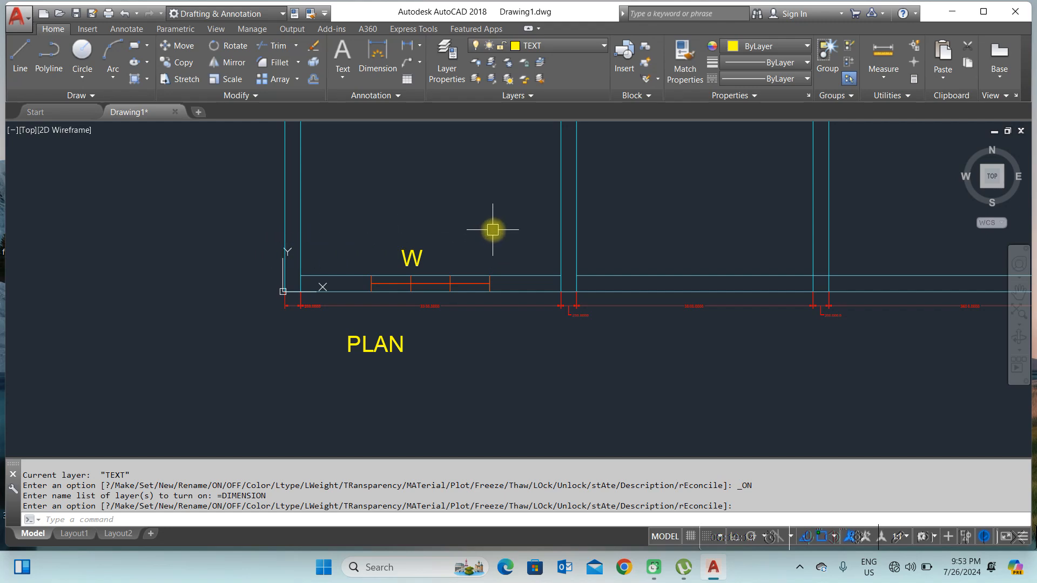
scroll(492, 229, "down", 2)
scroll(499, 210, "down", 2)
mouse_move(504, 204)
middle_mouse_down()
mouse_move(484, 205)
mouse_move(450, 254)
middle_mouse_up()
scroll(448, 208, "up", 2)
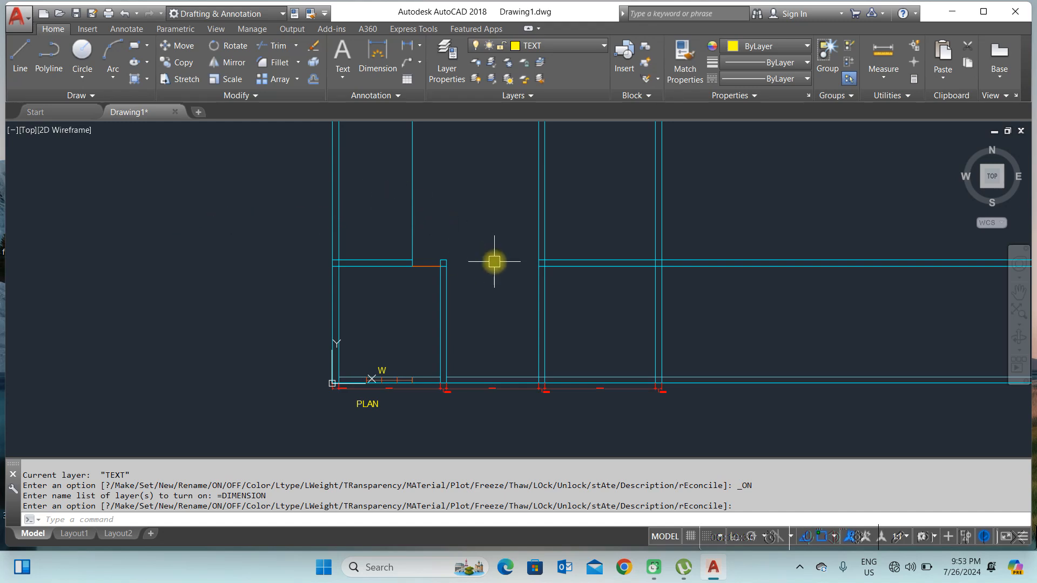
scroll(430, 408, "up", 4)
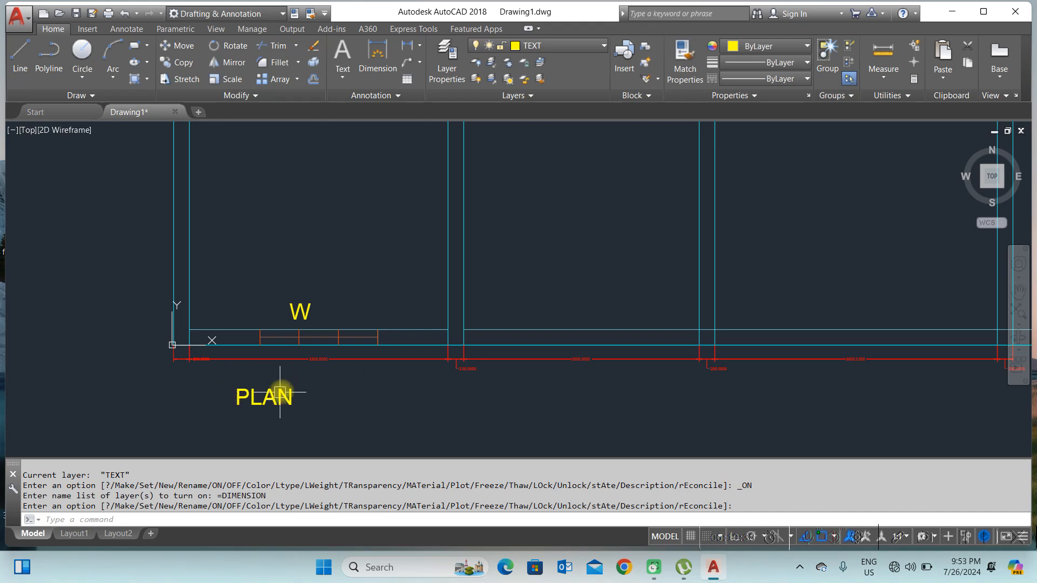
middle_click_drag(278, 394, 358, 371)
middle_click_drag(403, 253, 407, 238)
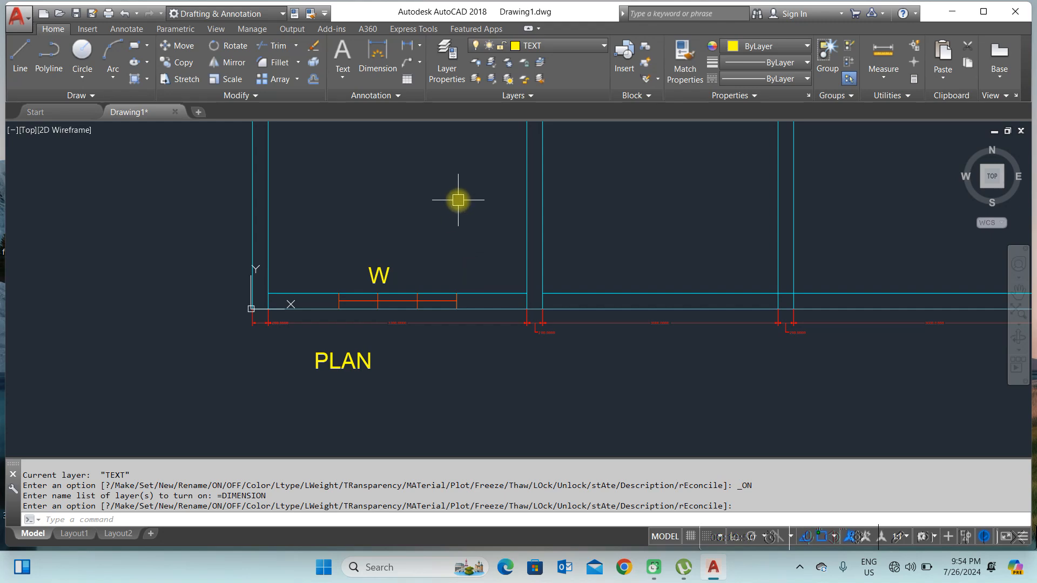
left_click(570, 48)
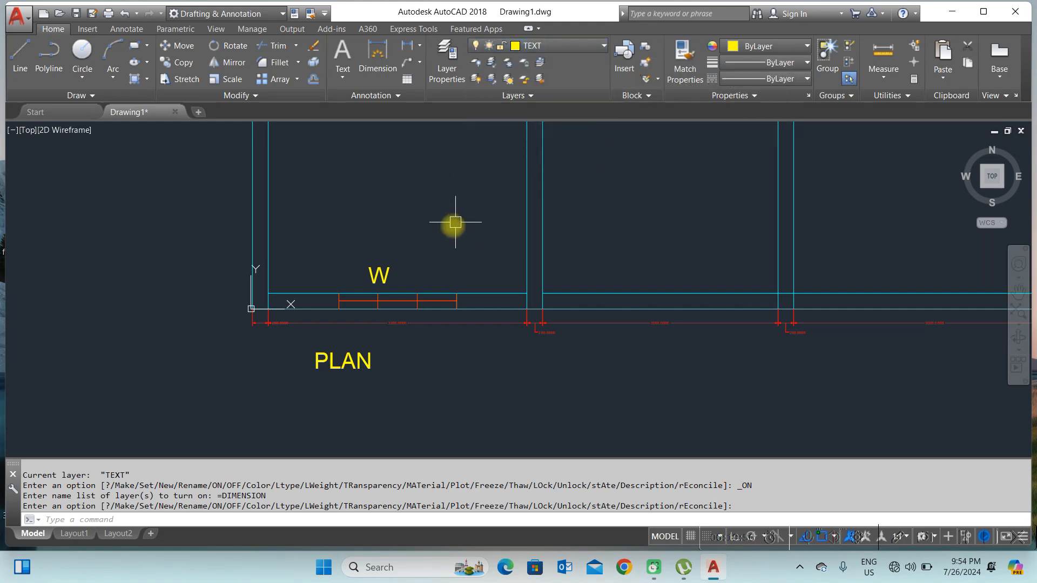
scroll(446, 250, "down", 2)
middle_click_drag(451, 192, 430, 273)
scroll(427, 274, "up", 2)
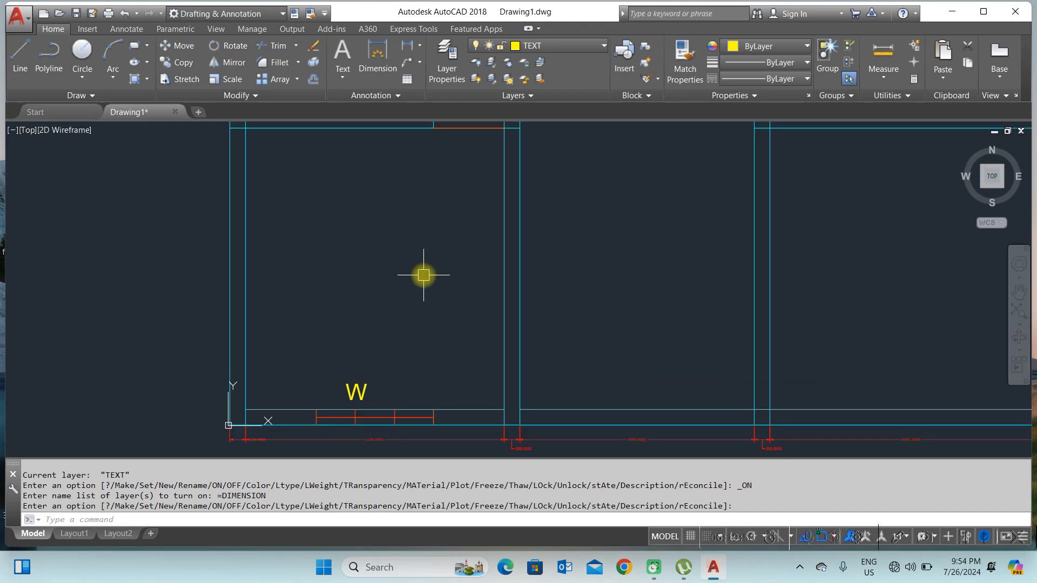
scroll(445, 235, "down", 2)
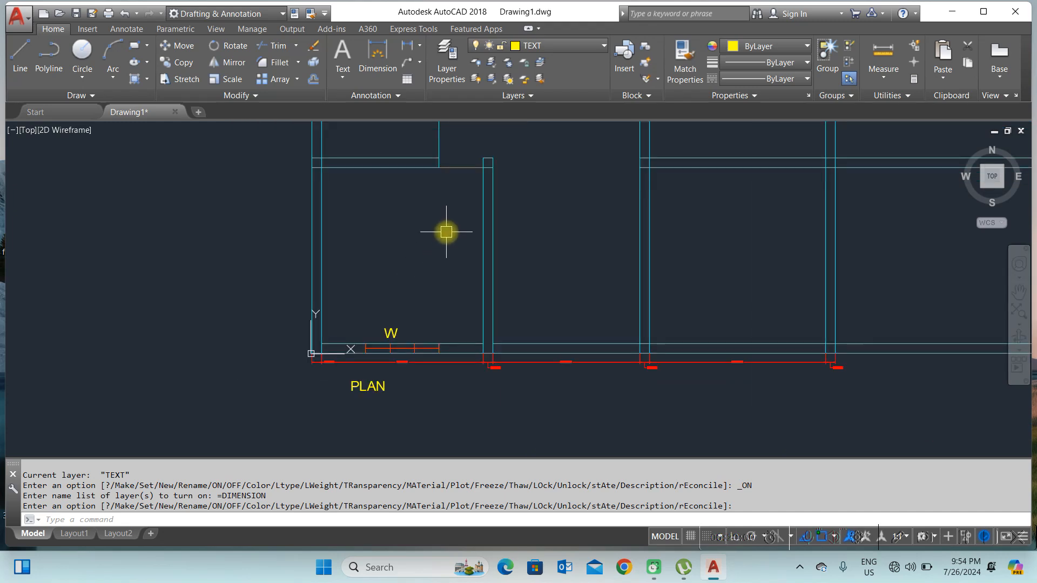
Step: Use LAYOFF to turn off the DIMENSION, TEXT and WINDOWS layers by picking an object on each
type("LAY")
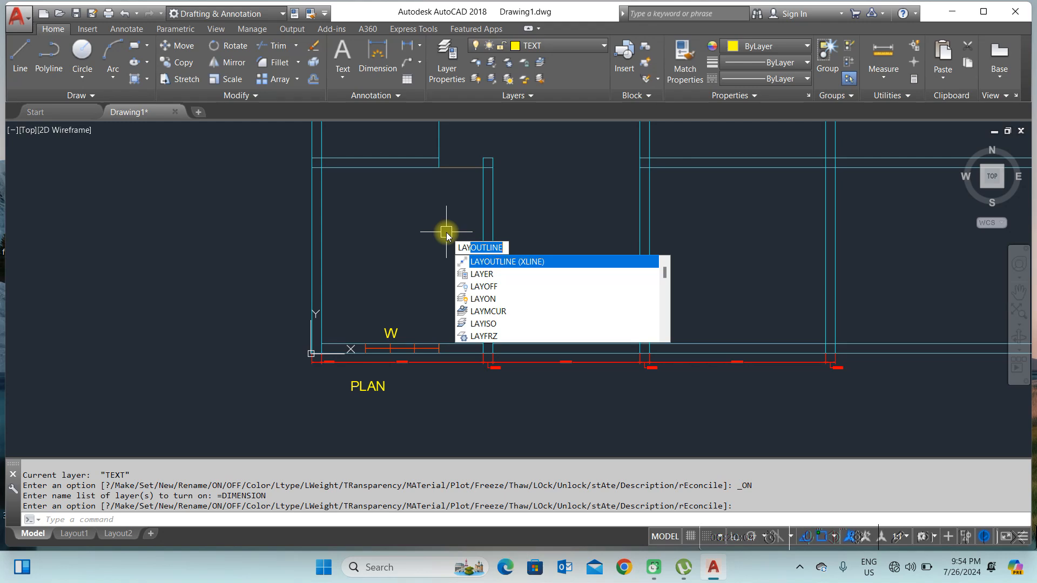
left_click(497, 286)
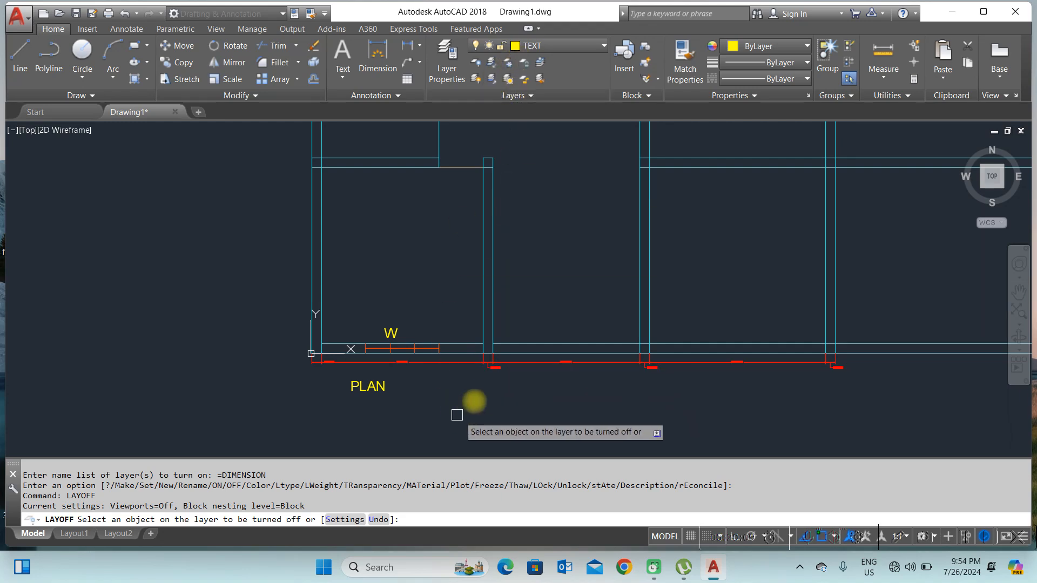
left_click(490, 369)
left_click(369, 386)
left_click(394, 418)
scroll(408, 349, "up", 2)
scroll(408, 349, "up", 2)
left_click(412, 347)
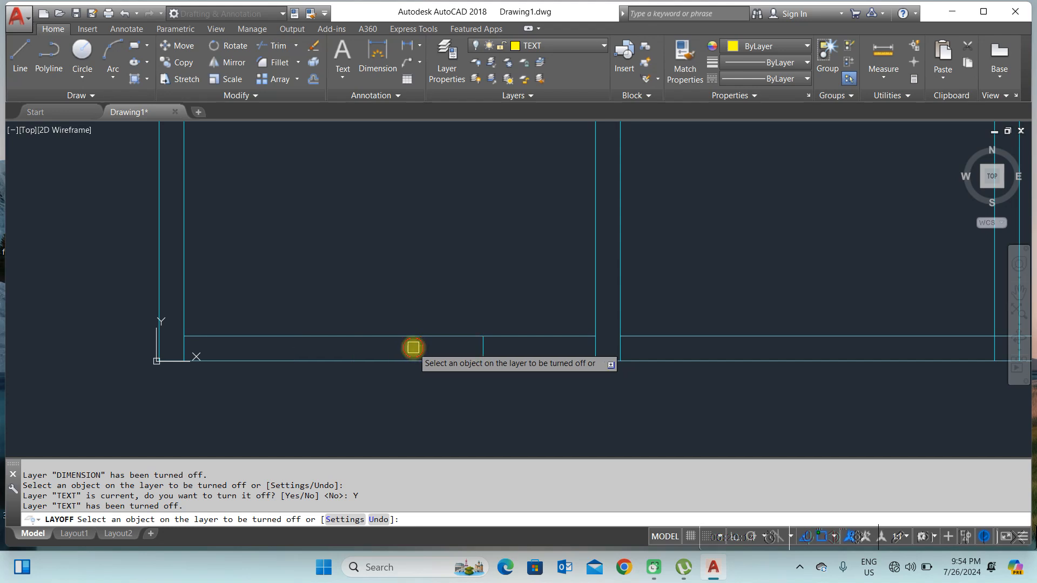
scroll(393, 381, "down", 6)
right_click(414, 328)
left_click(442, 333)
Step: Run LAYON to turn all layers back on
type("LAYON")
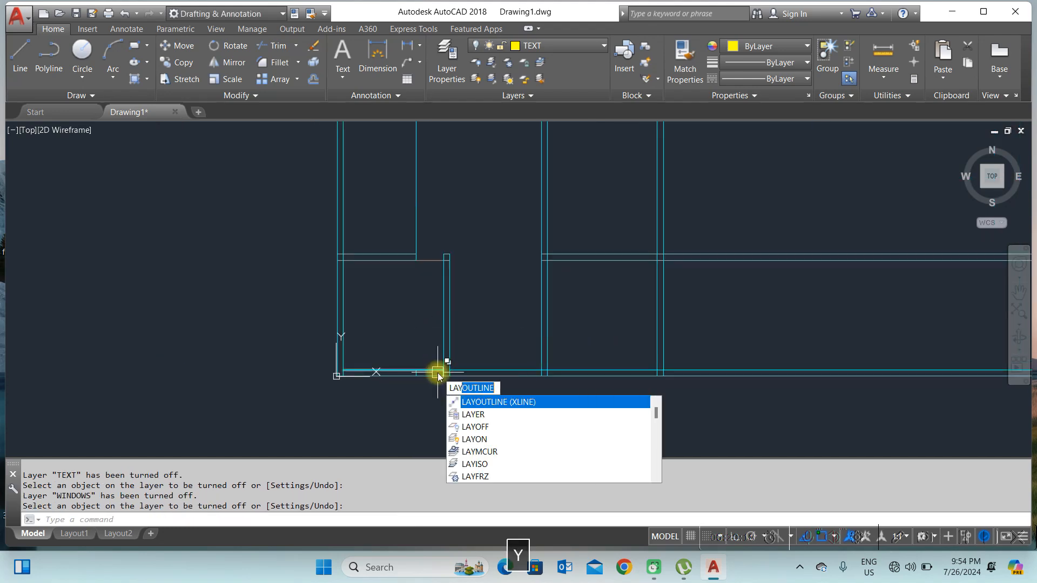
key("Return")
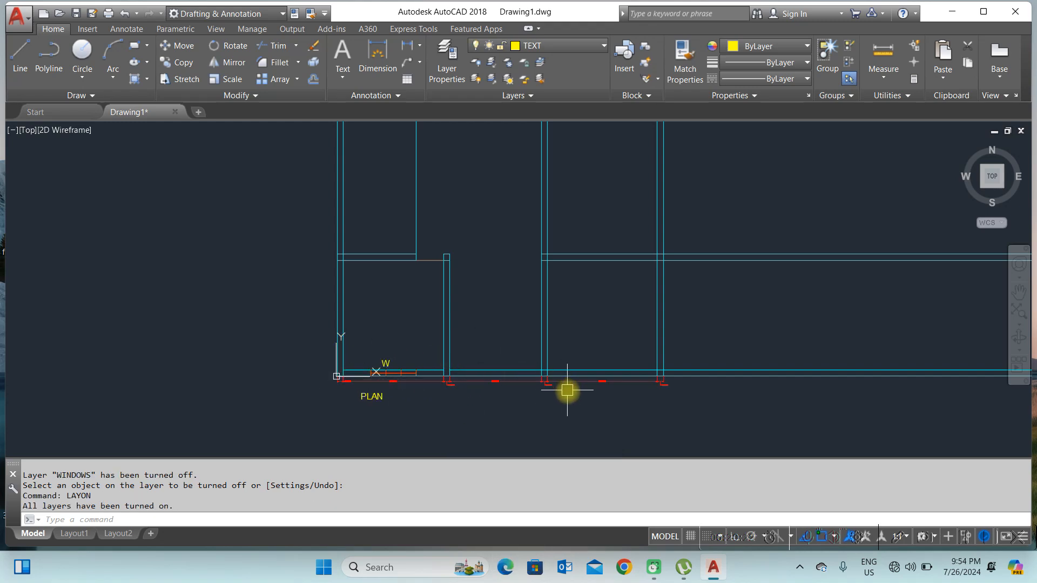
scroll(567, 388, "up", 2)
middle_click_drag(568, 232, 561, 271)
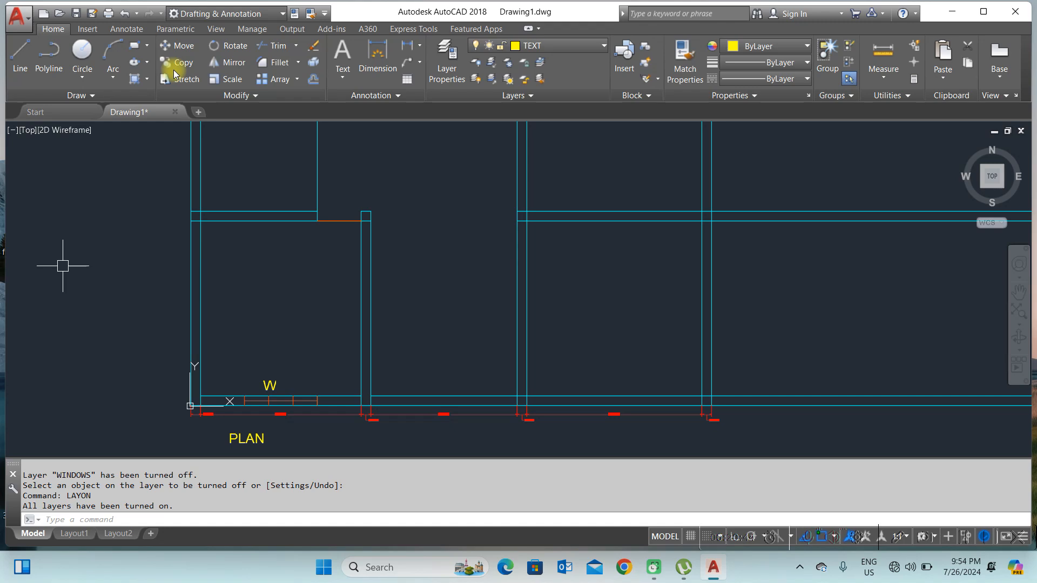
type("L")
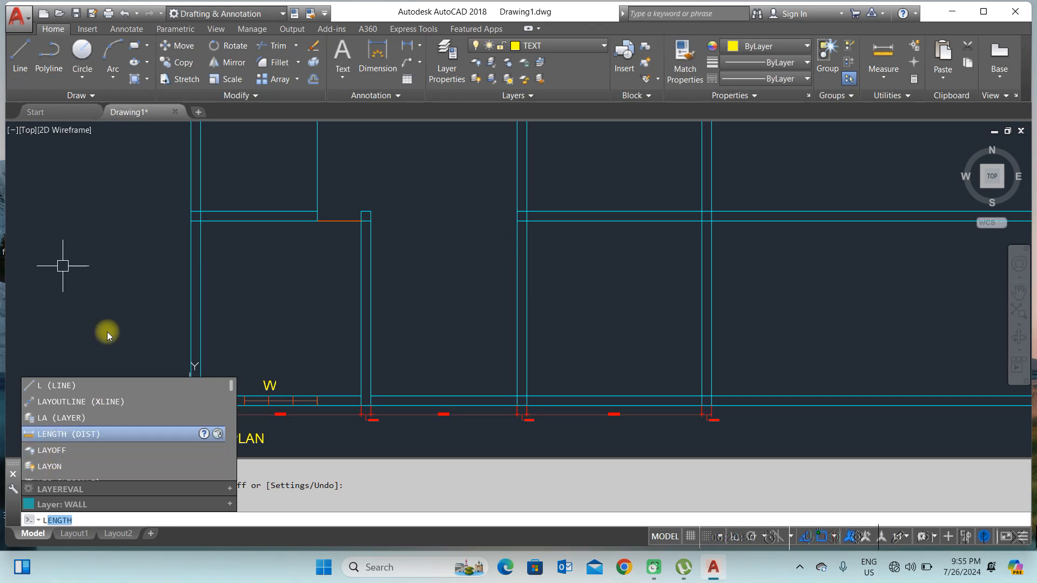
key("Escape")
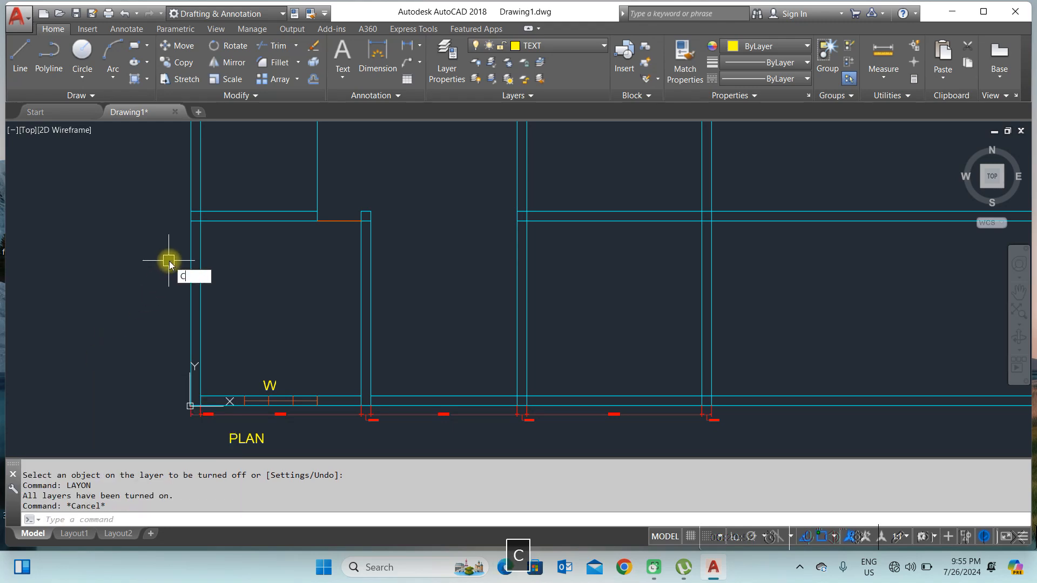
type("C")
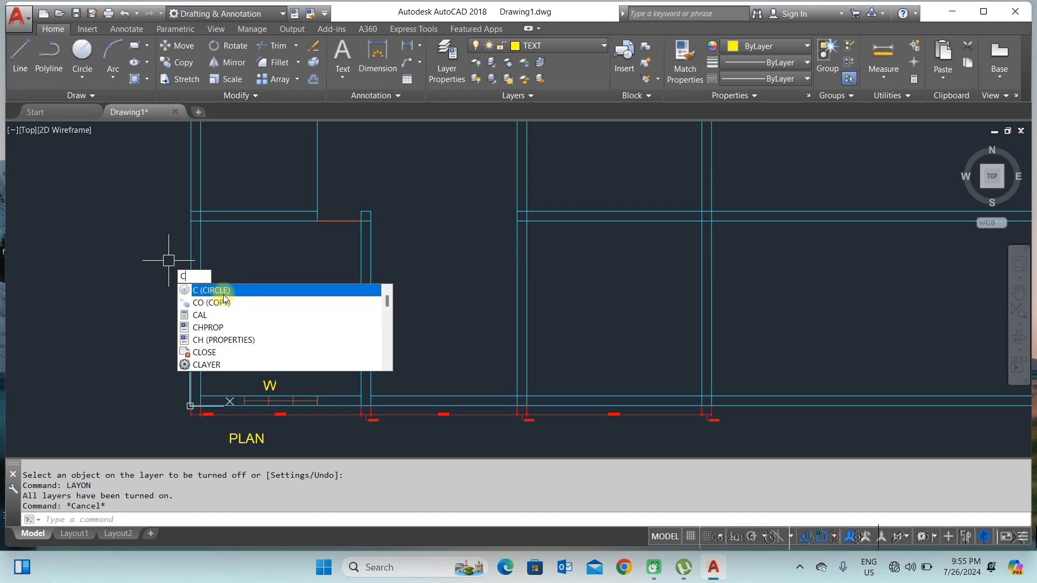
type("O")
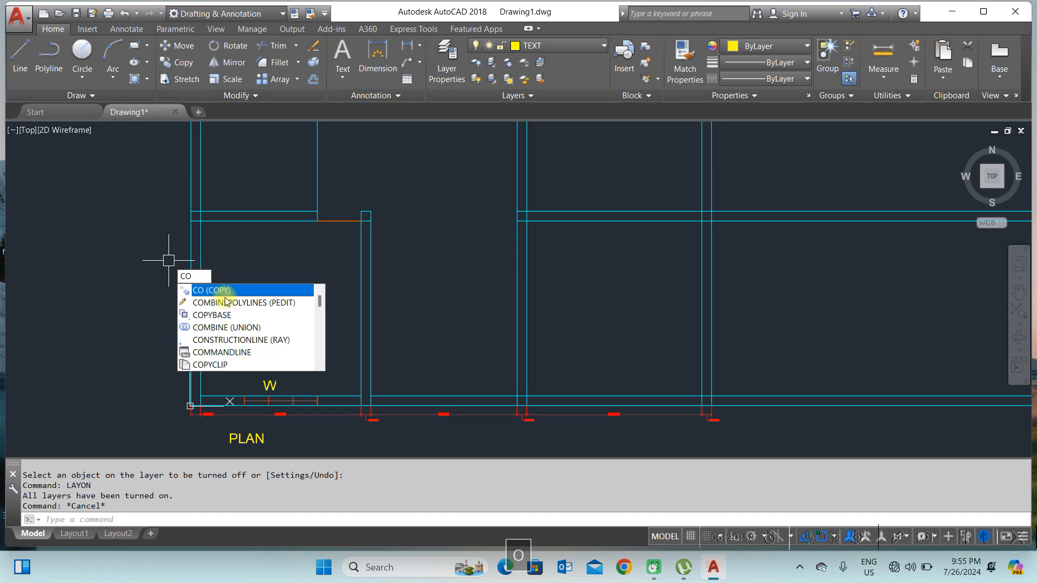
key("Escape")
key("Escape")
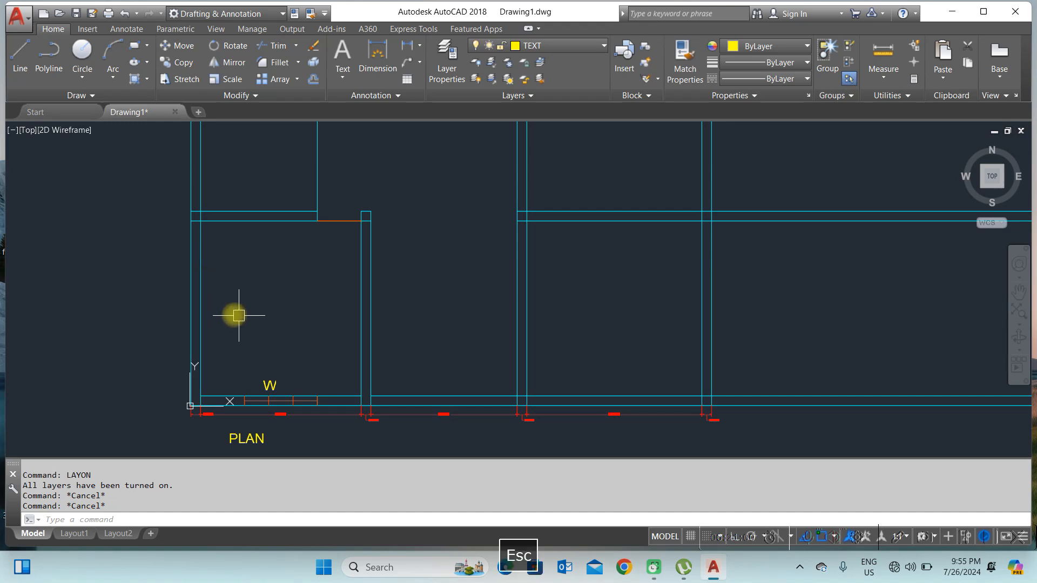